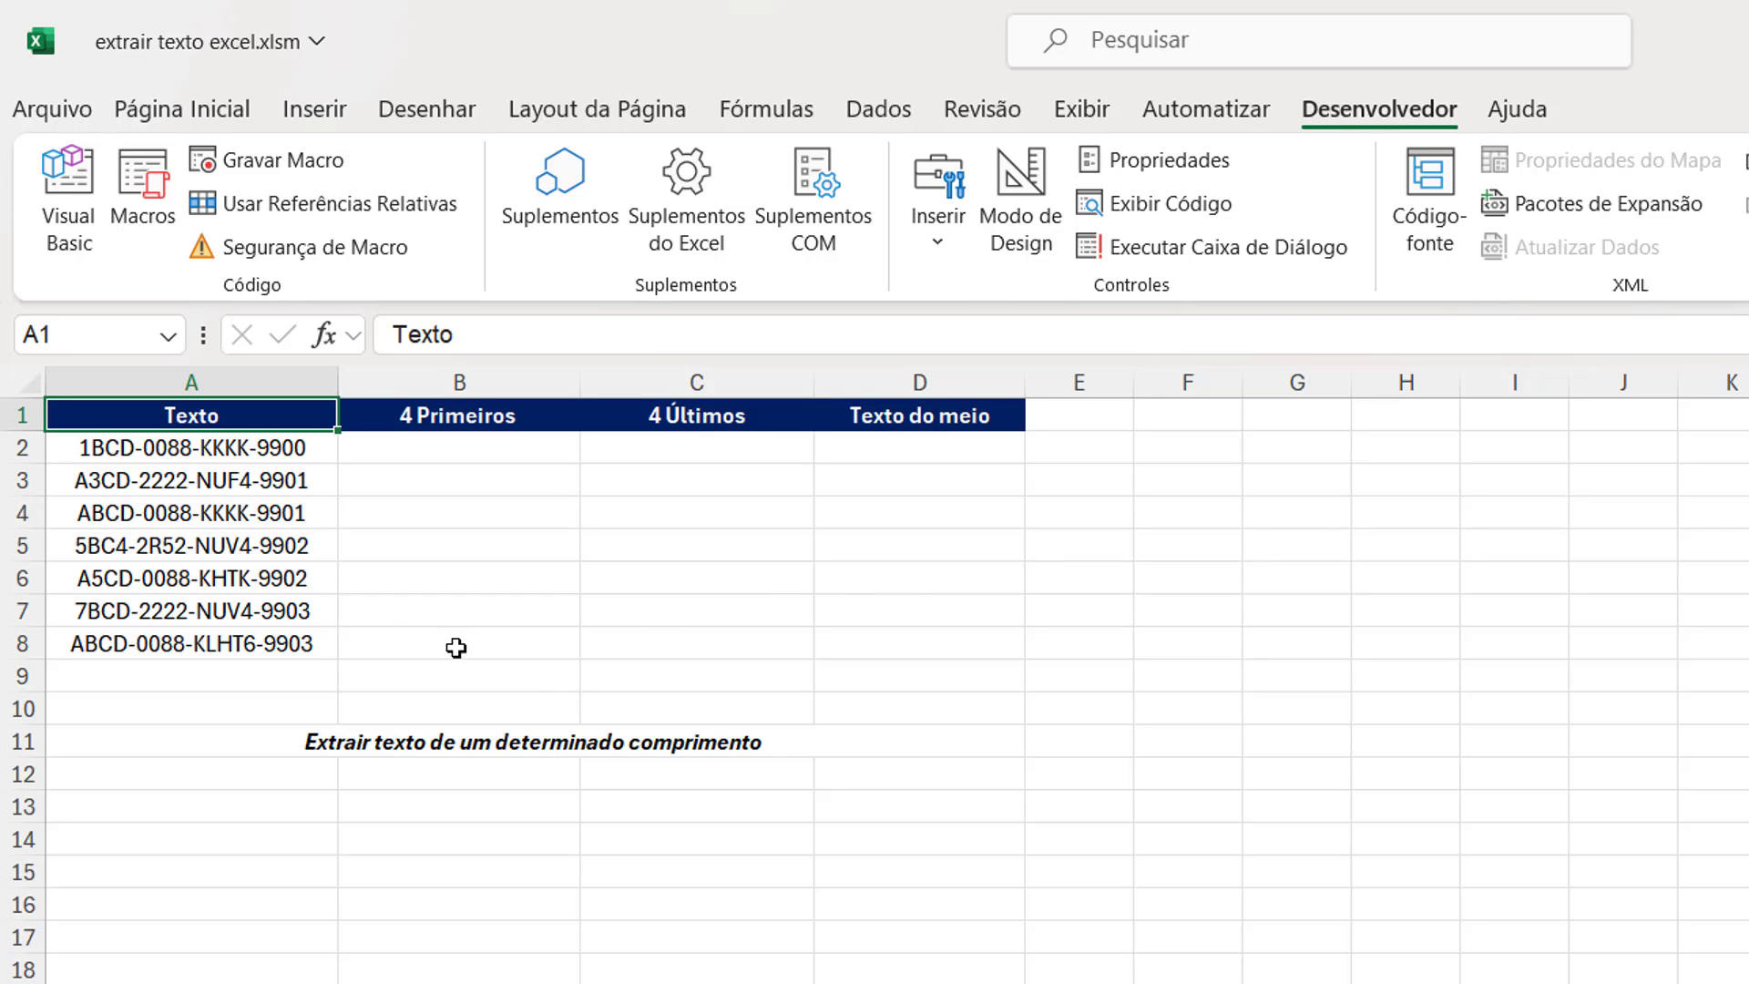
{"action": "left_click_drag", "start_coordinate": [244, 450], "coordinate": [226, 639]}
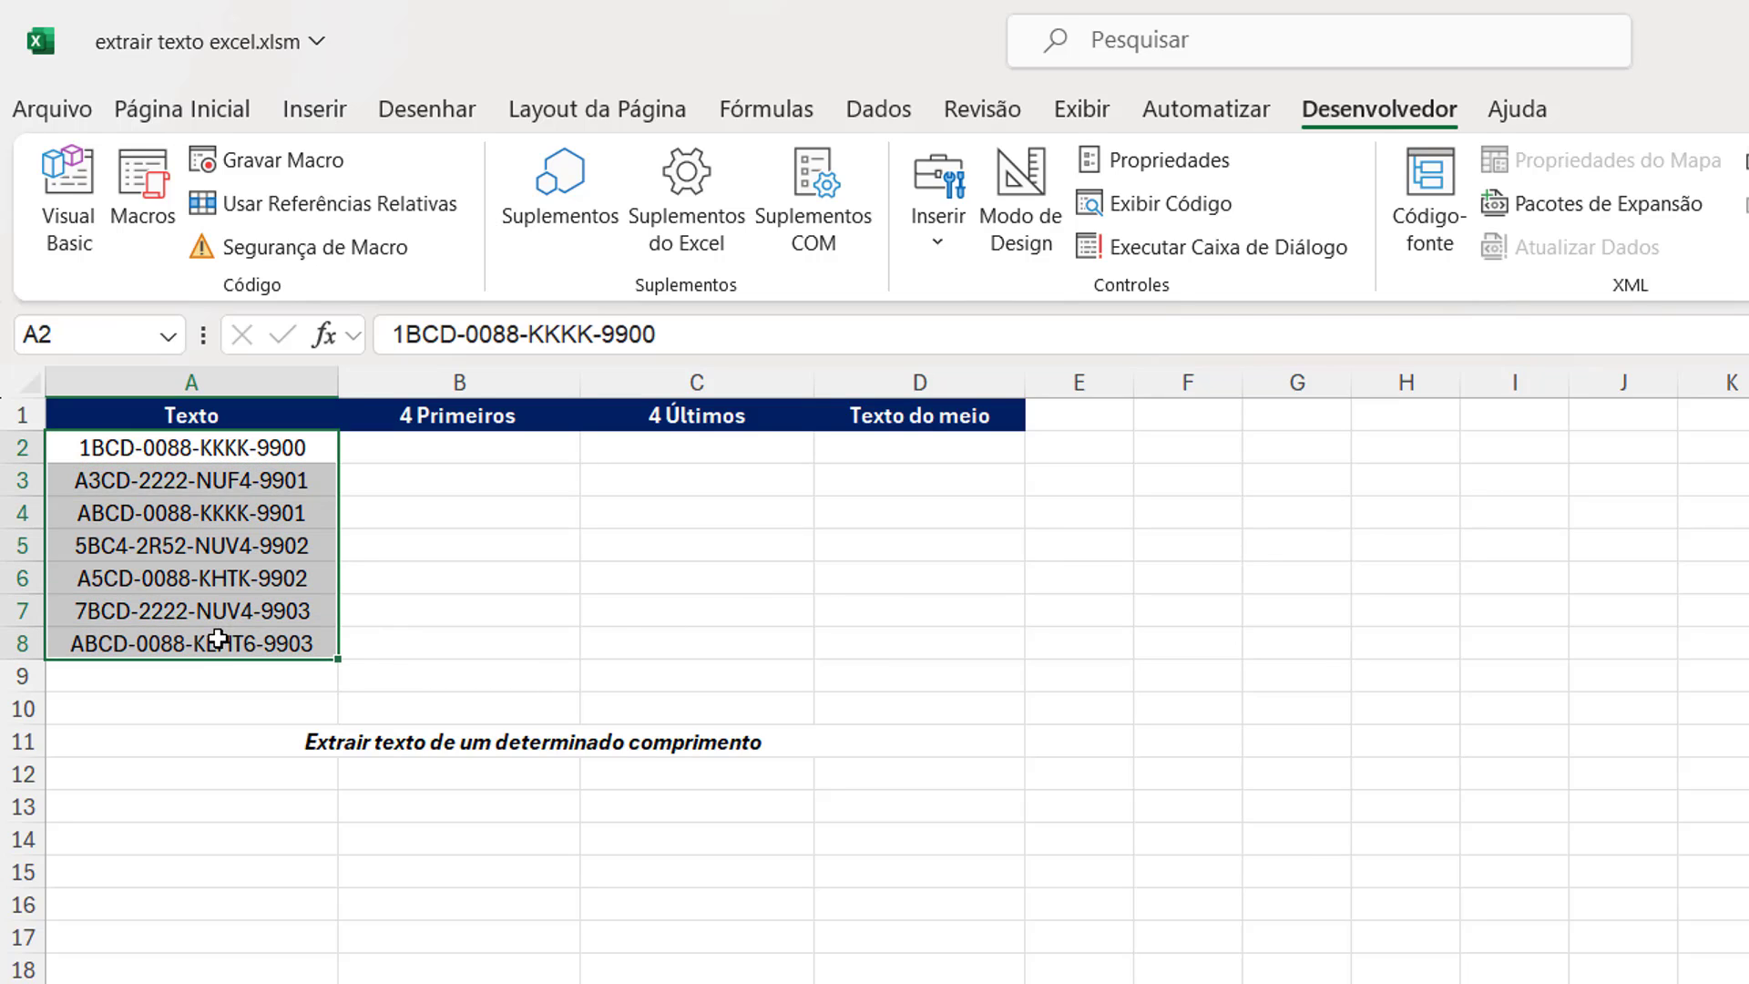
{"action": "left_click", "coordinate": [464, 460]}
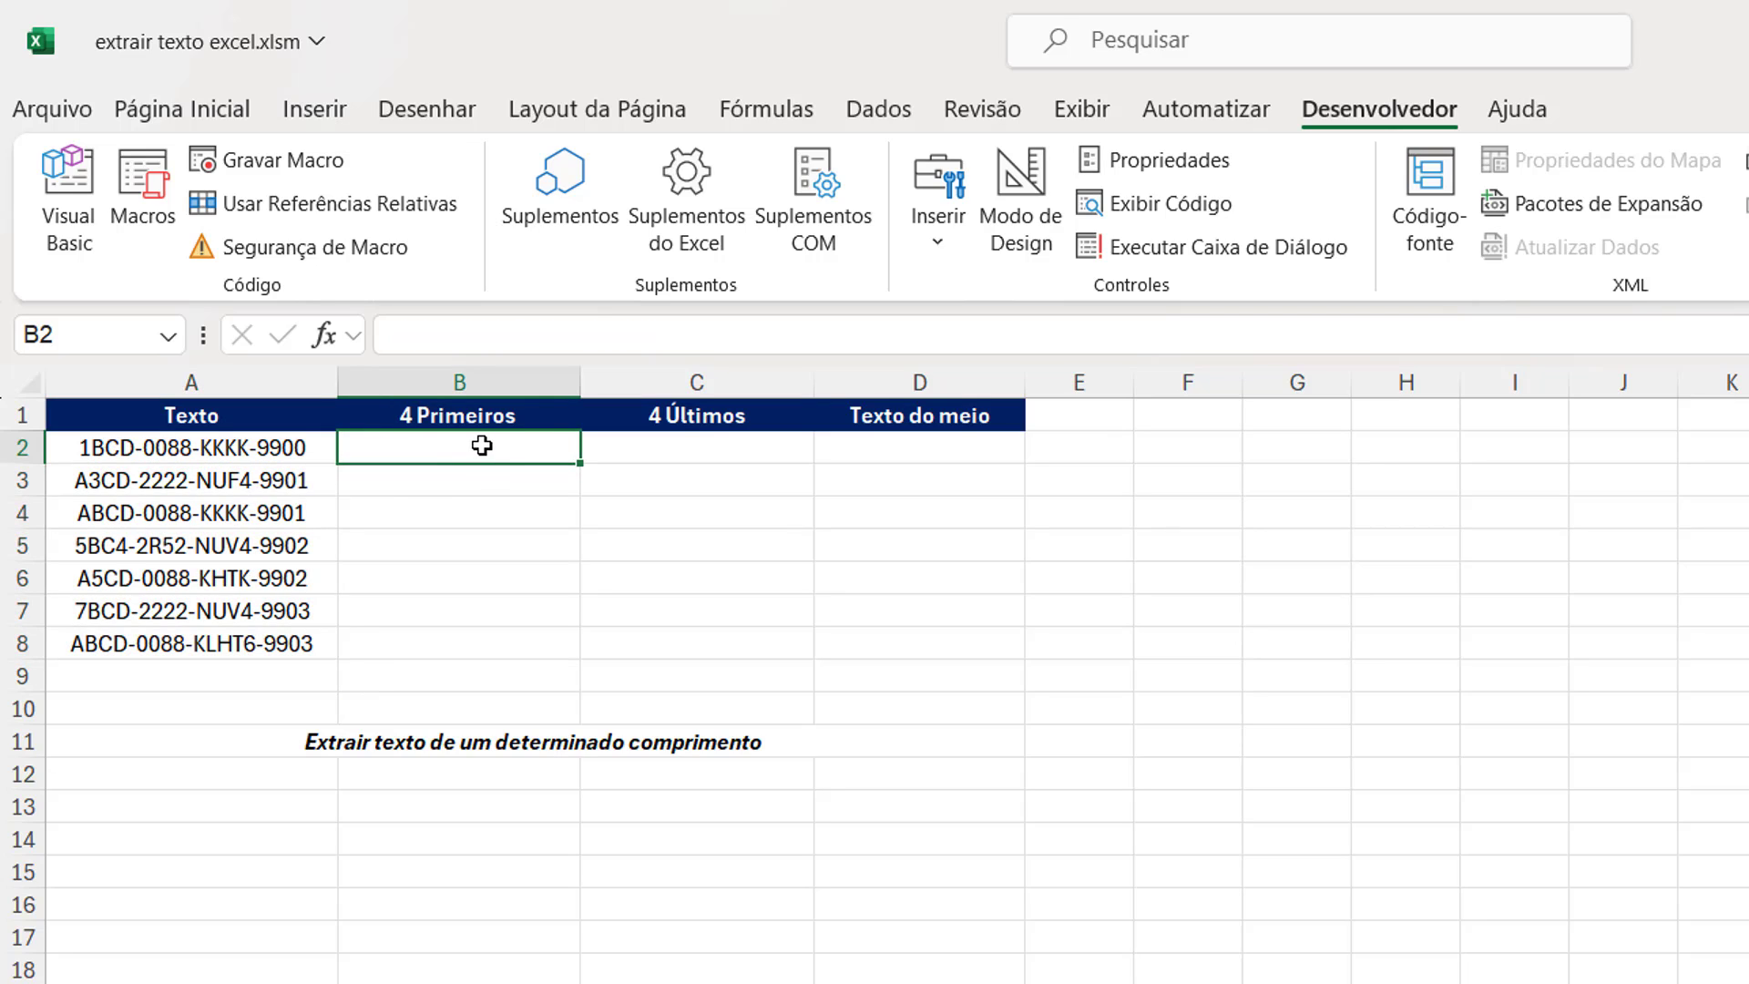
{"action": "left_click", "coordinate": [92, 447]}
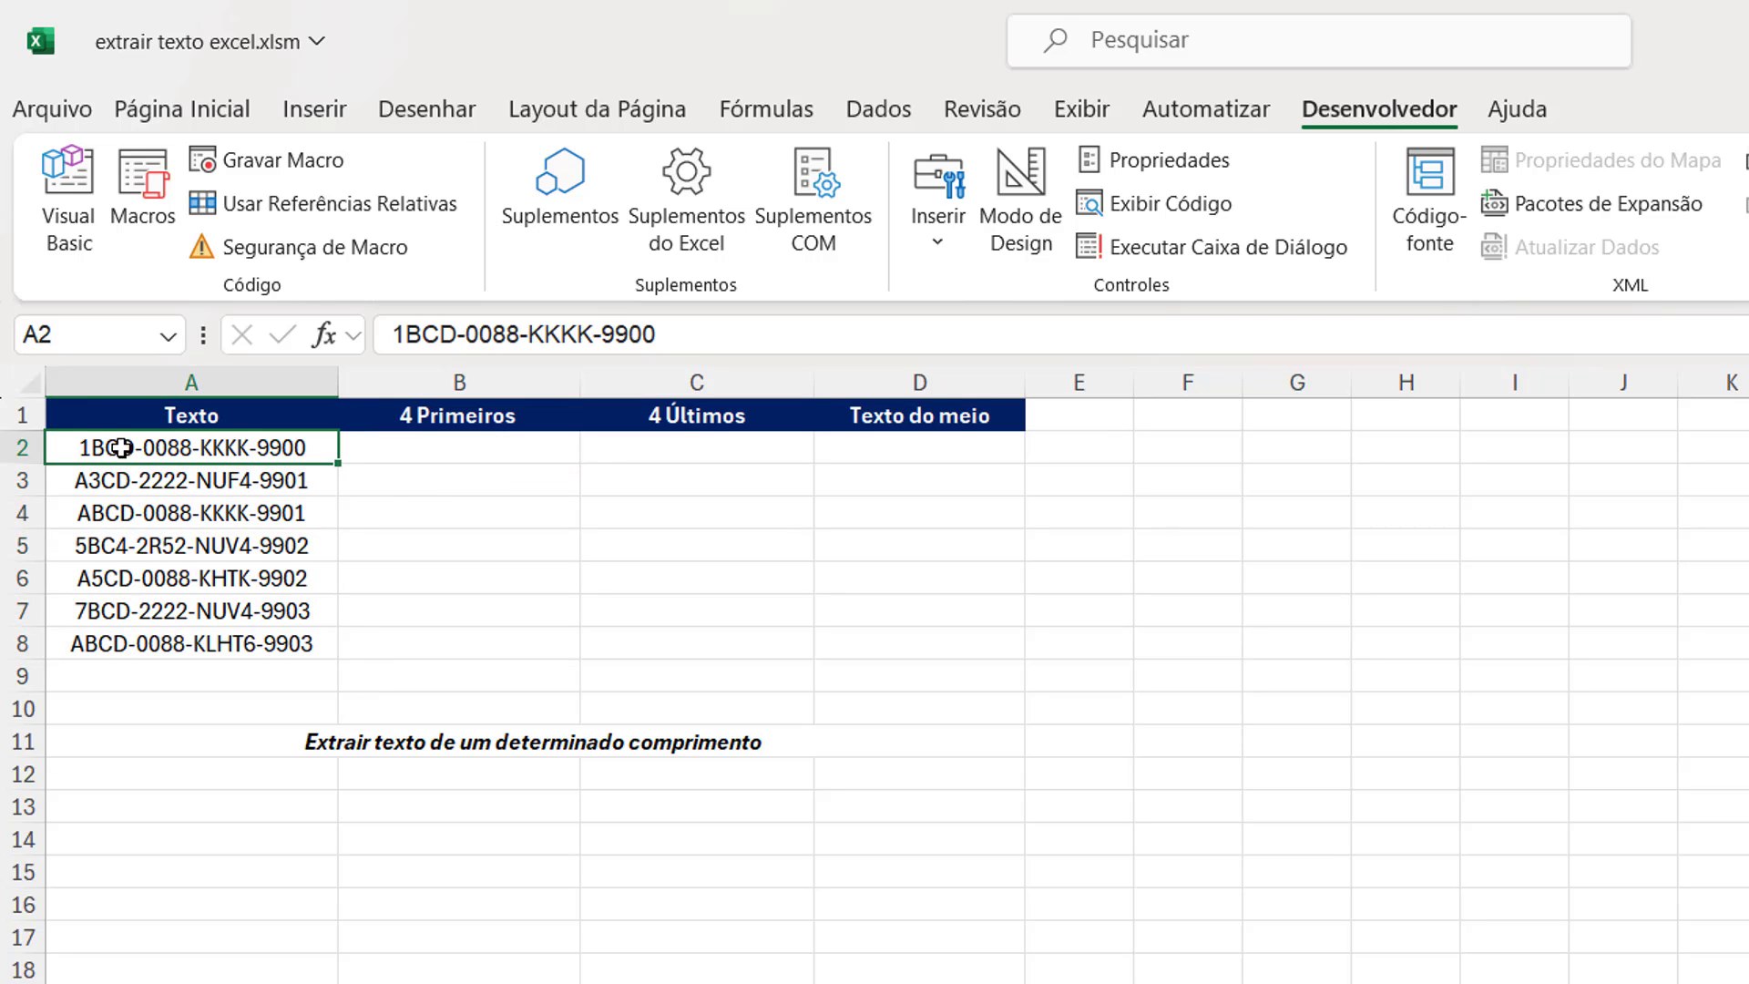
Enter the formula =ESQUERDA(A2;4) in B2 to extract the first four characters of the text in A2
{"action": "left_click", "coordinate": [432, 462]}
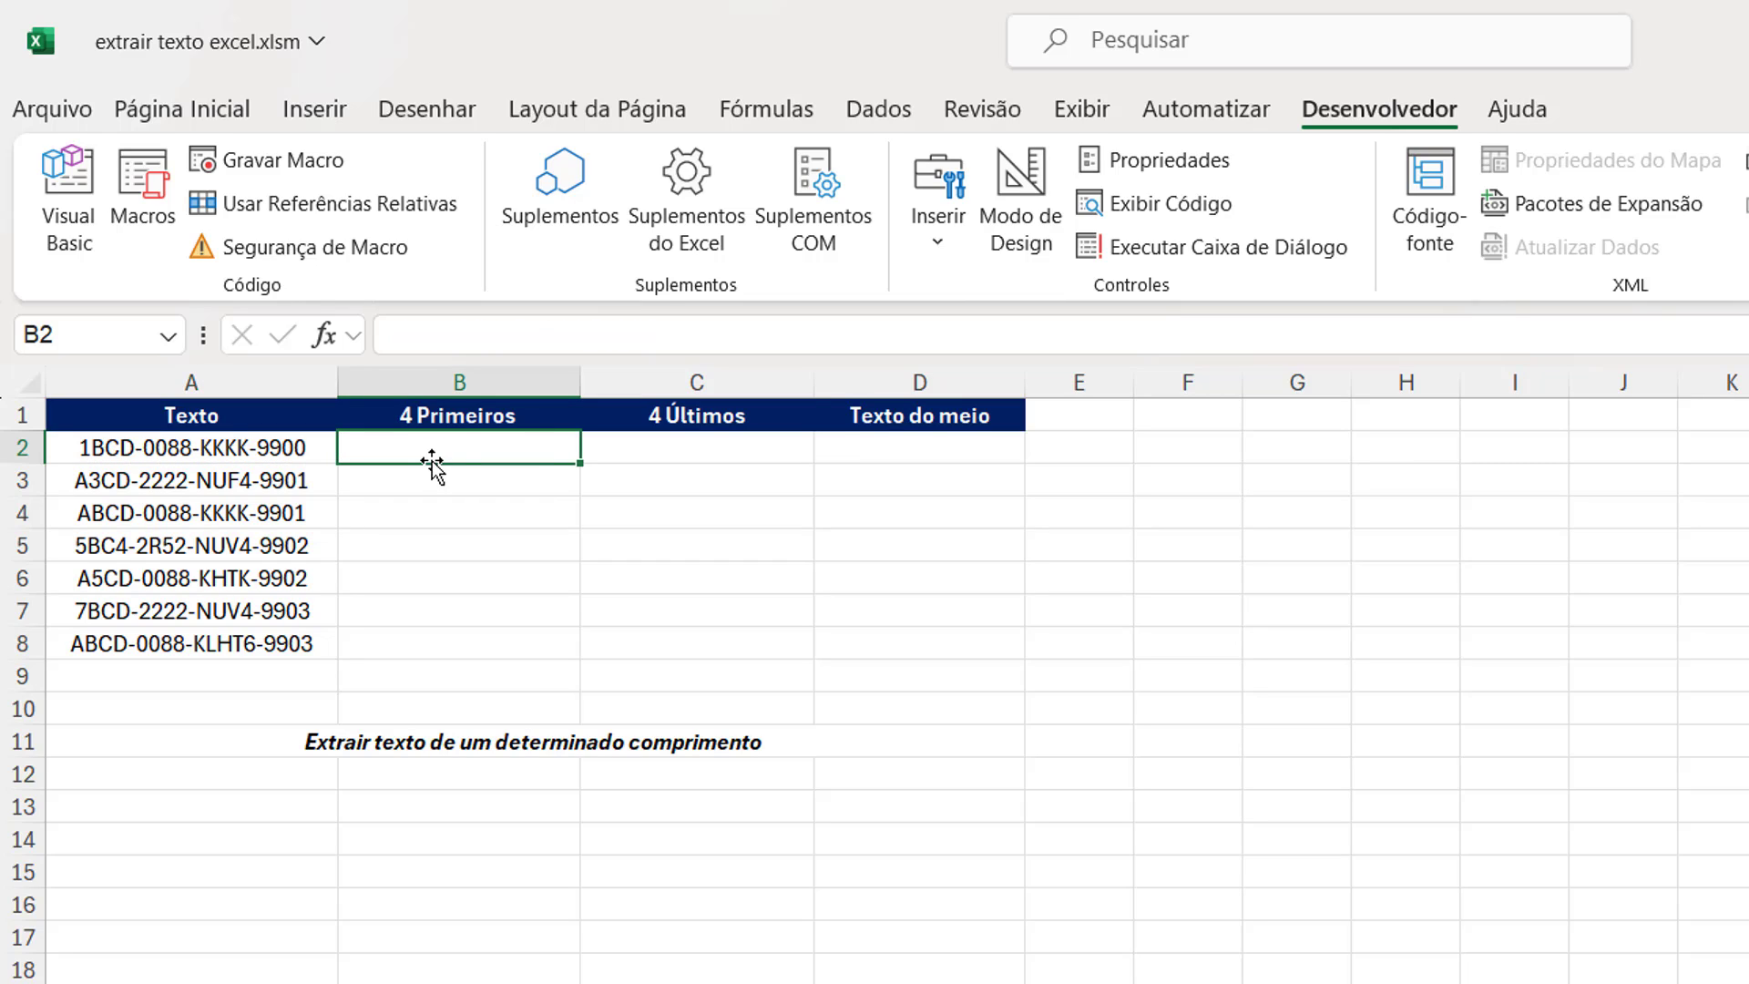
{"action": "type", "text": "=ESQUE"}
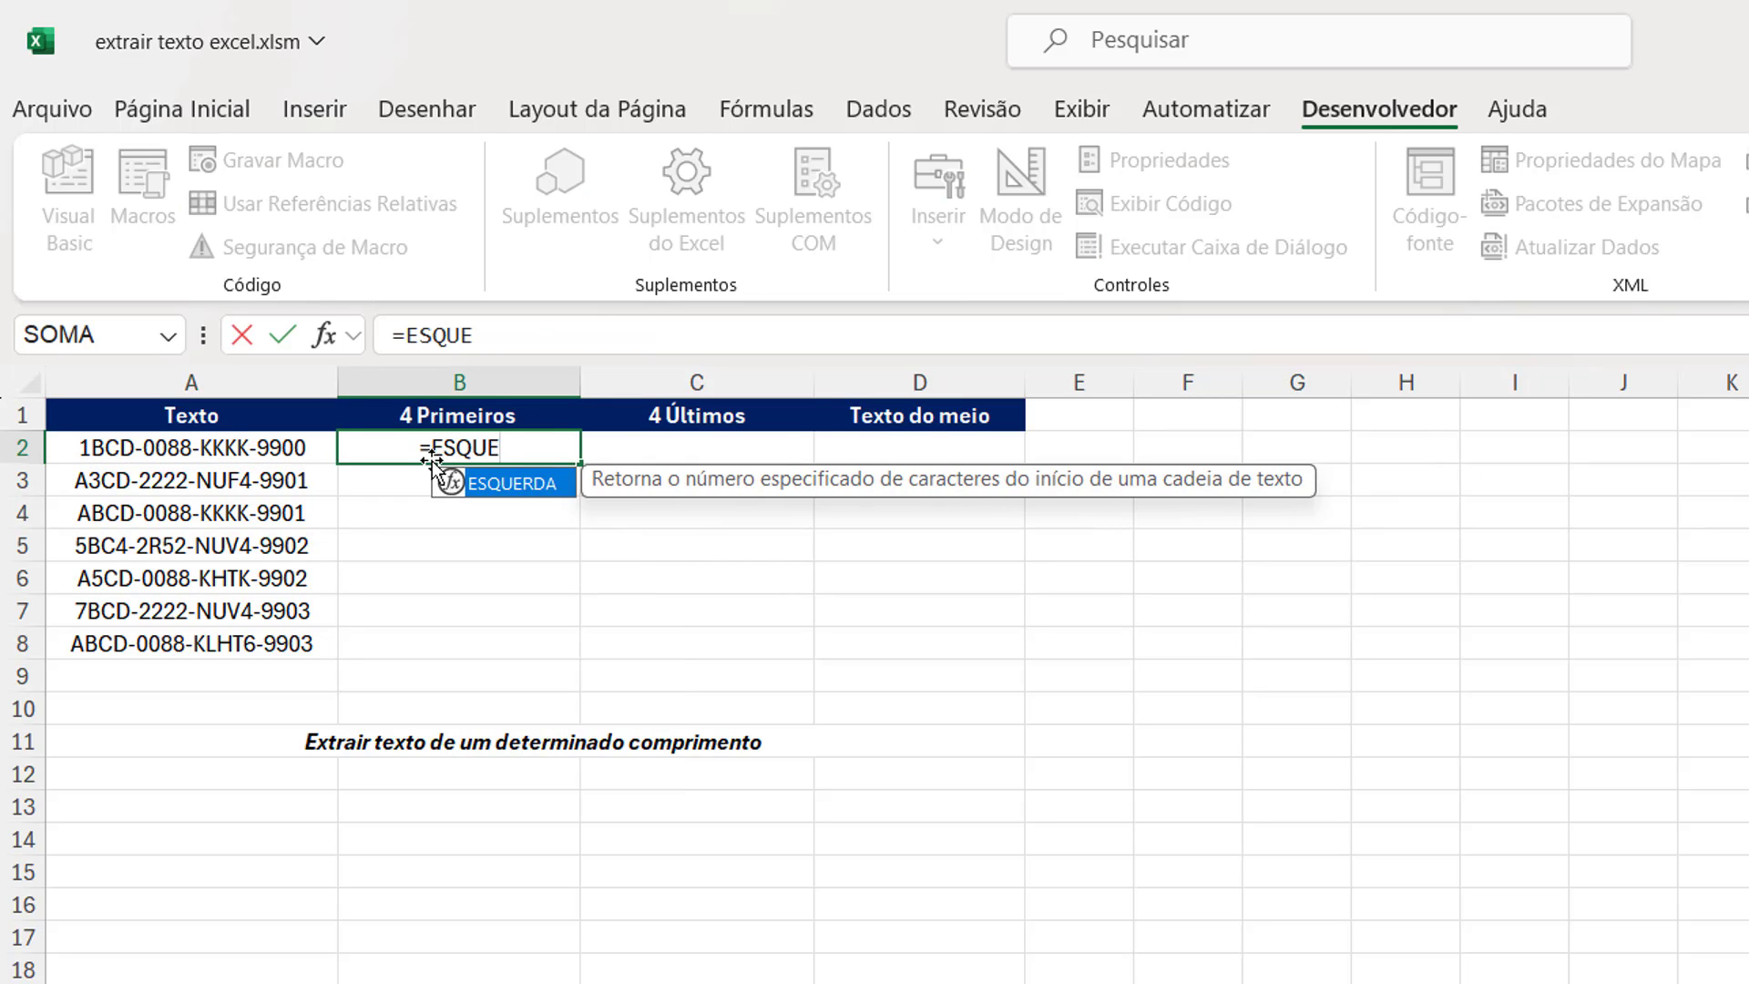
{"action": "key", "text": "Tab"}
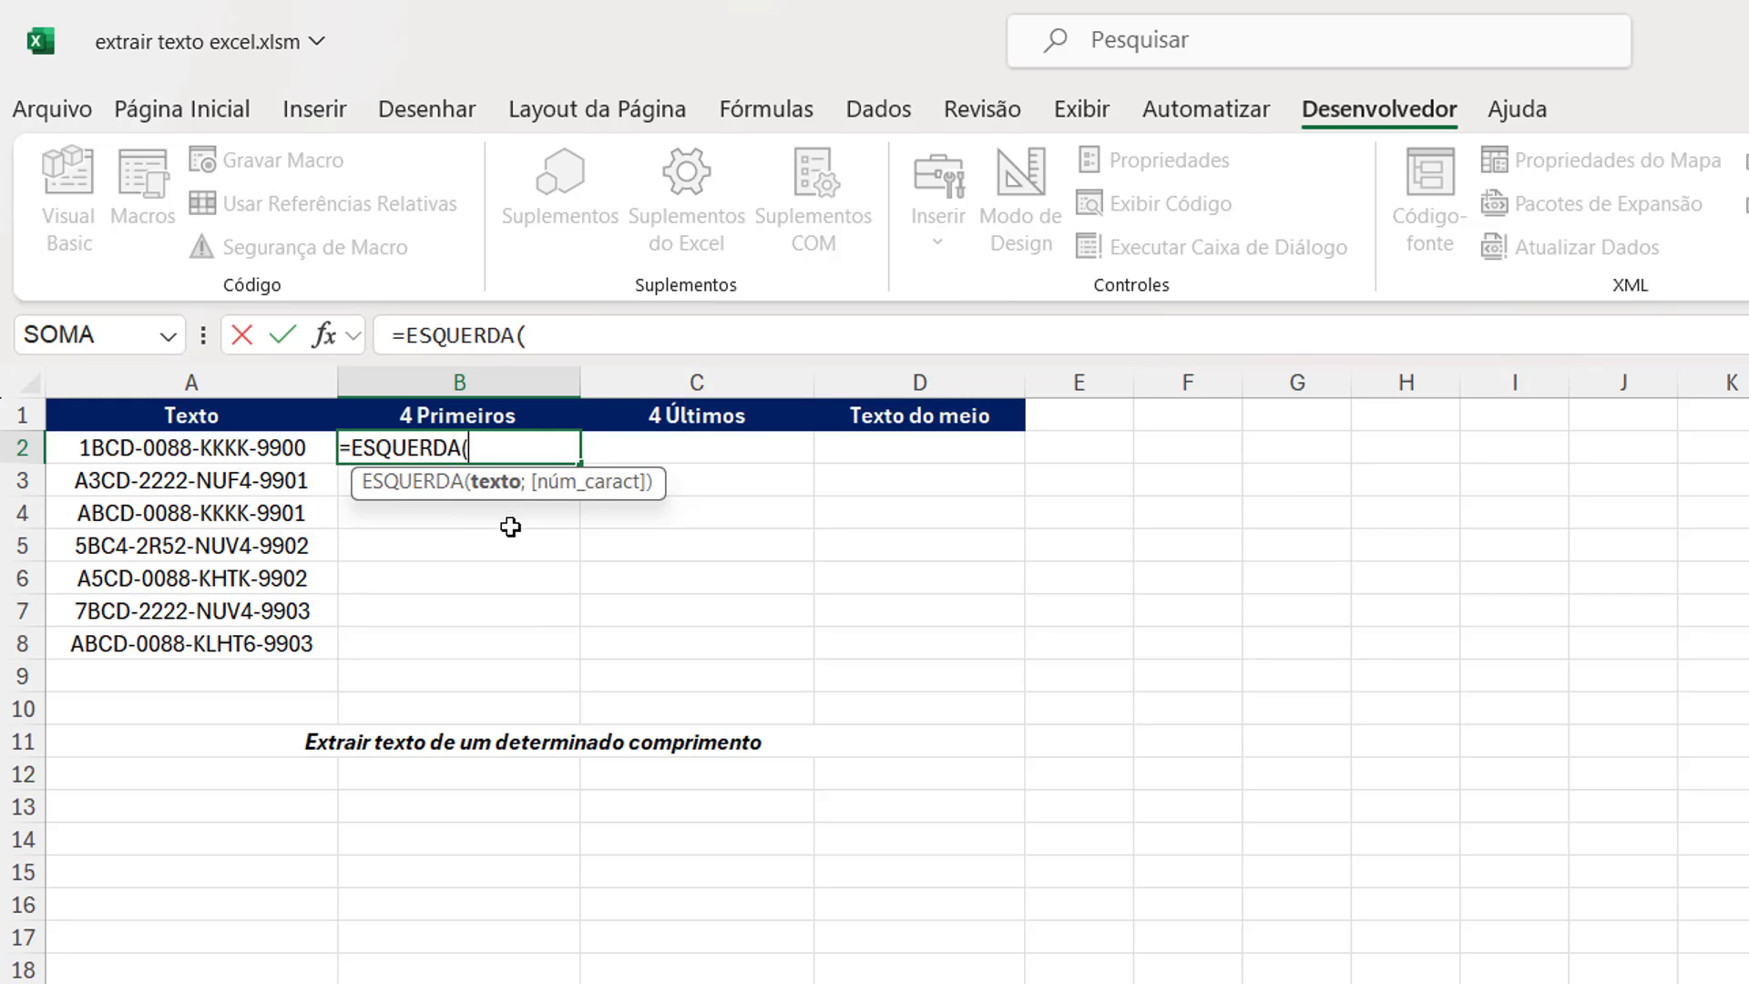
{"action": "left_click", "coordinate": [271, 447]}
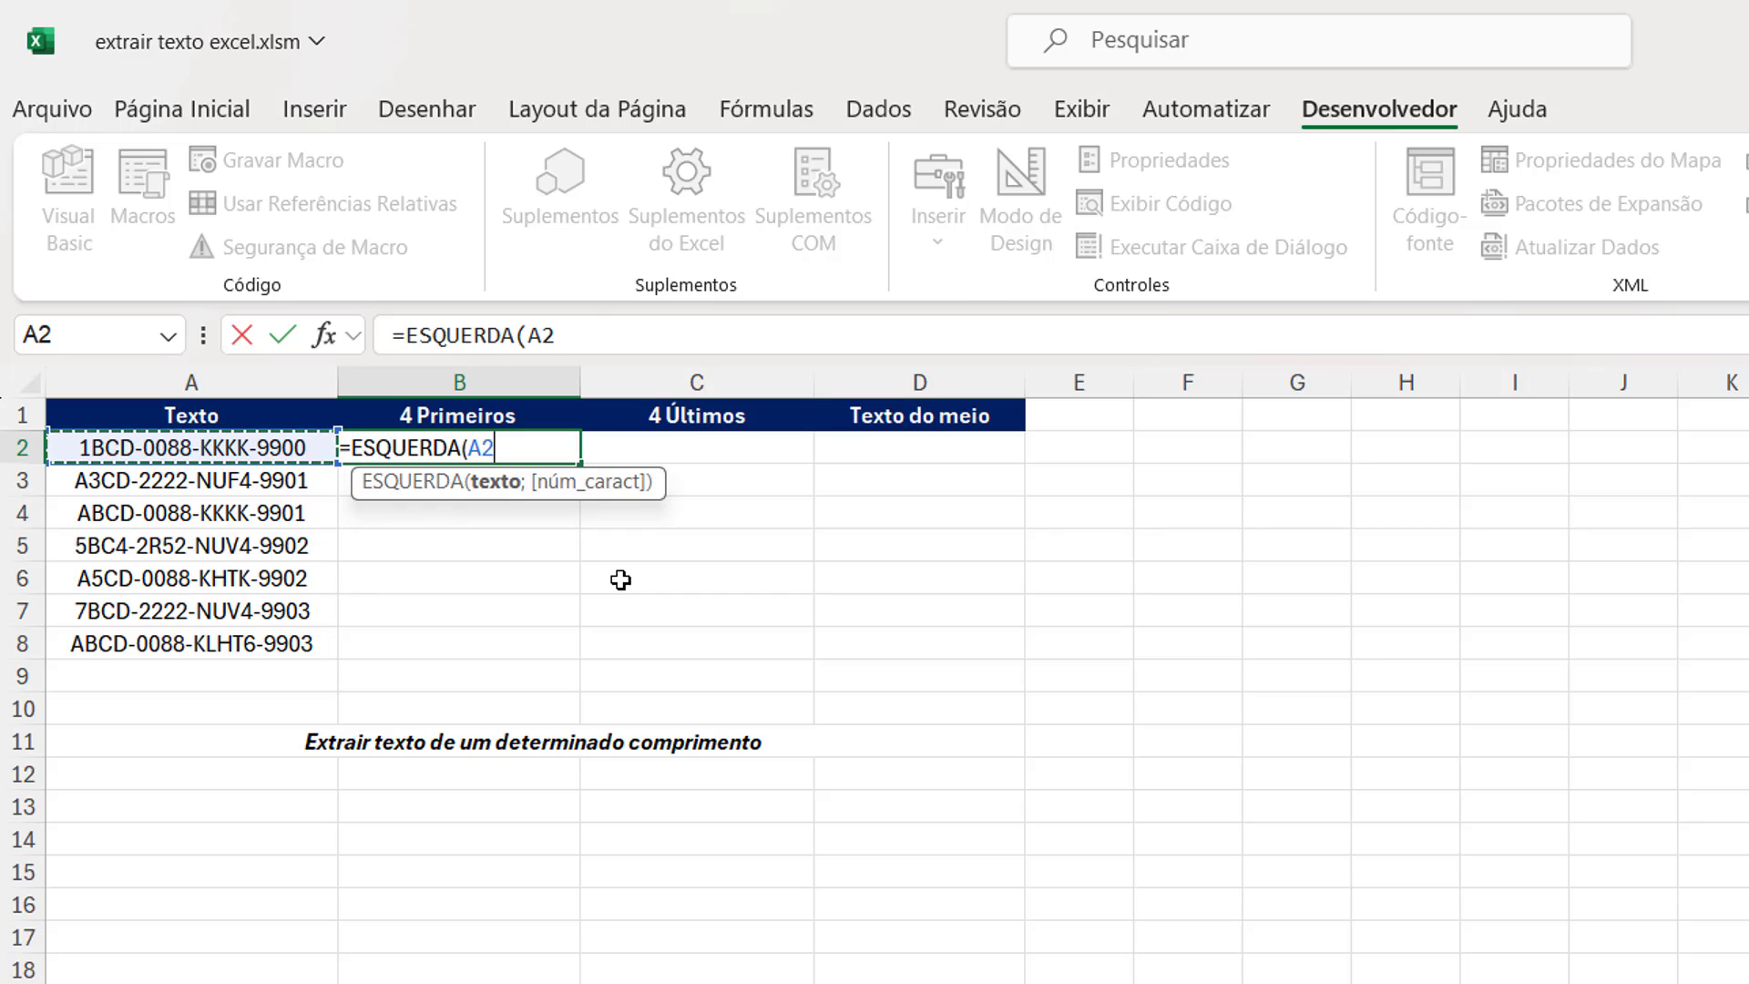
{"action": "type", "text": ";4"}
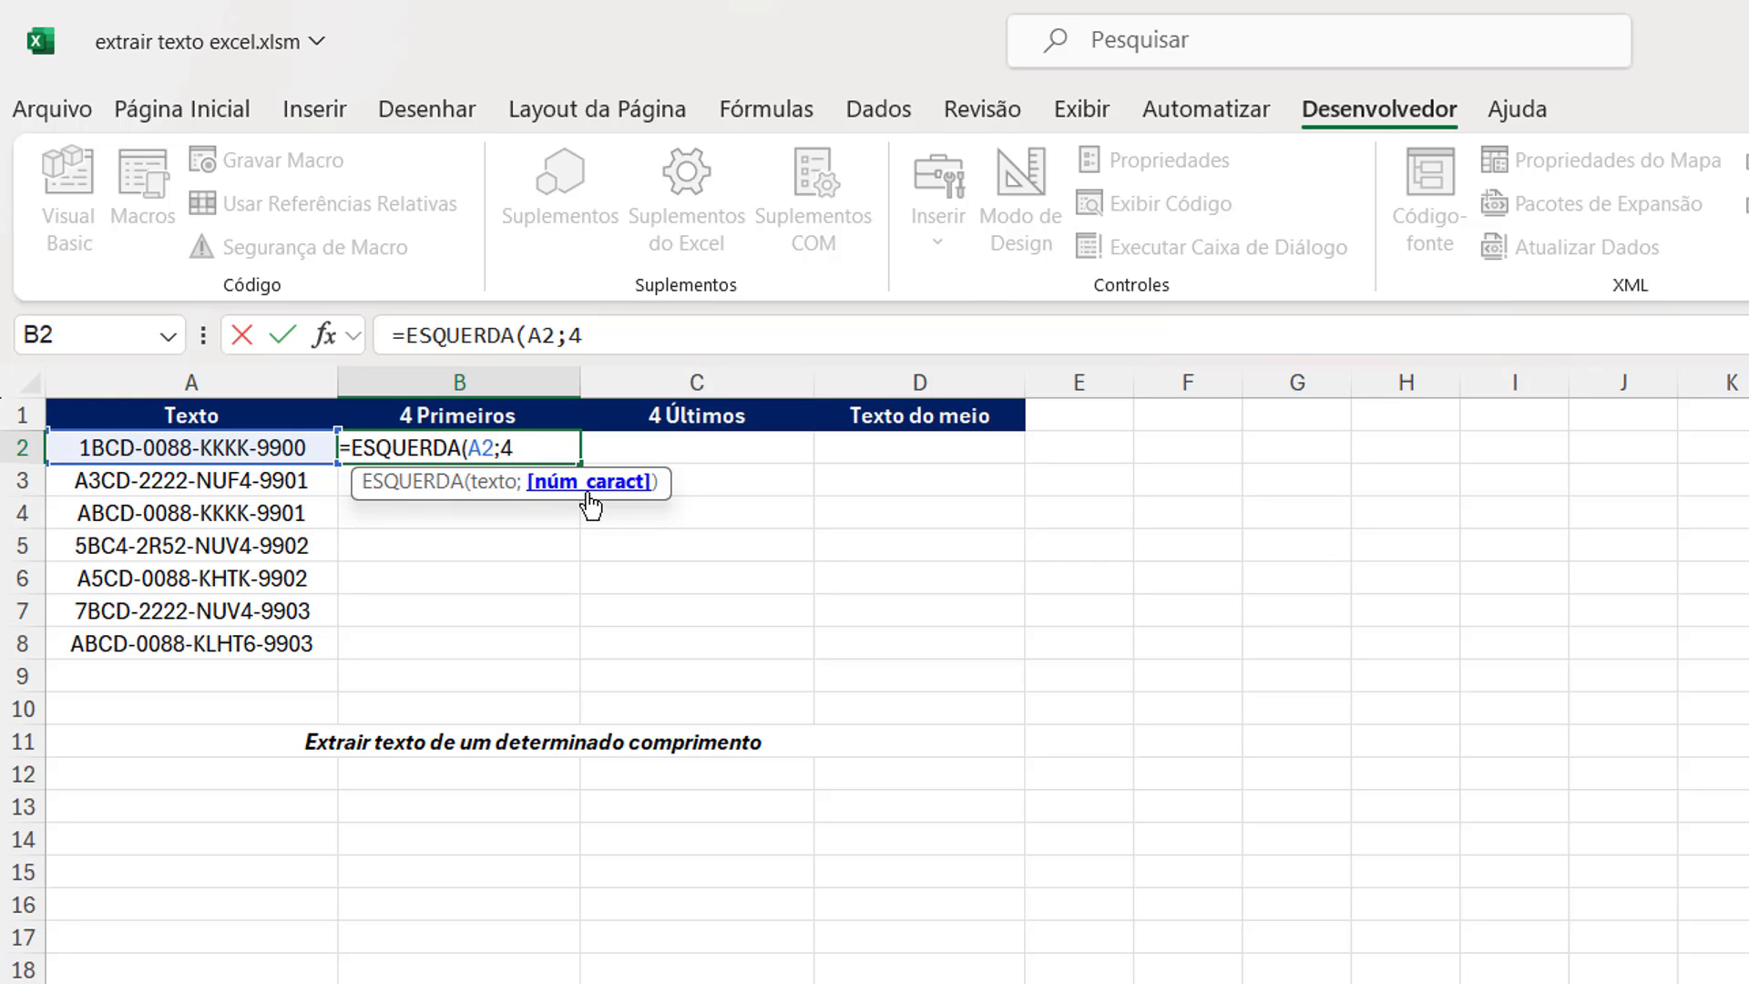
{"action": "key", "text": "Return"}
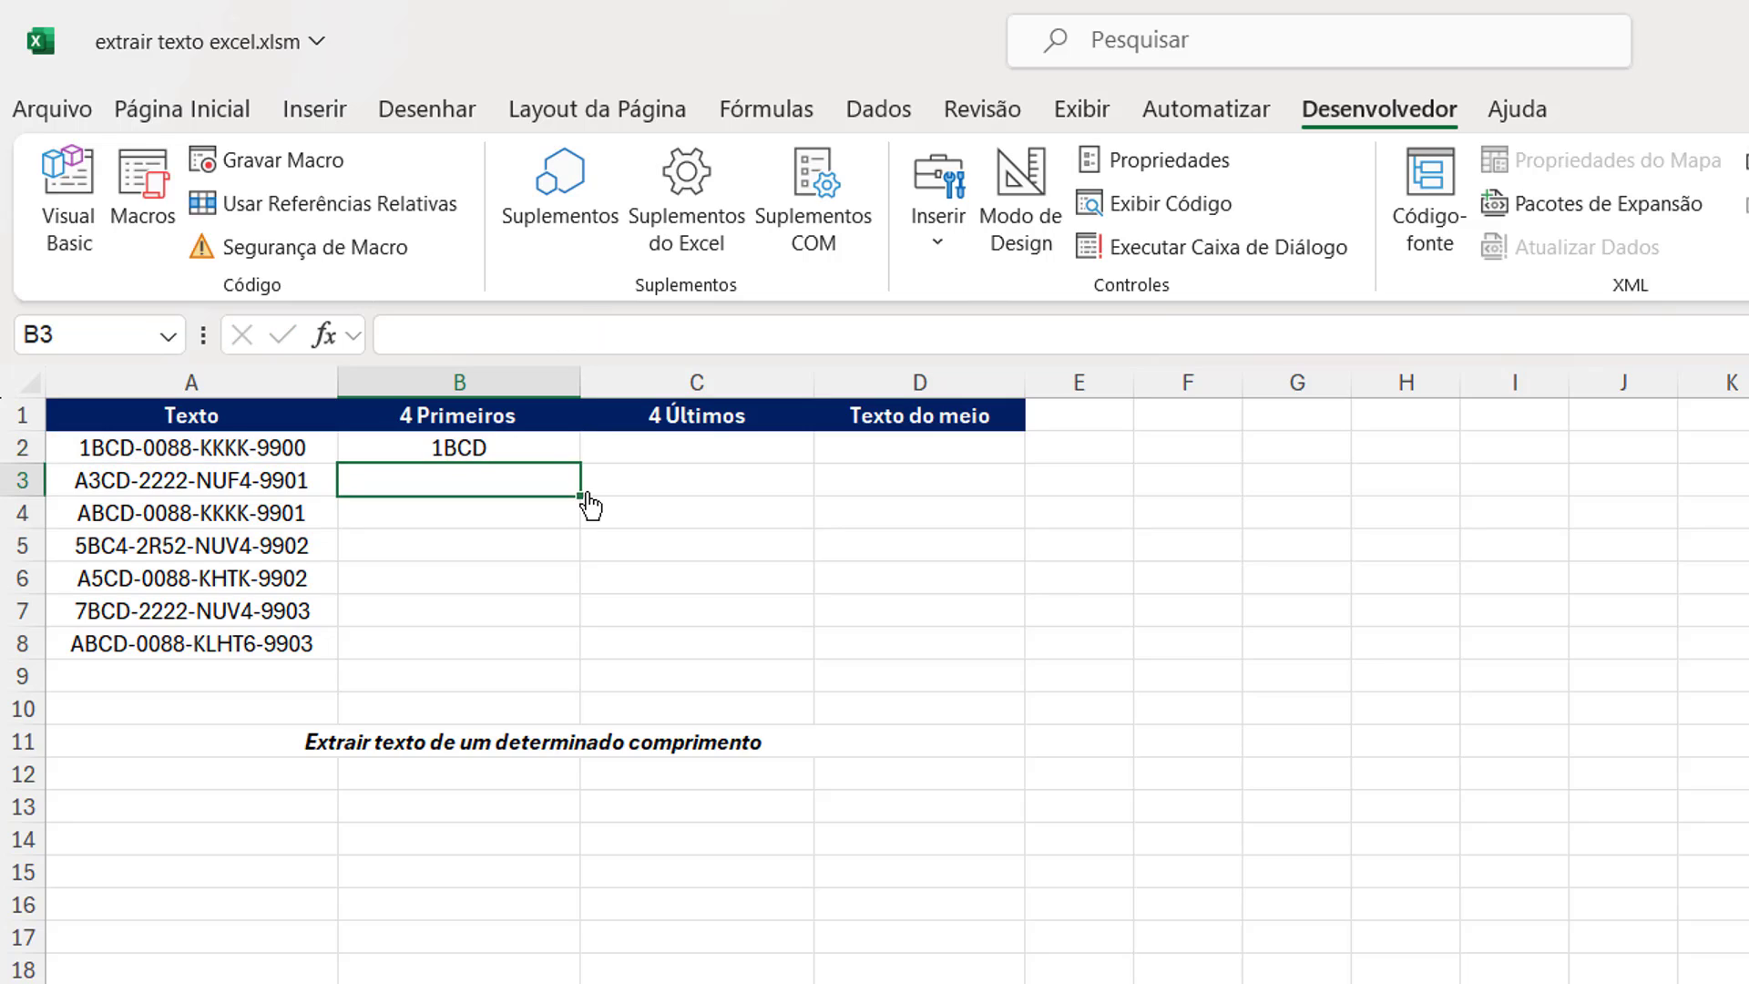
Fill the B2 formula down through B8 to complete the 4 Primeiros column
{"action": "left_click", "coordinate": [554, 449]}
{"action": "left_click_drag", "start_coordinate": [579, 464], "coordinate": [570, 661]}
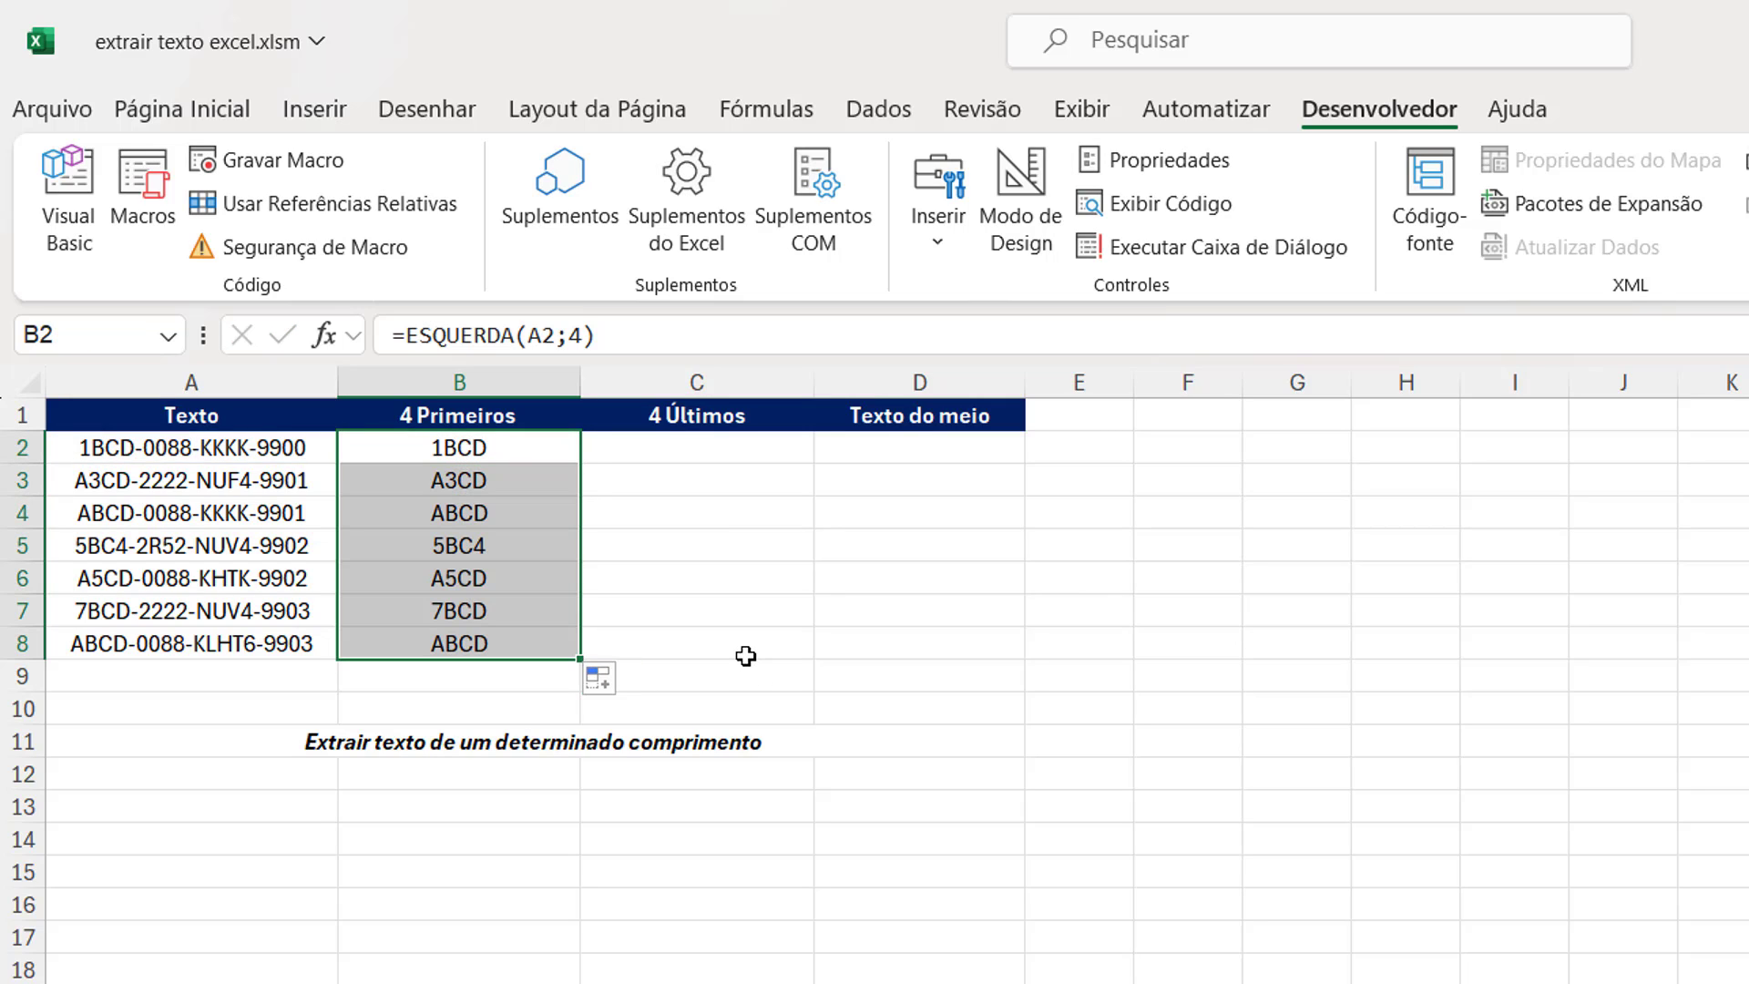
{"action": "left_click", "coordinate": [745, 655]}
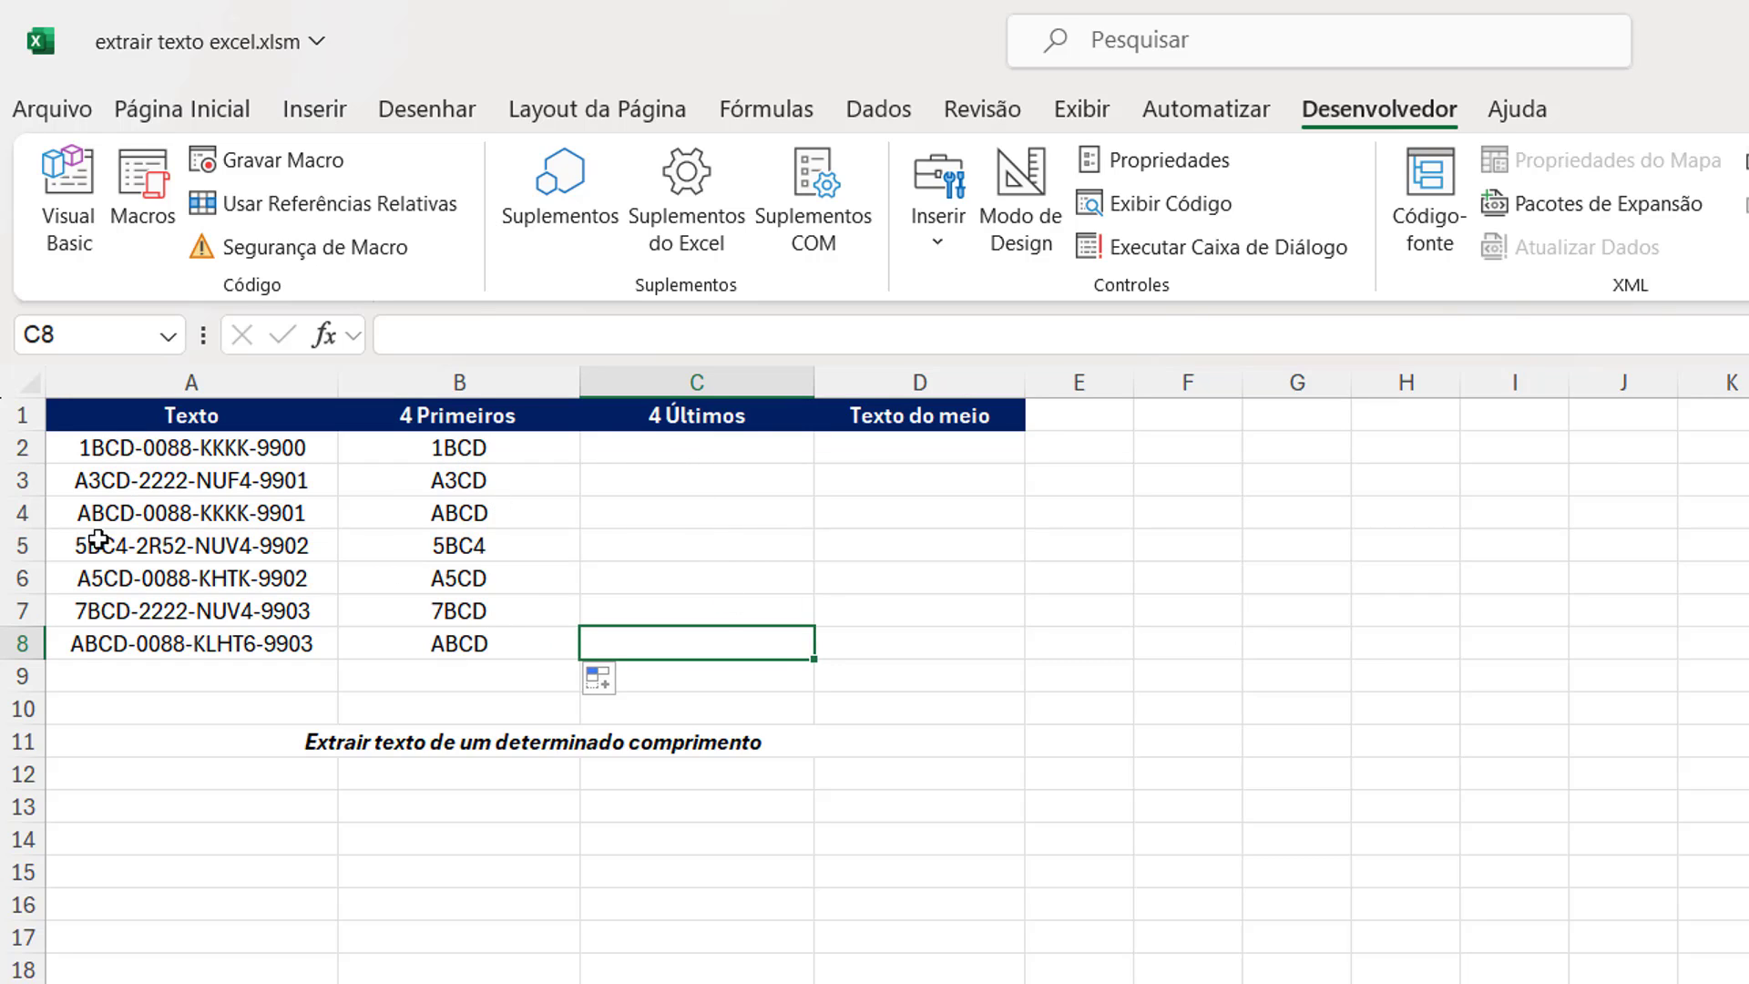
Enter the formula =DIREITA(A2;4) in C2 to extract the last four characters of the text in A2
{"action": "left_click", "coordinate": [637, 443]}
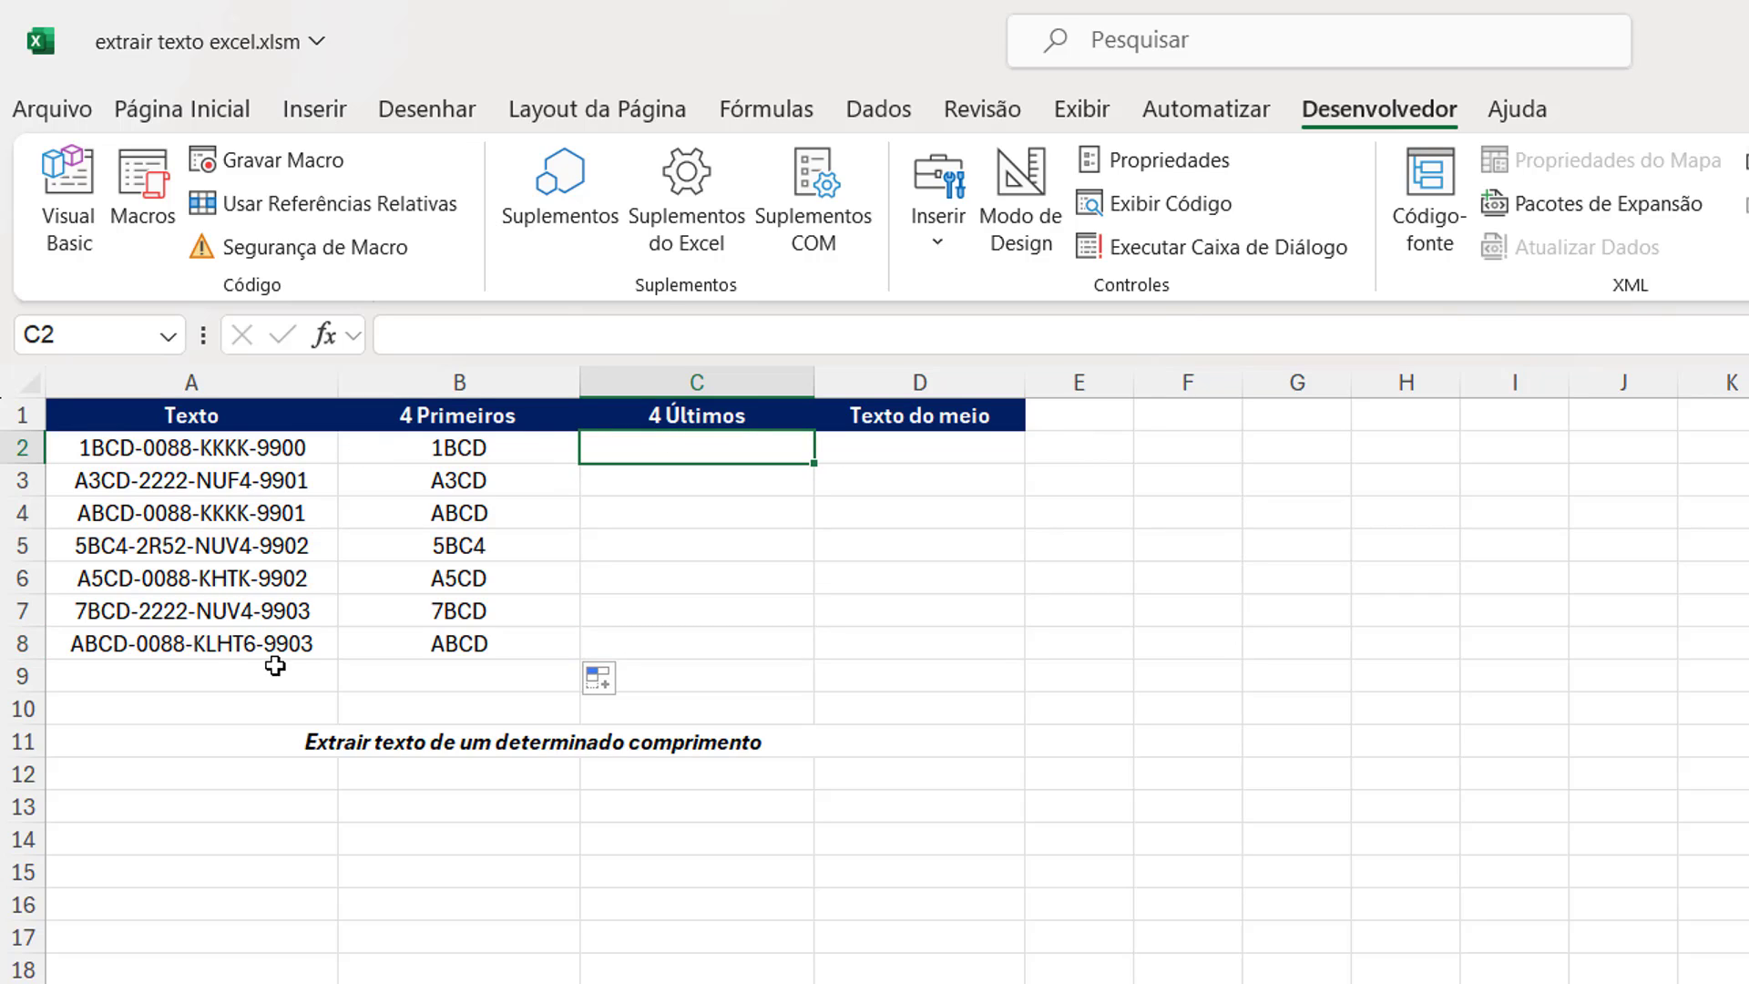
{"action": "double_click", "coordinate": [659, 442]}
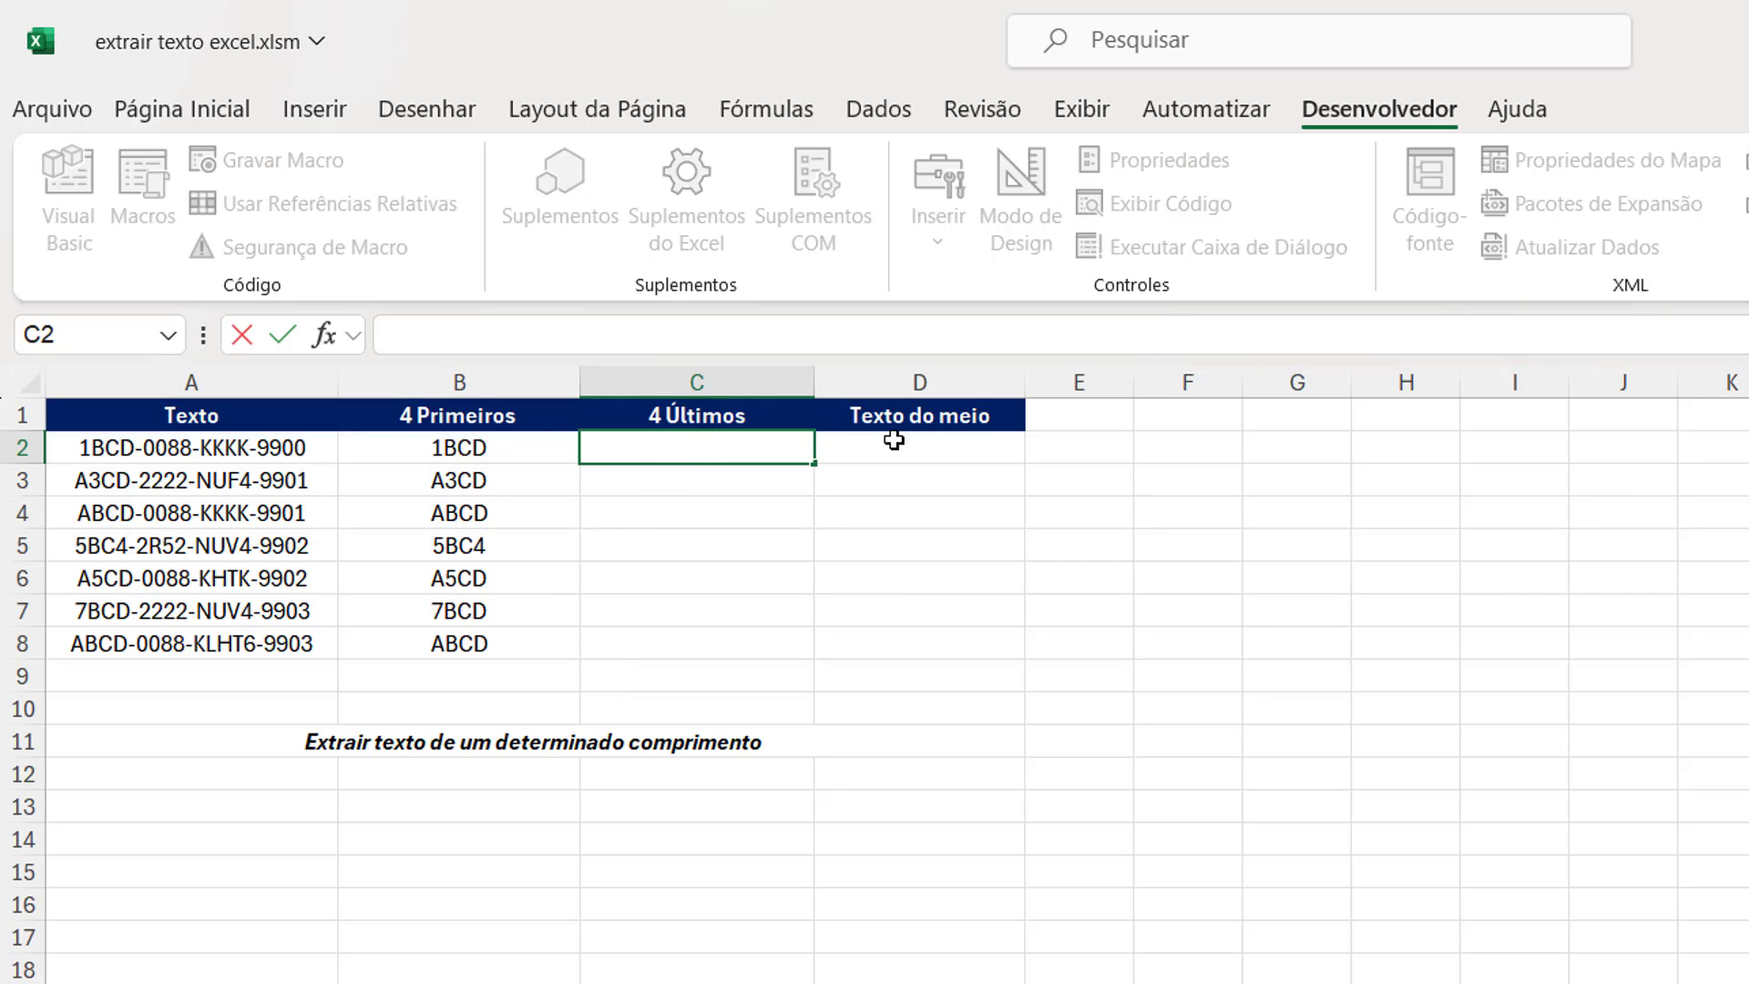
{"action": "type", "text": "=DIRE"}
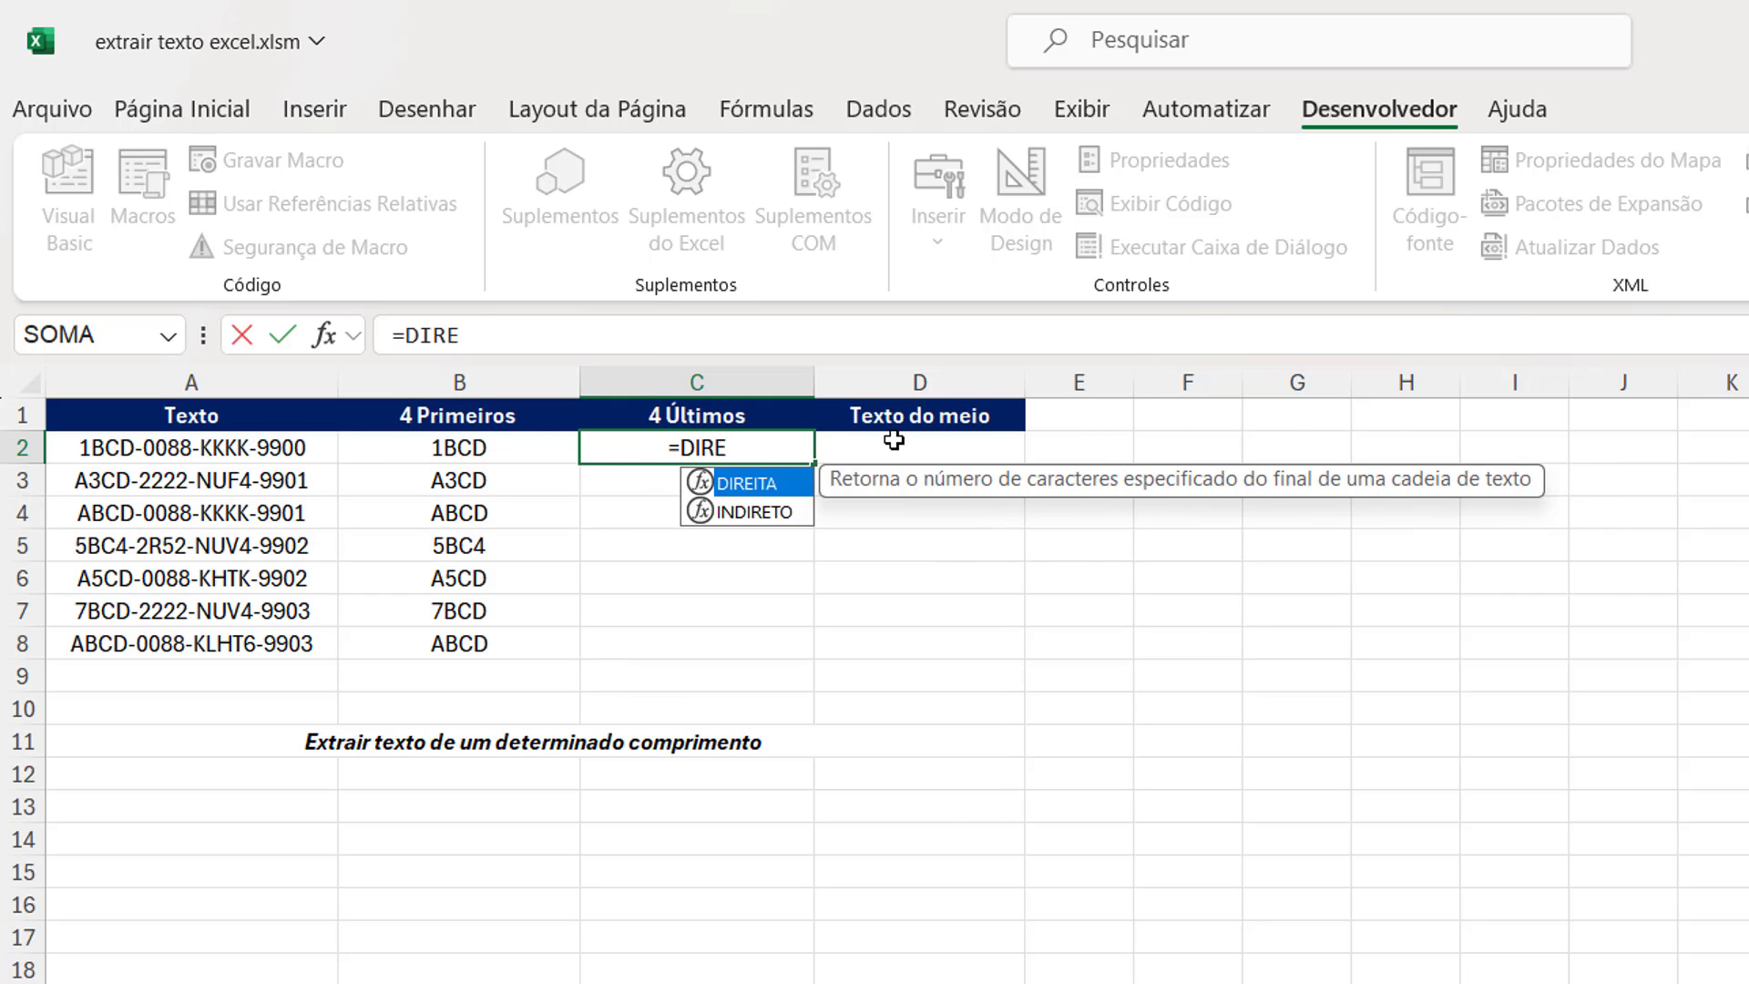
{"action": "key", "text": "Tab"}
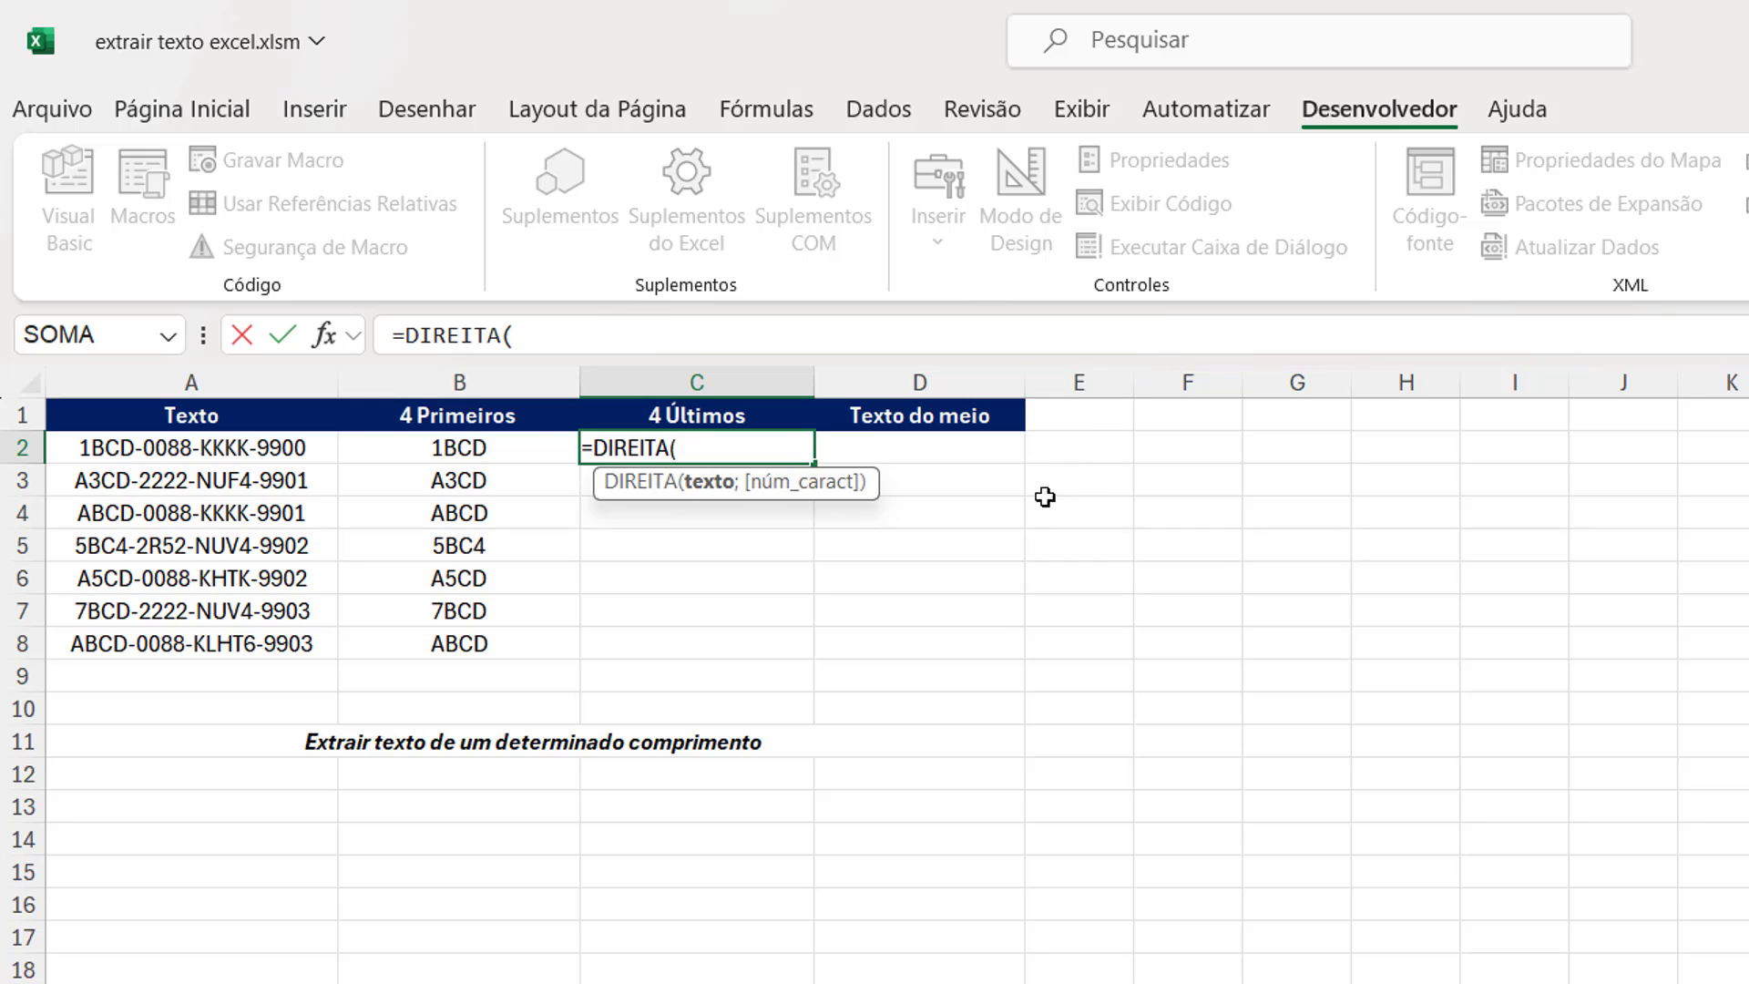
{"action": "left_click", "coordinate": [280, 453]}
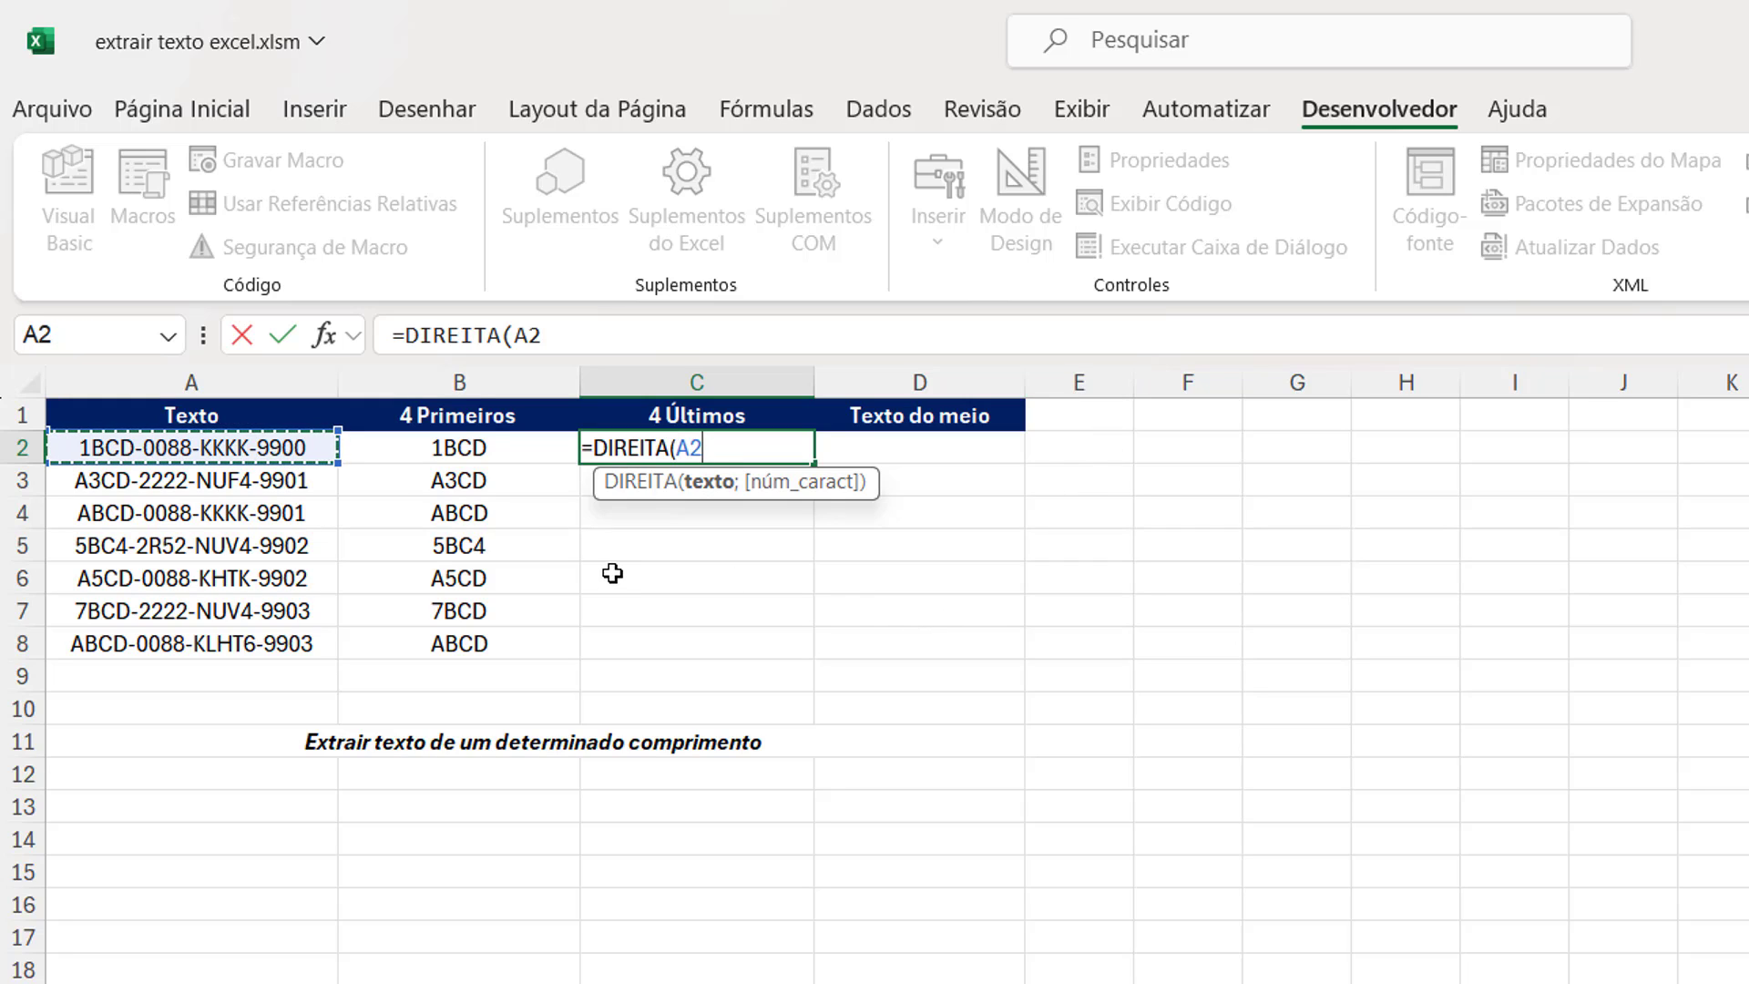
{"action": "type", "text": ";"}
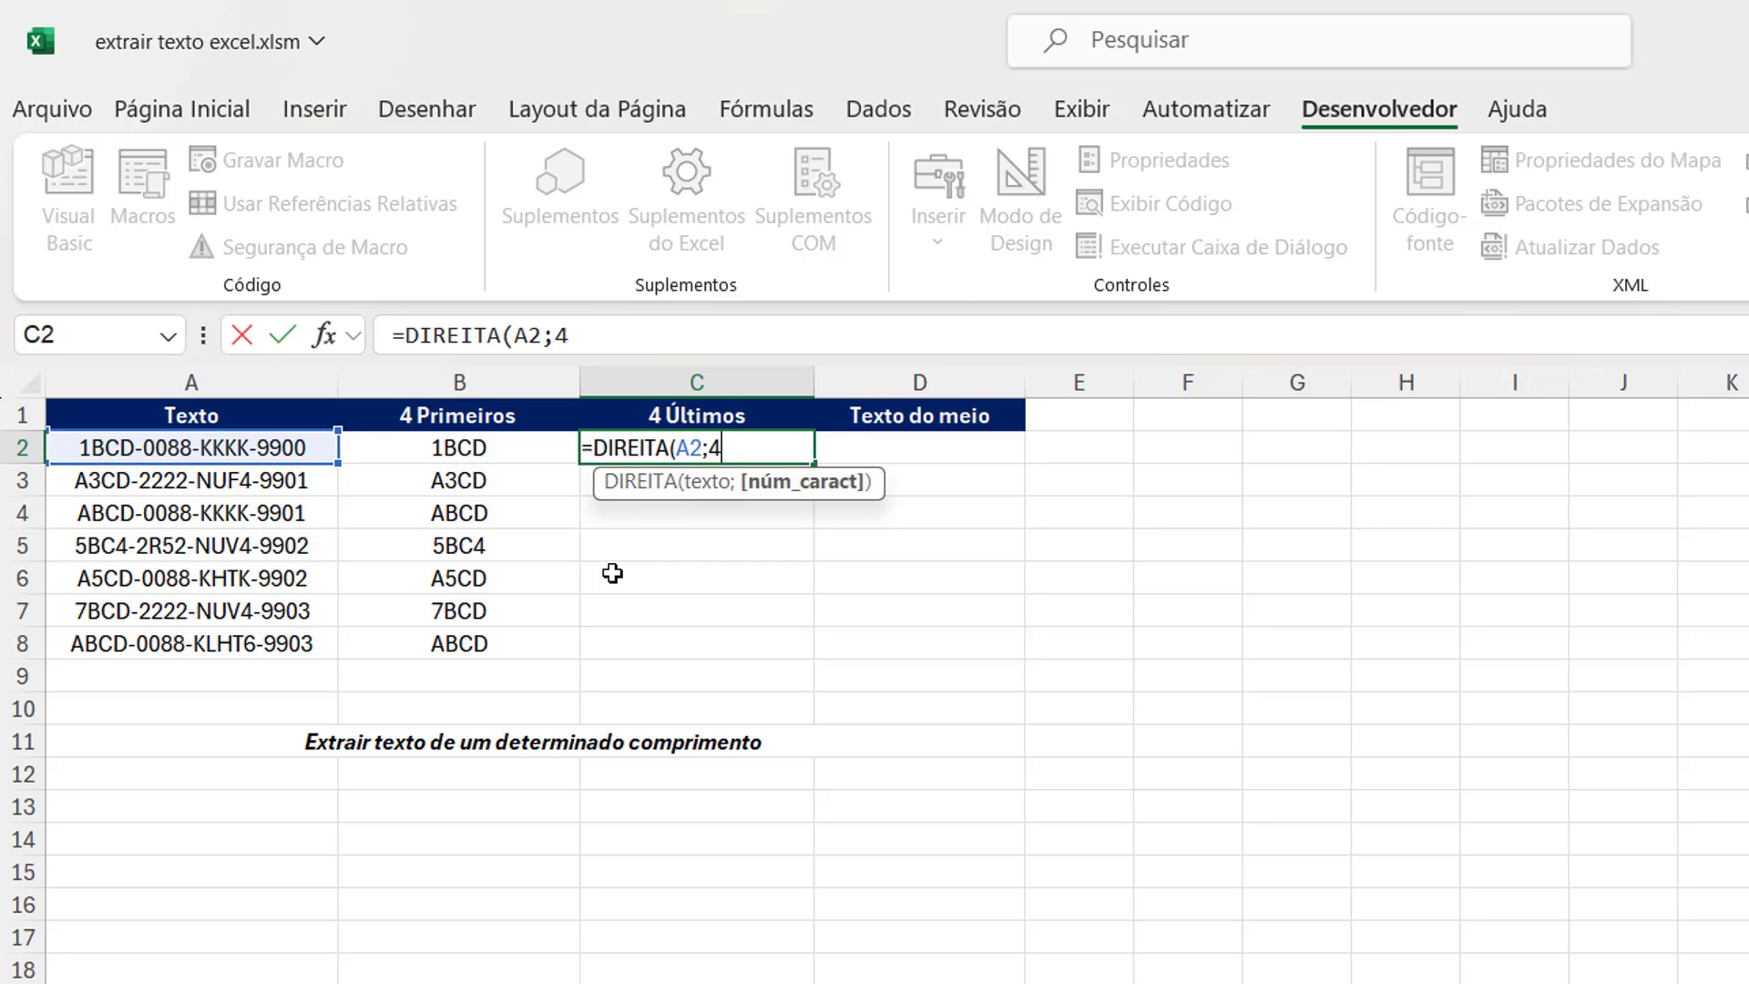
{"action": "type", "text": "4)"}
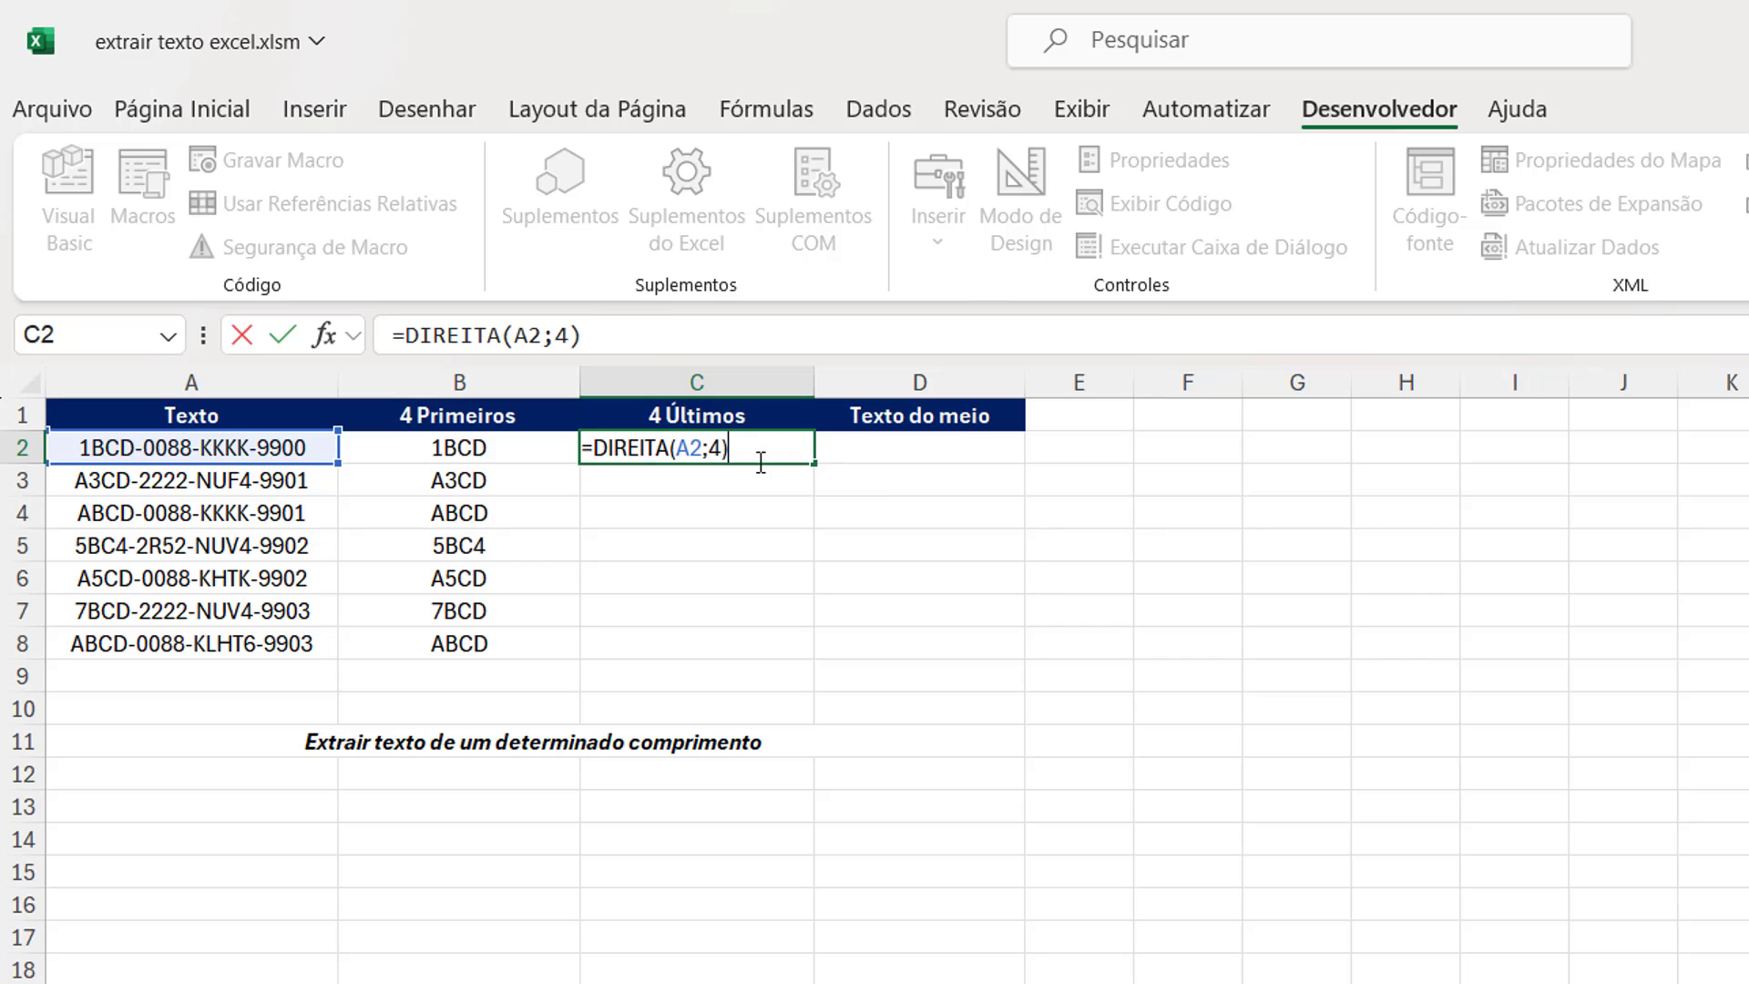
{"action": "key", "text": "Return"}
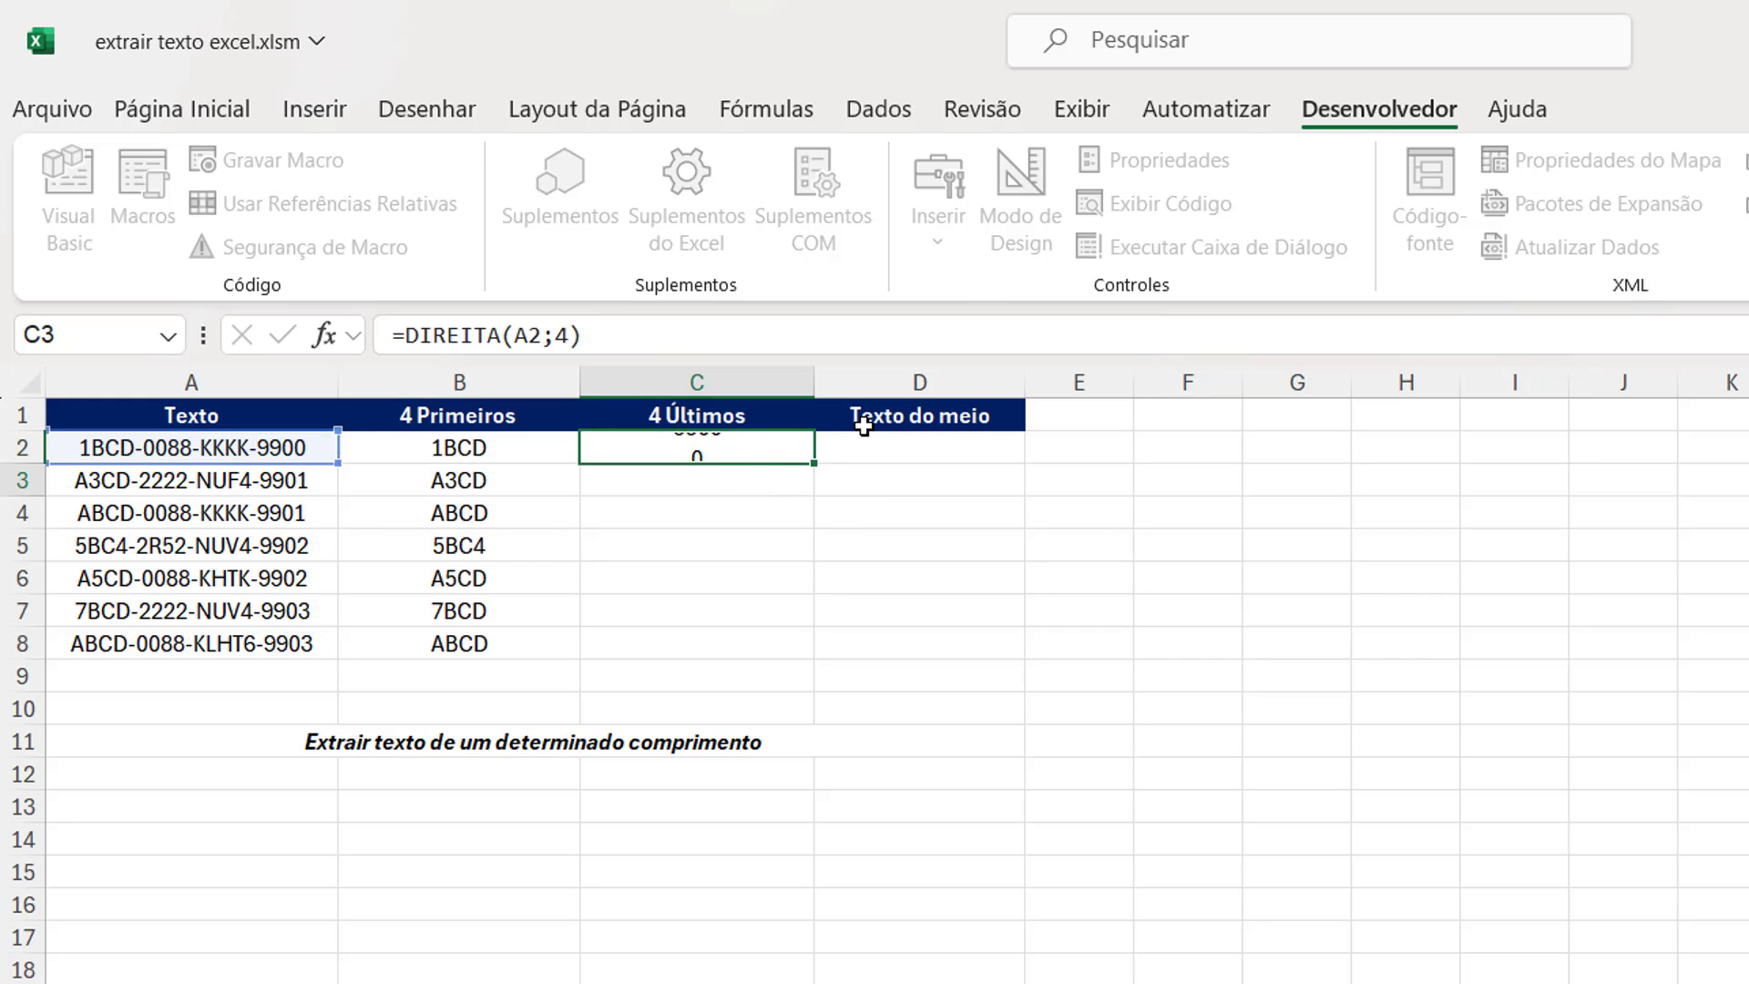
Fill the C2 formula down through C8 to complete the 4 Últimos column
{"action": "left_click", "coordinate": [781, 448]}
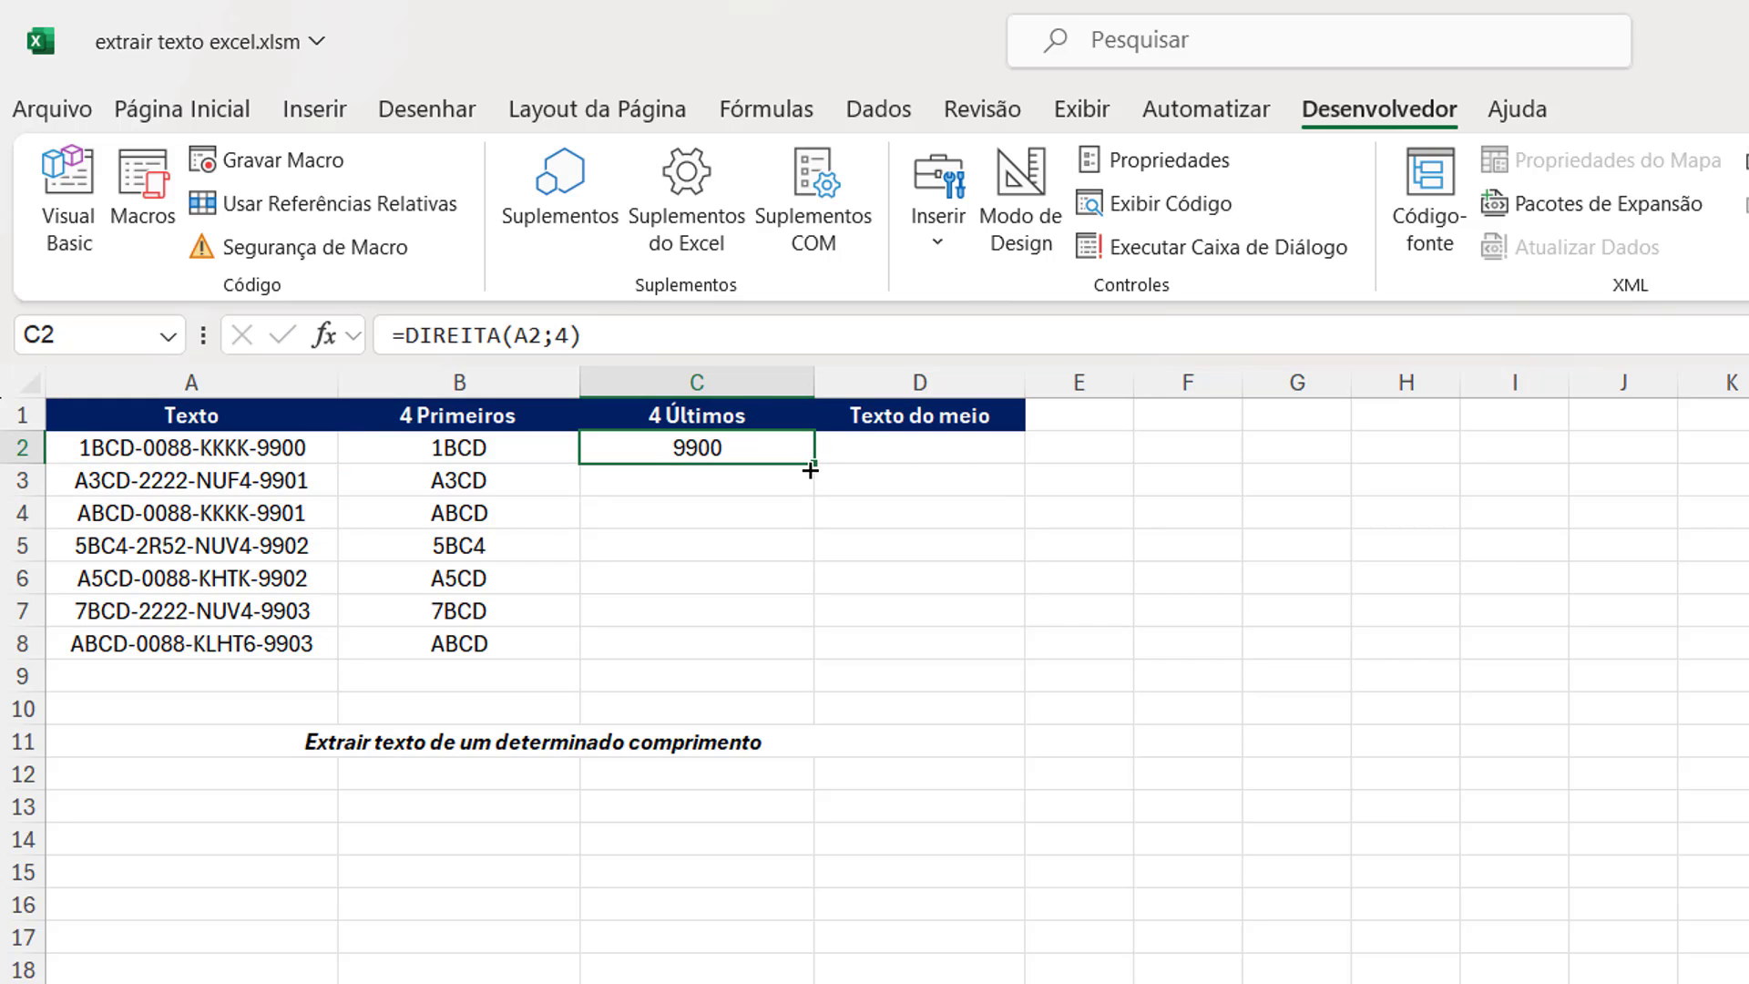
{"action": "left_click_drag", "start_coordinate": [810, 469], "coordinate": [765, 665]}
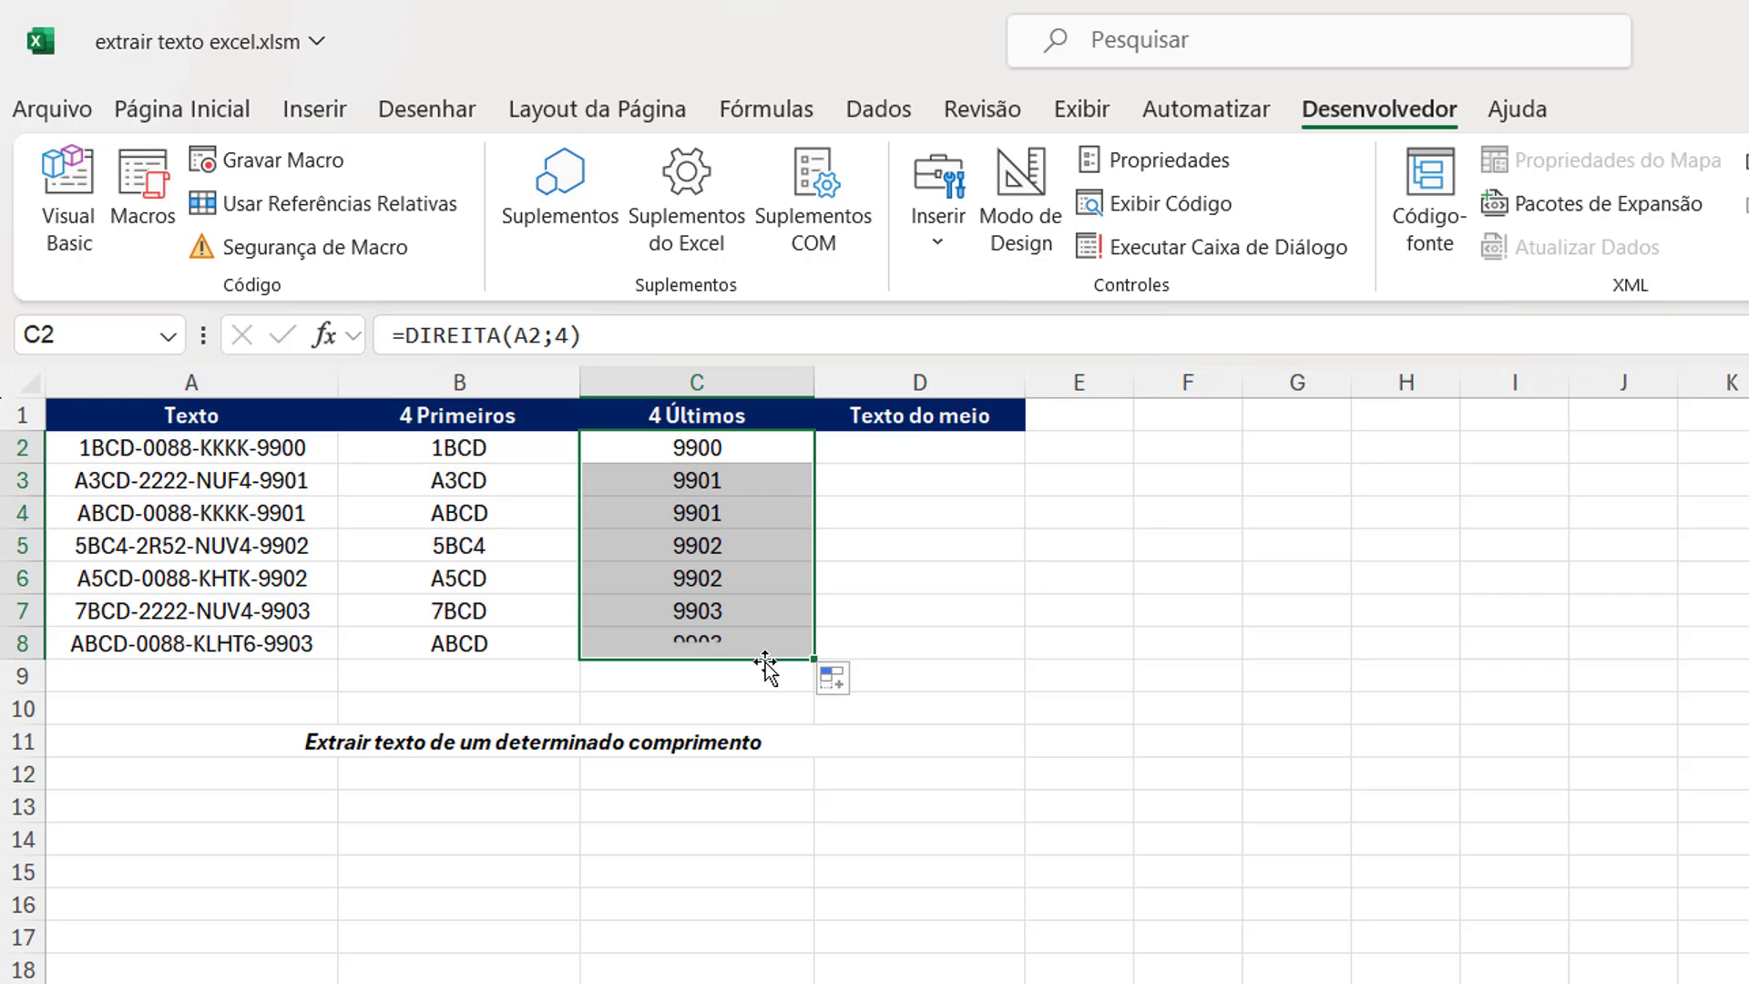
{"action": "left_click", "coordinate": [832, 616]}
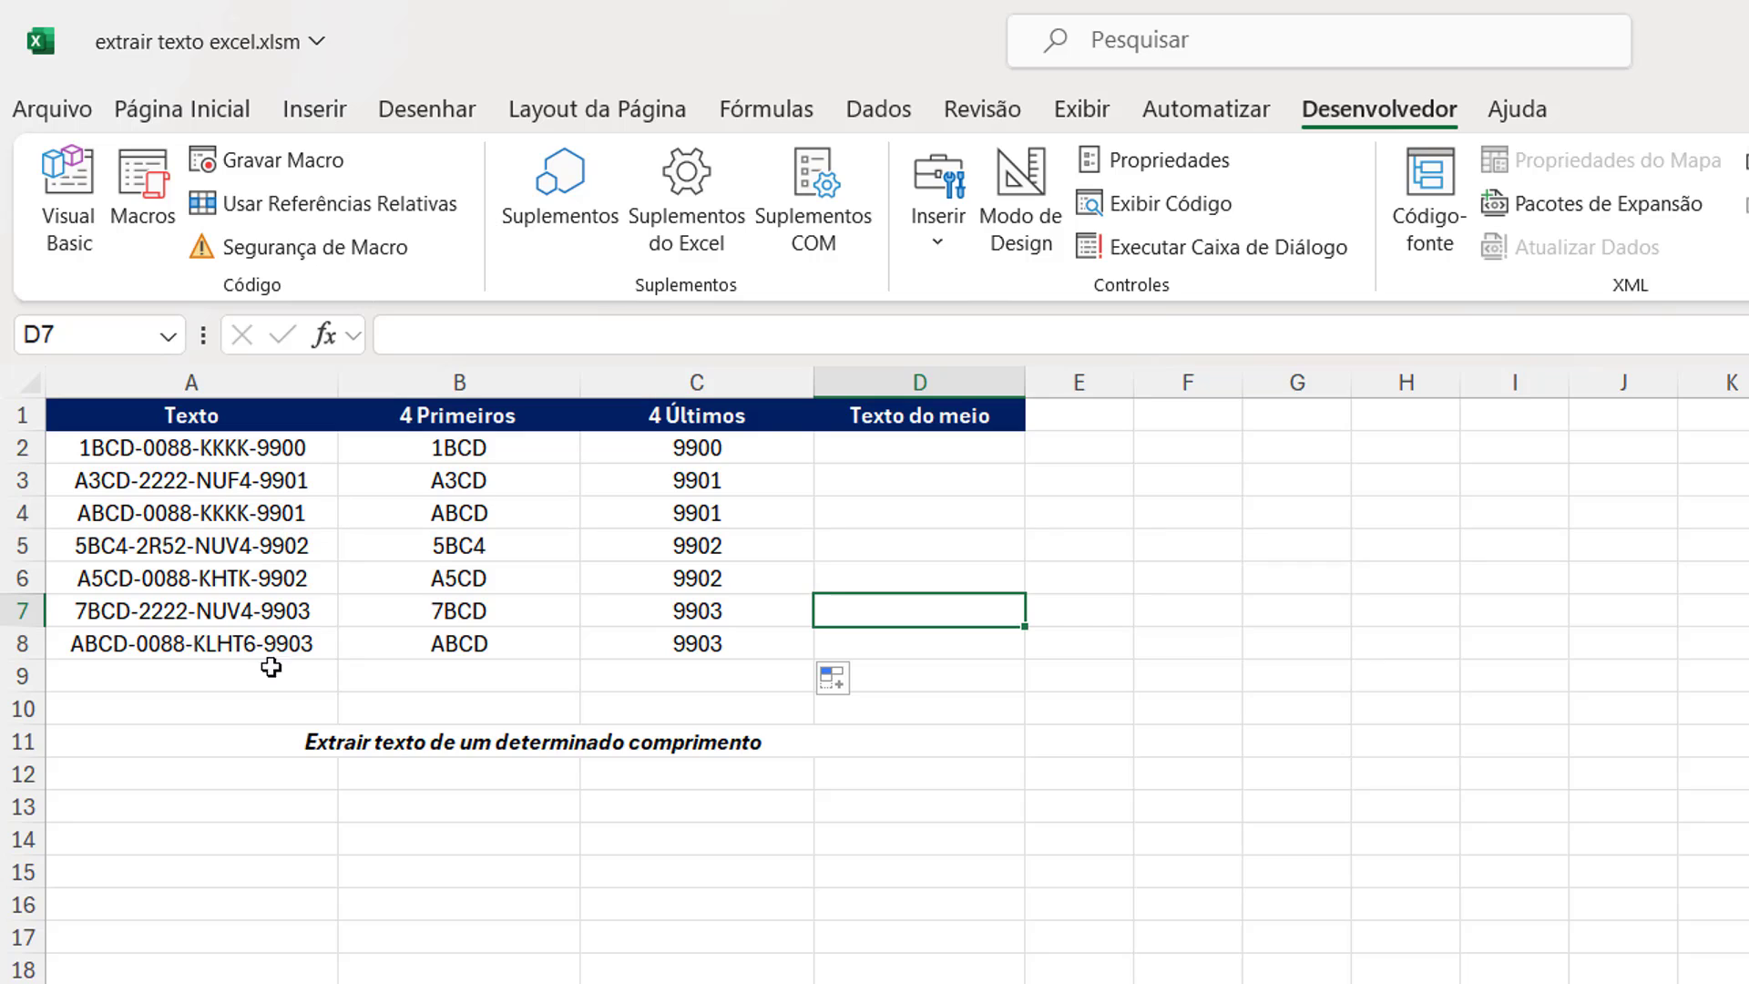
Widen column D and enter =EXT.TEXTO(A2;6;9) in D2 to extract nine characters of A2 starting at the sixth
{"action": "left_click", "coordinate": [1119, 470]}
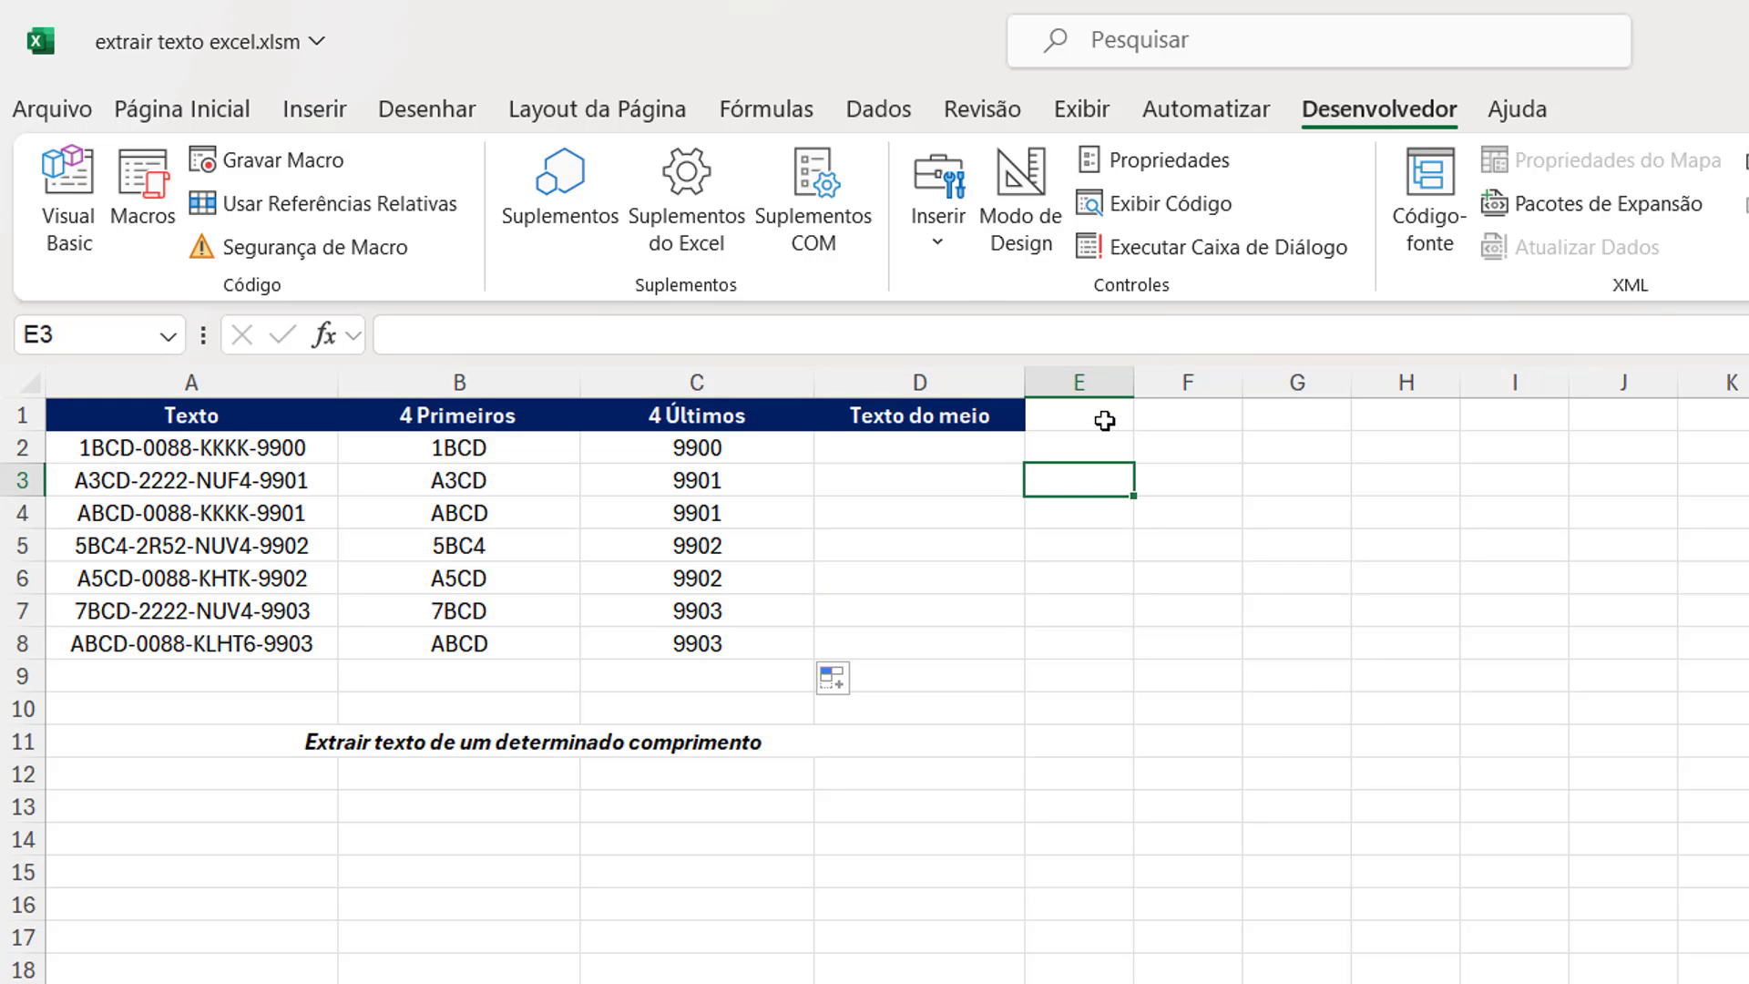
{"action": "left_click_drag", "start_coordinate": [1024, 392], "coordinate": [1091, 392]}
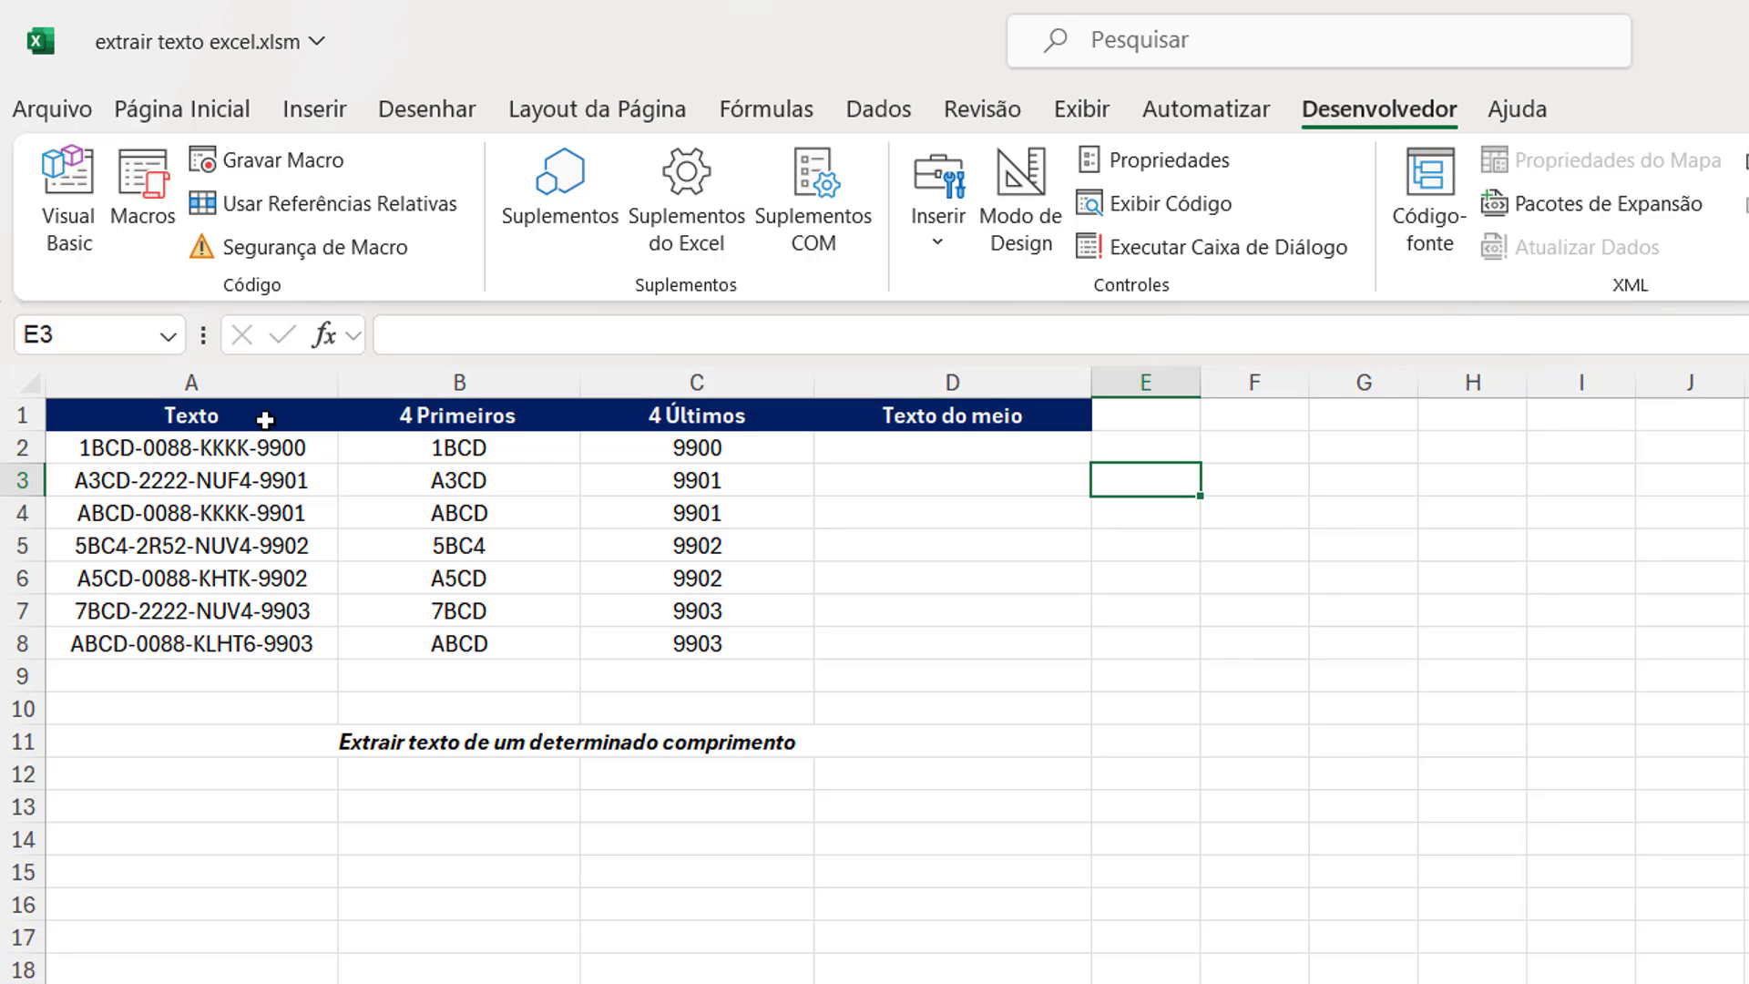
{"action": "left_click", "coordinate": [948, 447]}
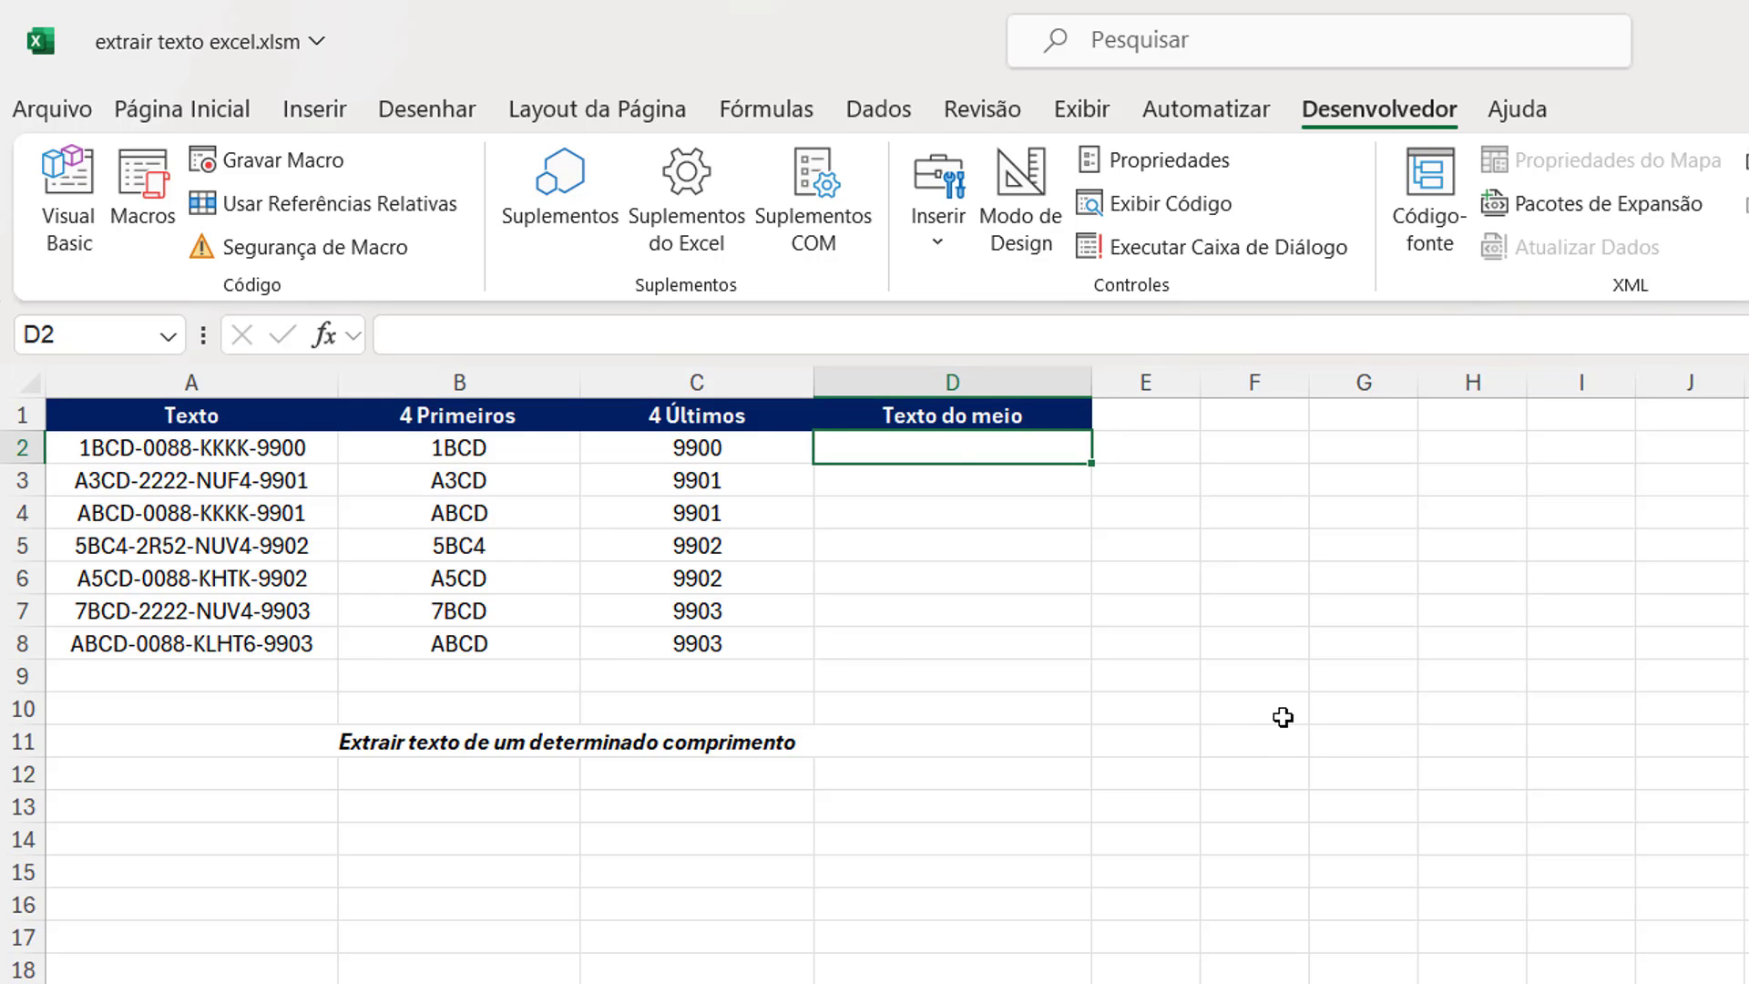
{"action": "type", "text": "=EXT"}
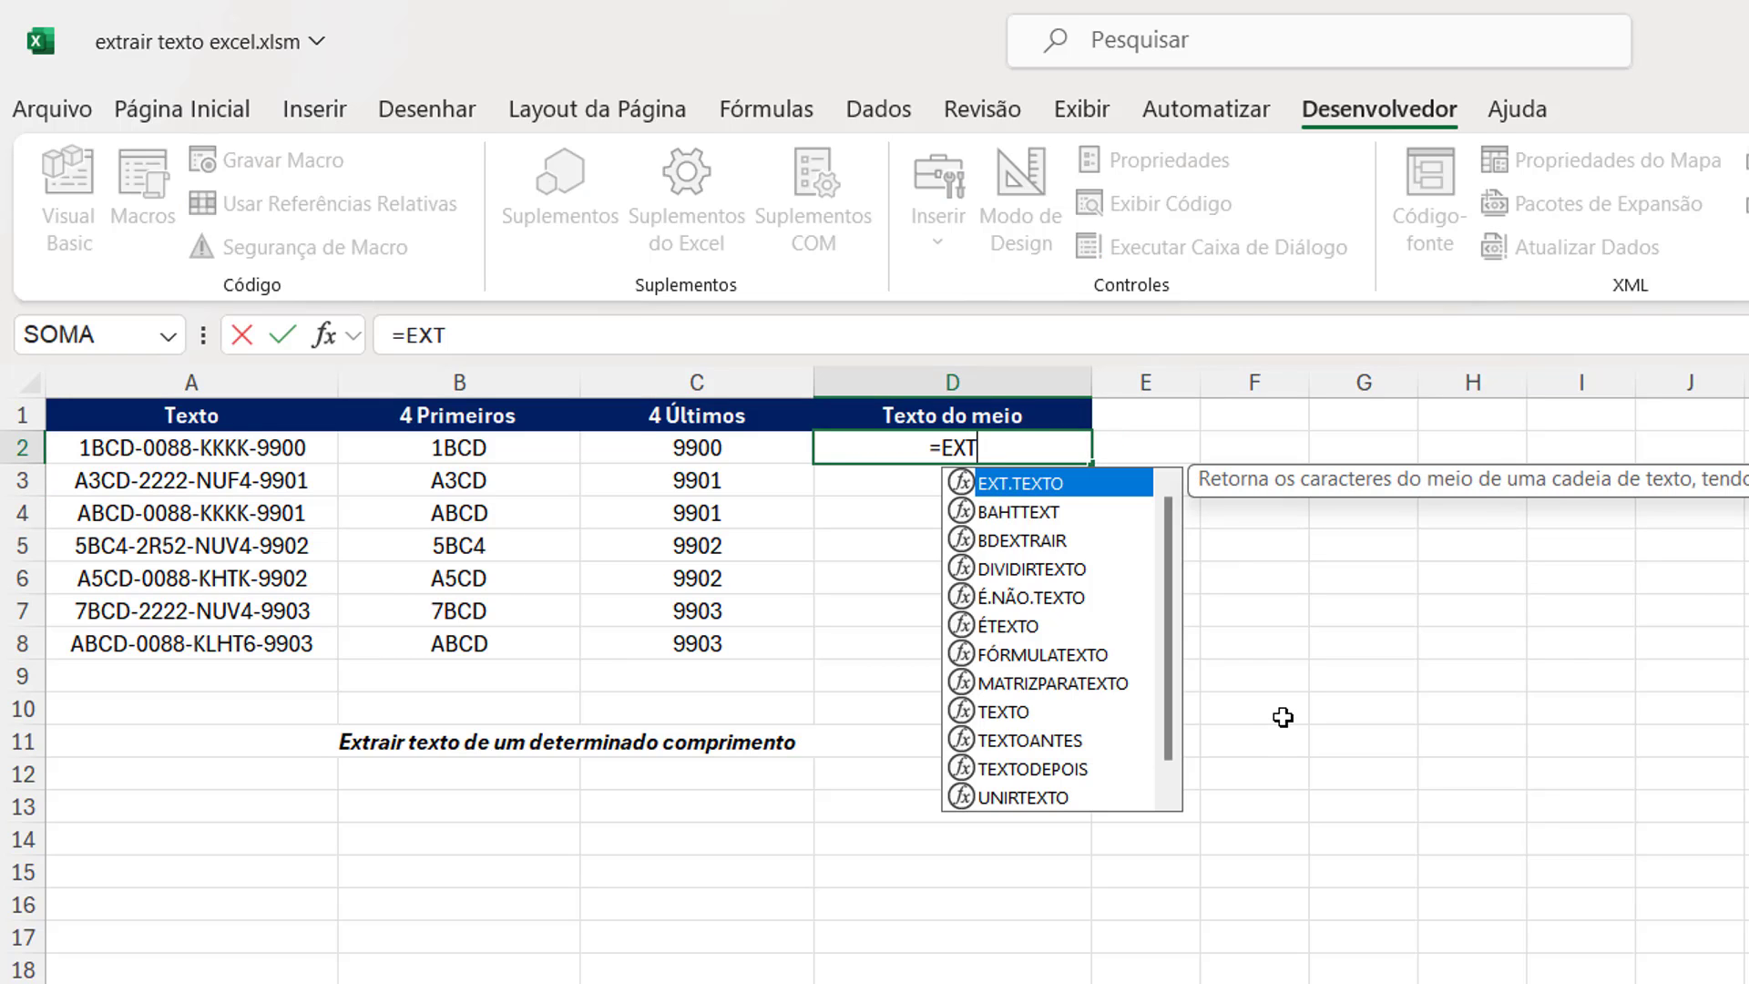
{"action": "key", "text": "Tab"}
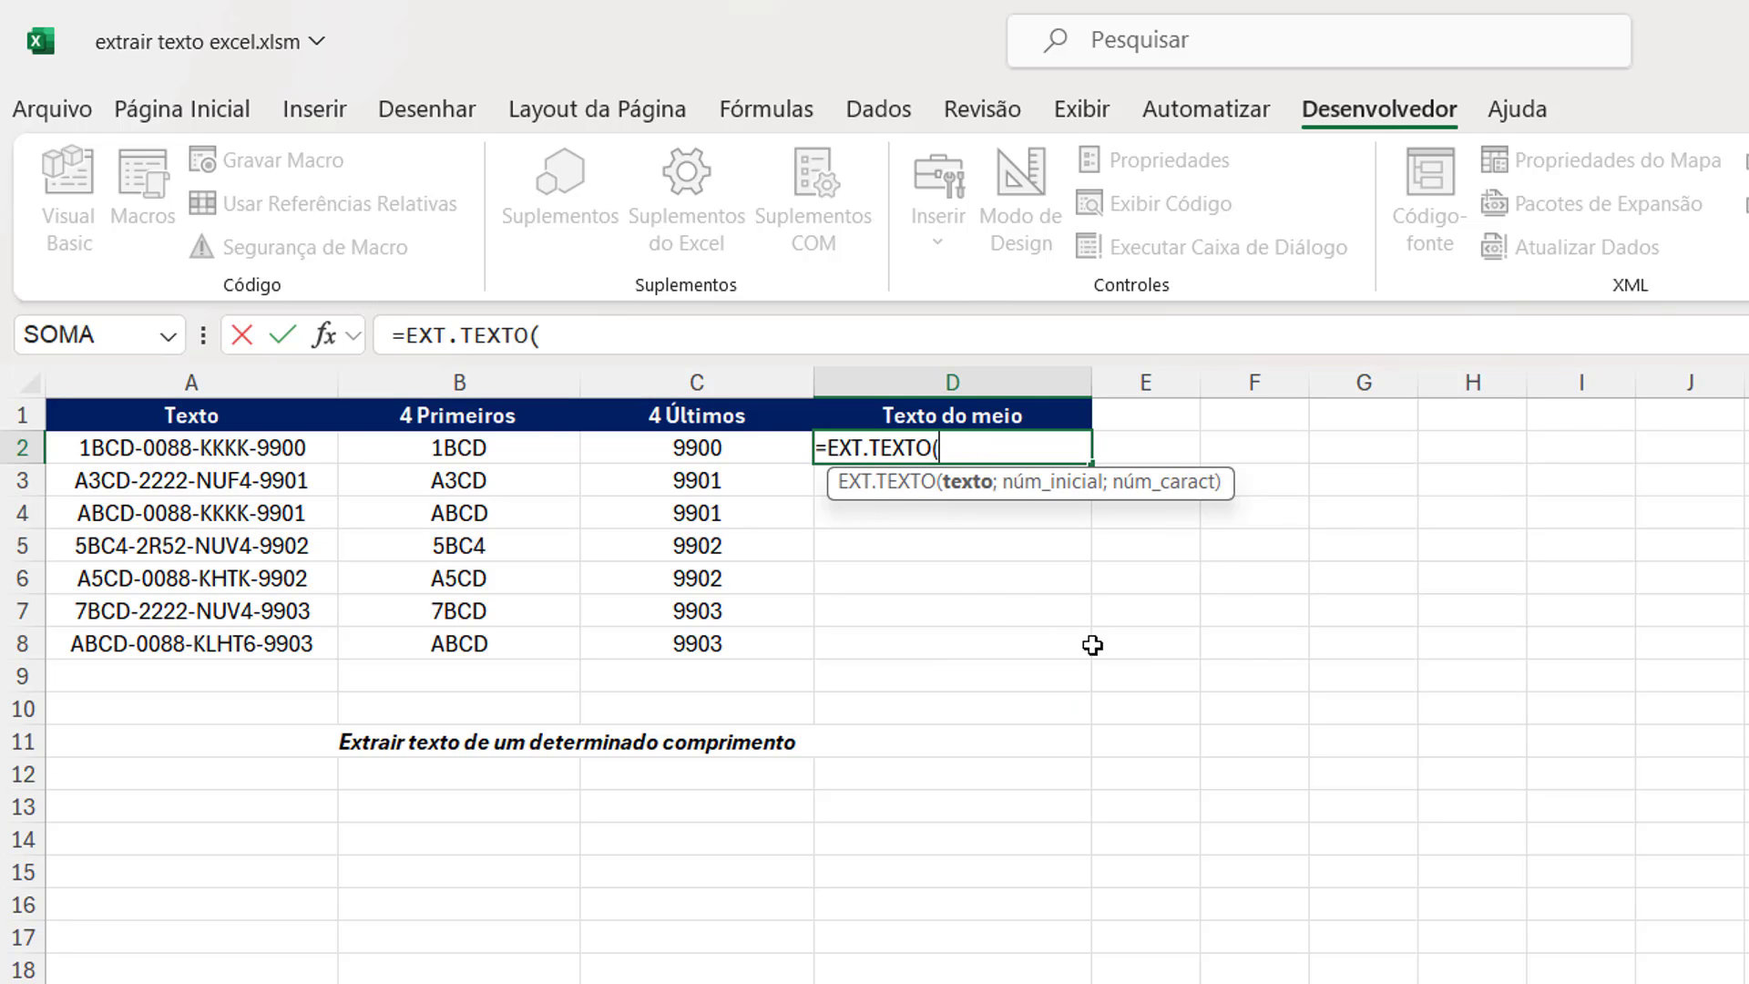
{"action": "left_click", "coordinate": [244, 446]}
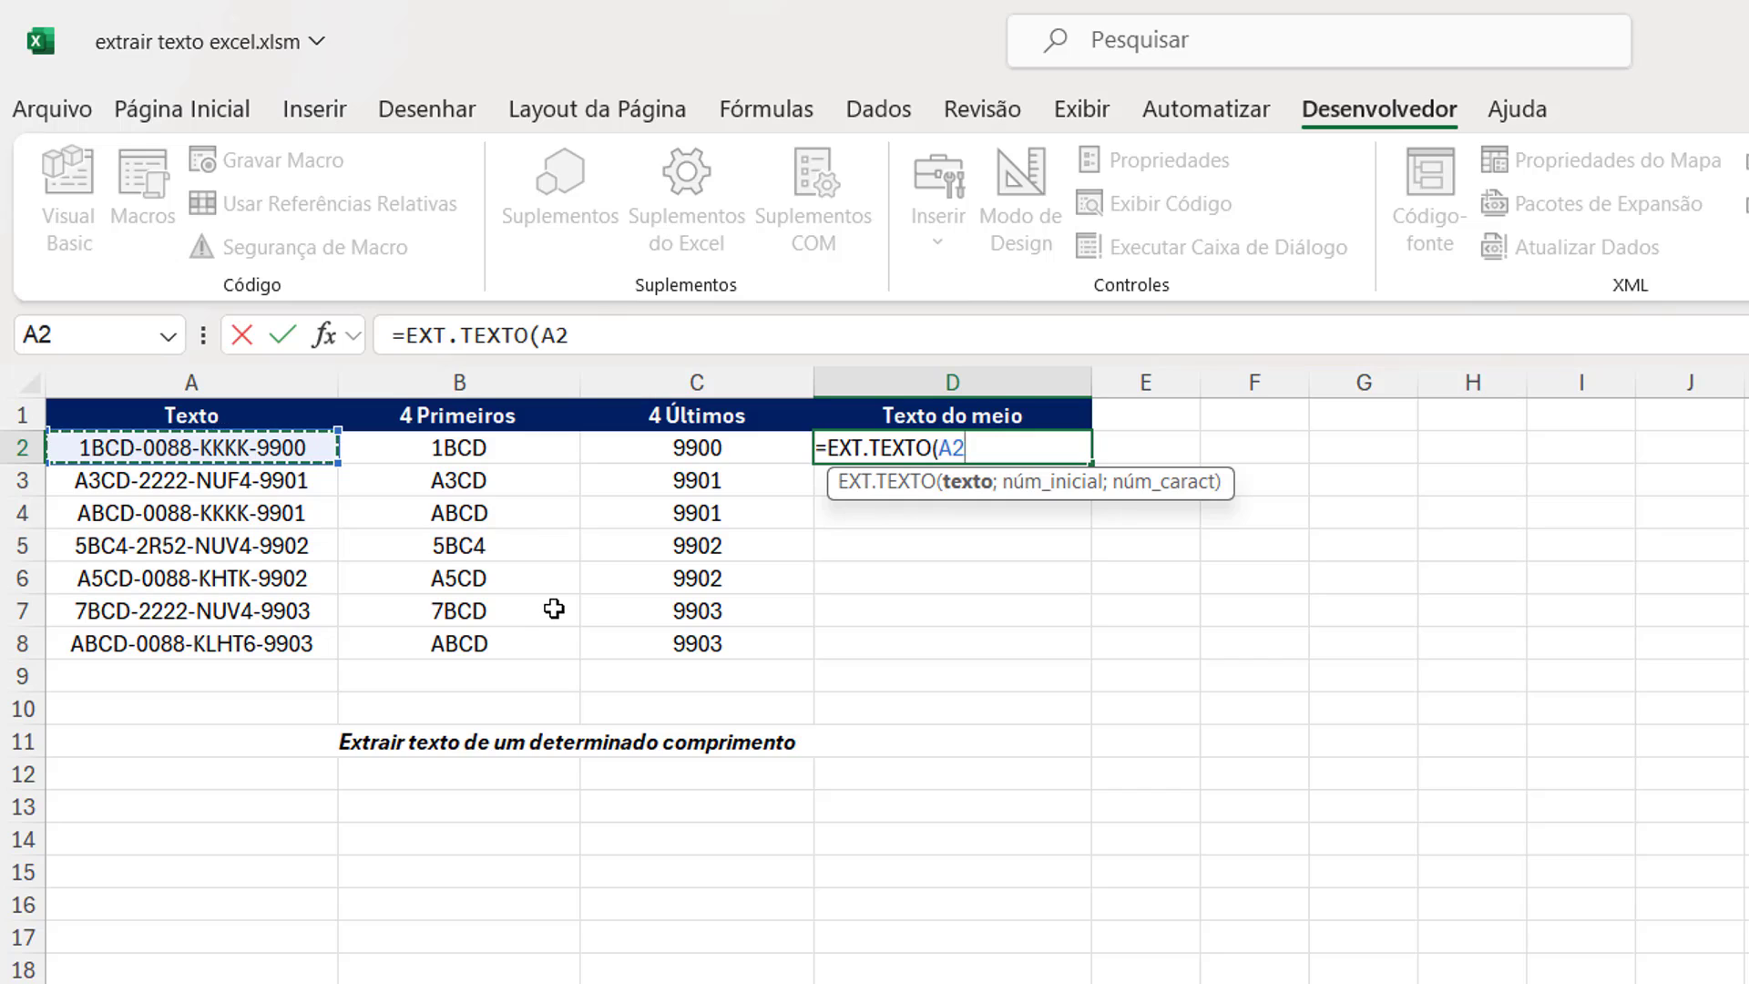
{"action": "type", "text": ";6"}
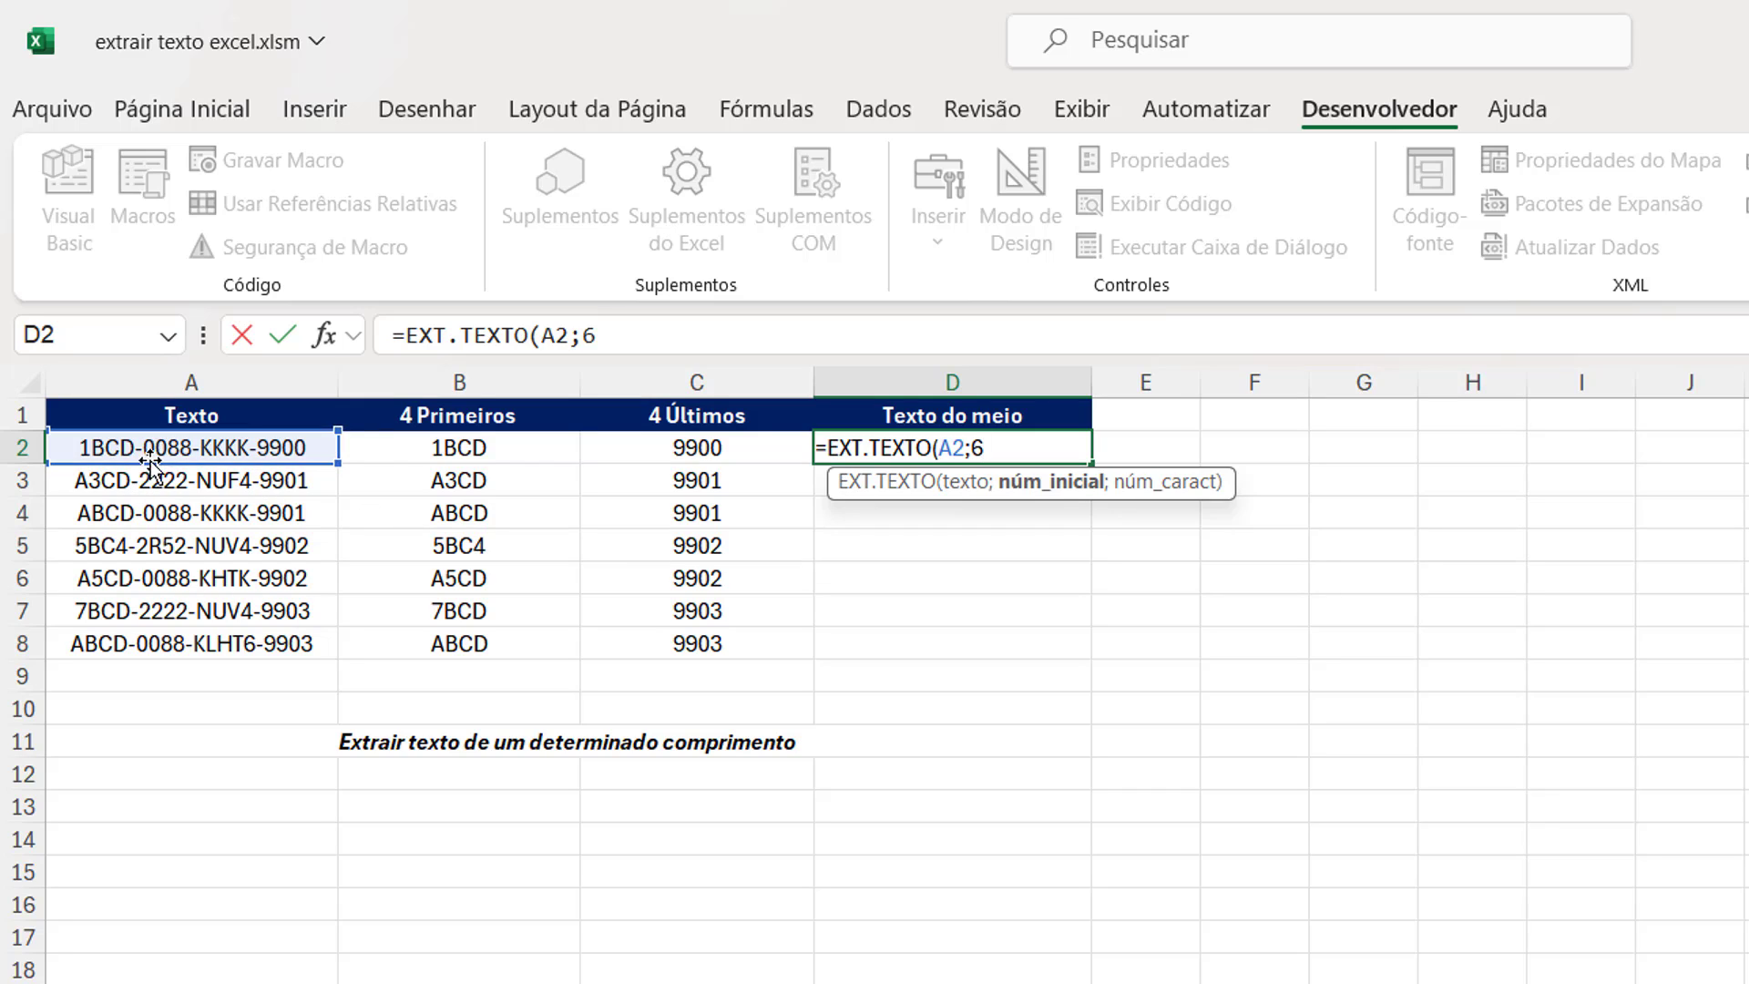
{"action": "type", "text": ";"}
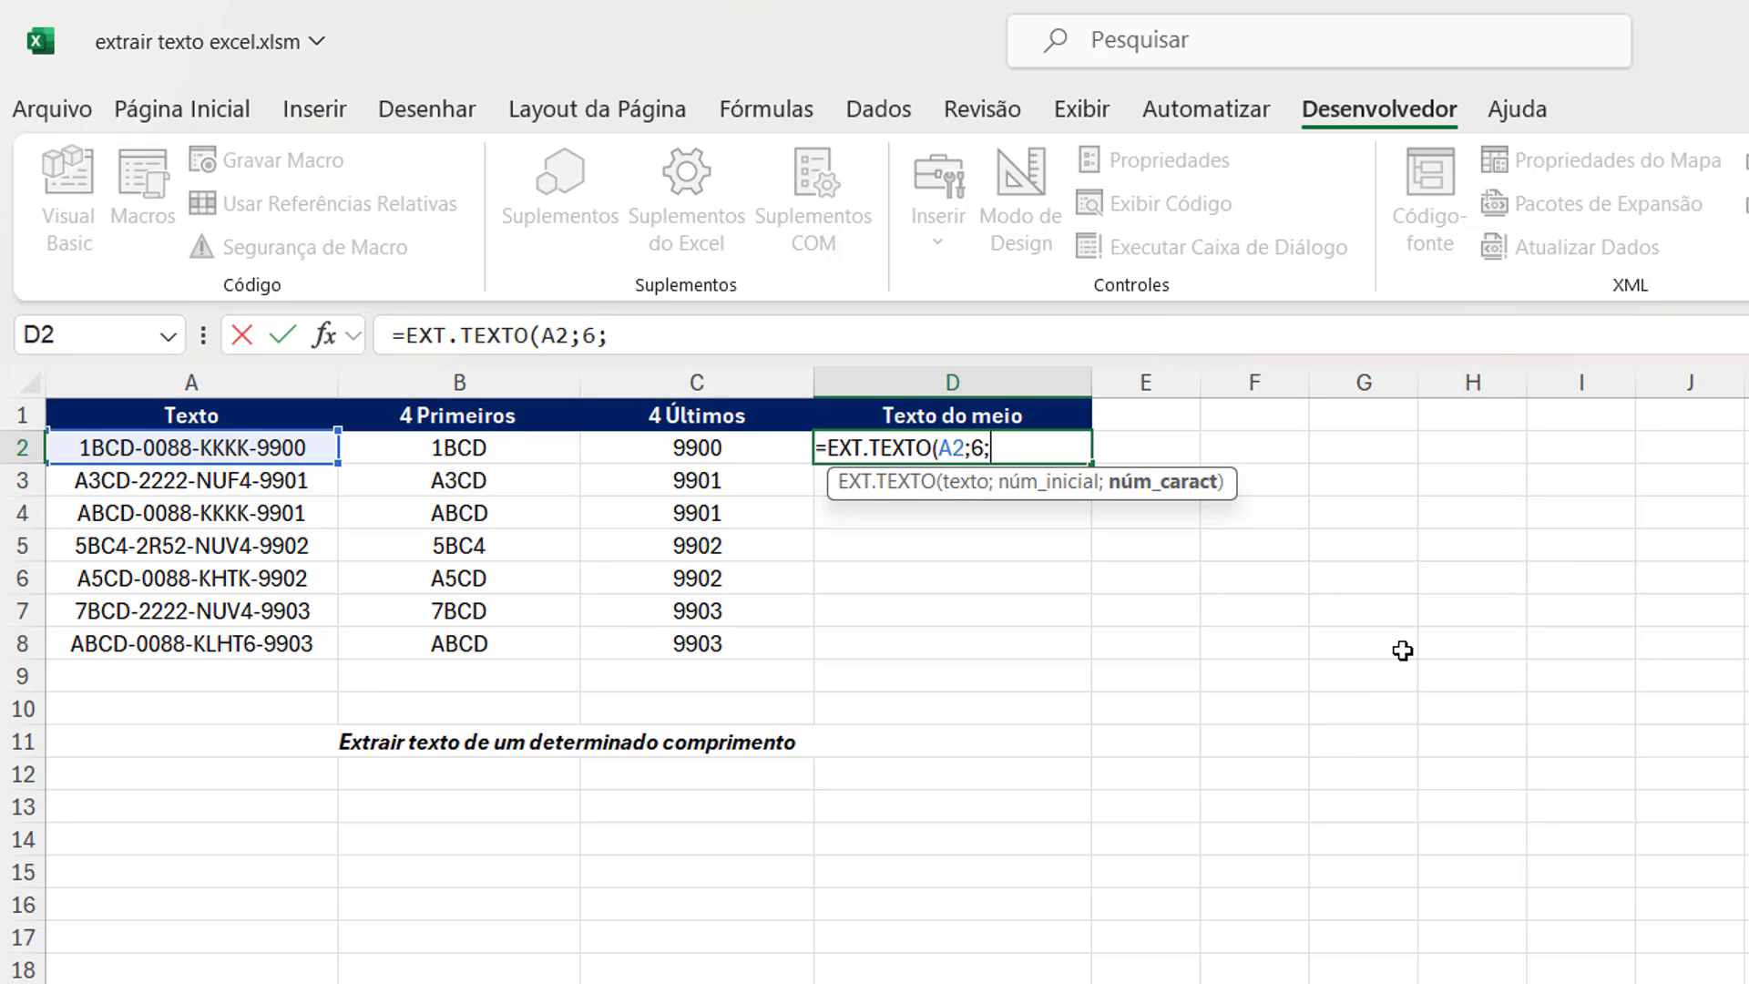
{"action": "type", "text": "9)"}
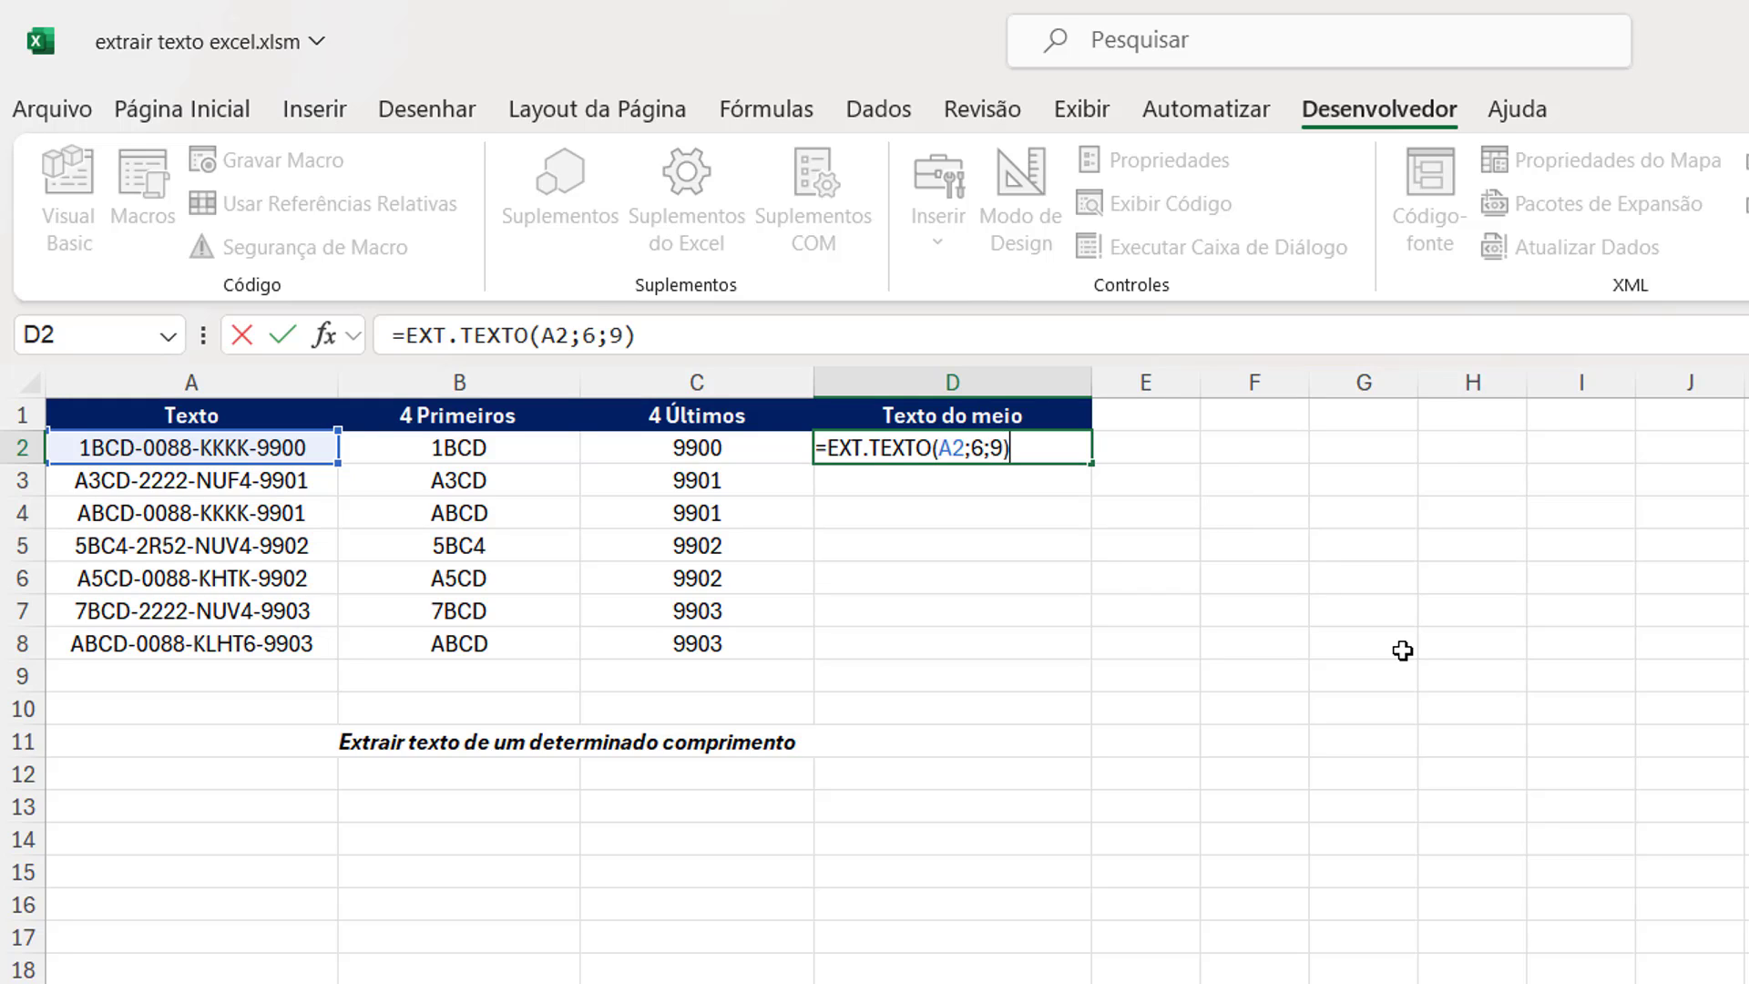
{"action": "key", "text": "Return"}
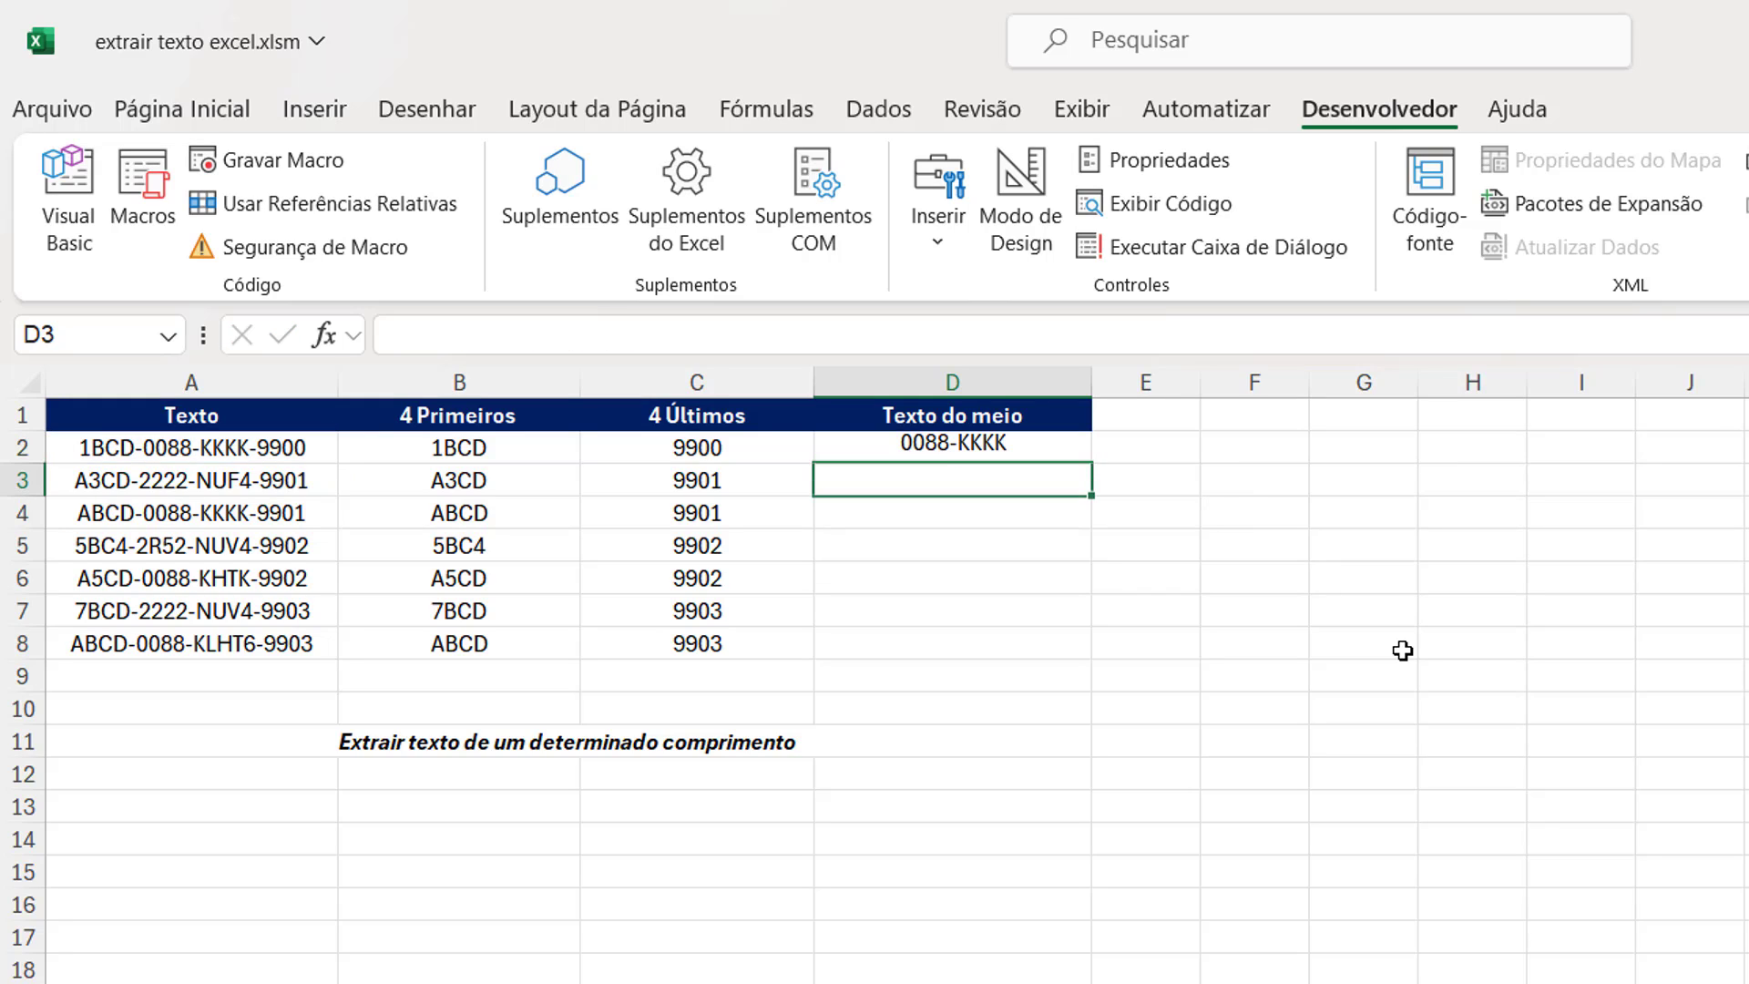
Fill the D2 formula down through D8 to complete the Texto do meio column
{"action": "left_click", "coordinate": [1079, 446]}
{"action": "left_click_drag", "start_coordinate": [1096, 468], "coordinate": [1064, 656]}
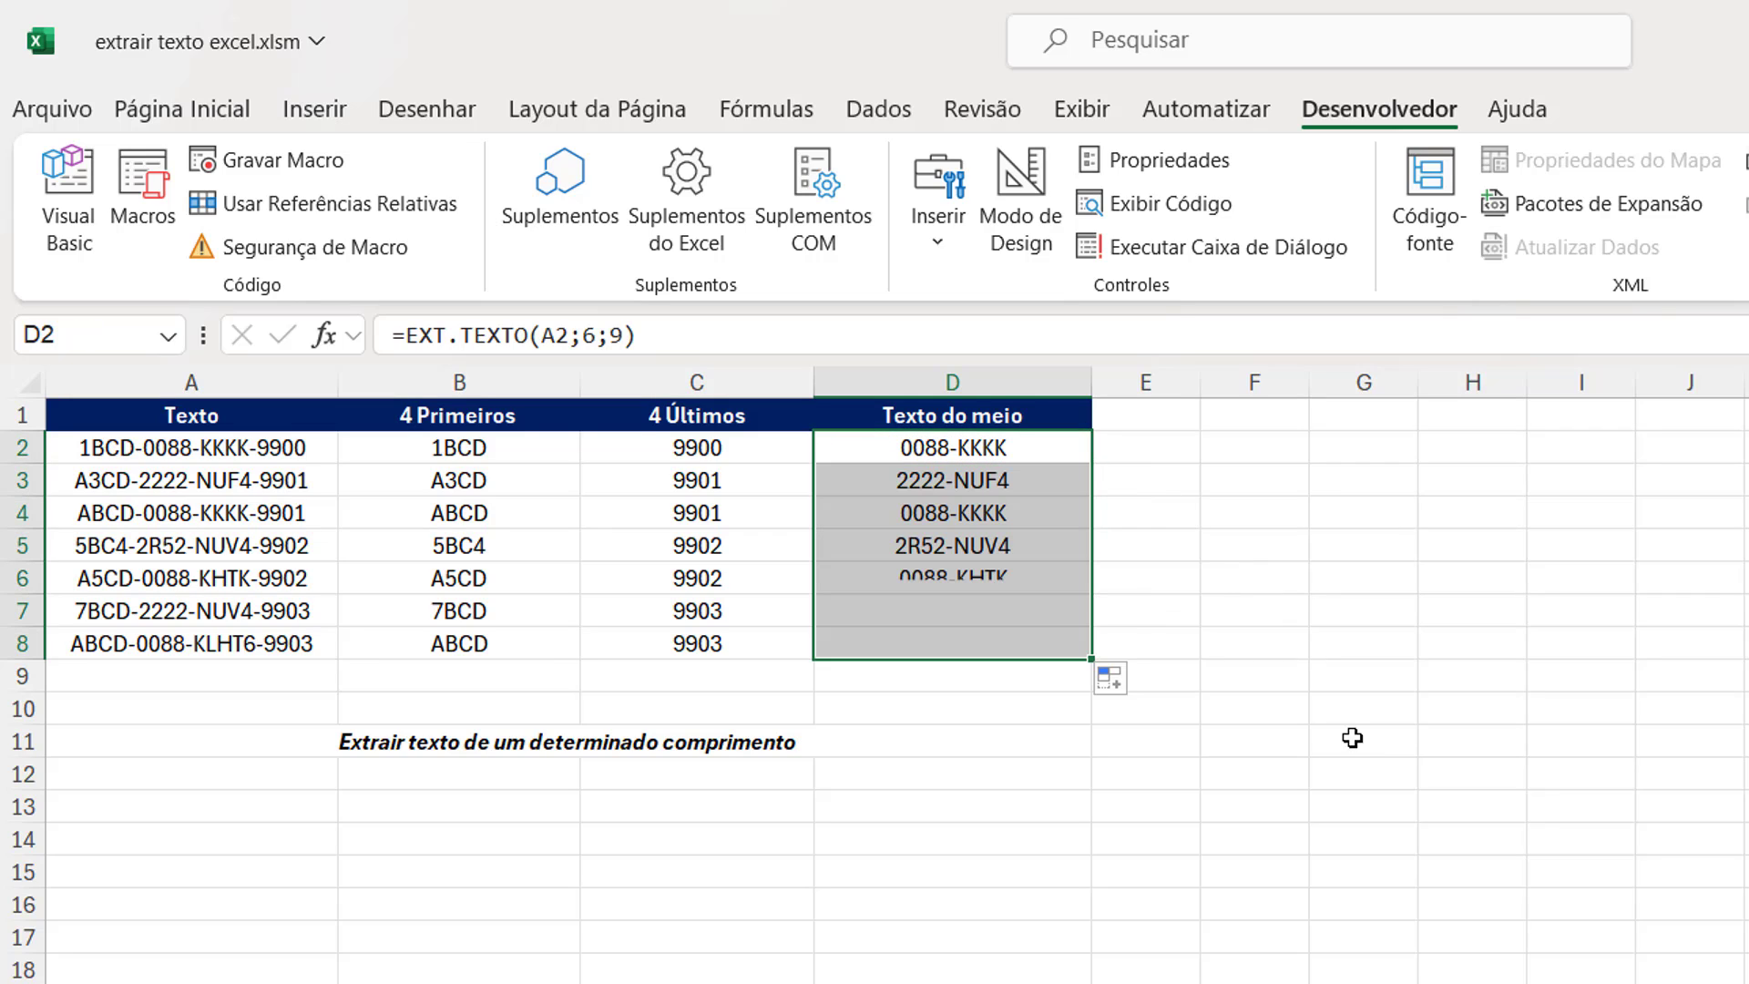
{"action": "left_click", "coordinate": [1326, 742]}
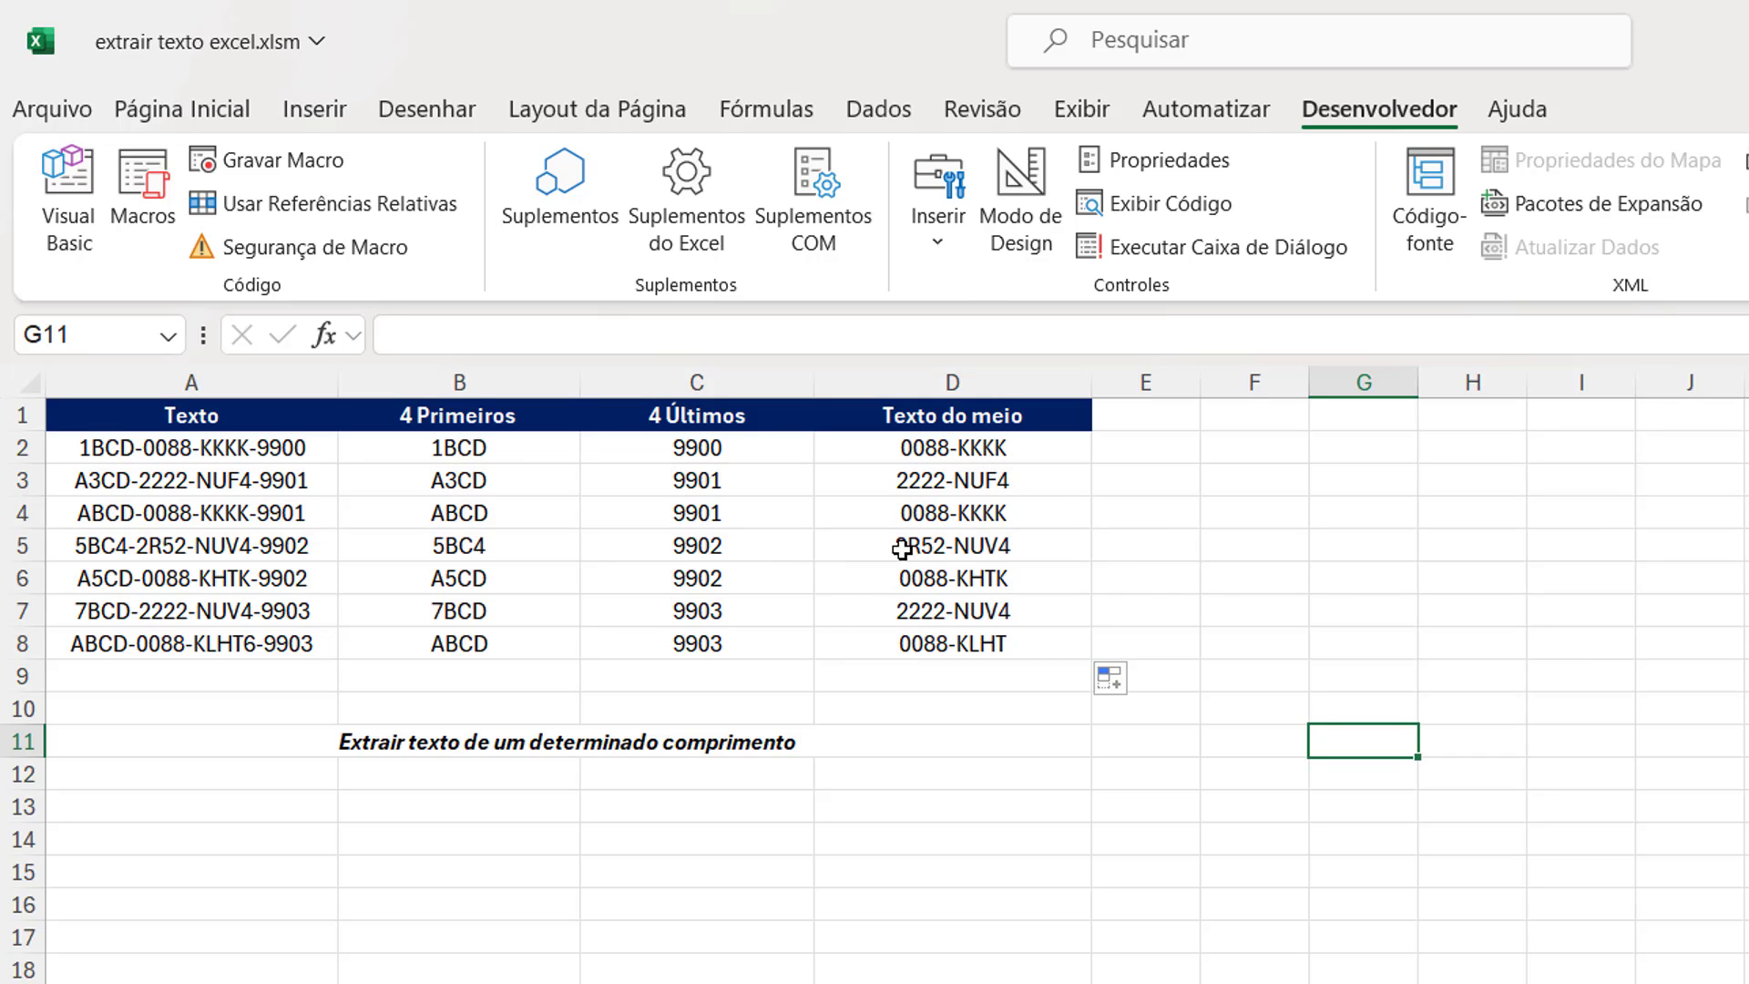
{"action": "left_click", "coordinate": [940, 783]}
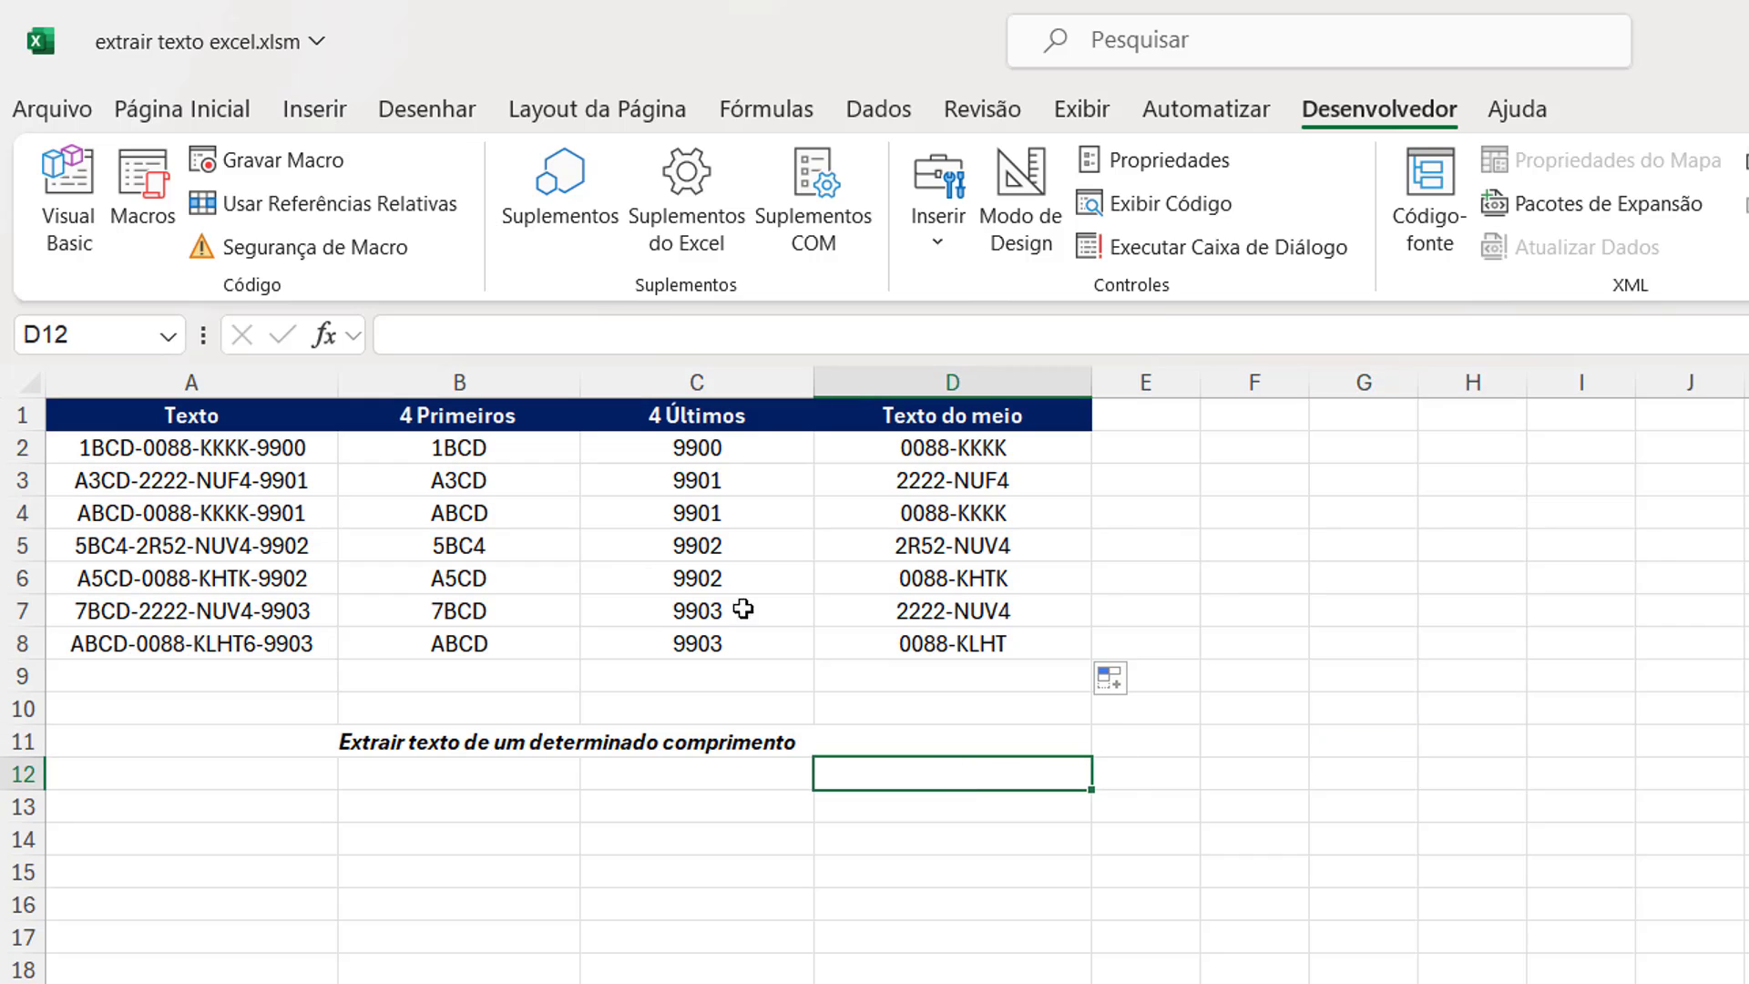
Inspect the extraction formulas in columns B, C and D, including C2 and D2
{"action": "left_click", "coordinate": [471, 450]}
{"action": "left_click", "coordinate": [622, 469]}
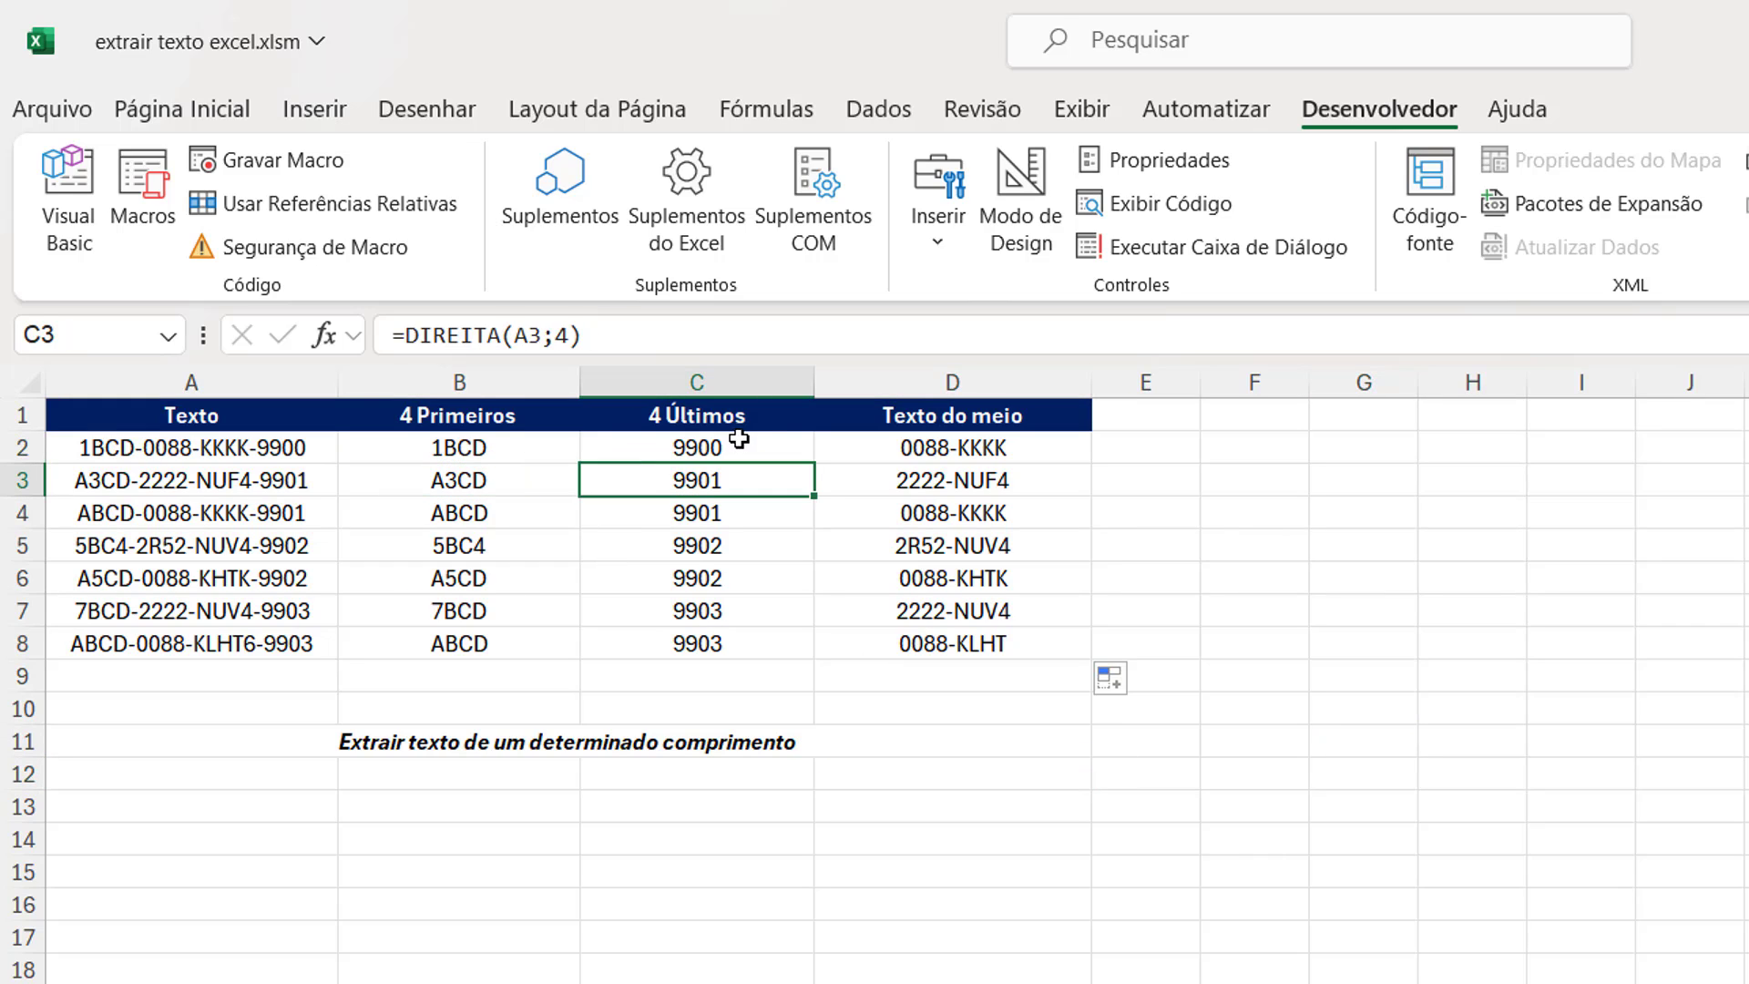
{"action": "left_click", "coordinate": [738, 440]}
{"action": "left_click", "coordinate": [940, 442]}
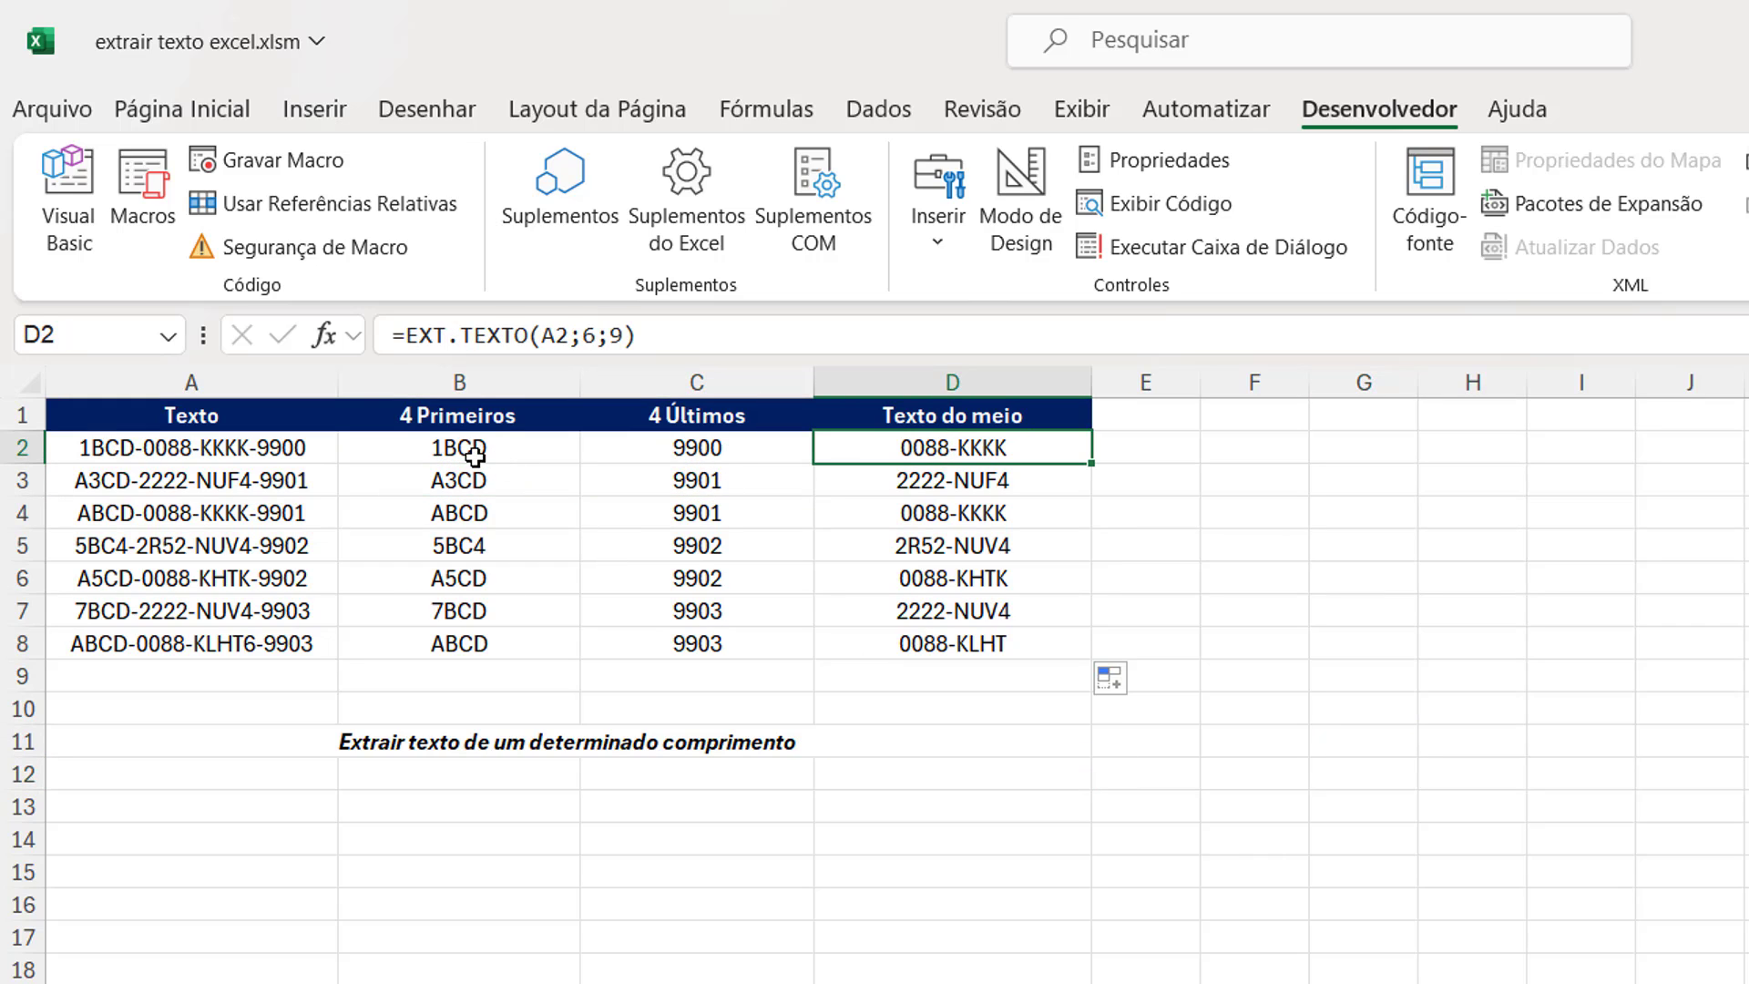
Replace the formulas in B2:D8 with their values and check the contents of the Texto do meio cells
{"action": "left_click_drag", "start_coordinate": [469, 449], "coordinate": [998, 636]}
{"action": "key", "text": "ctrl+c"}
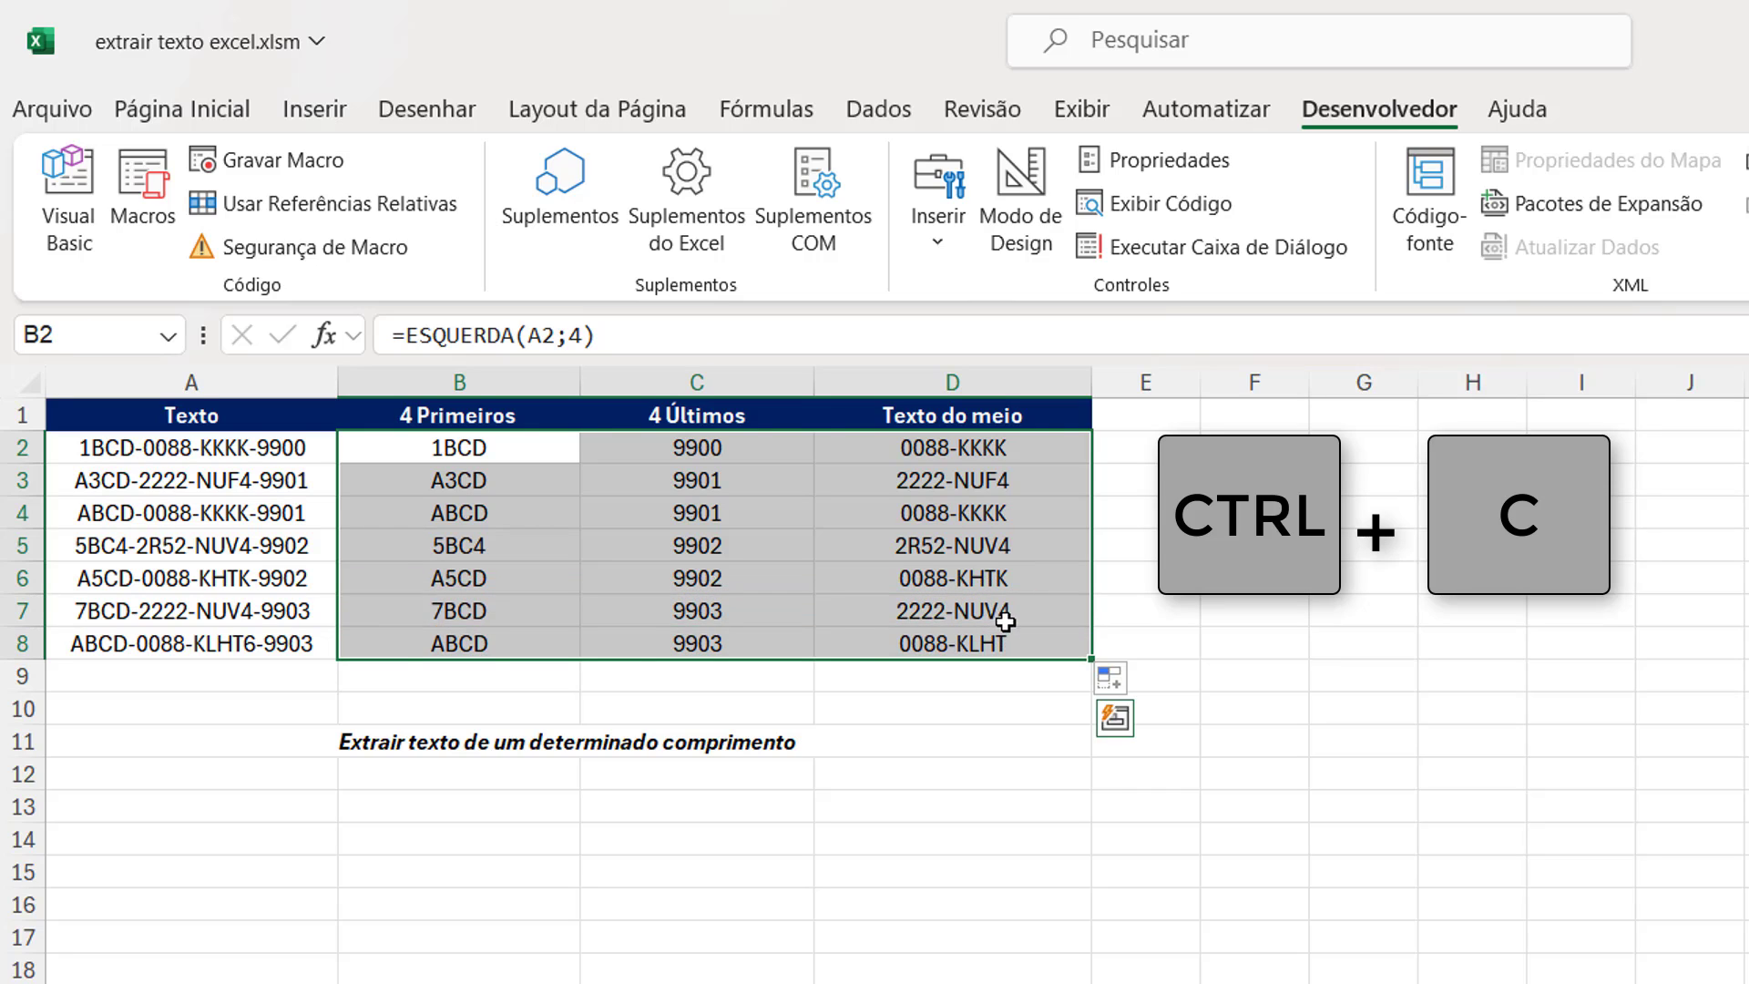
{"action": "right_click", "coordinate": [434, 456]}
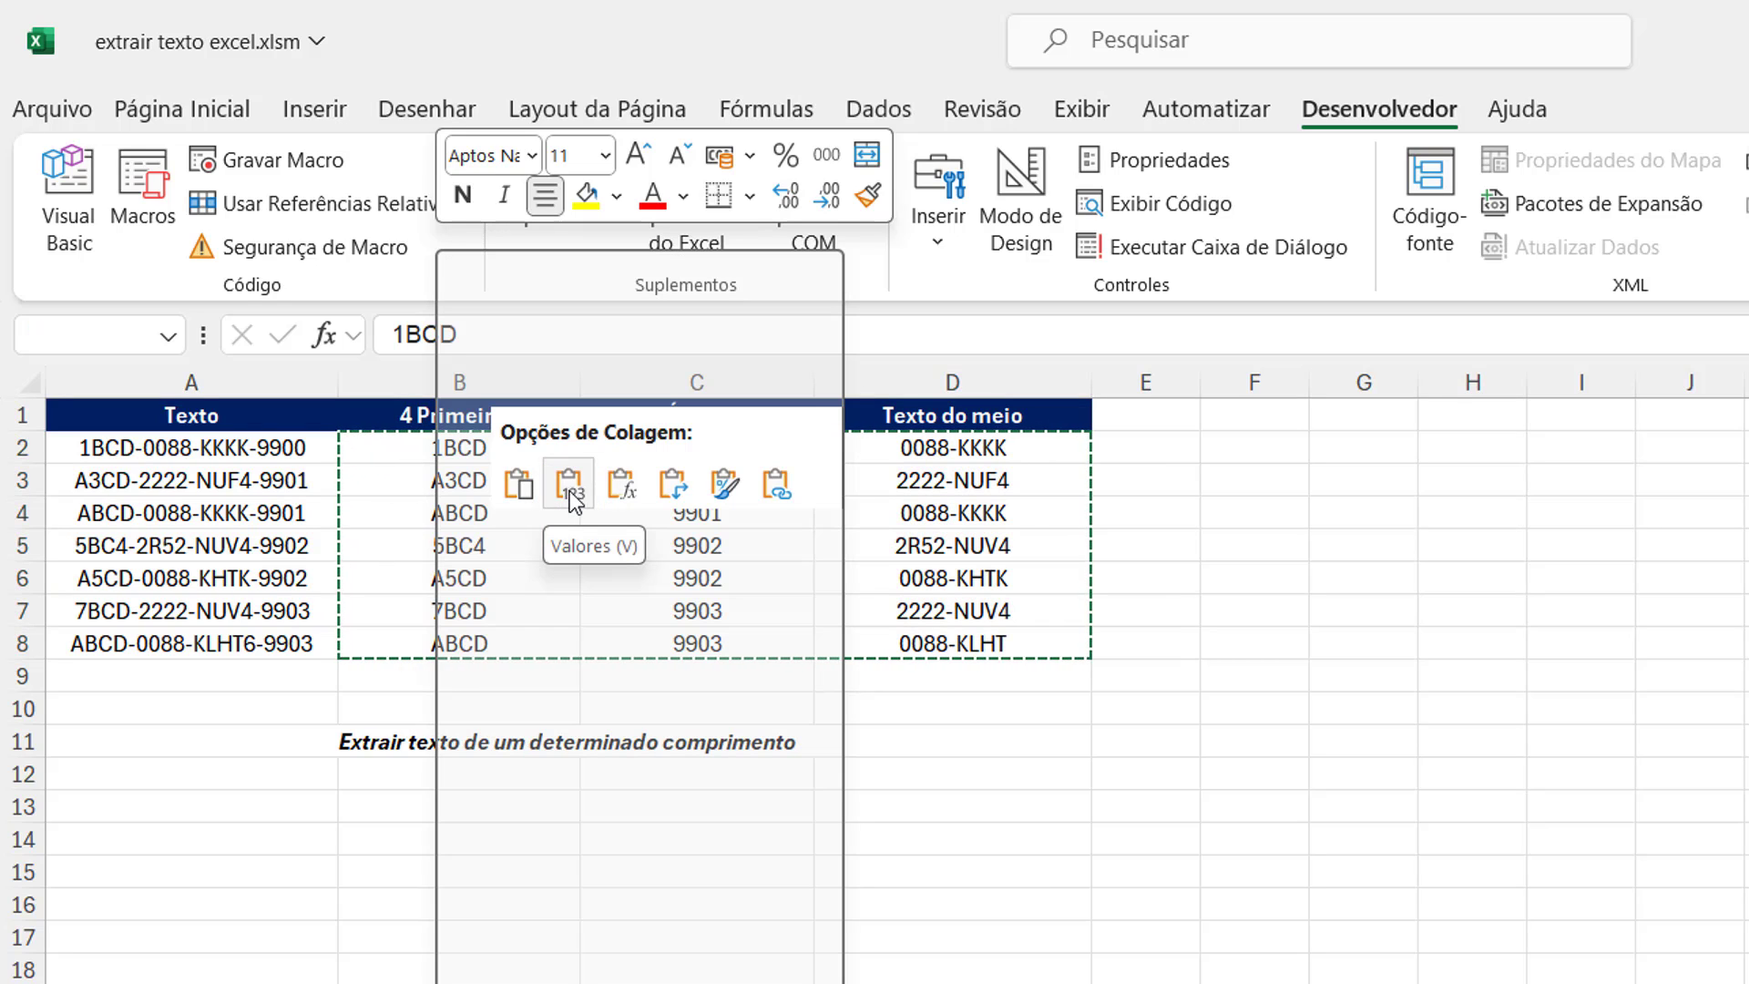
{"action": "left_click", "coordinate": [570, 490]}
{"action": "key", "text": "Escape"}
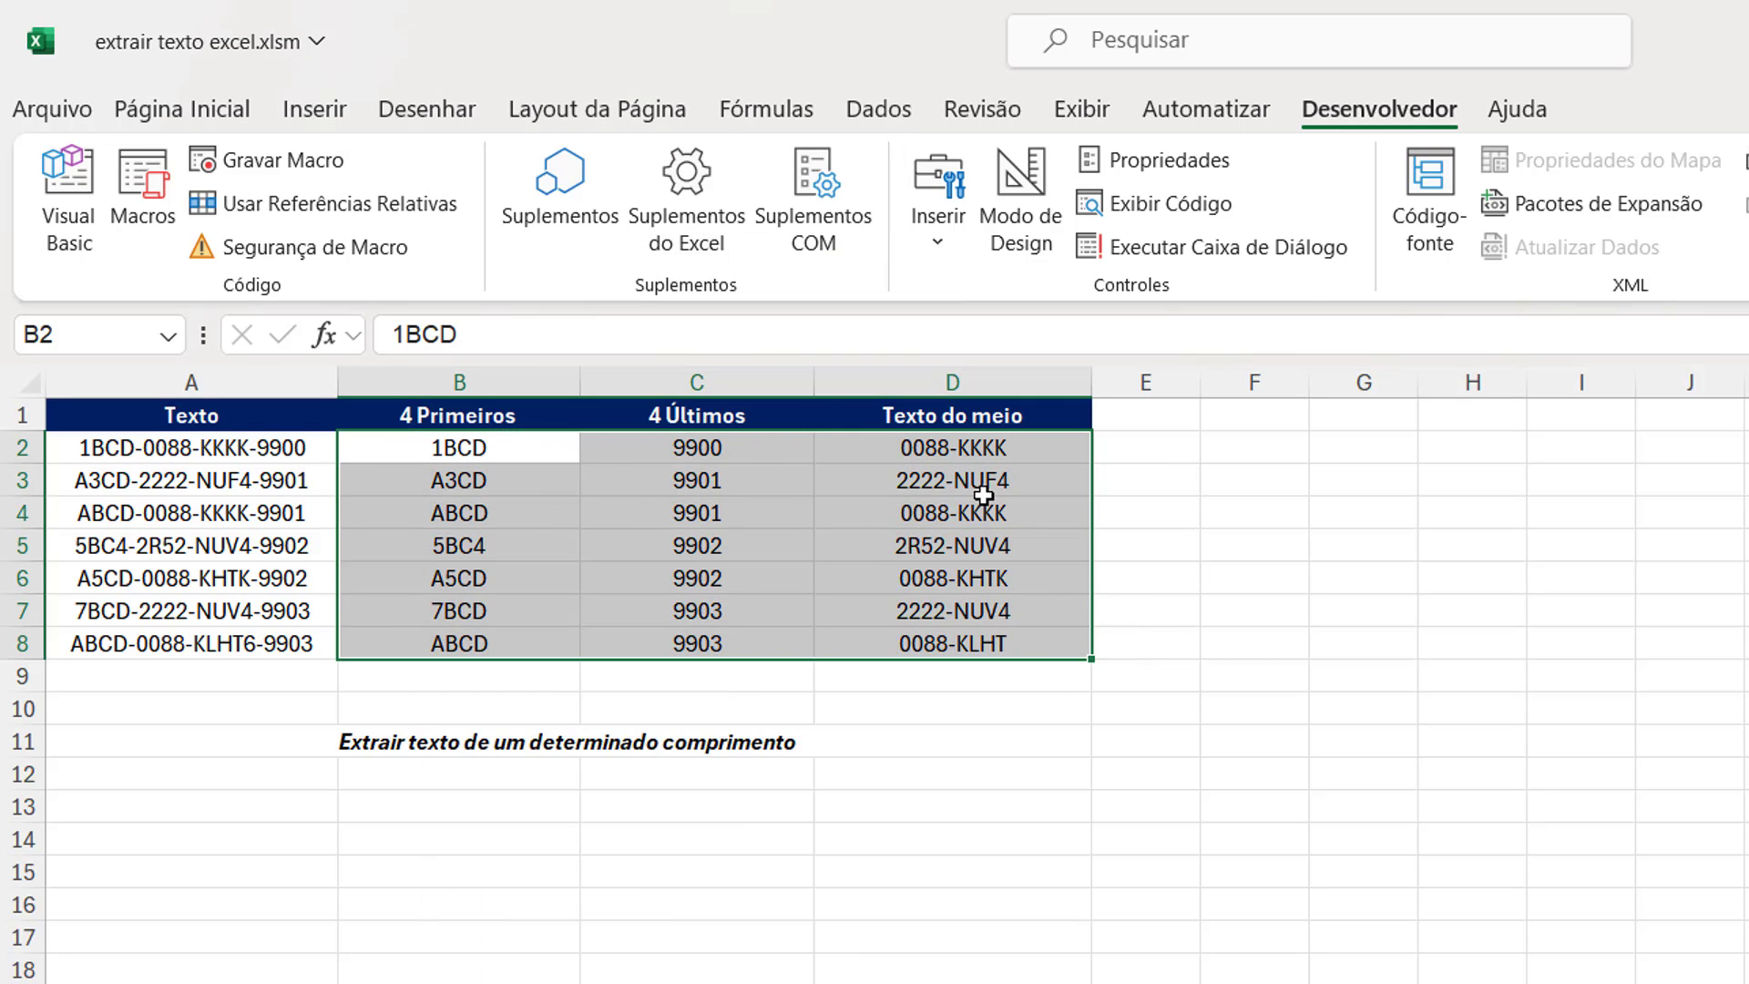
{"action": "left_click", "coordinate": [983, 492]}
{"action": "double_click", "coordinate": [999, 517]}
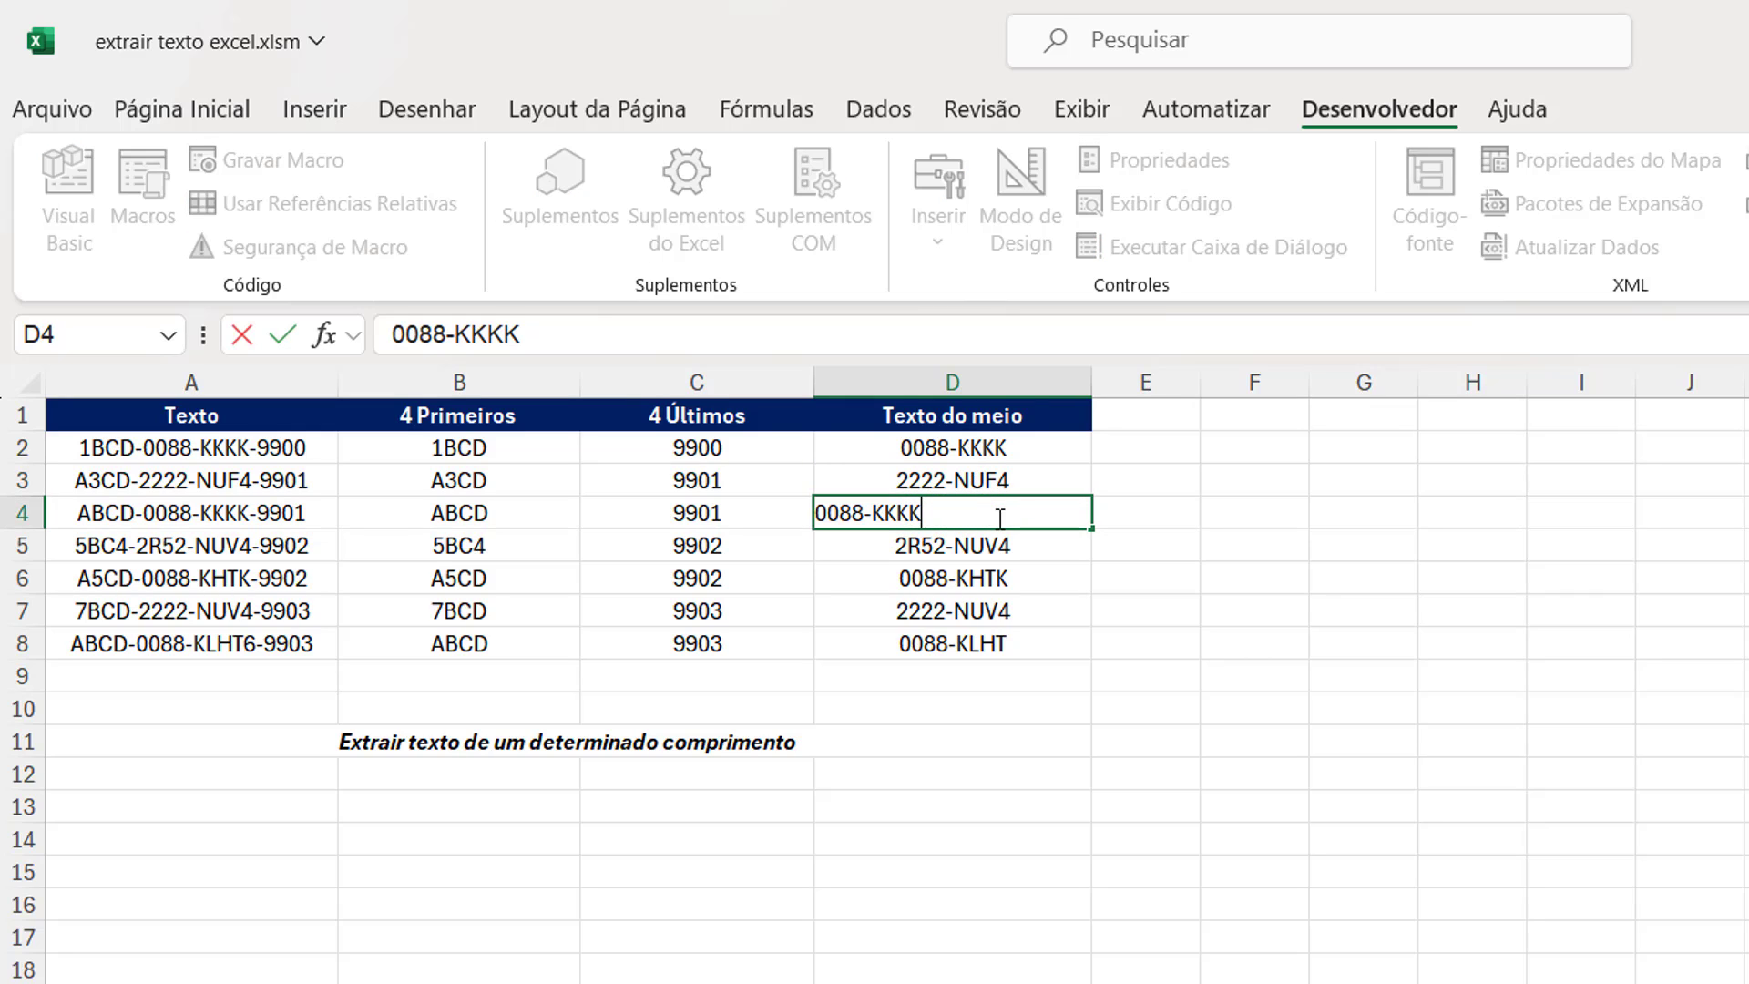
{"action": "key", "text": "Escape"}
{"action": "left_click", "coordinate": [995, 548]}
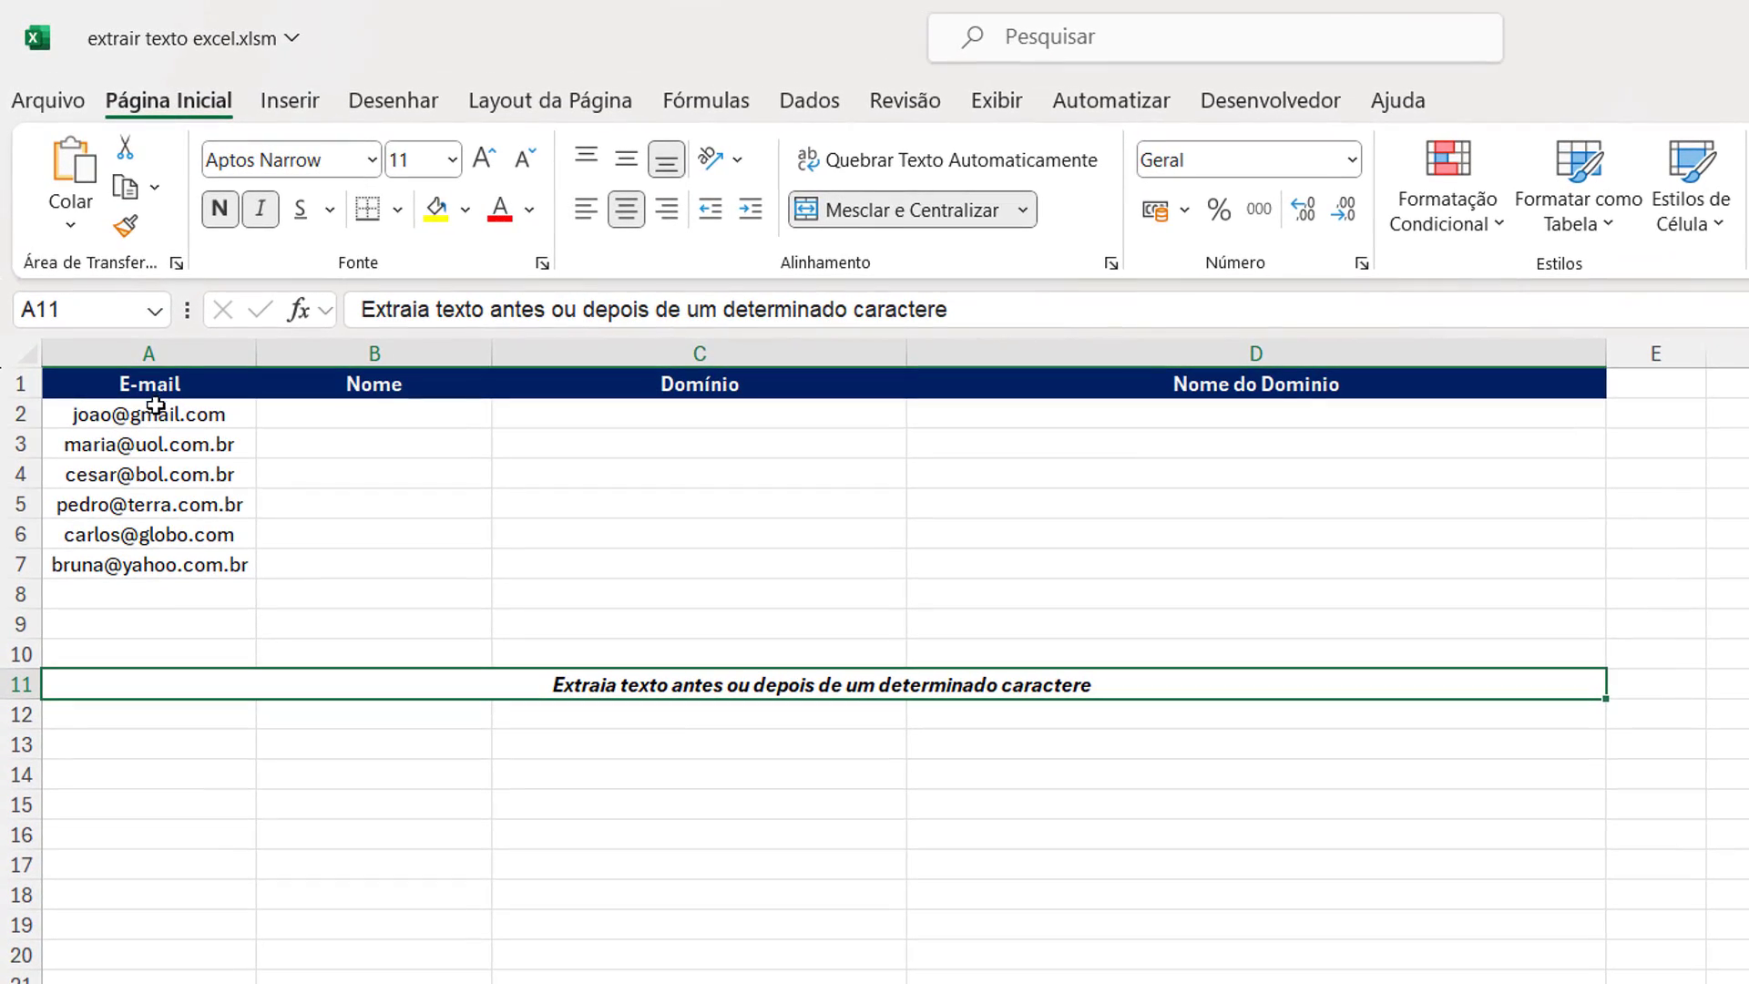
Apply the Todas as Bordas border style to the e-mail table range A2:D7
{"action": "mouse_move", "coordinate": [155, 405]}
{"action": "left_mouse_down"}
{"action": "mouse_move", "coordinate": [1178, 496]}
{"action": "mouse_move", "coordinate": [1405, 585]}
{"action": "mouse_move", "coordinate": [1396, 566]}
{"action": "left_mouse_up"}
{"action": "left_click", "coordinate": [398, 210]}
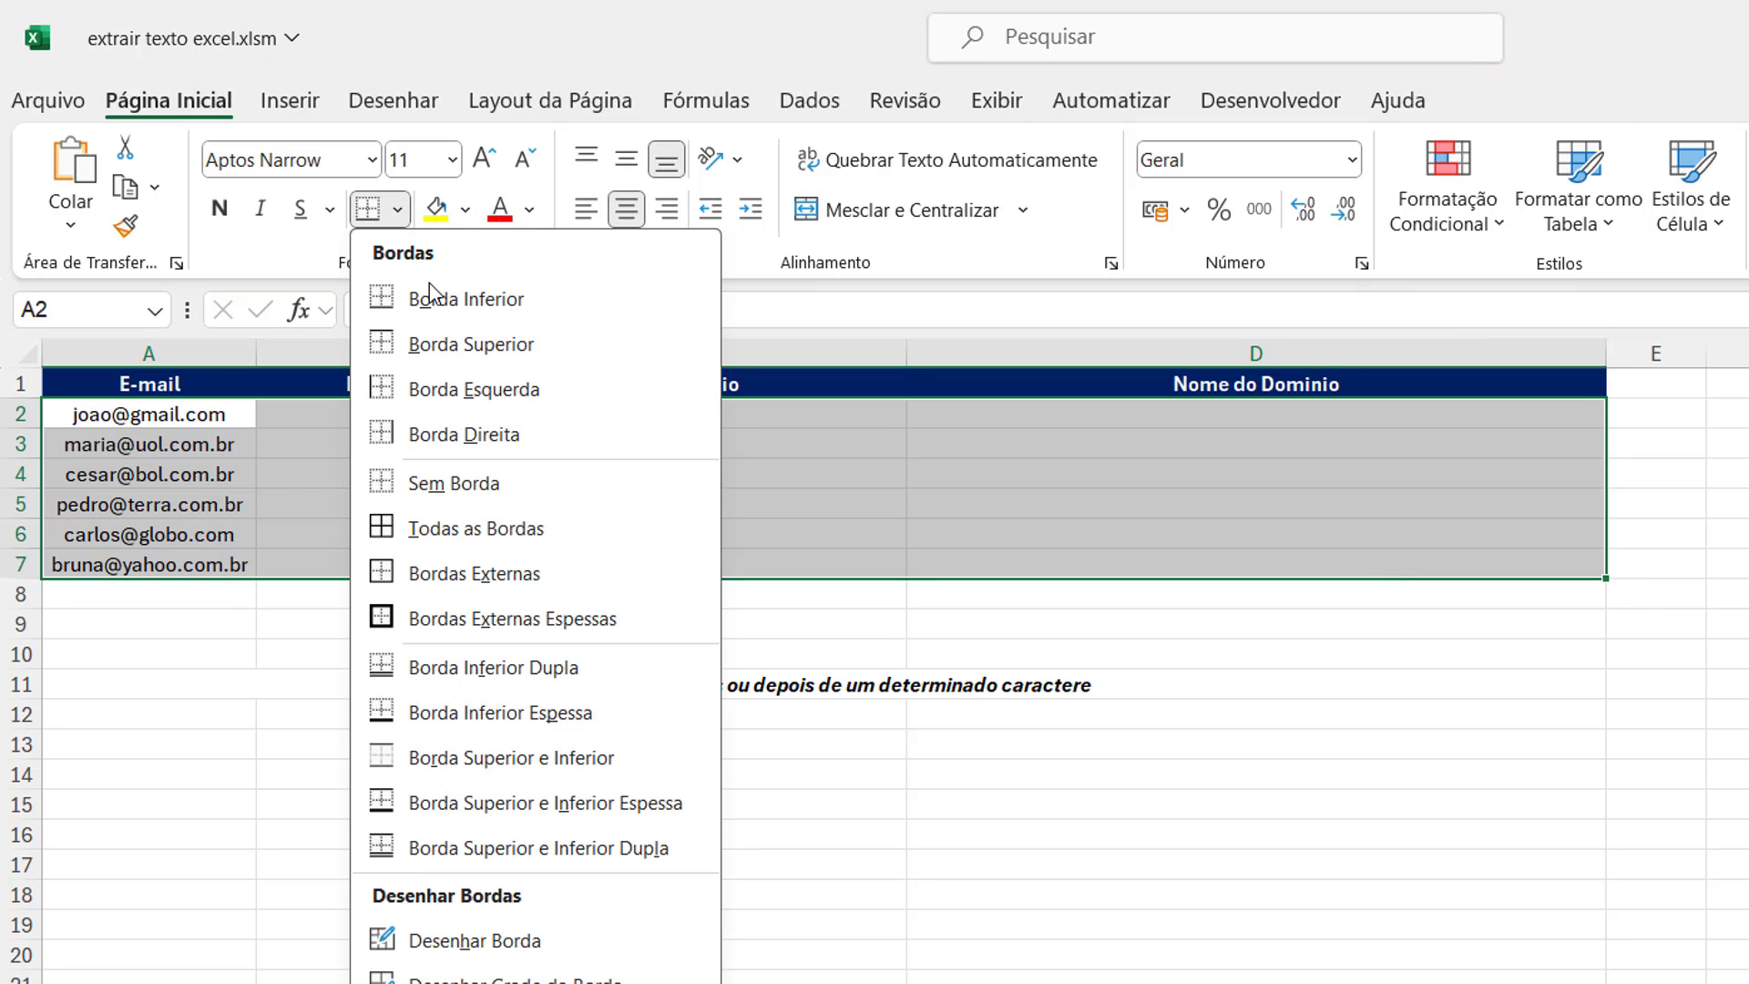
{"action": "left_click", "coordinate": [418, 546]}
{"action": "left_click", "coordinate": [269, 713]}
Review the e-mail list and the table headers, and widen the Nome and Domínio columns
{"action": "left_click", "coordinate": [169, 421]}
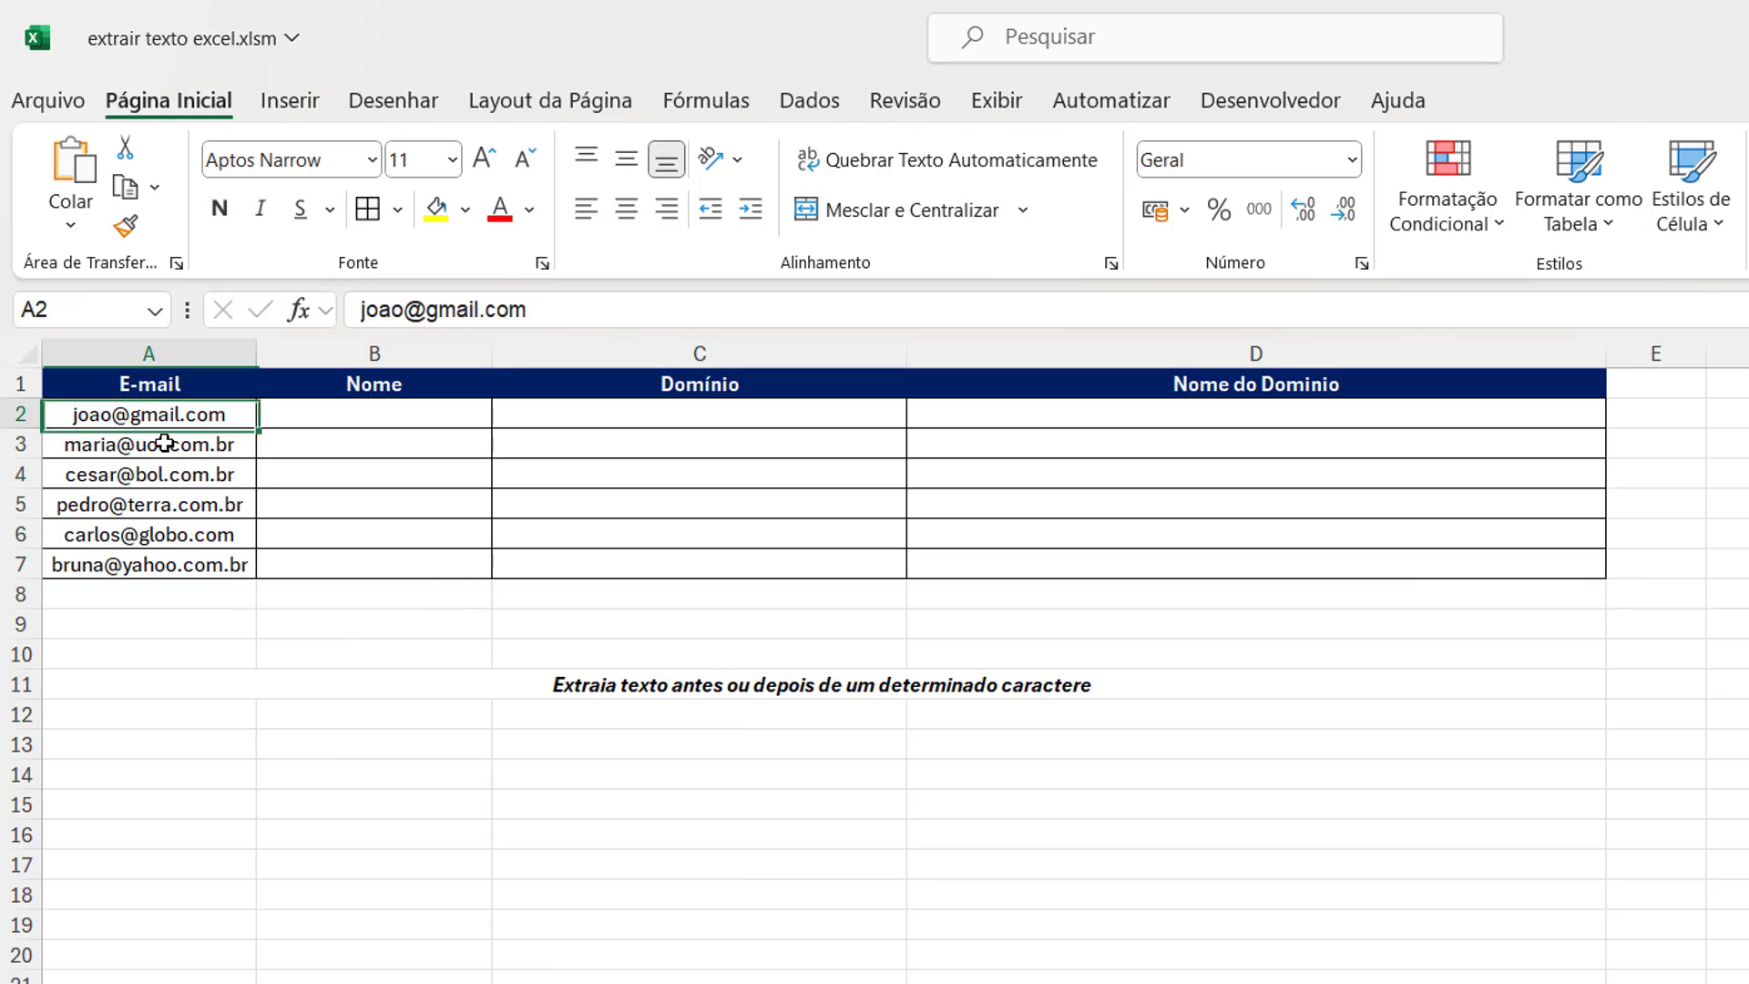
{"action": "left_click_drag", "start_coordinate": [164, 444], "coordinate": [195, 564]}
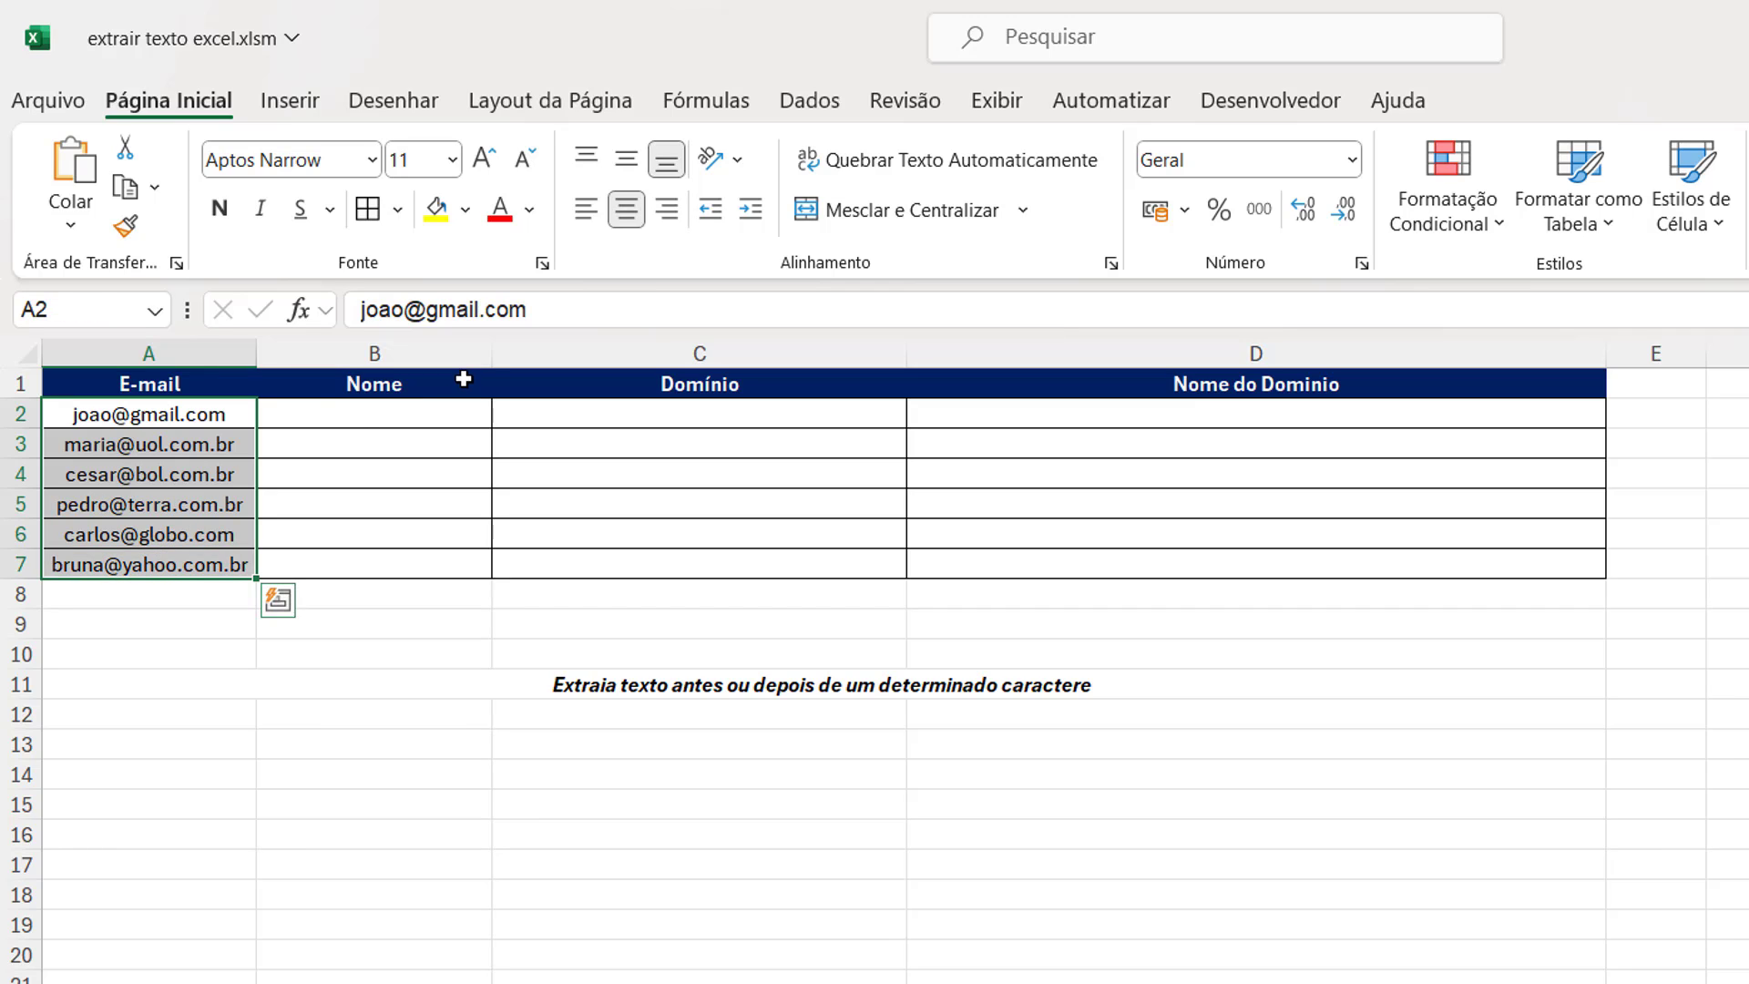
{"action": "left_click", "coordinate": [387, 353]}
{"action": "left_click", "coordinate": [405, 392]}
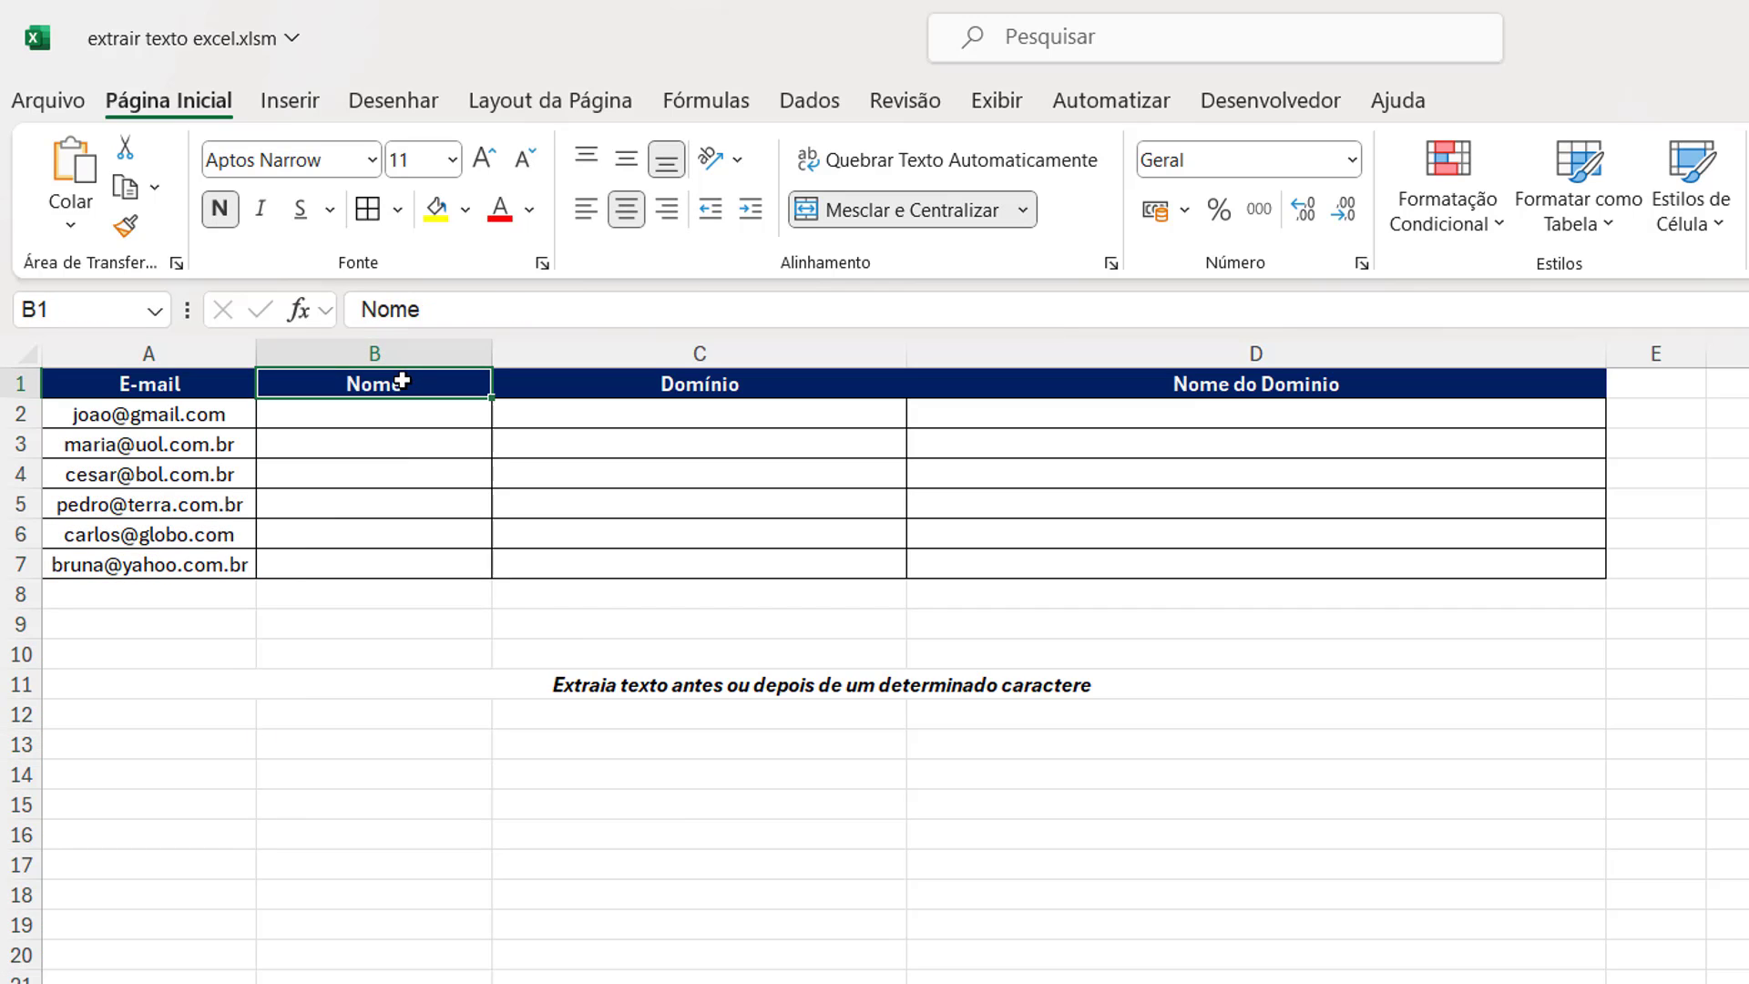
{"action": "left_click", "coordinate": [601, 392]}
{"action": "left_click", "coordinate": [1214, 380]}
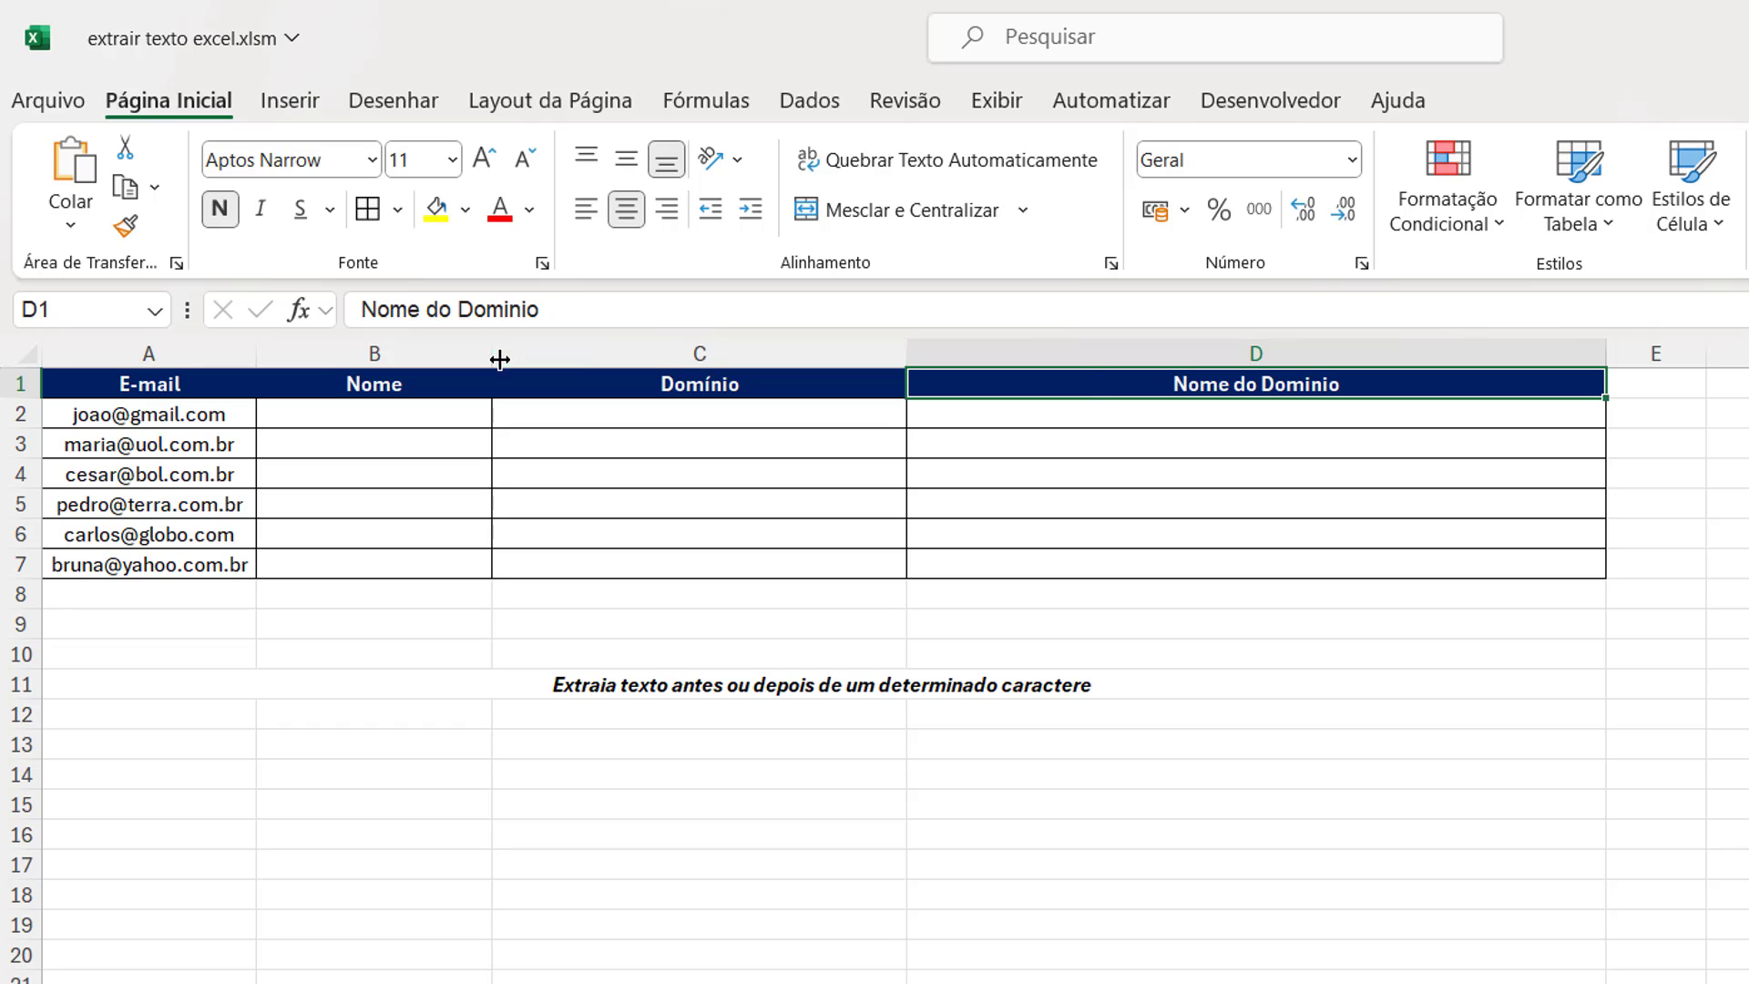
{"action": "left_click_drag", "start_coordinate": [499, 360], "coordinate": [677, 360]}
{"action": "left_click_drag", "start_coordinate": [1093, 355], "coordinate": [1146, 362]}
Enter the formula =ESQUERDA(A2;LOCALIZAR("@";A2)-1) in B2 to extract the text before the @ in A2
{"action": "double_click", "coordinate": [576, 415]}
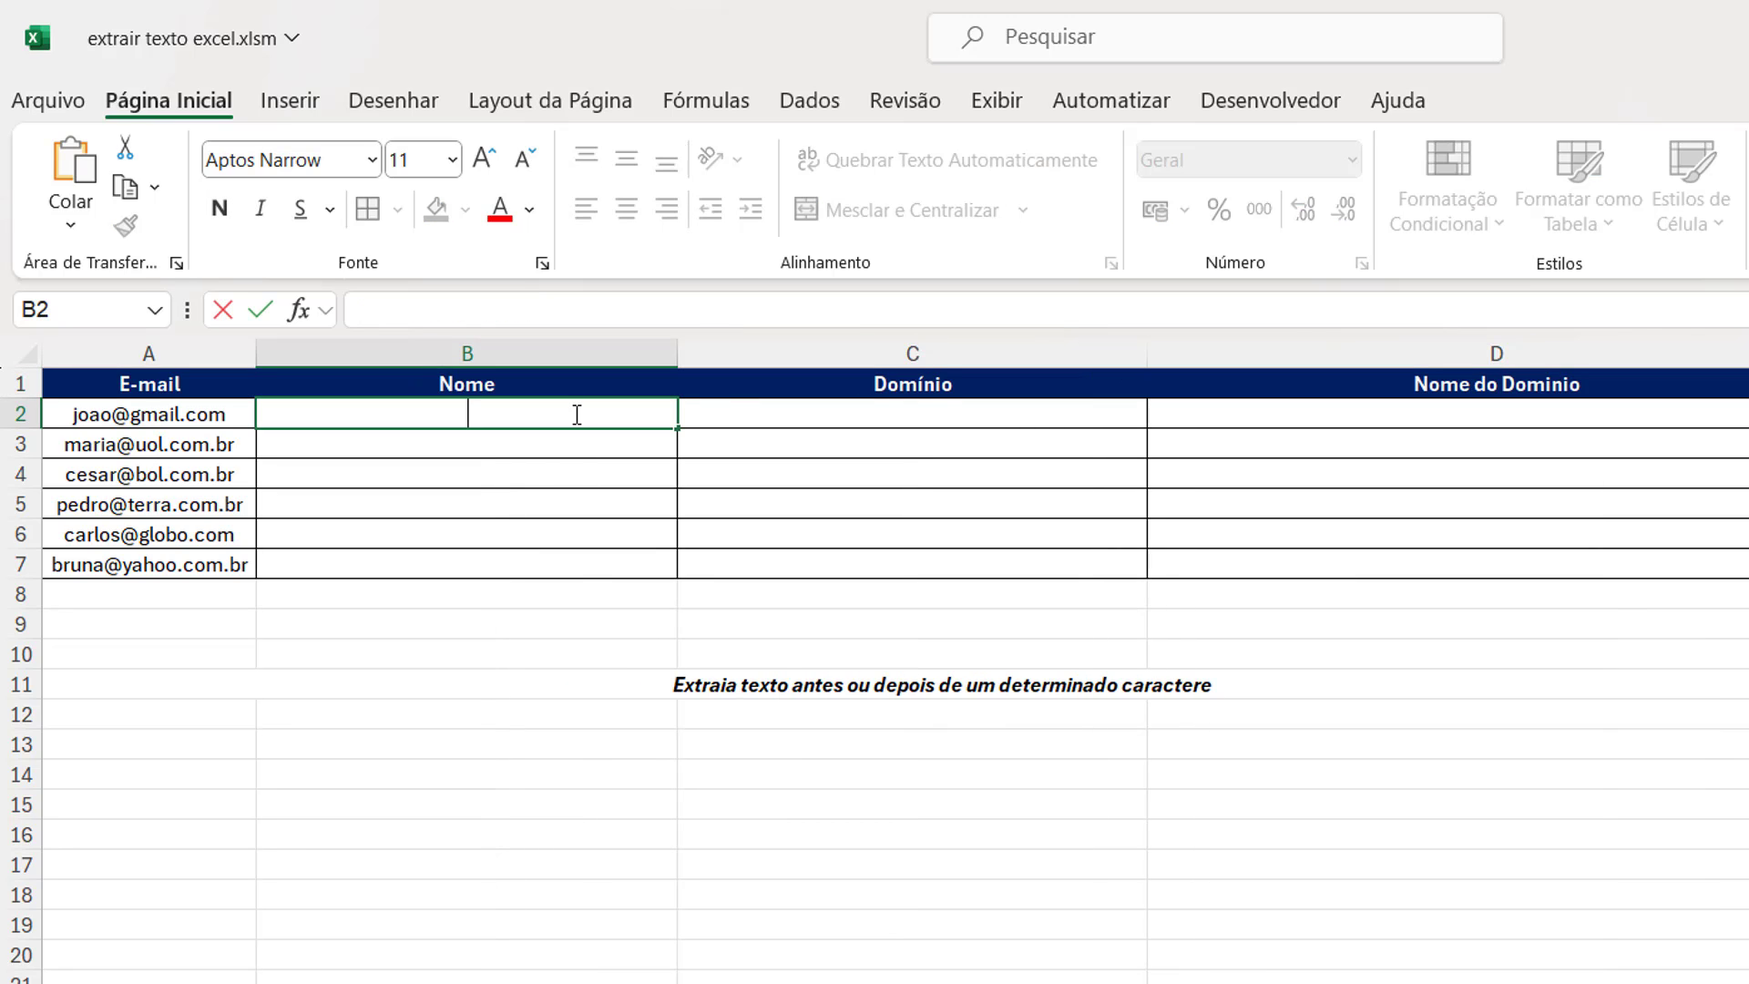
{"action": "type", "text": "=ESQYE"}
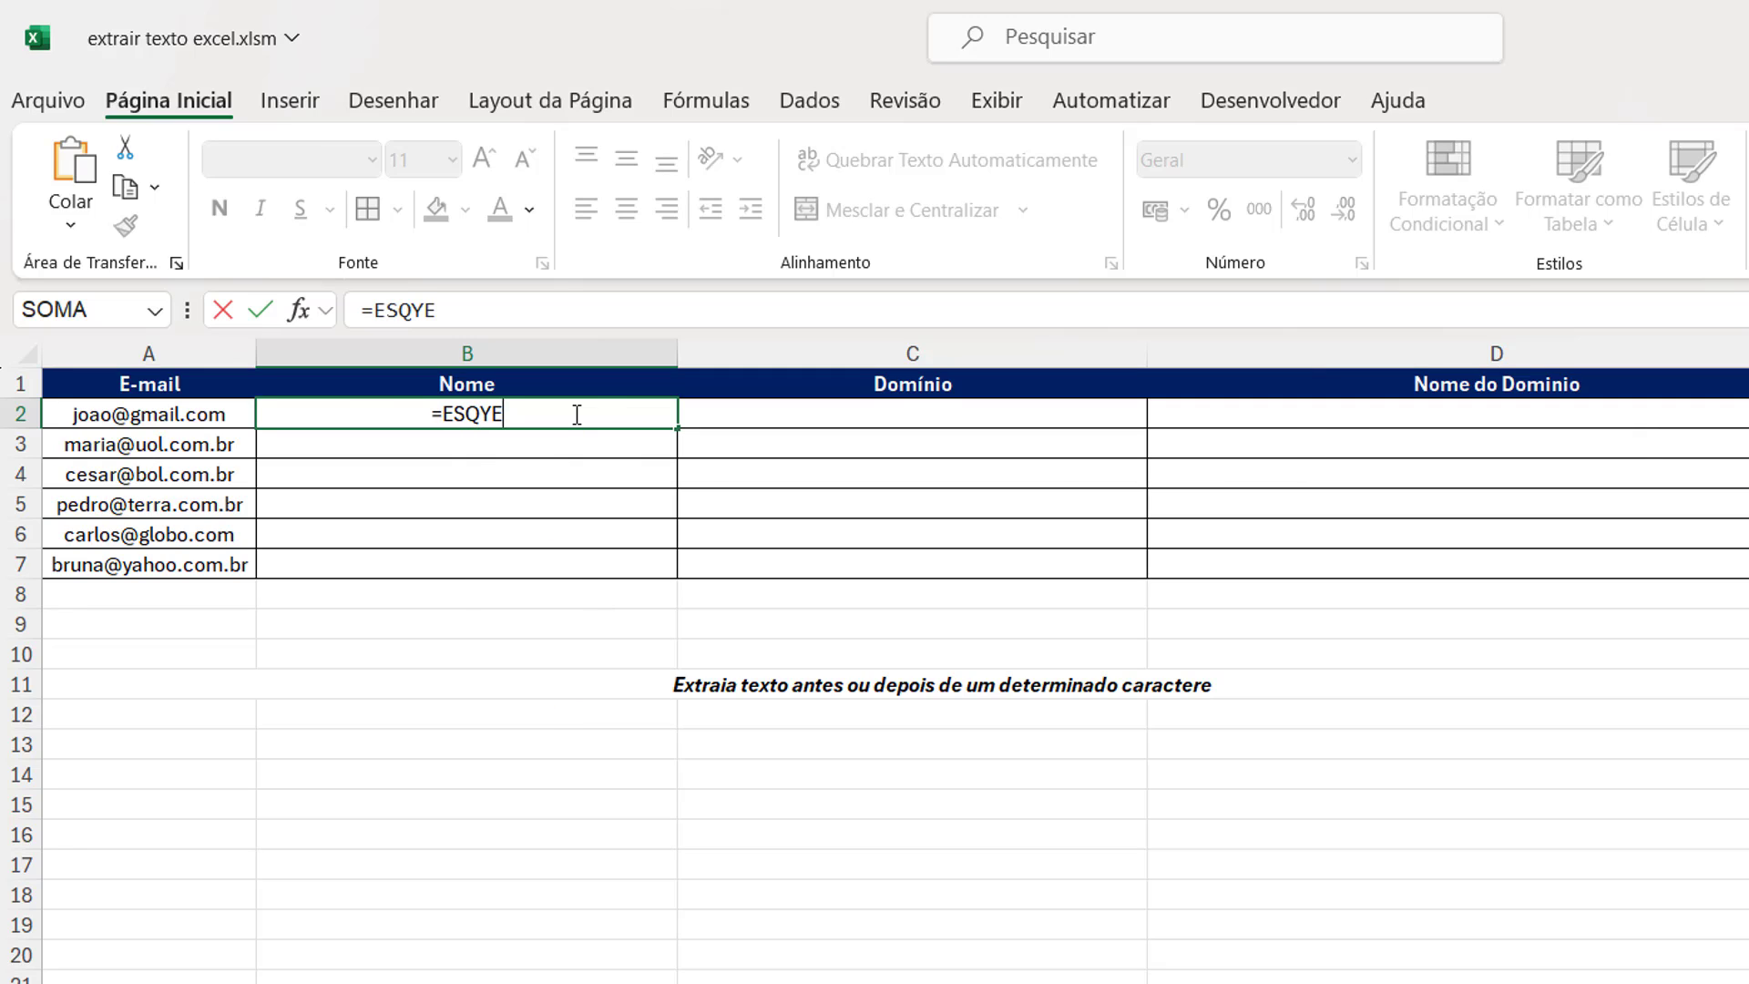
{"action": "key", "text": "BackSpace"}
{"action": "key", "text": "BackSpace"}
{"action": "key", "text": "Tab"}
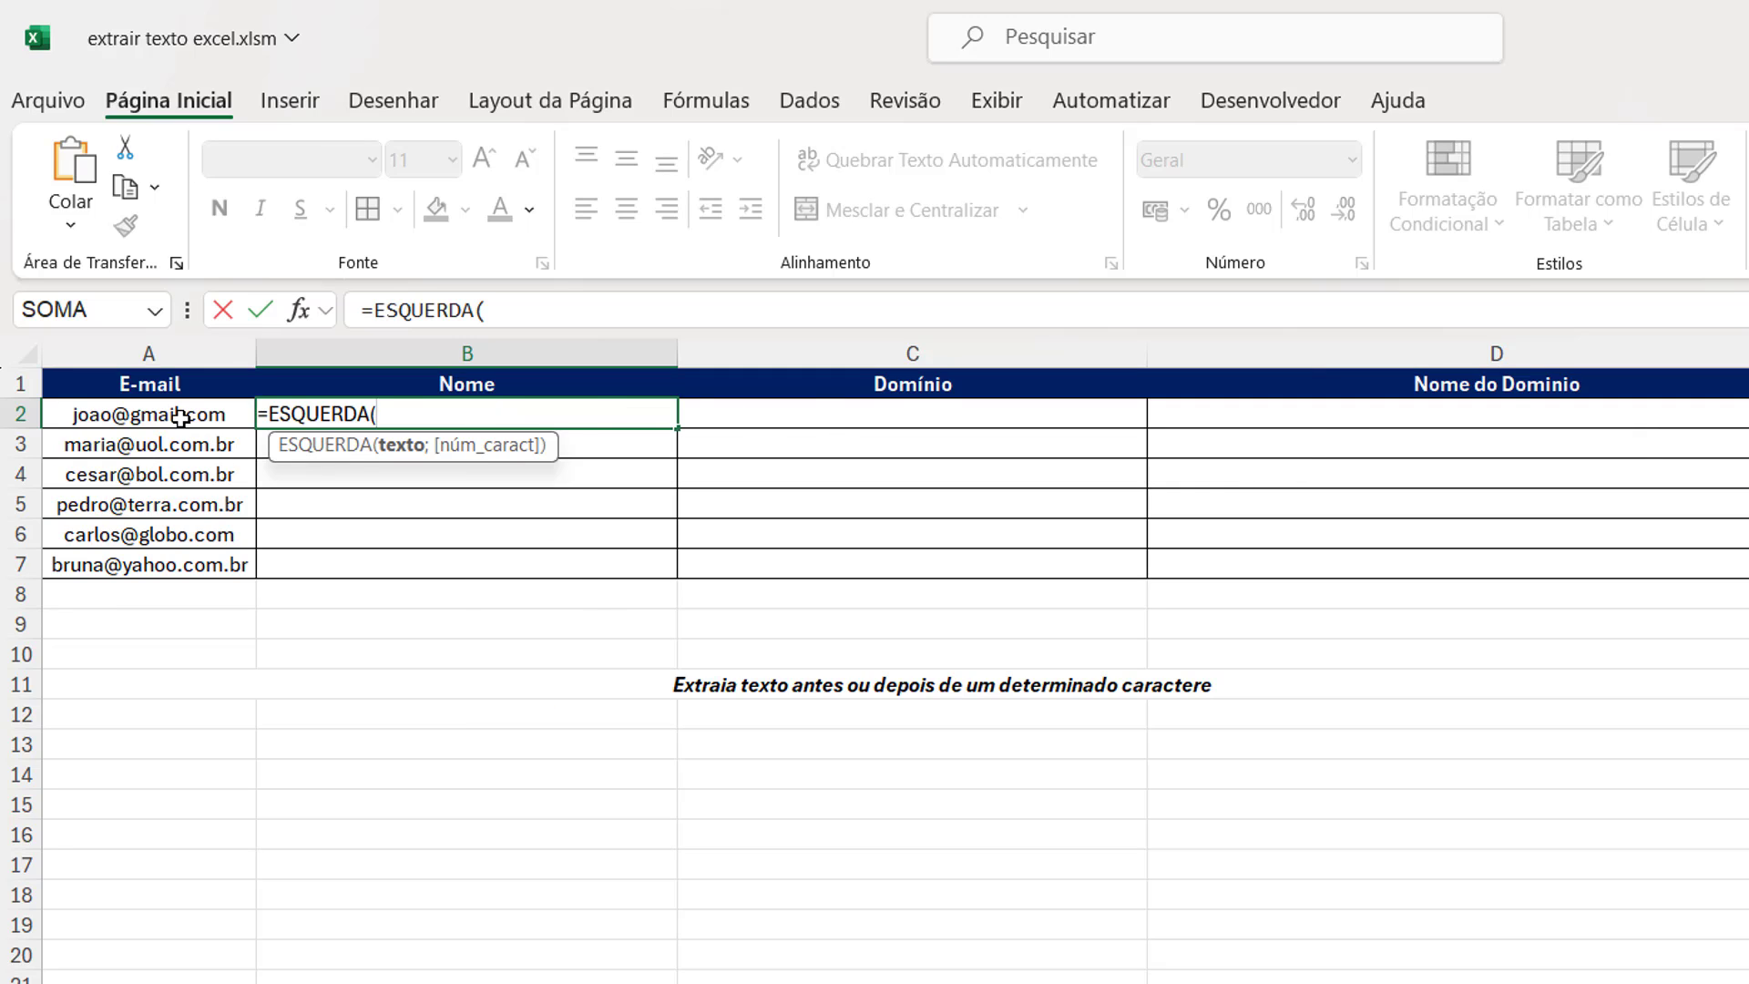
{"action": "left_click", "coordinate": [178, 411]}
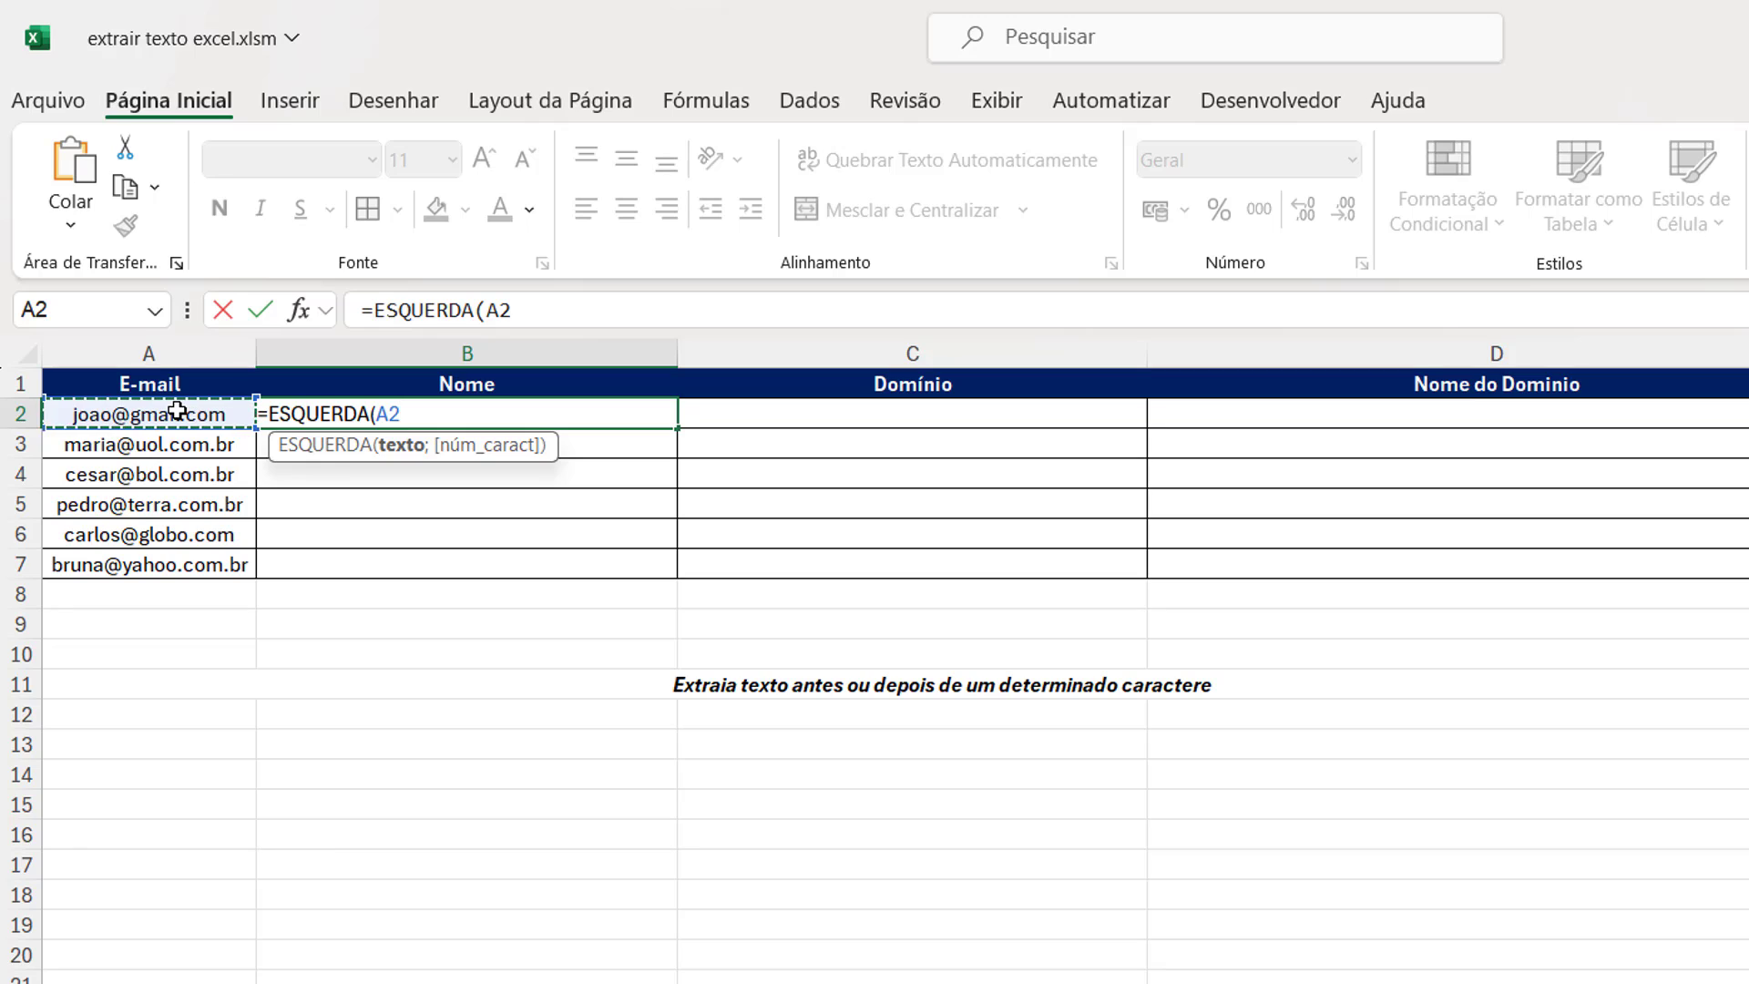
{"action": "type", "text": ";"}
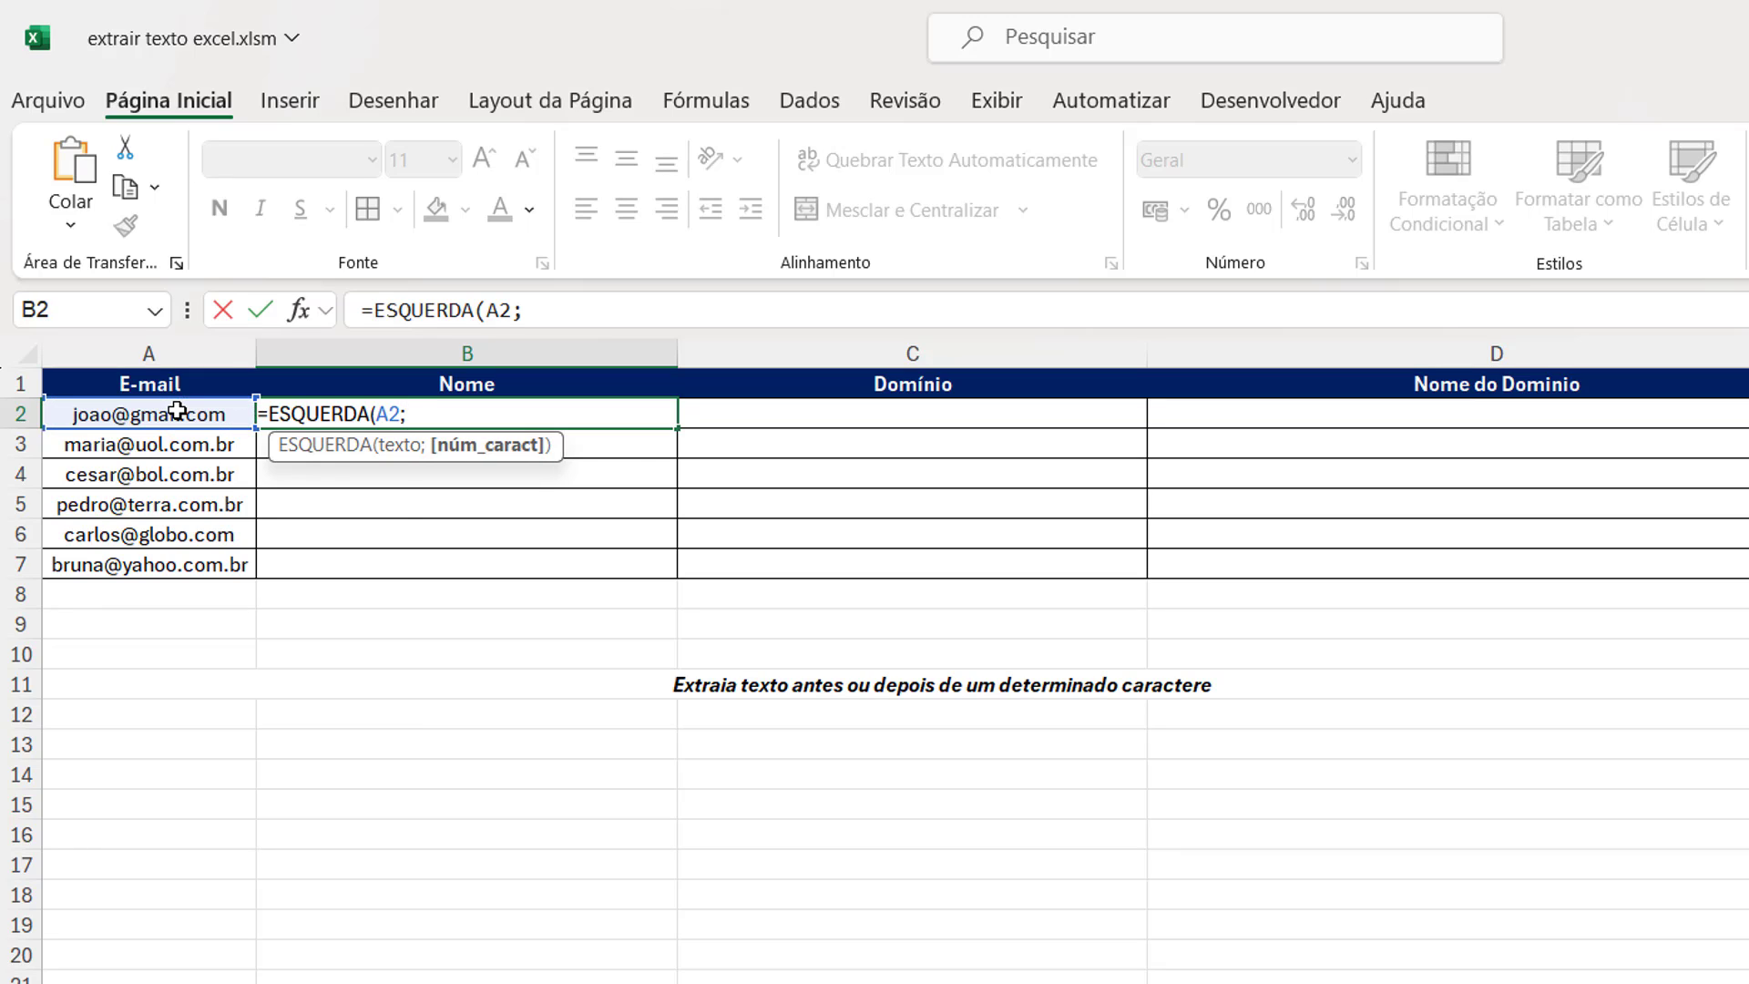
{"action": "type", "text": "LOC"}
{"action": "key", "text": "Tab"}
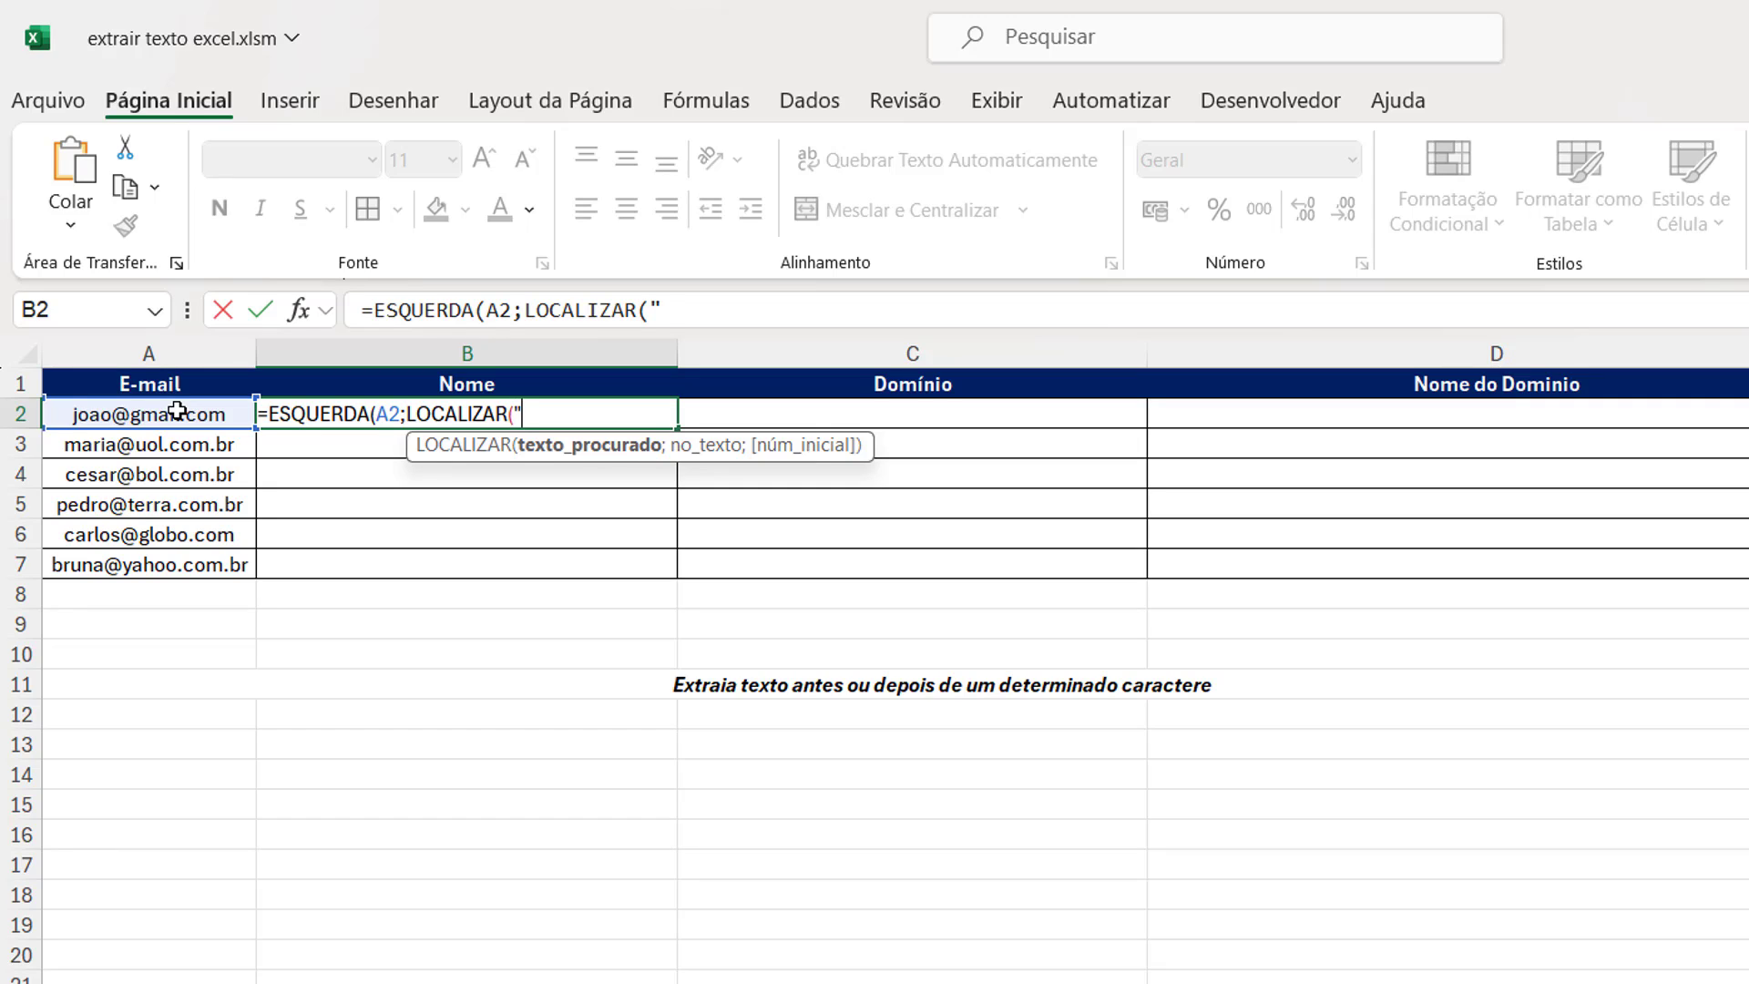
{"action": "type", "text": "@\";"}
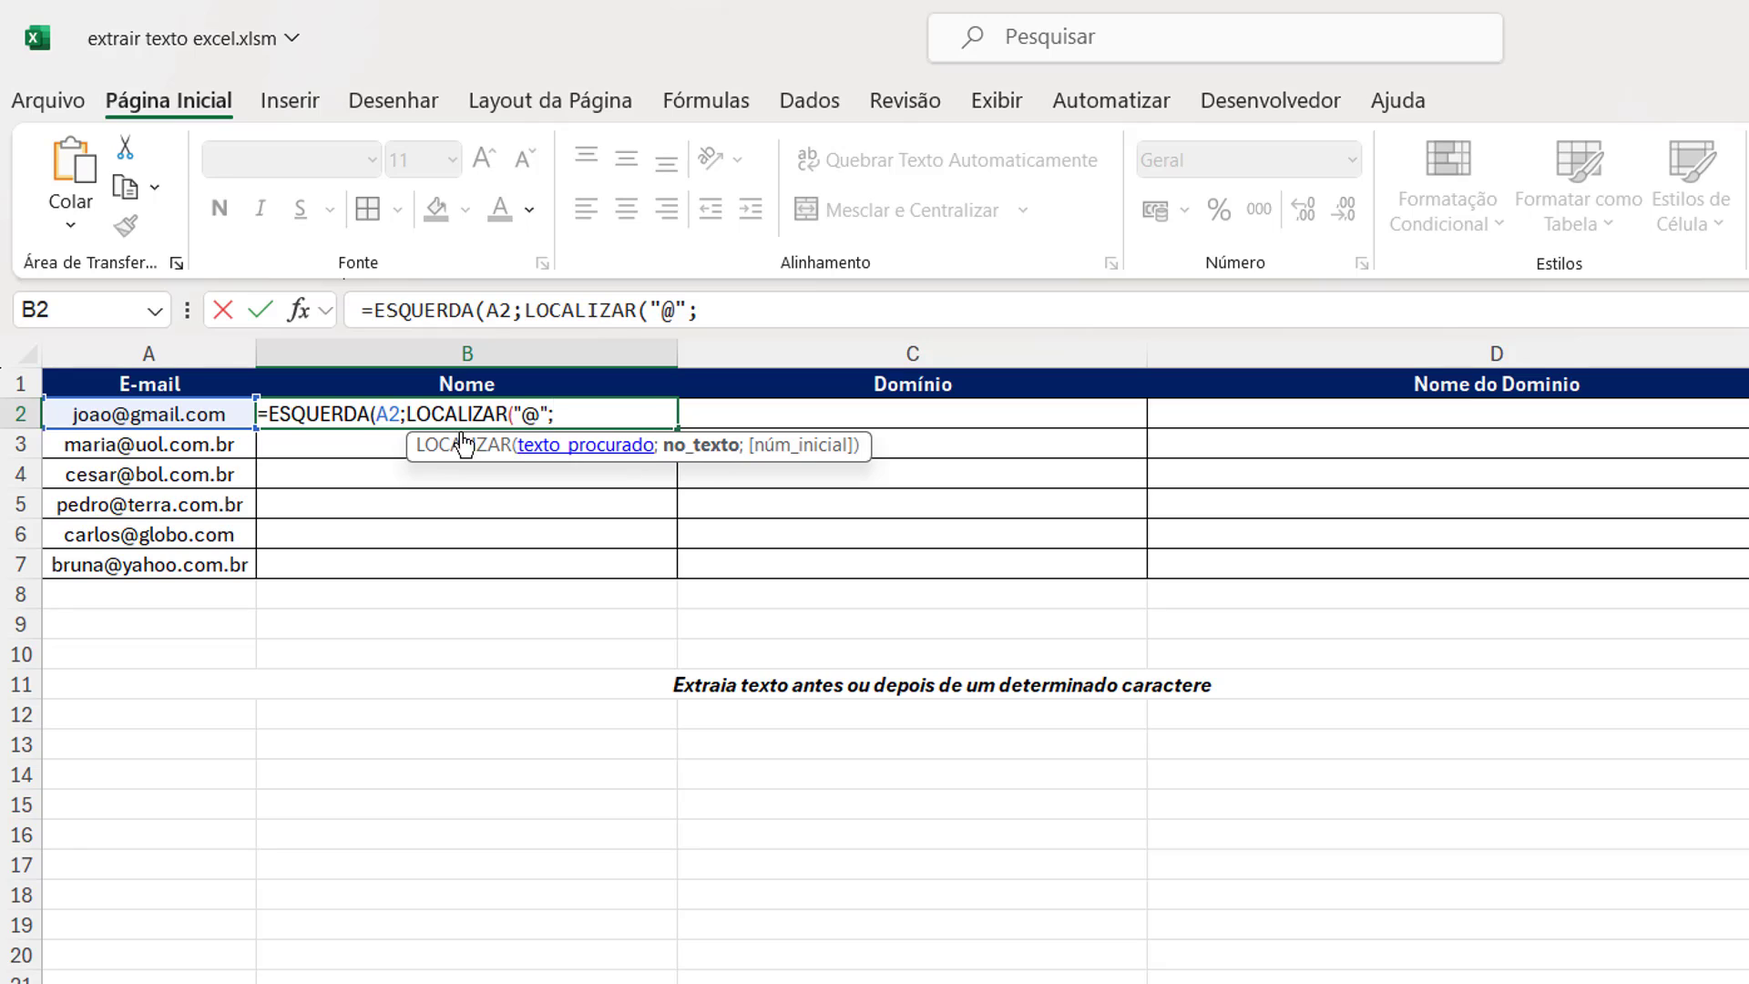
{"action": "left_click", "coordinate": [119, 419]}
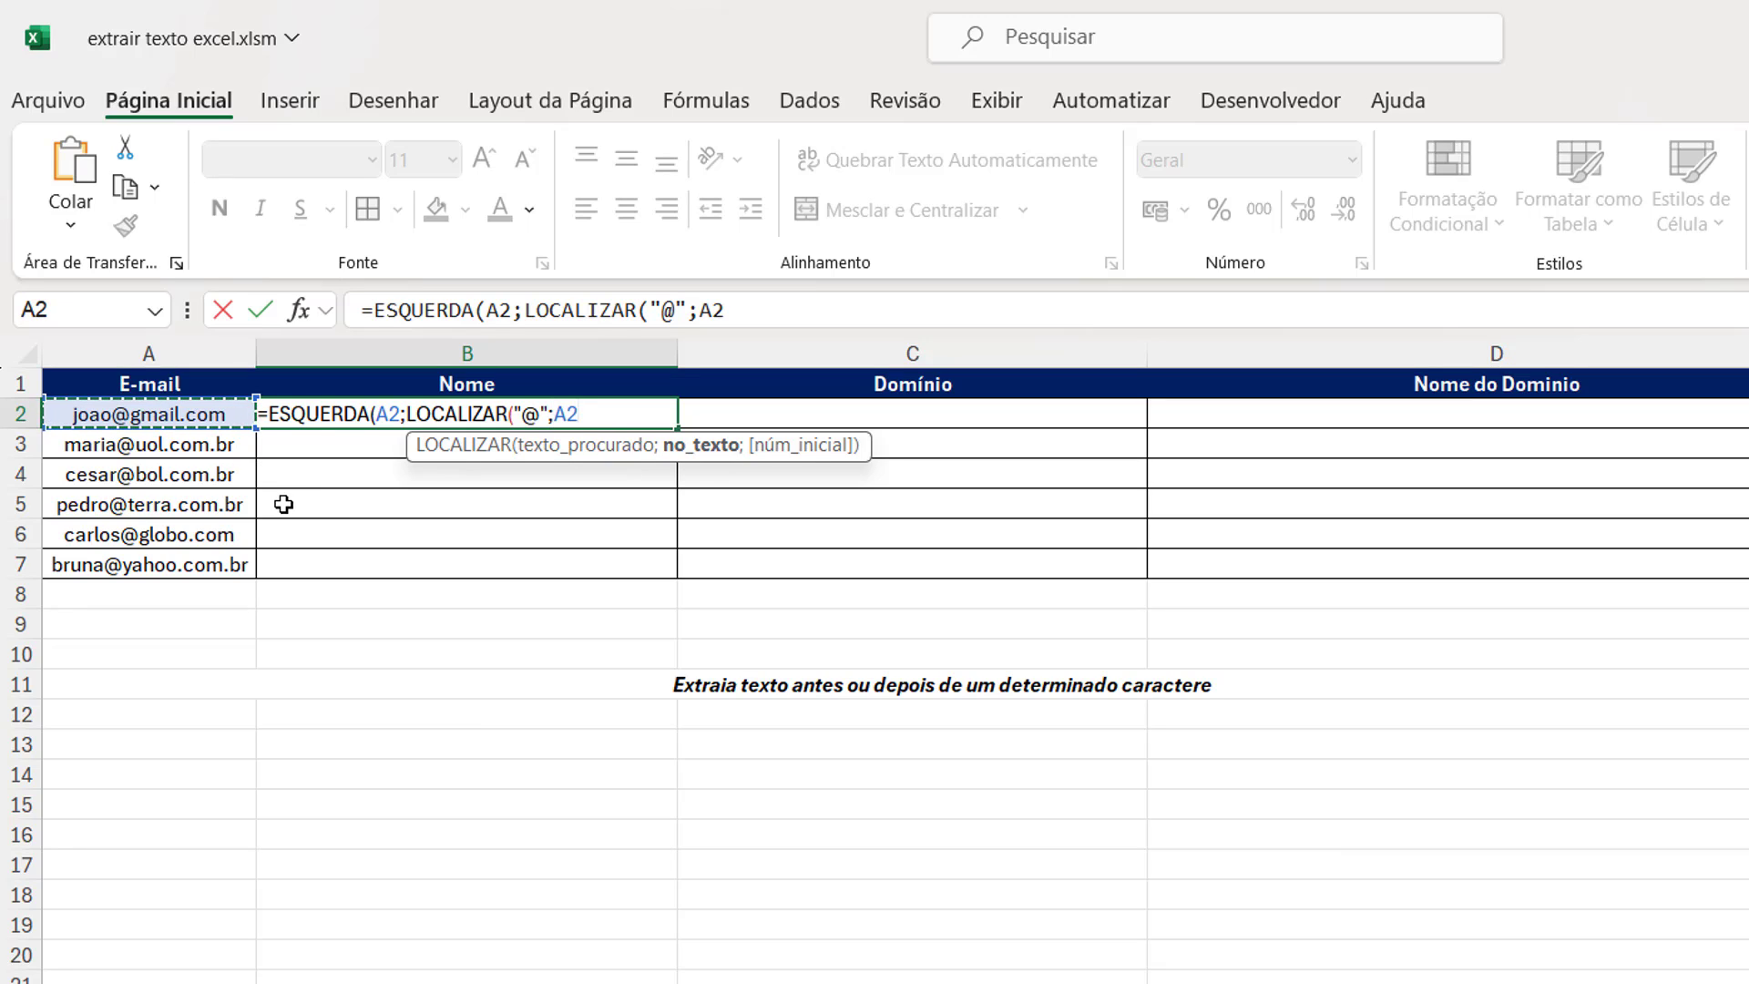
{"action": "type", "text": ")"}
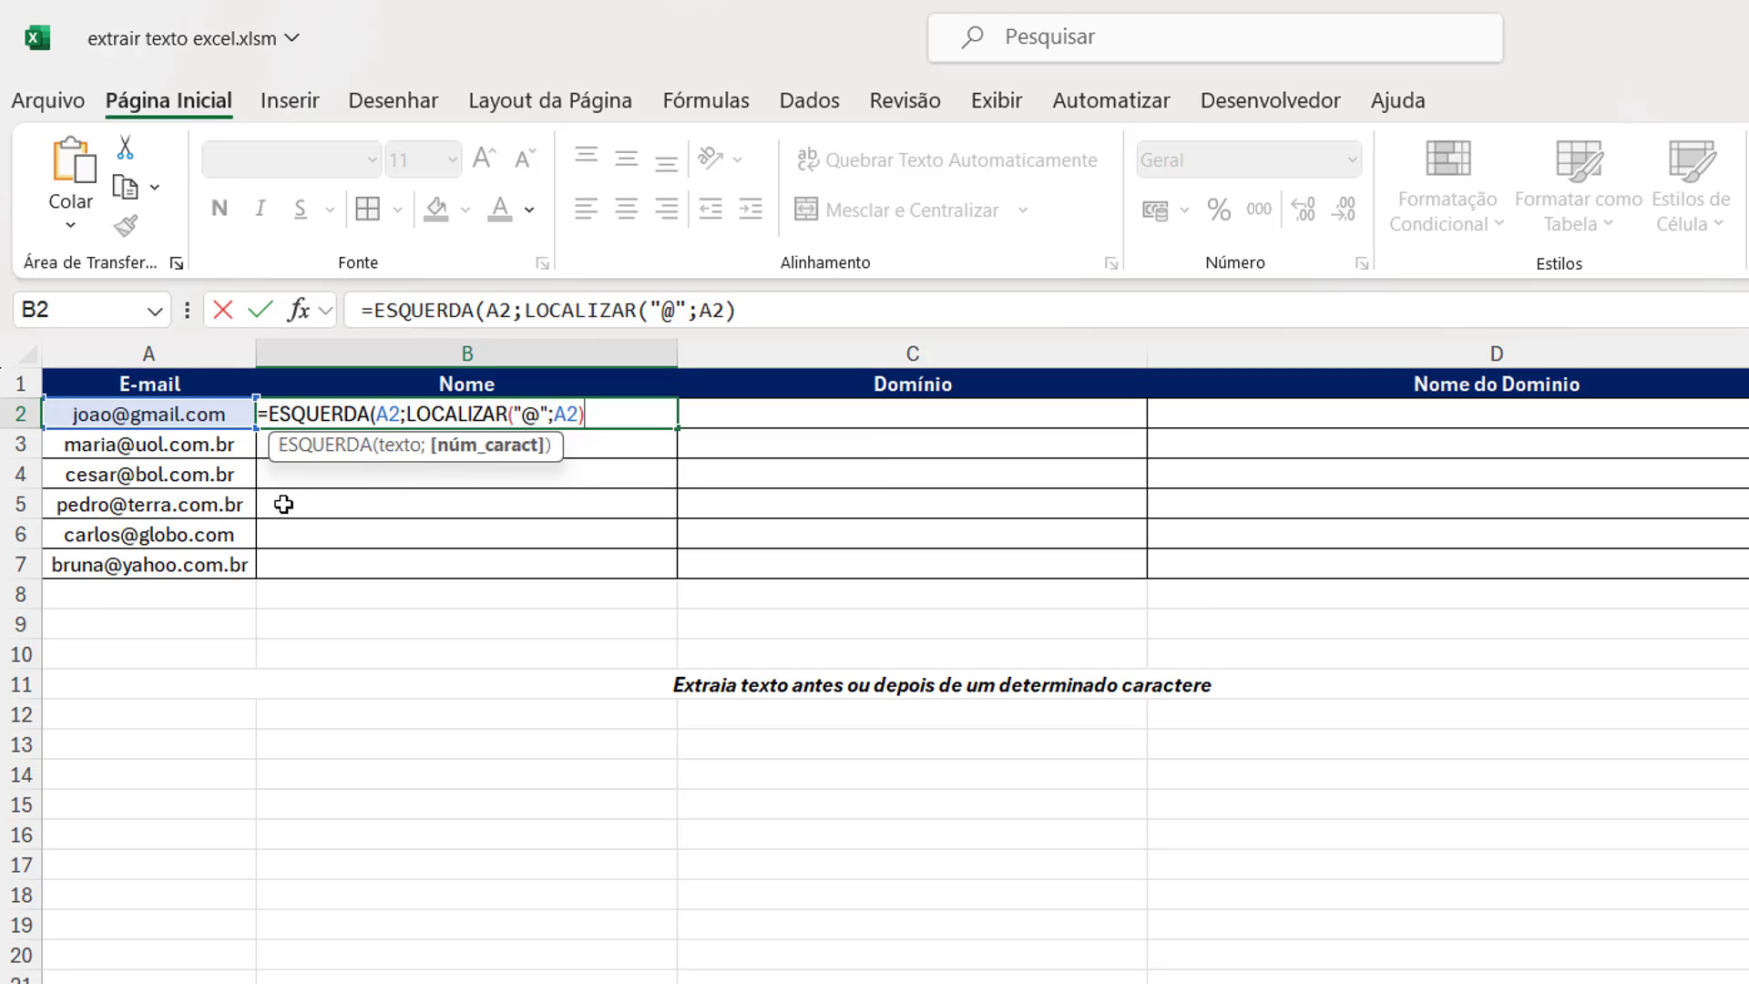
{"action": "type", "text": "-1)"}
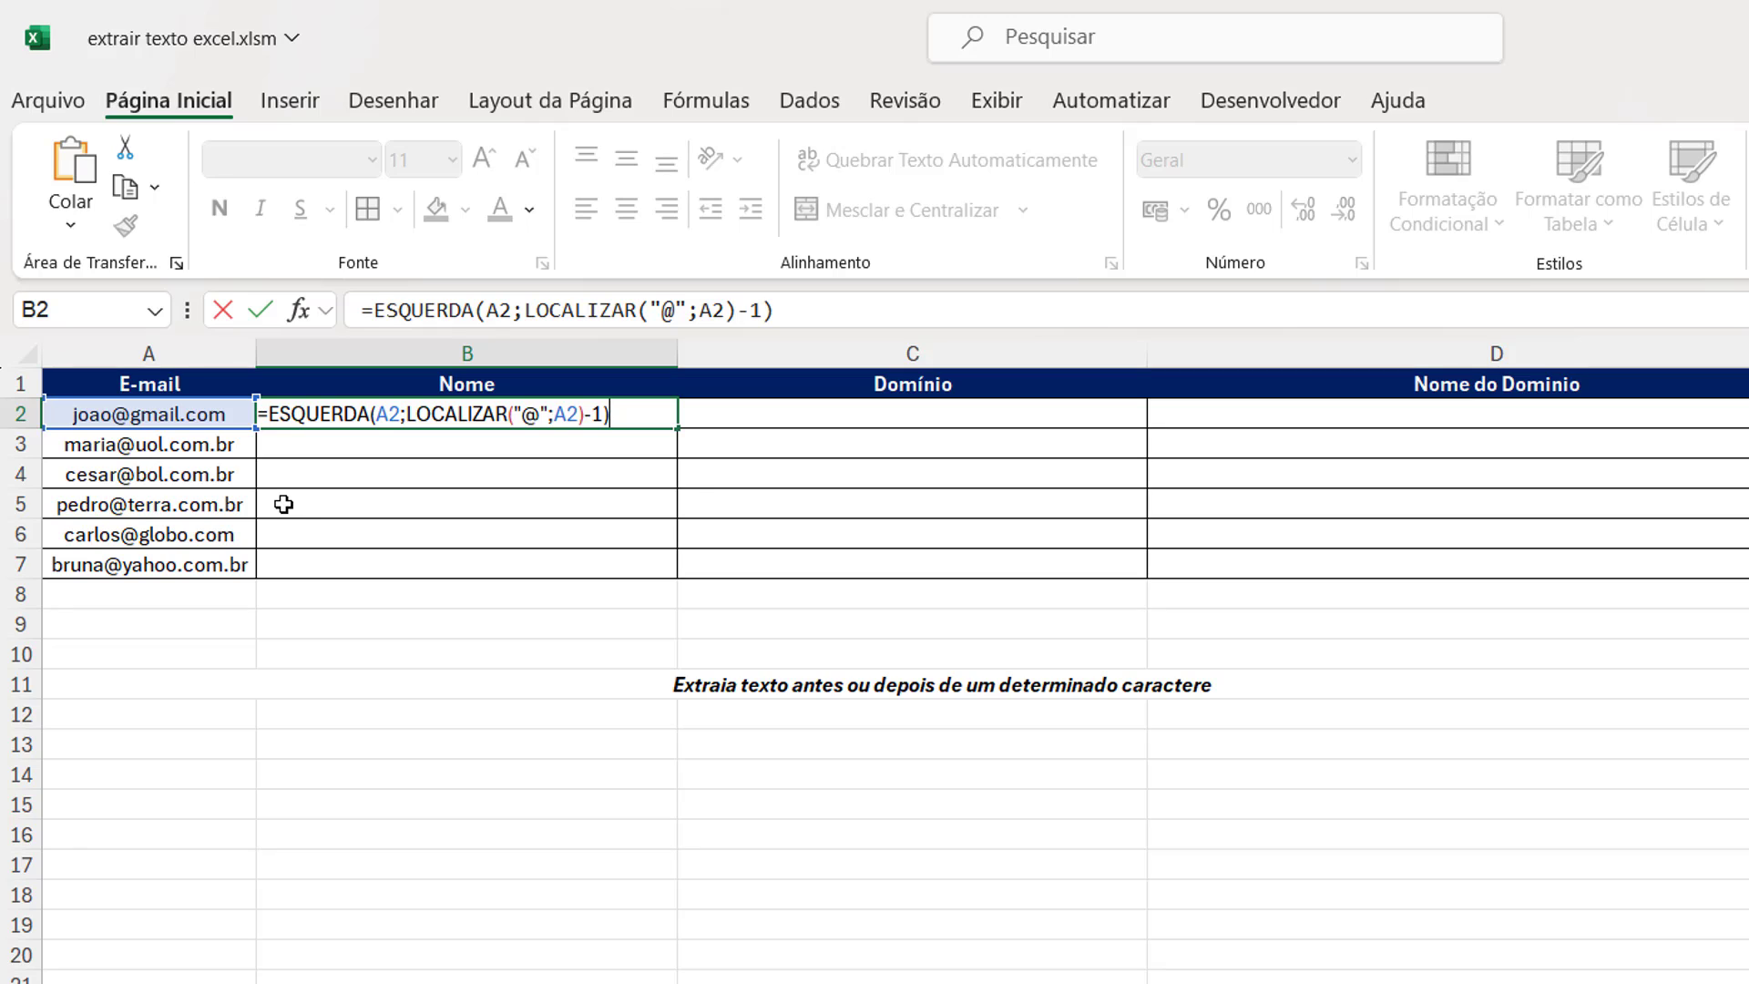
{"action": "key", "text": "Return"}
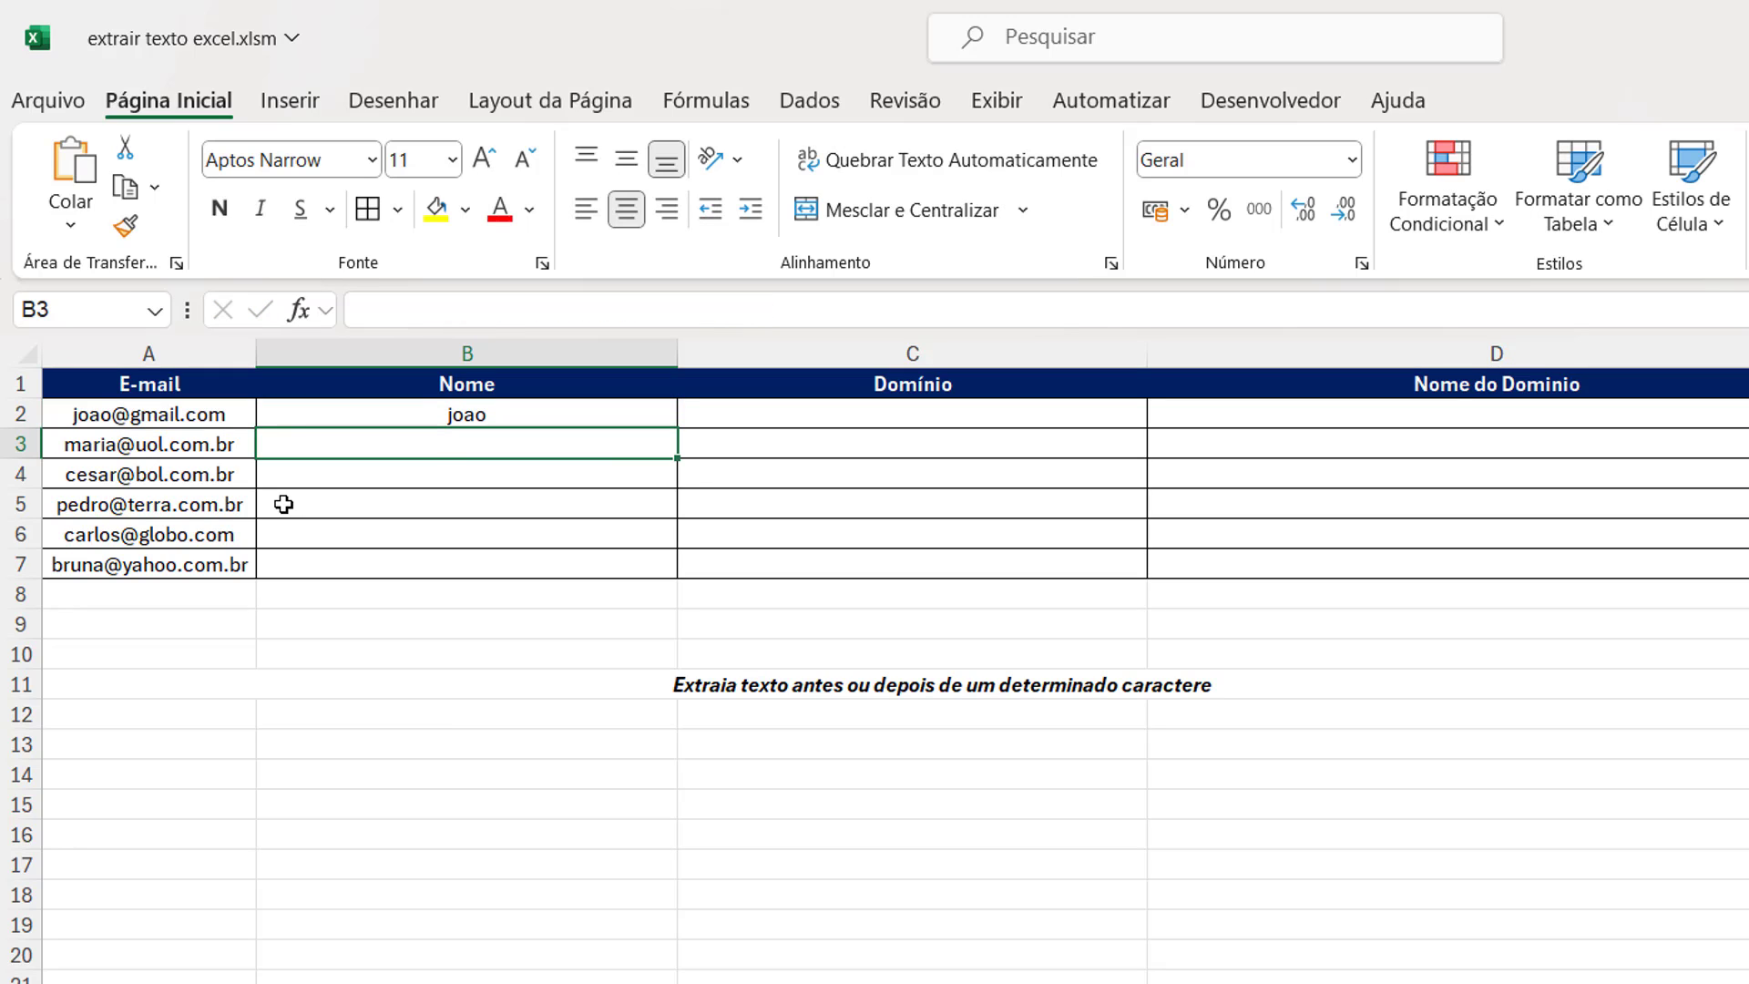
Fill the B2 formula down through B7 to complete the Nome column
{"action": "left_click", "coordinate": [642, 418]}
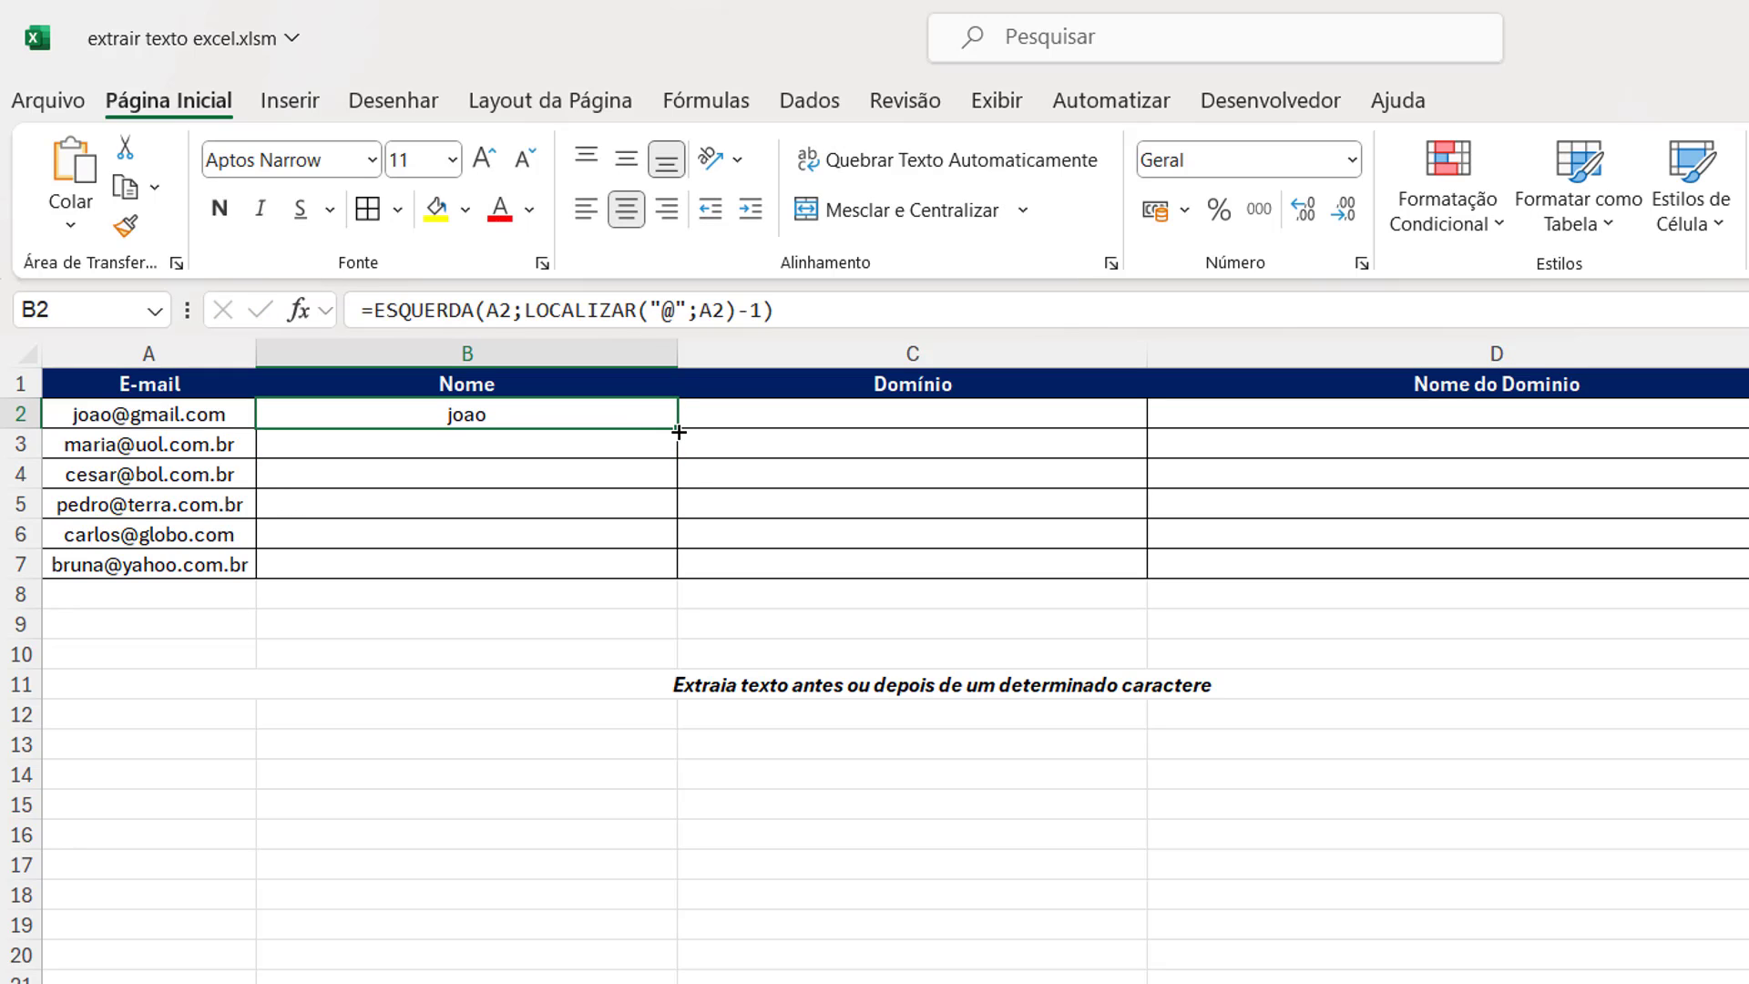
{"action": "left_click_drag", "start_coordinate": [677, 430], "coordinate": [636, 583]}
{"action": "left_click", "coordinate": [473, 684]}
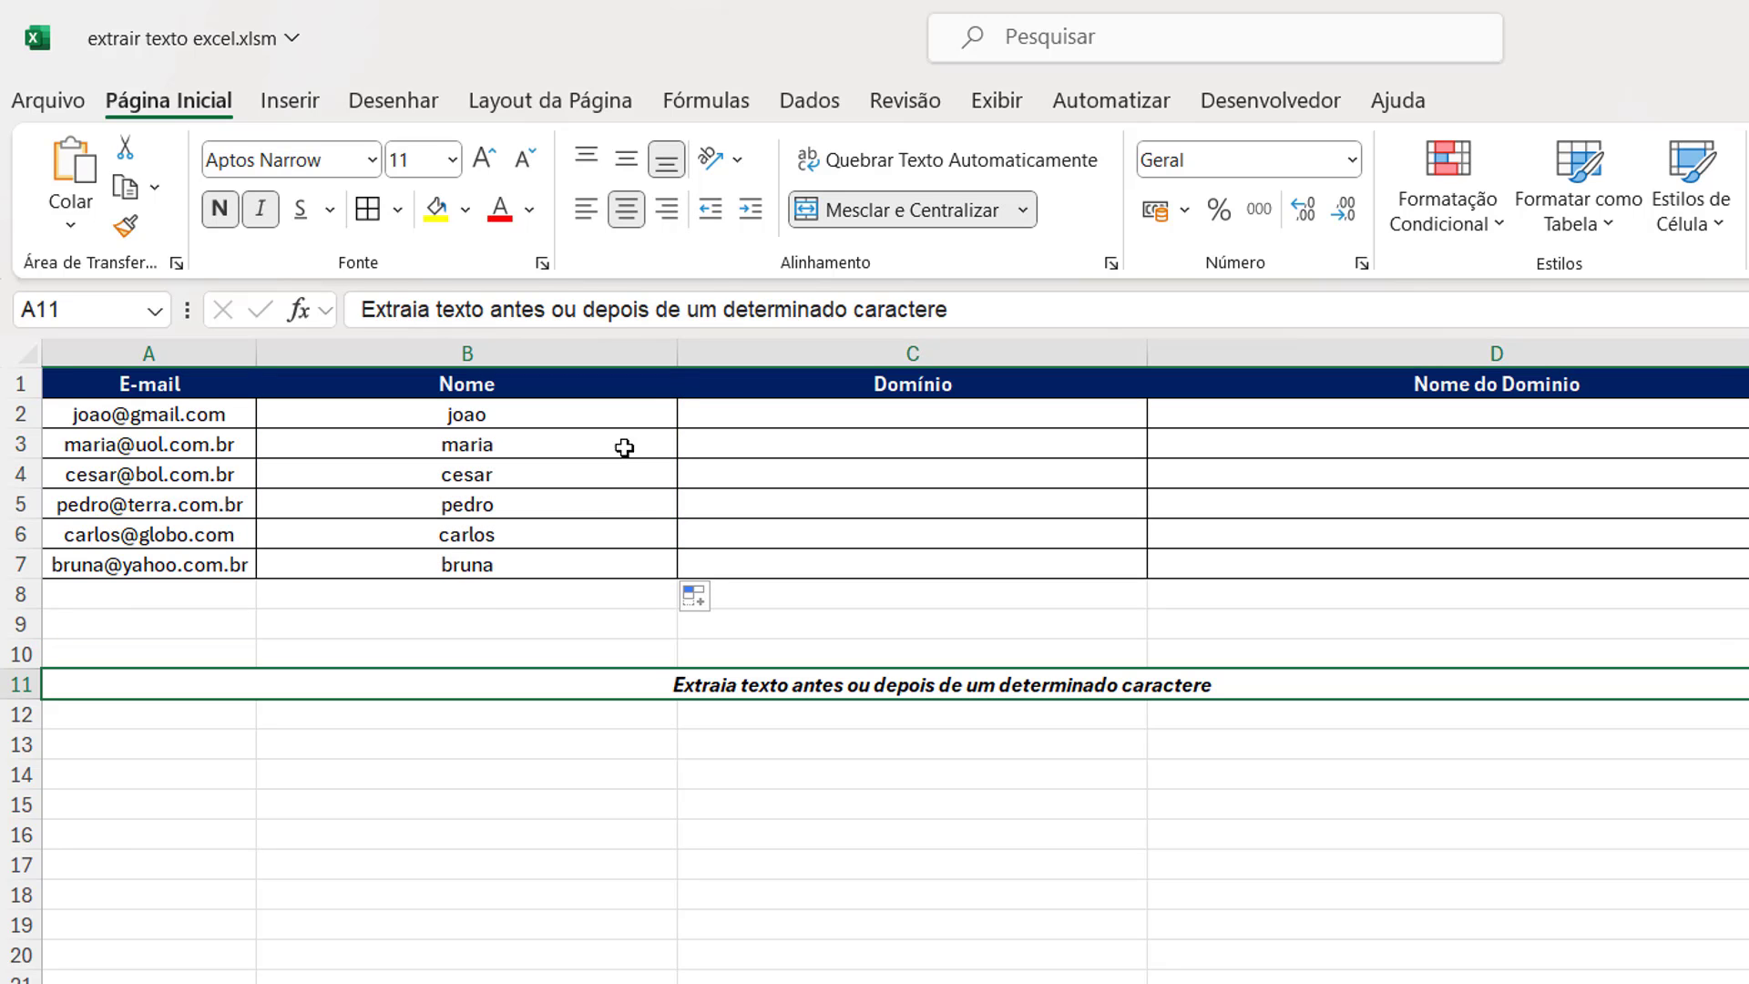
Narrow the Nome column and widen the Domínio column to make room for a longer formula
{"action": "left_click_drag", "start_coordinate": [678, 346], "coordinate": [442, 381]}
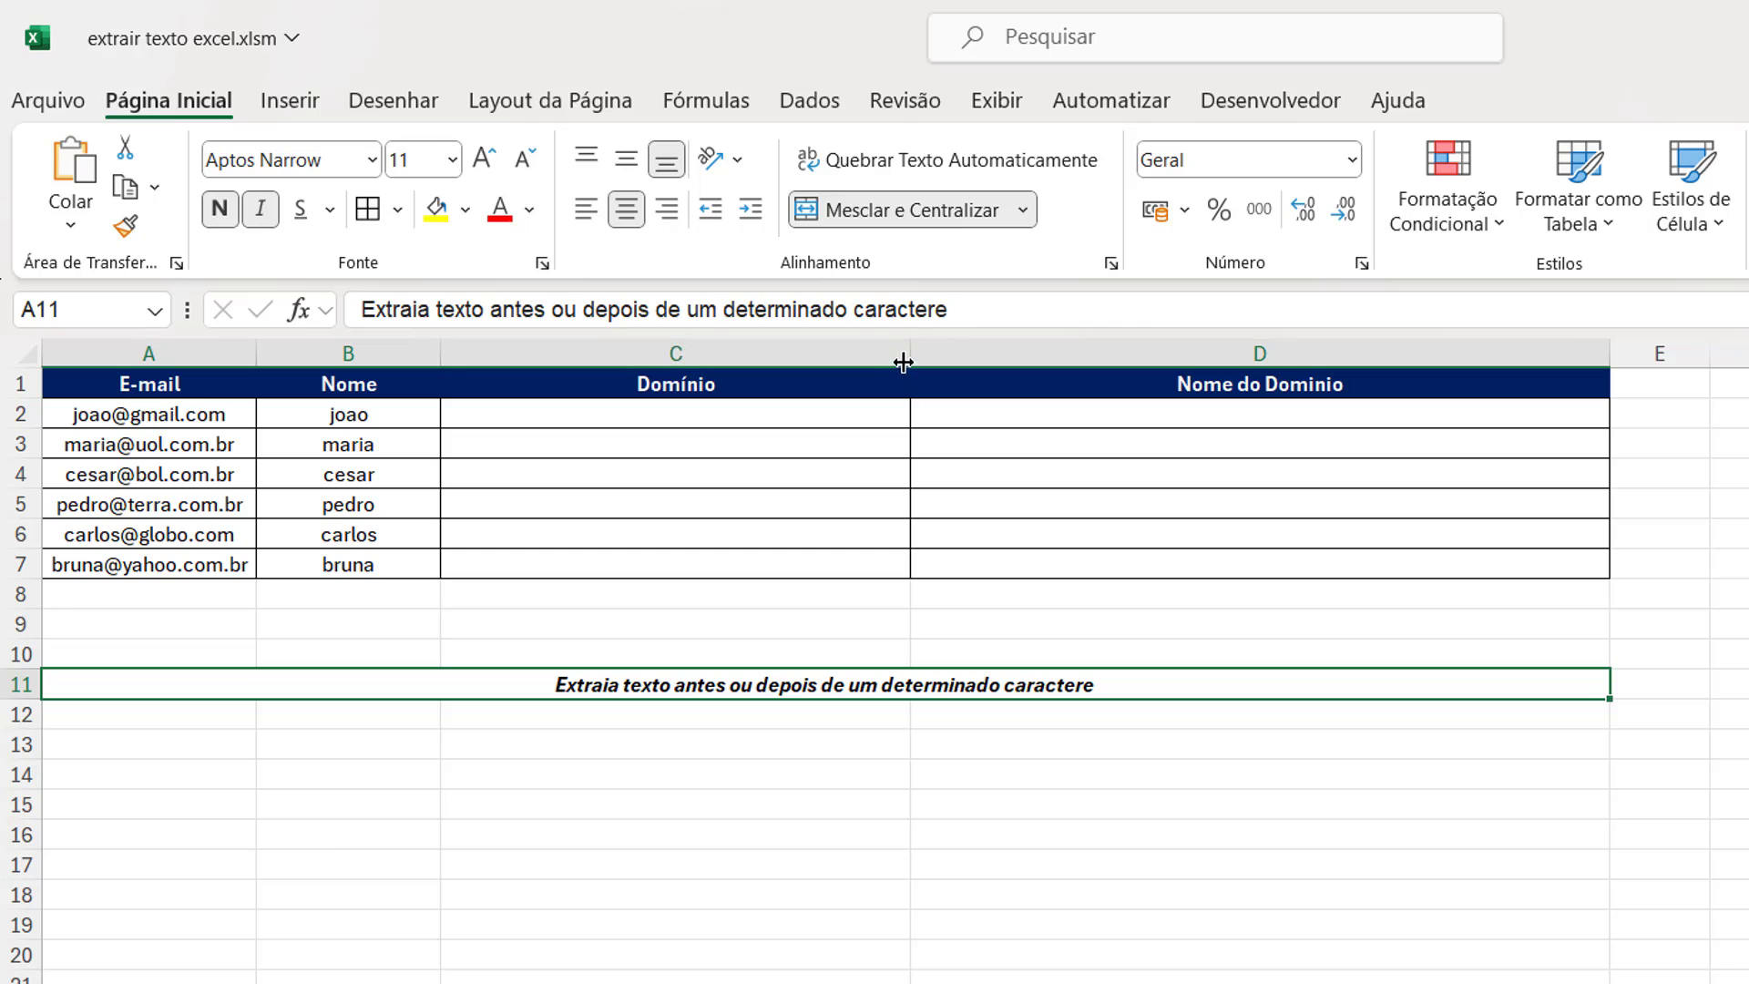
{"action": "left_click_drag", "start_coordinate": [900, 364], "coordinate": [1034, 364]}
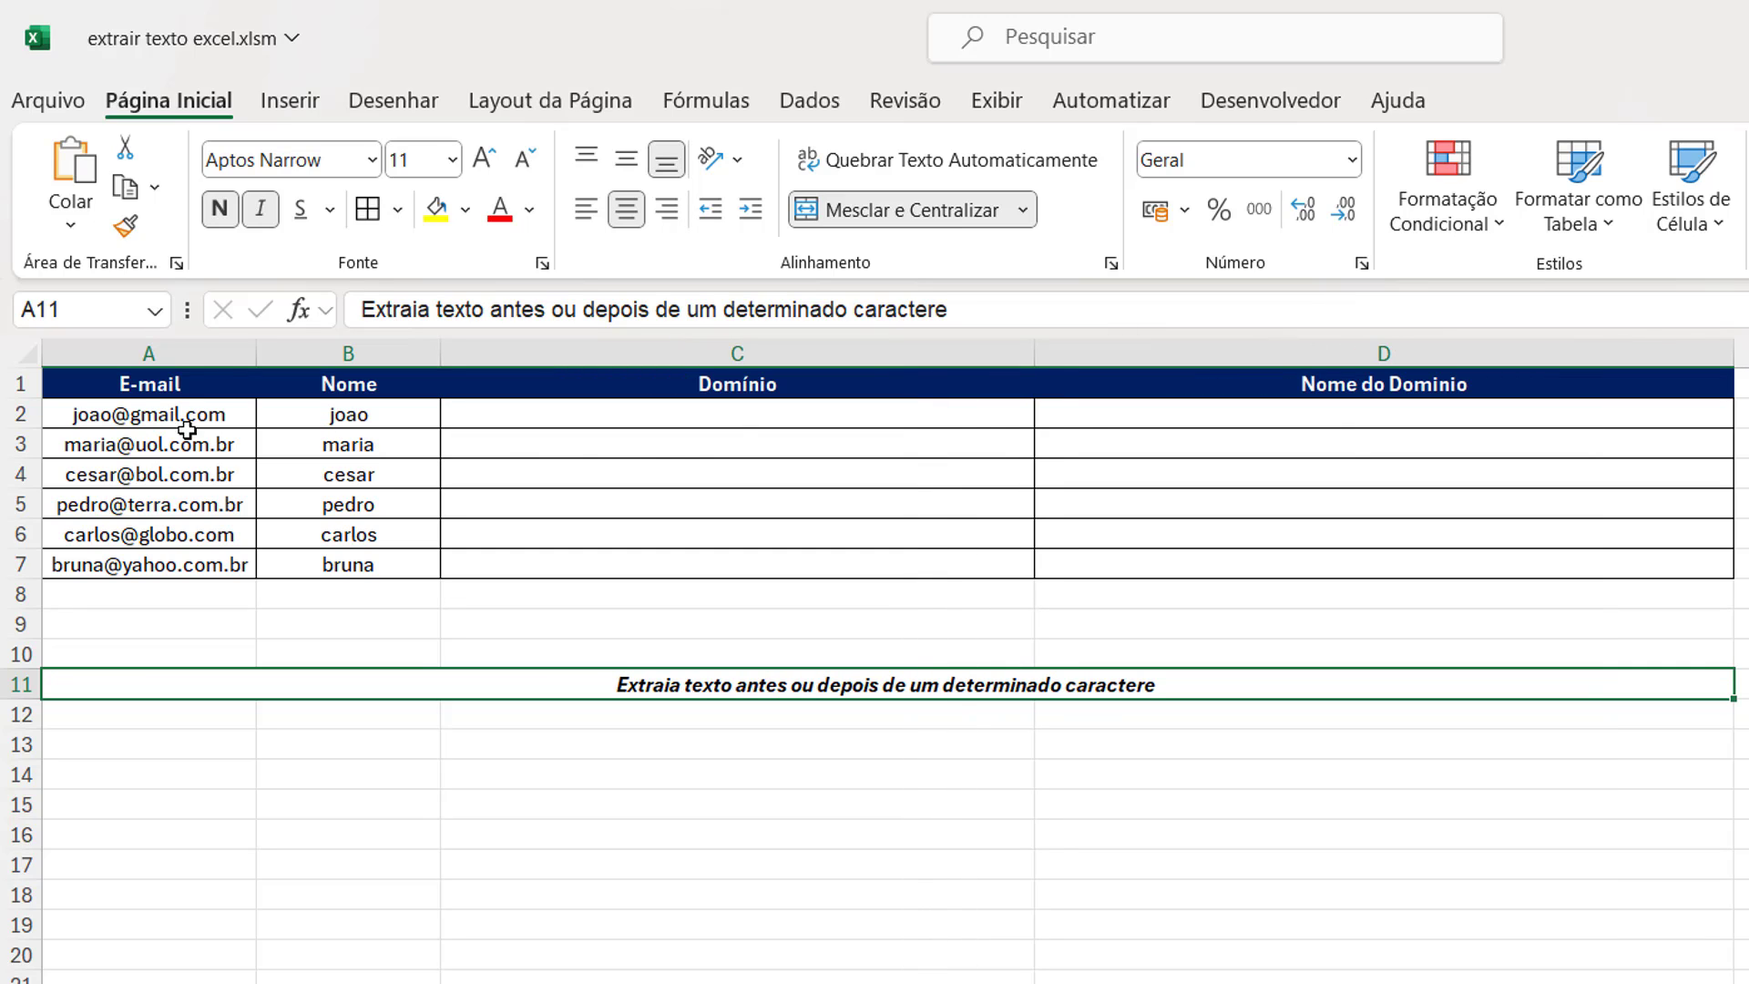
{"action": "left_click", "coordinate": [69, 416]}
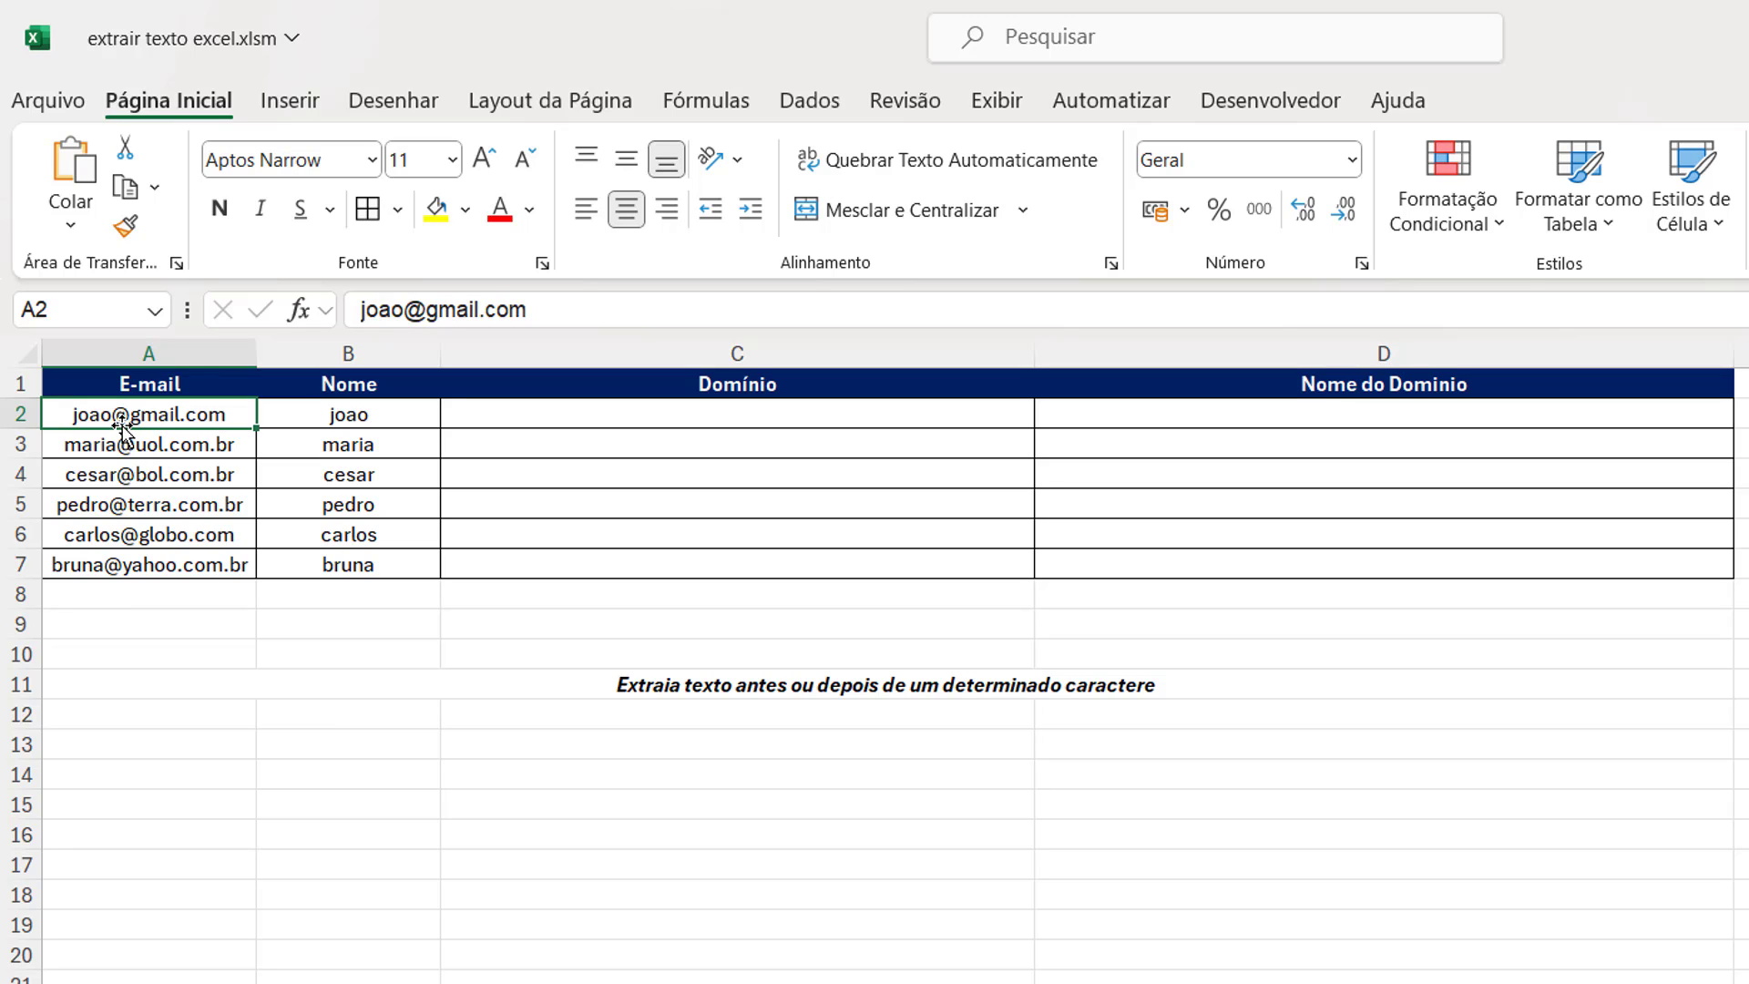
{"action": "double_click", "coordinate": [508, 413]}
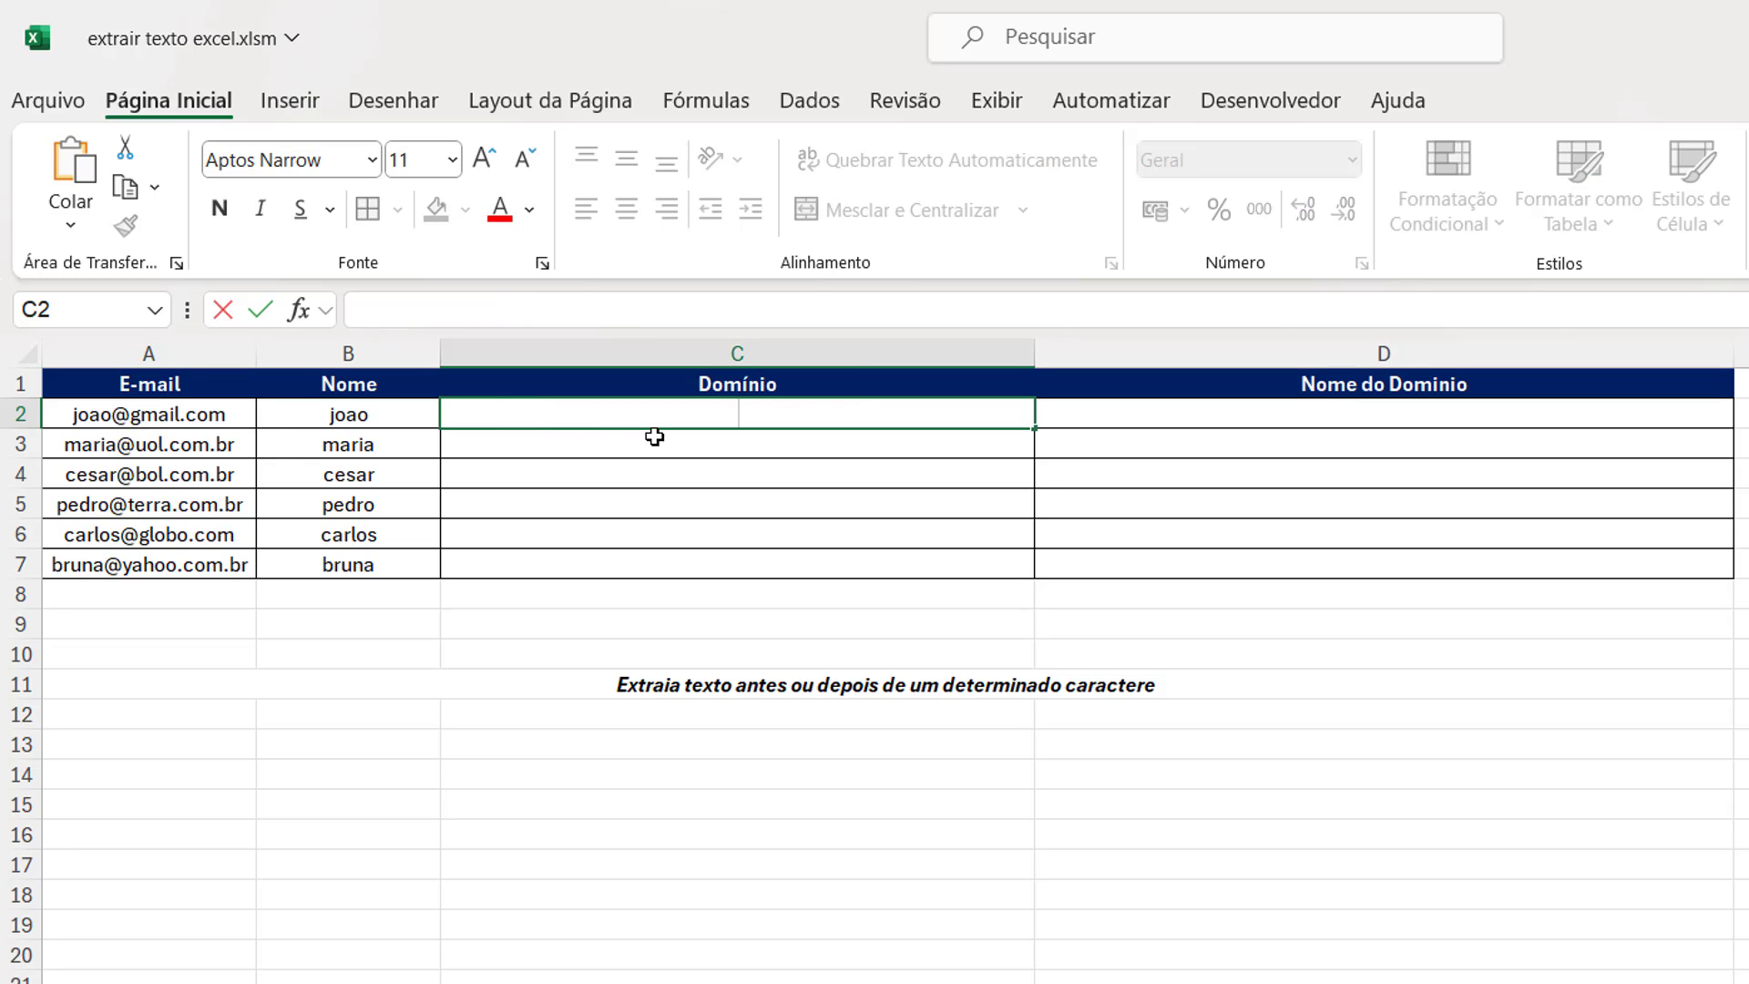
{"action": "key", "text": "Escape"}
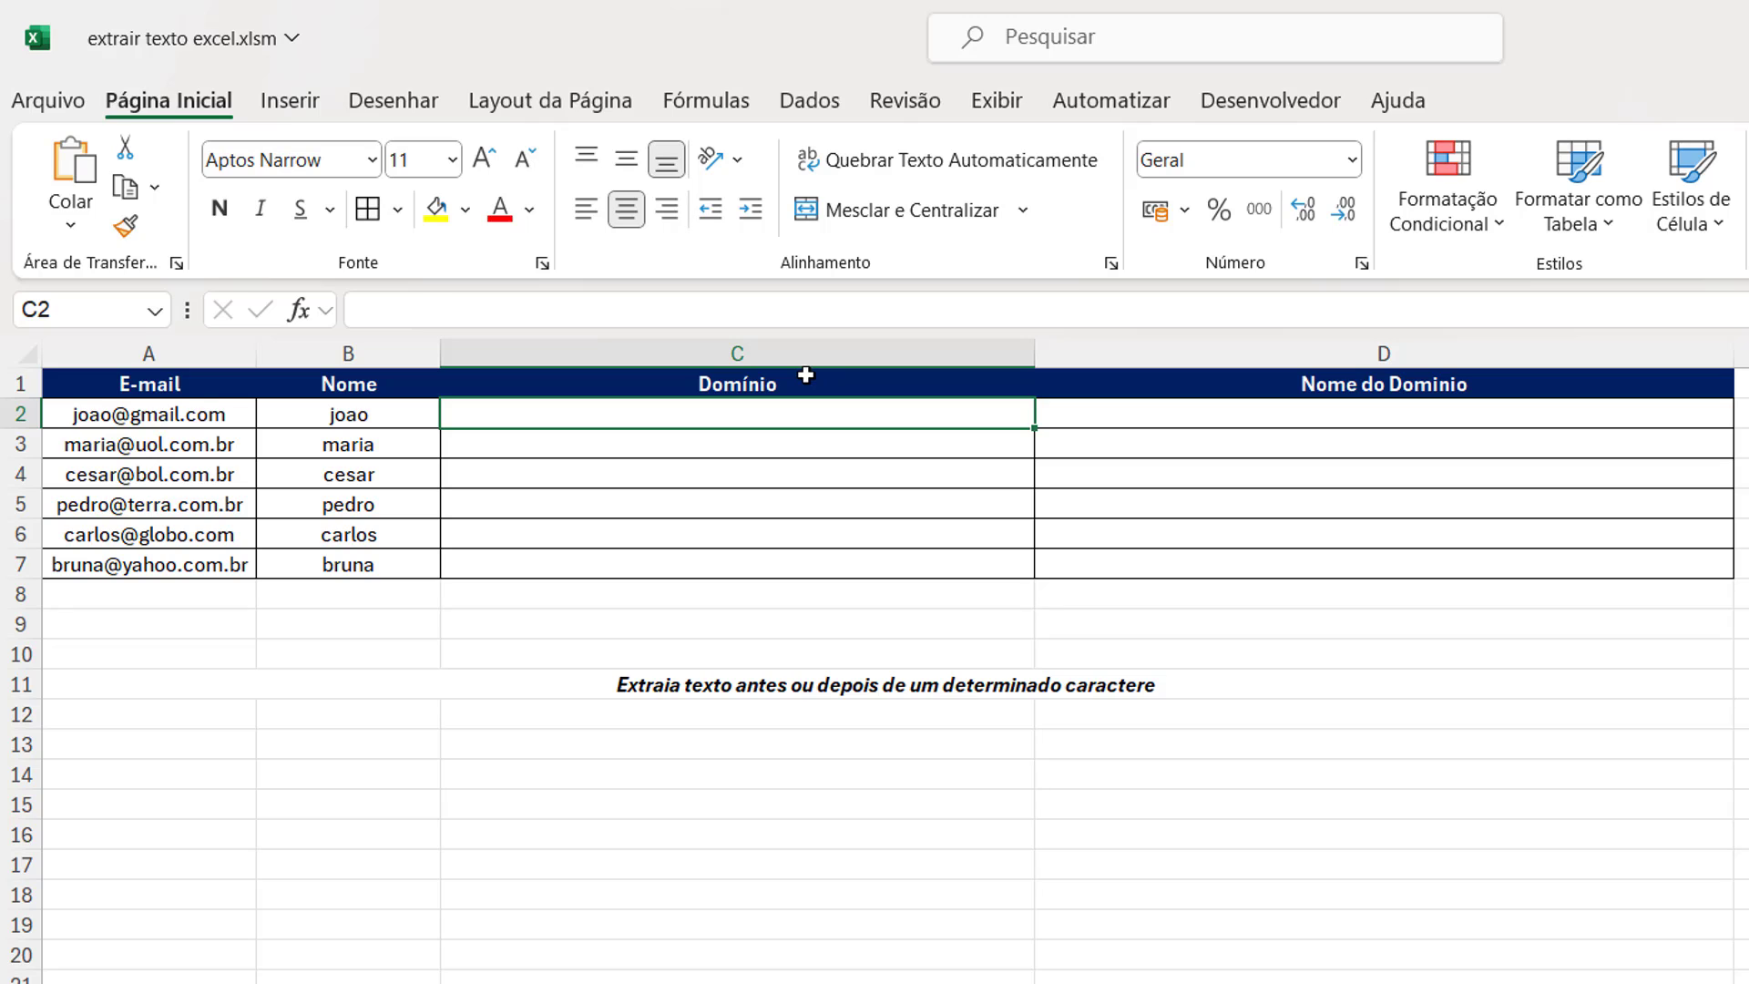
{"action": "left_click", "coordinate": [805, 374]}
Enter the formula =DIREITA(A2;NÚM.CARACT(A2)-LOCALIZAR("@";A2)) in C2 to extract the text after the @ in A2
{"action": "double_click", "coordinate": [728, 412]}
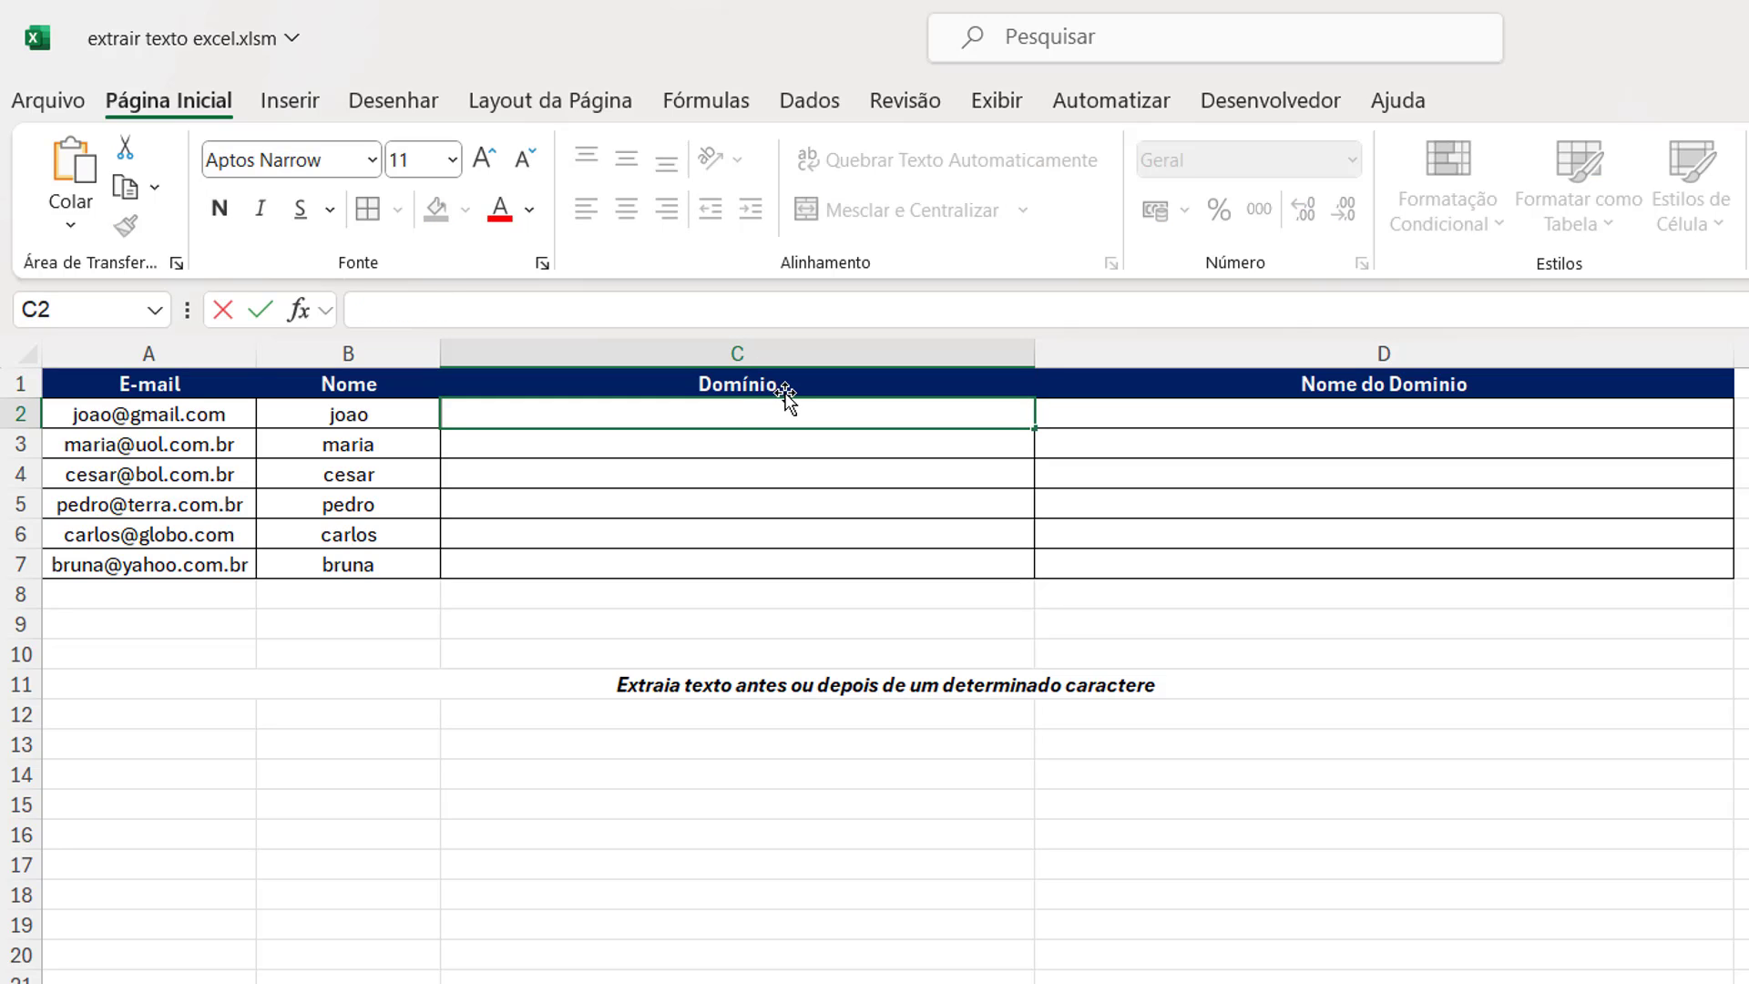
{"action": "type", "text": "=DIRE"}
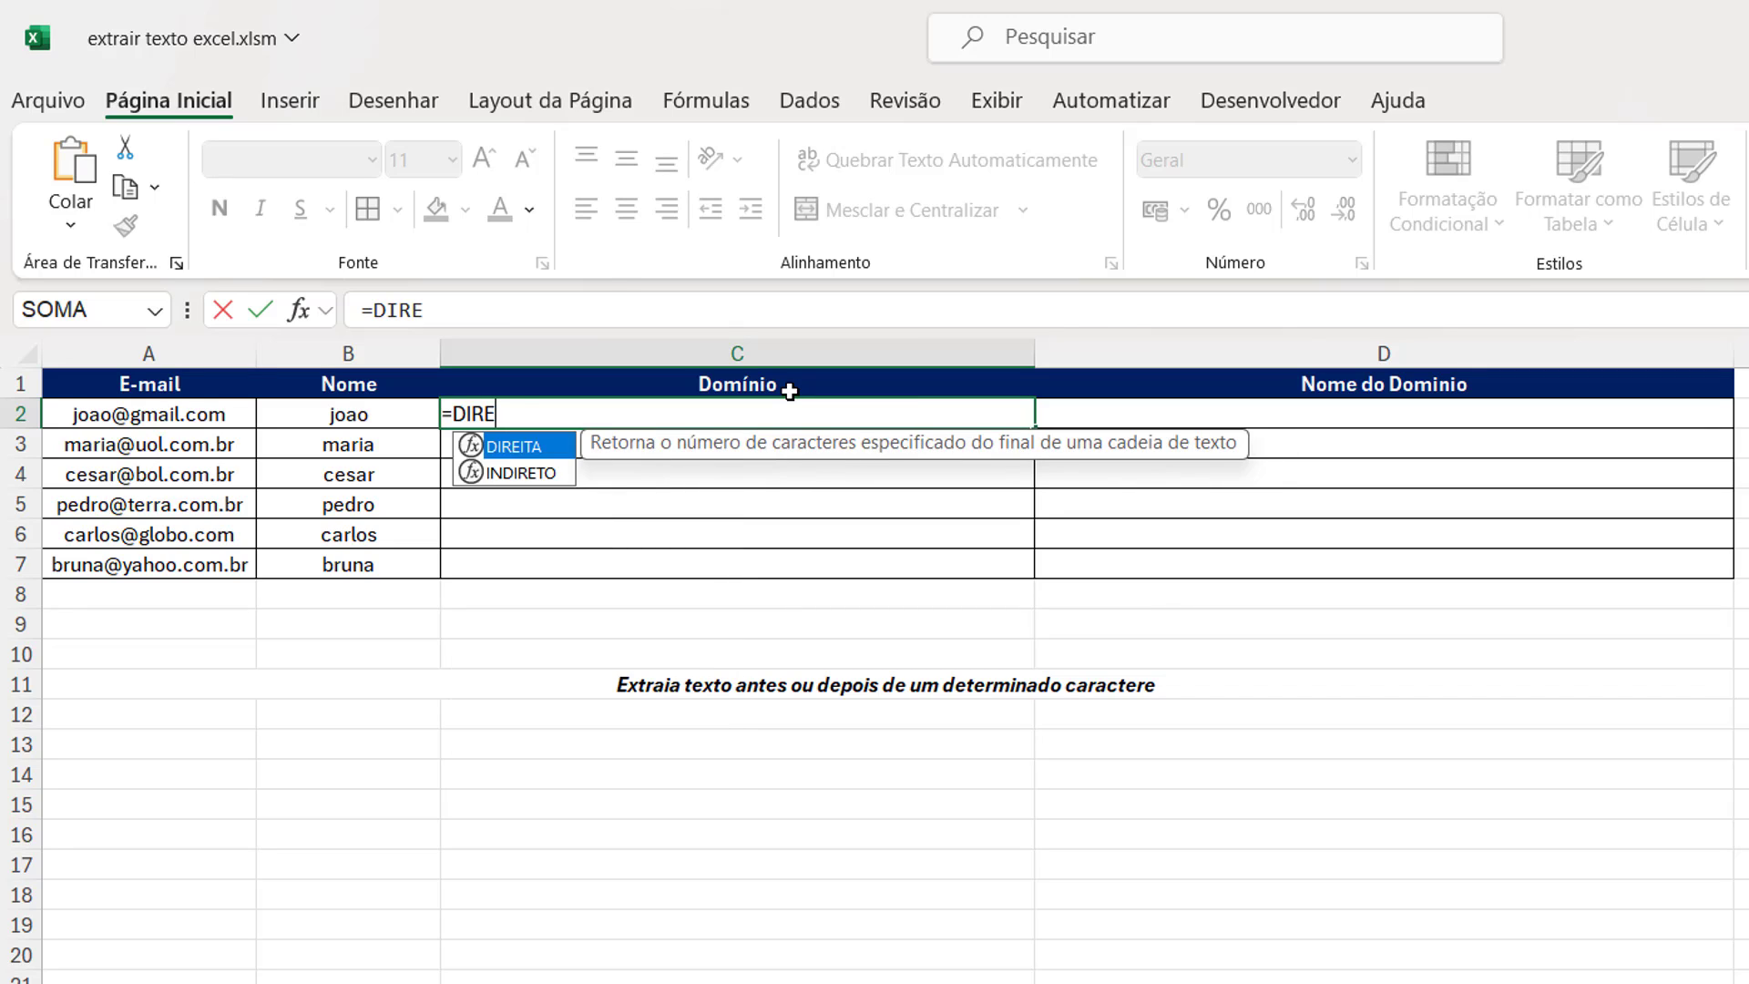
{"action": "key", "text": "Tab"}
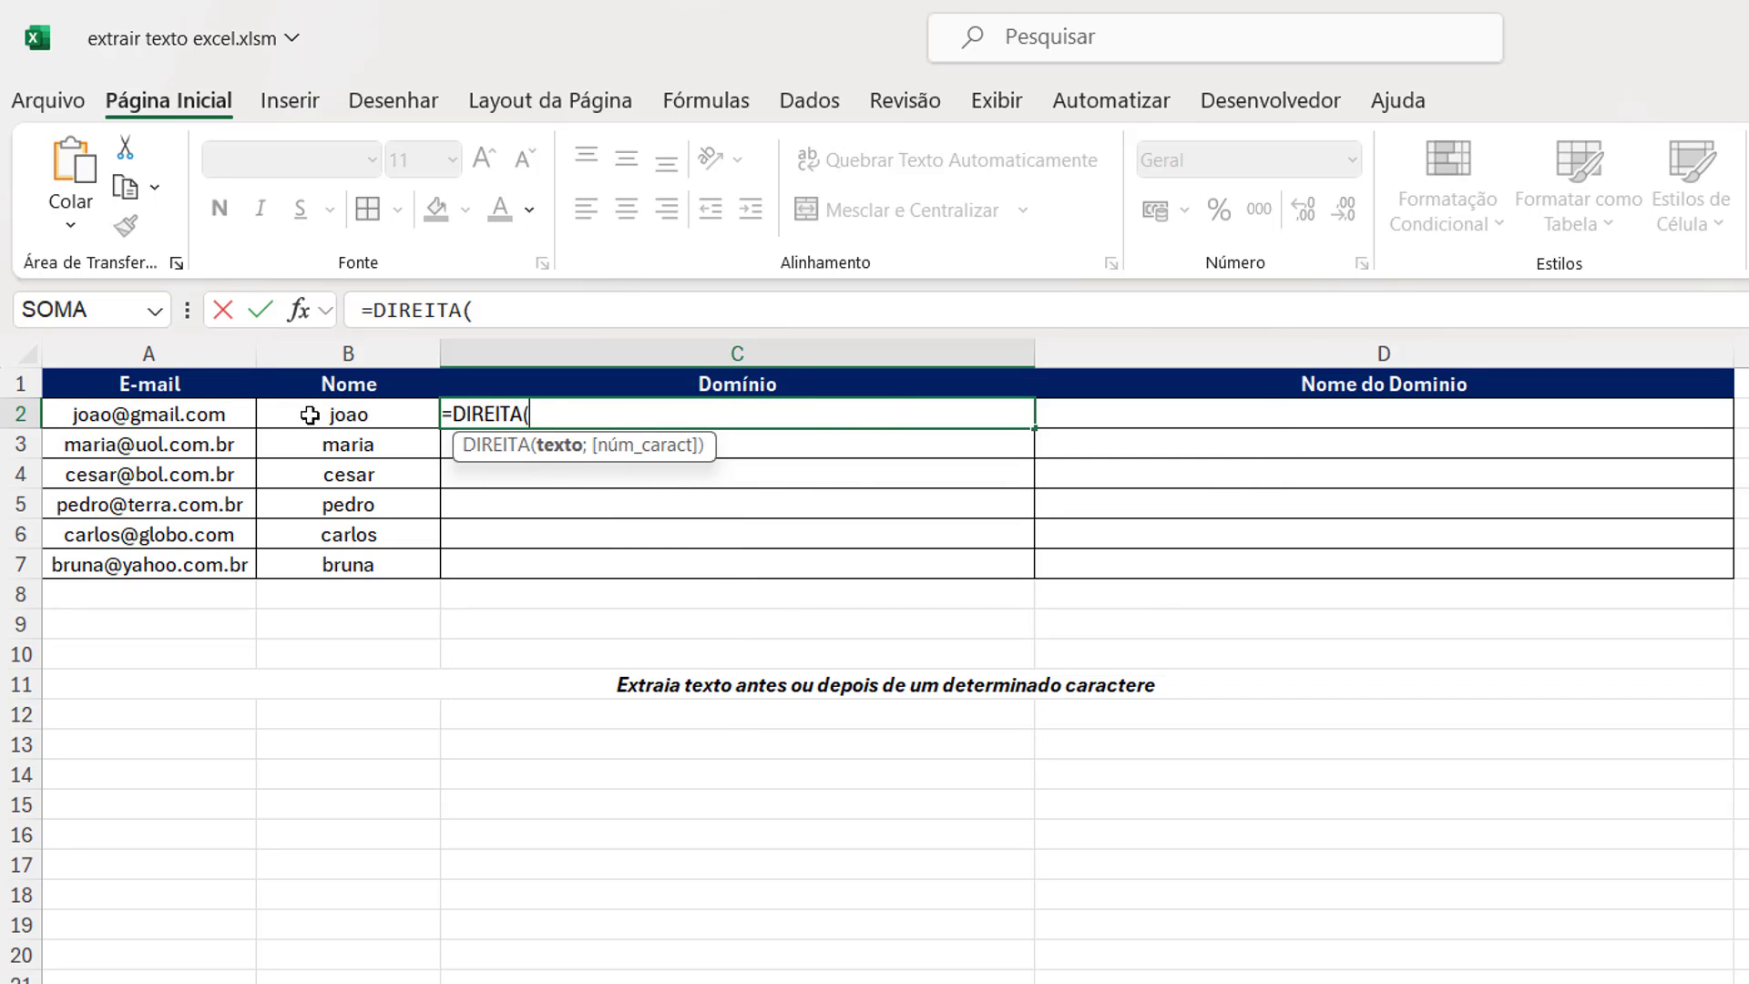
{"action": "left_click", "coordinate": [208, 411]}
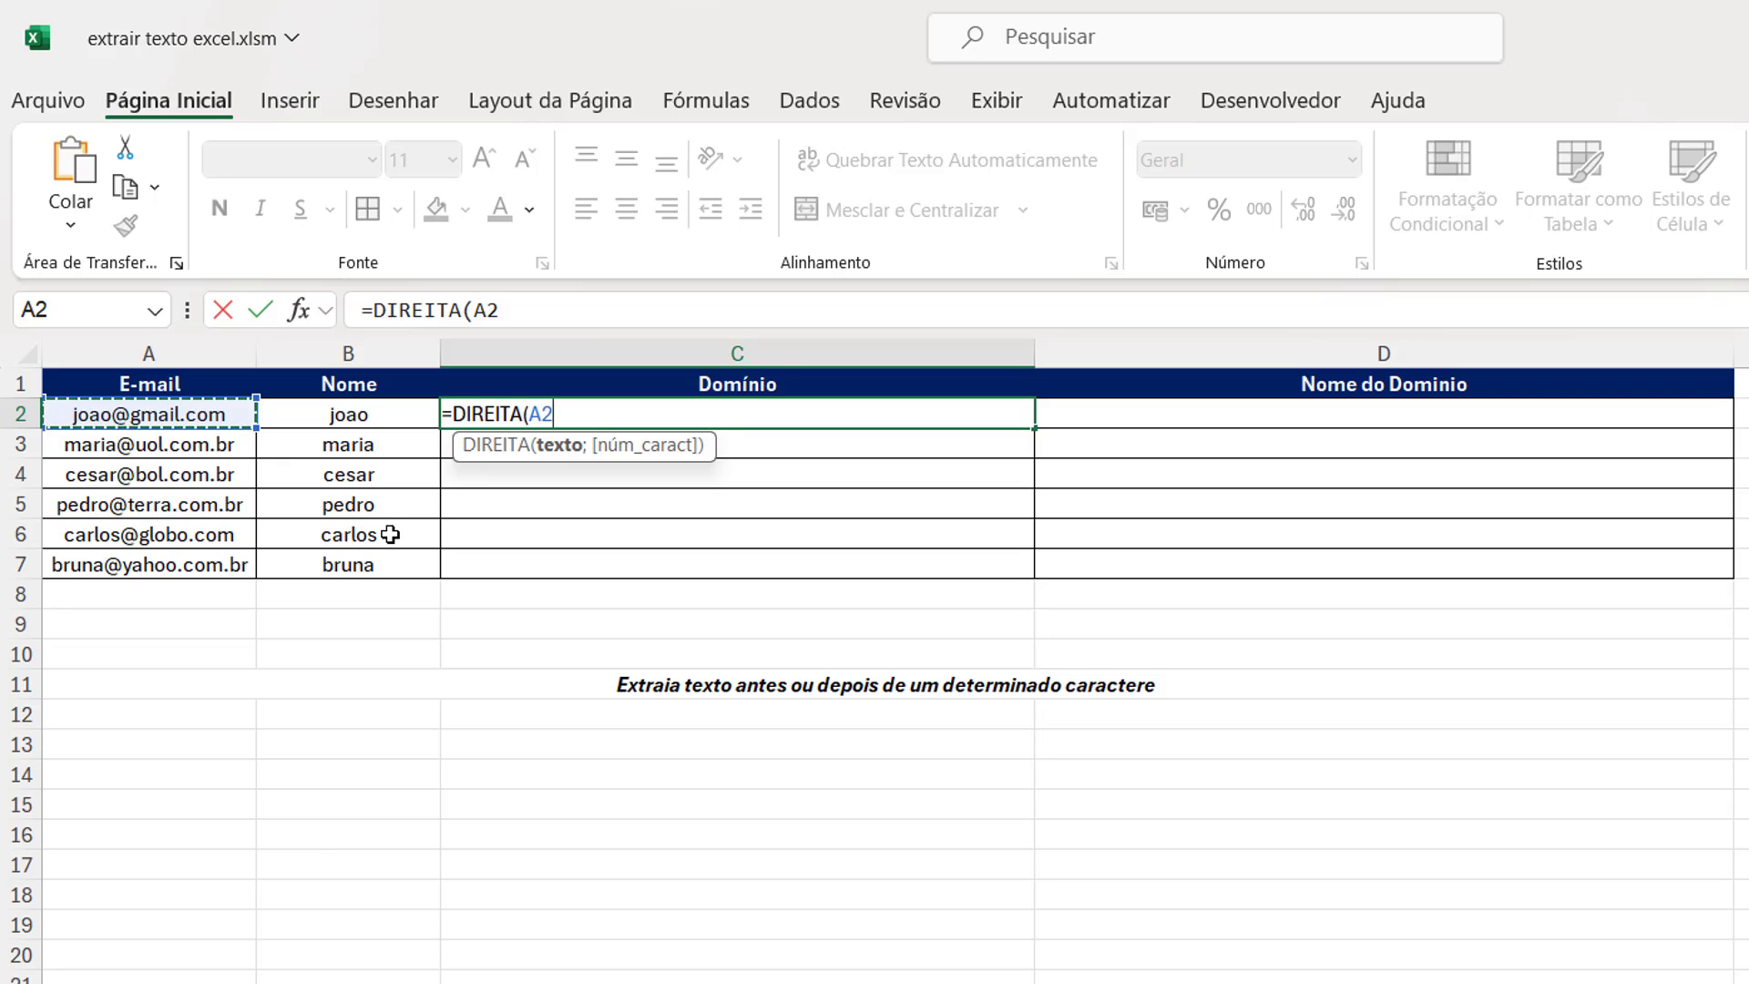
{"action": "type", "text": ";"}
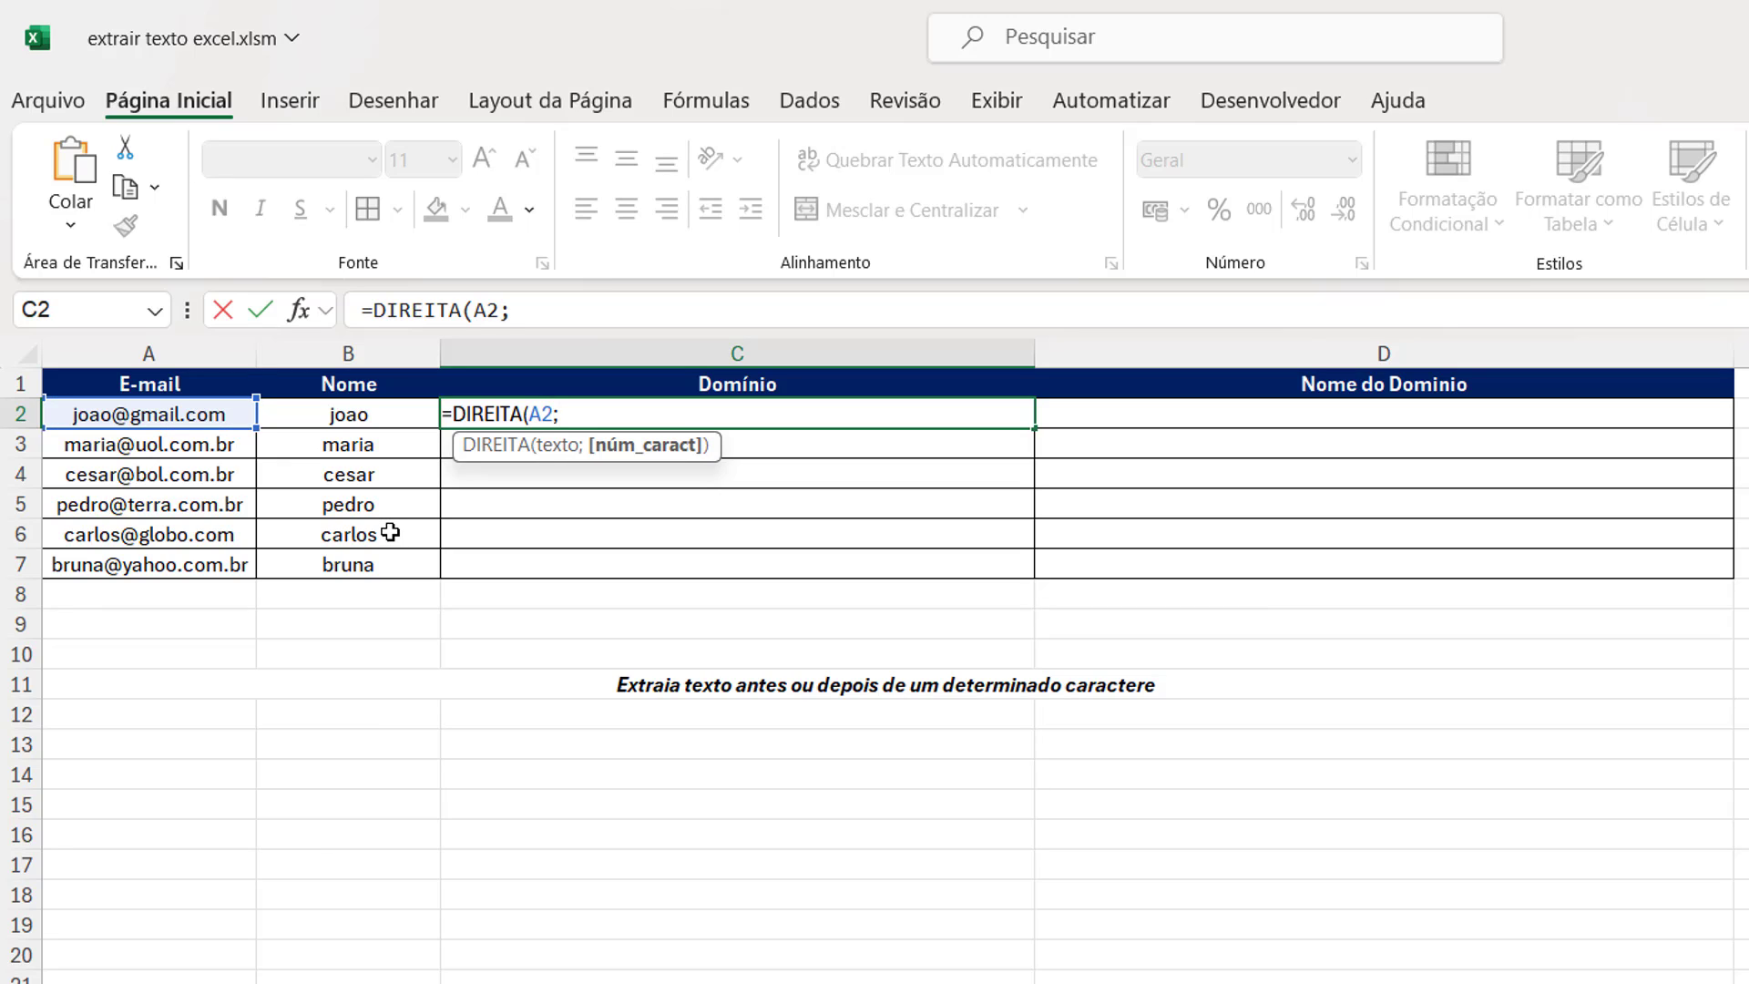
{"action": "type", "text": "NÚM"}
{"action": "key", "text": "Tab"}
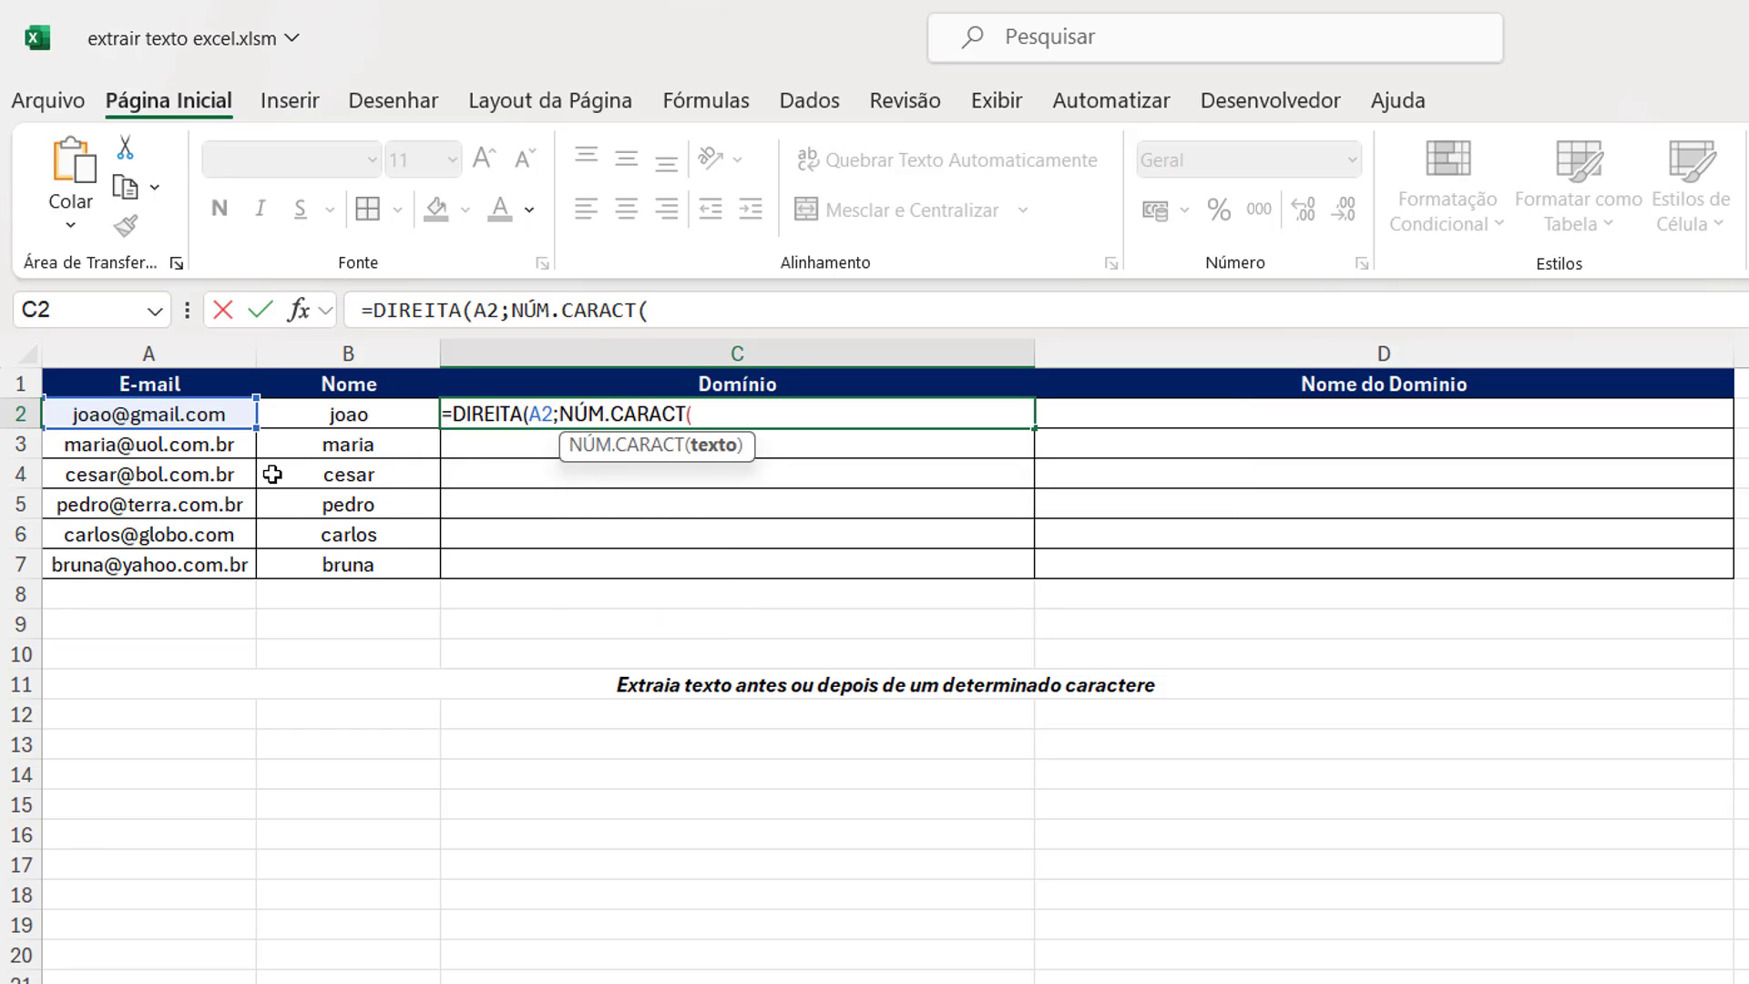
{"action": "left_click", "coordinate": [227, 414]}
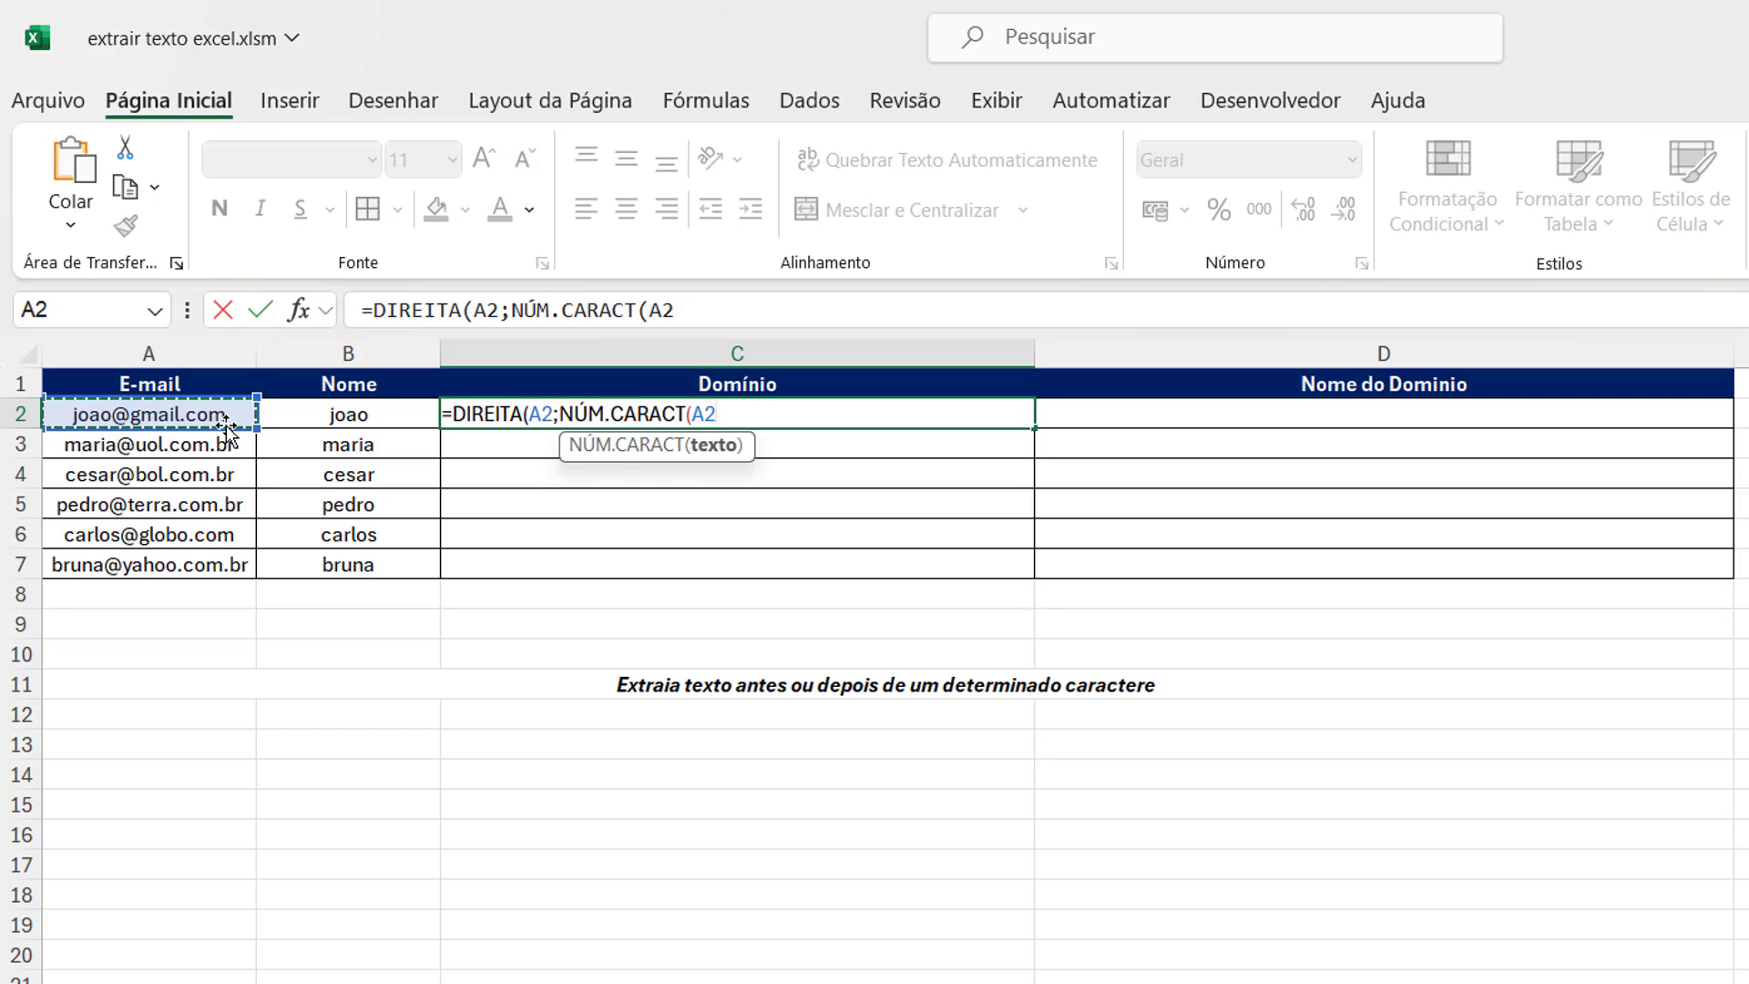
{"action": "type", "text": ")"}
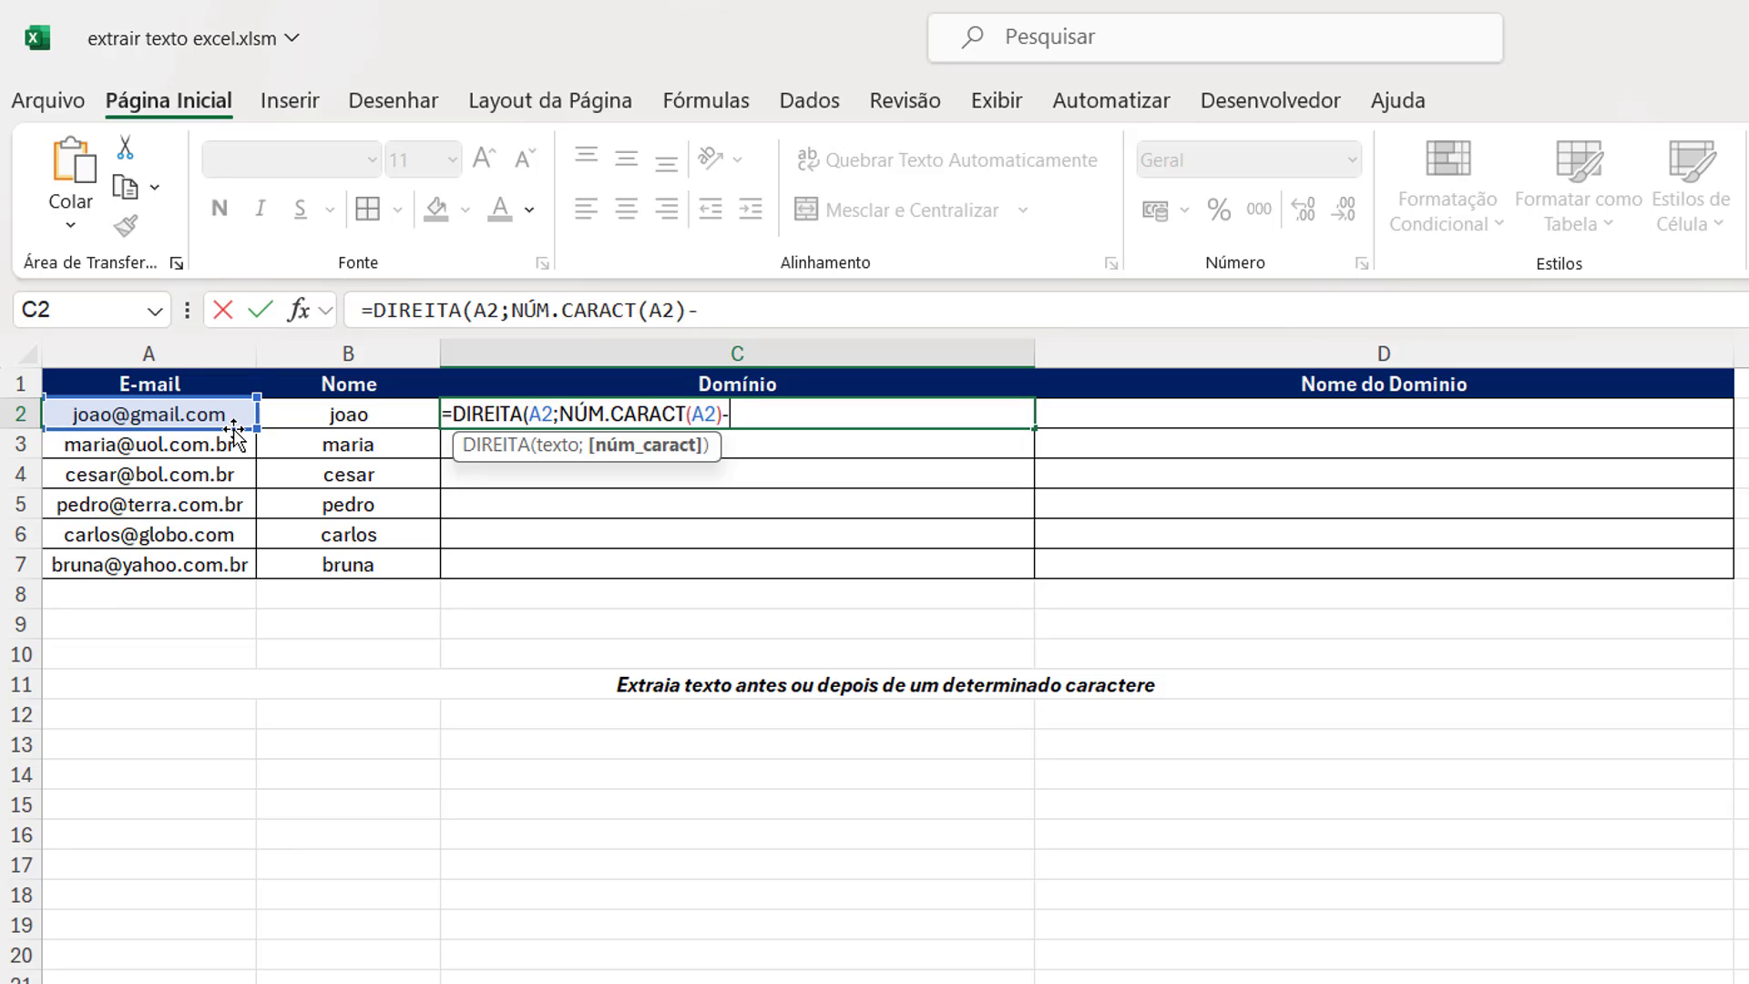
{"action": "type", "text": "-LOCA"}
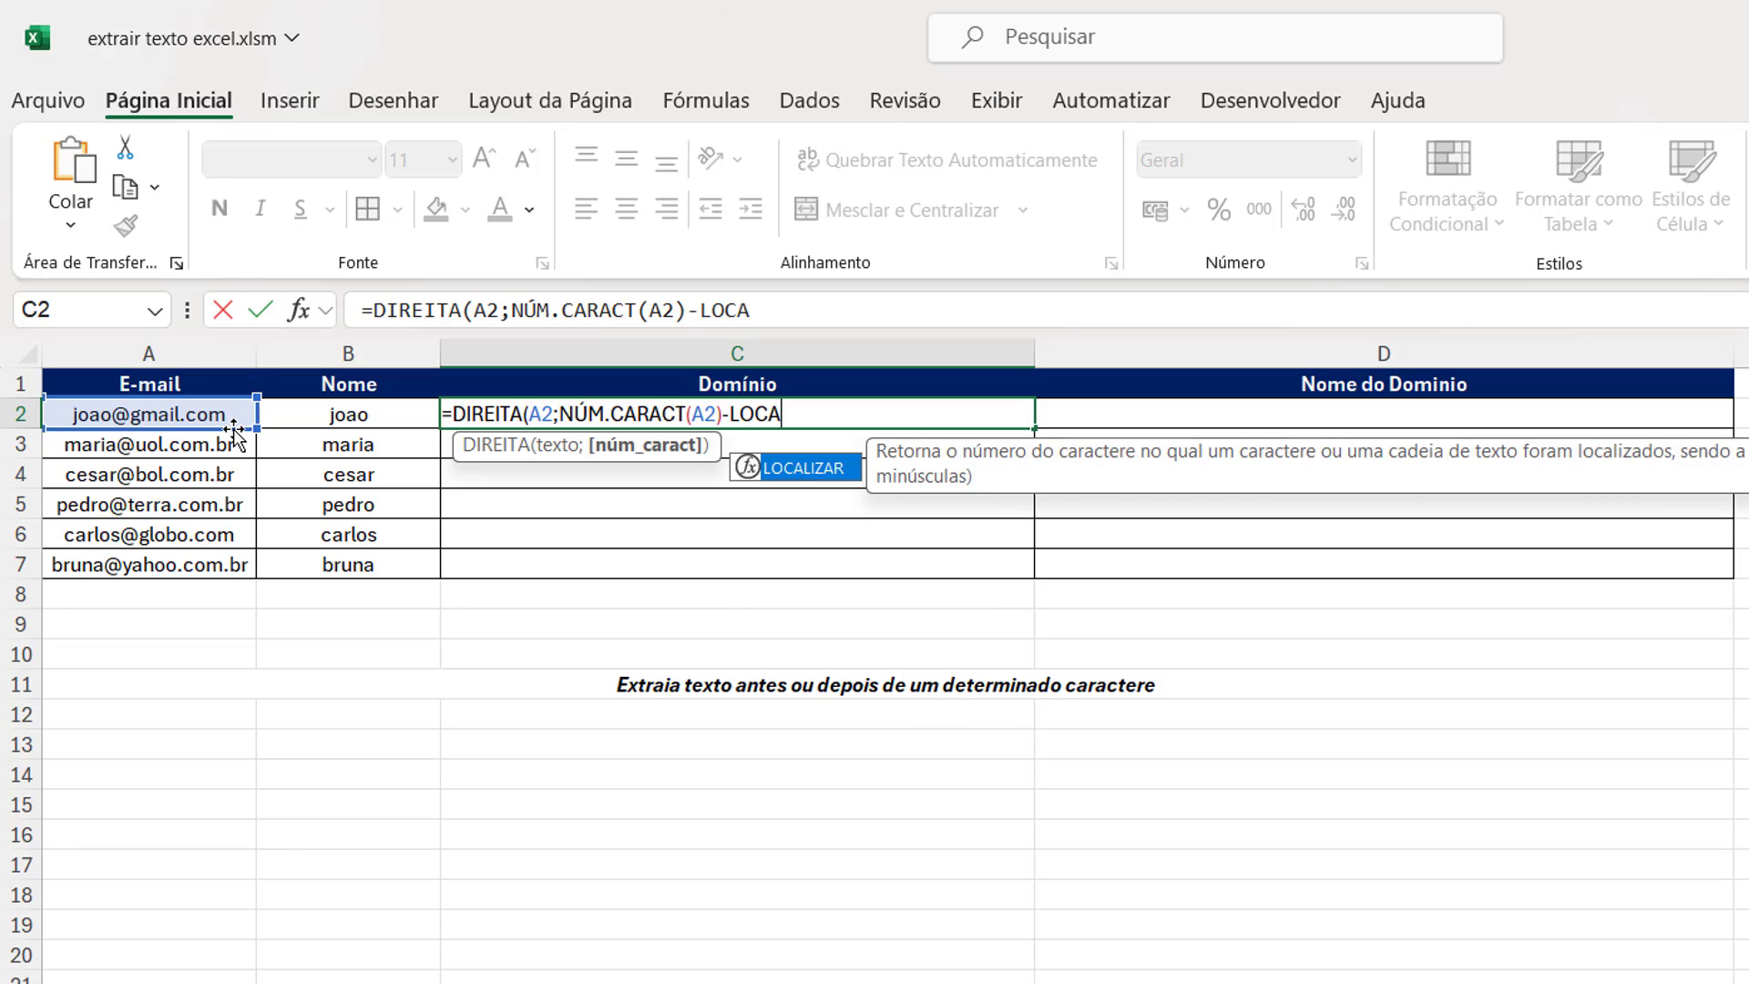
{"action": "key", "text": "Tab"}
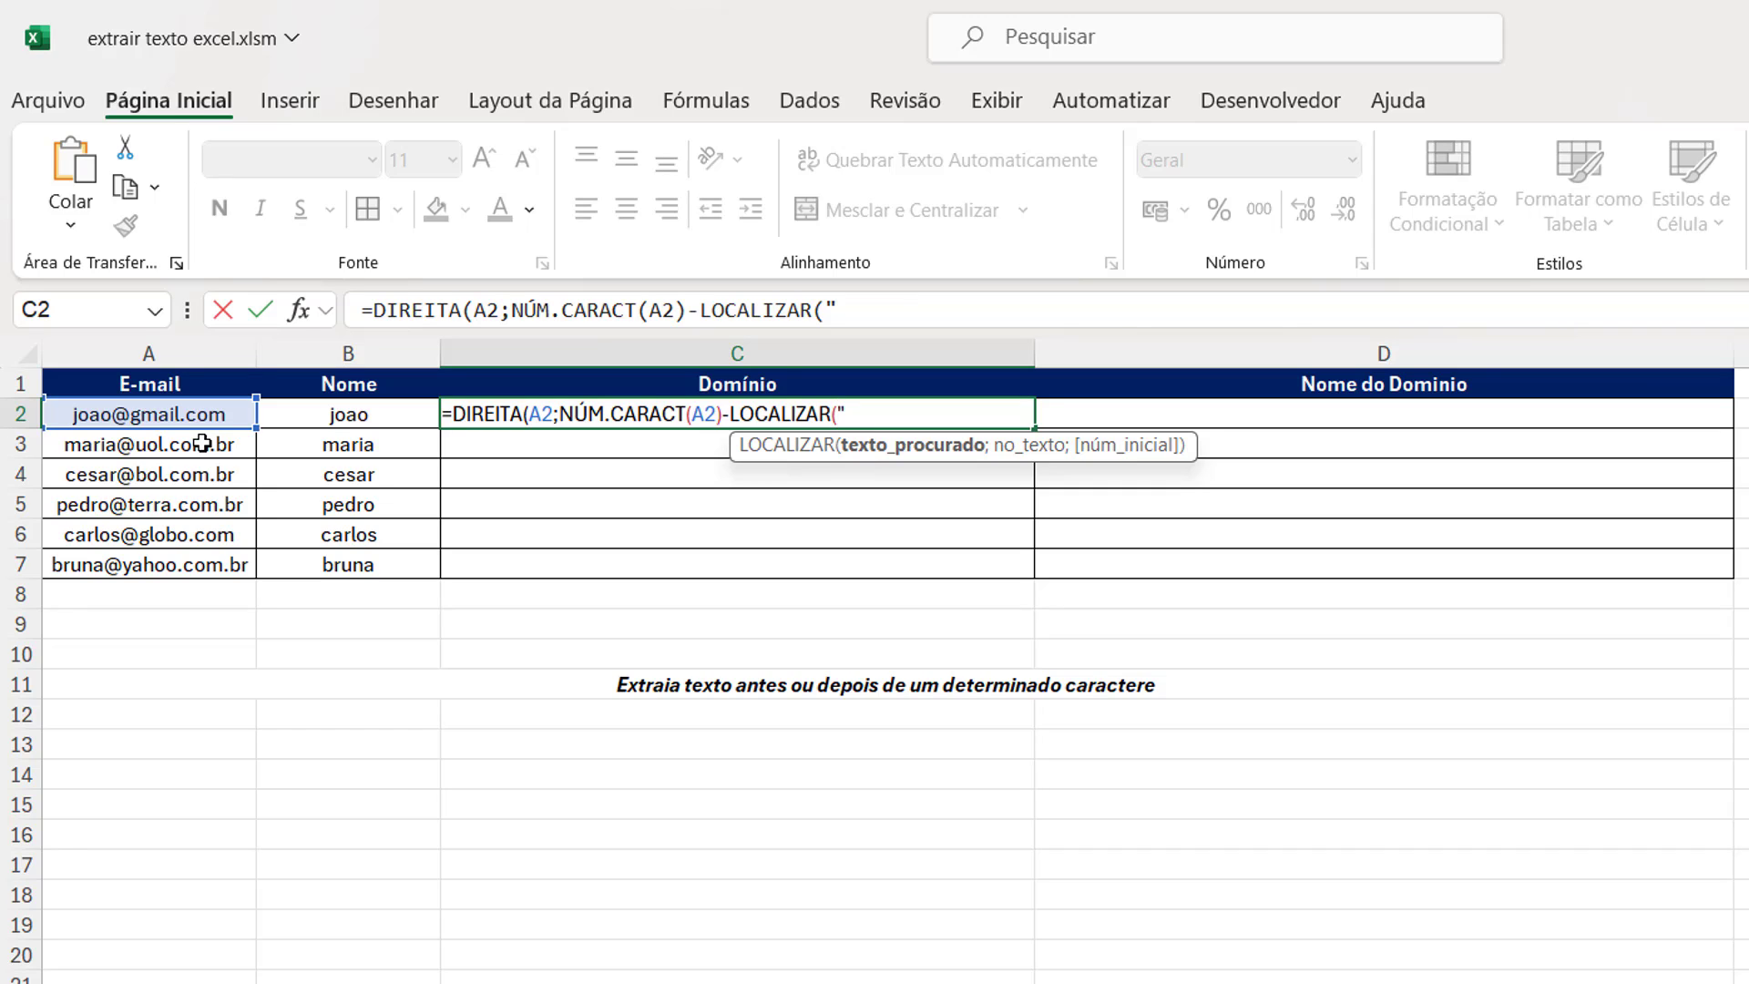
{"action": "type", "text": "\"@\";"}
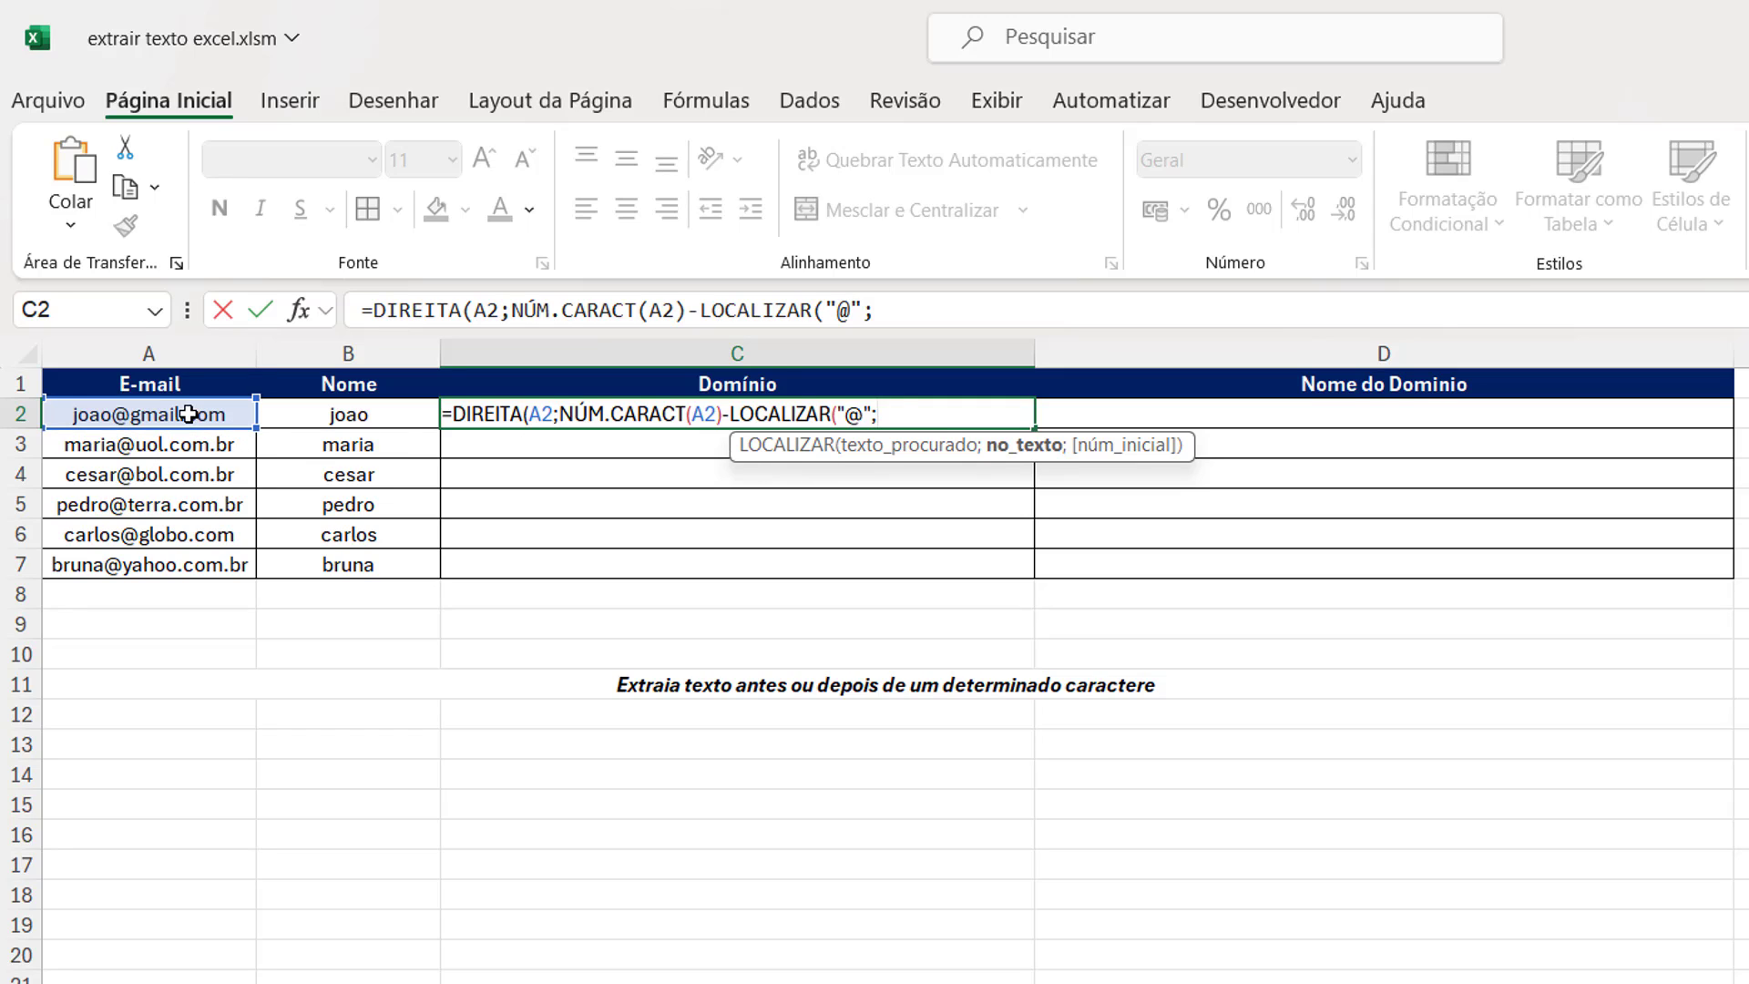
{"action": "left_click", "coordinate": [187, 414]}
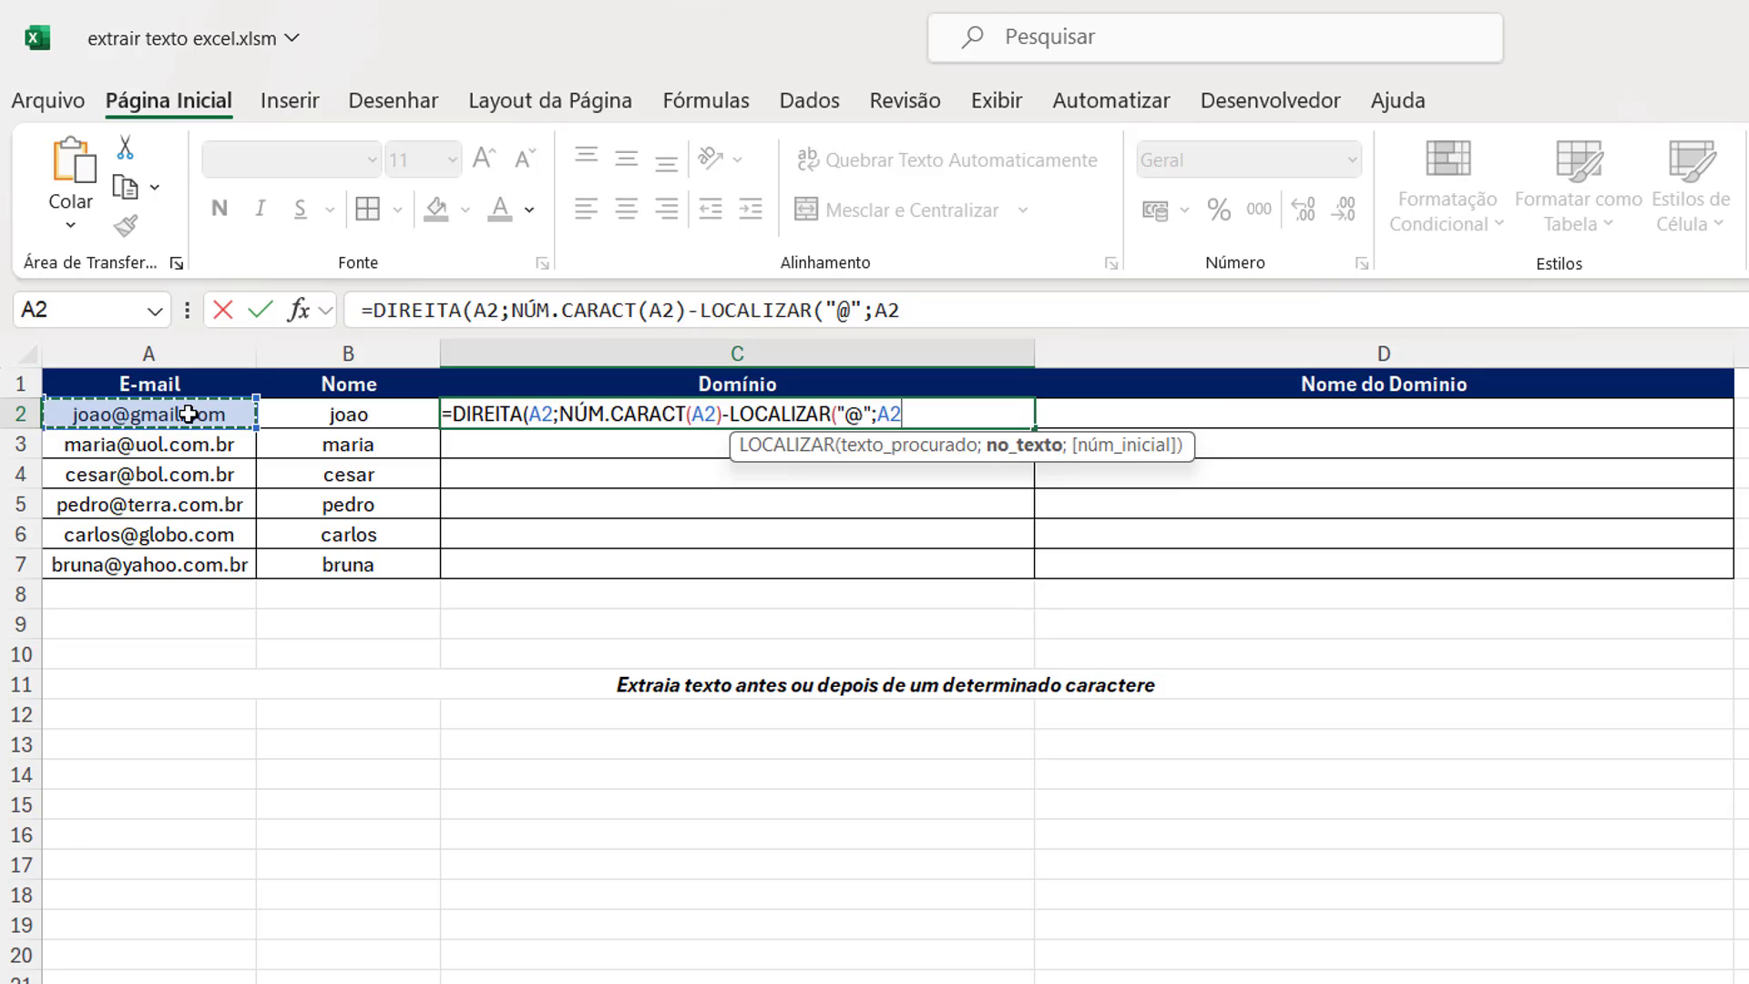
{"action": "type", "text": "))"}
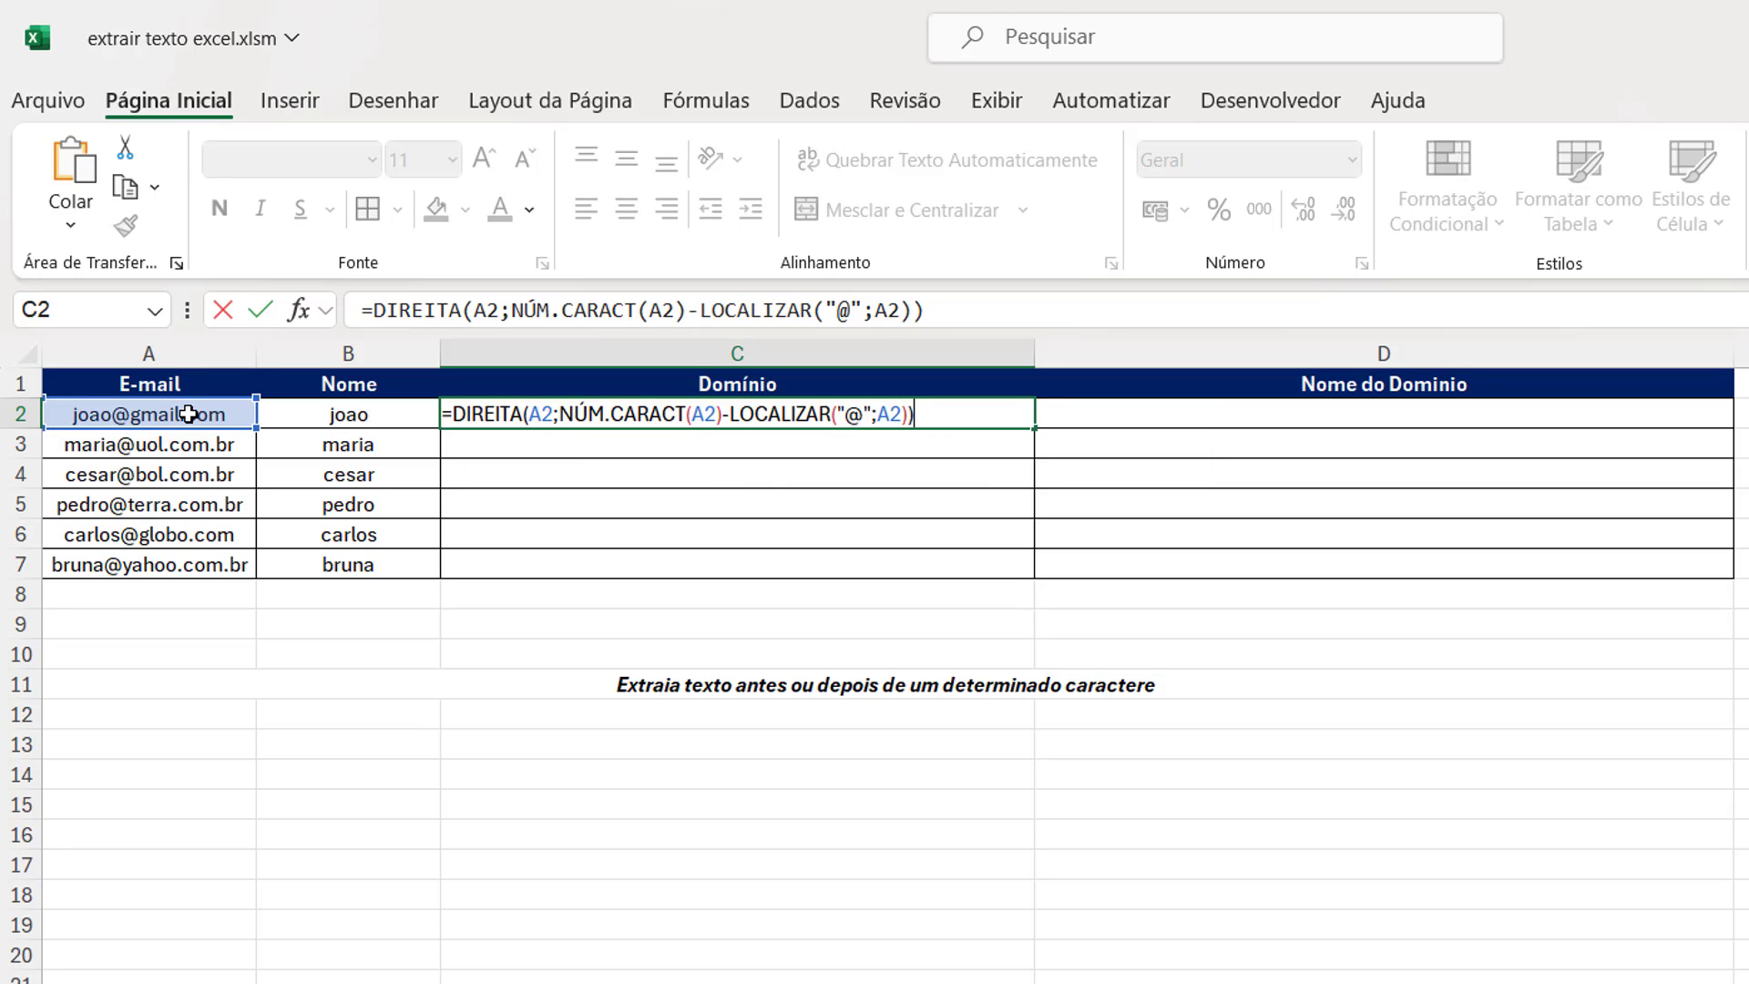
{"action": "key", "text": "Return"}
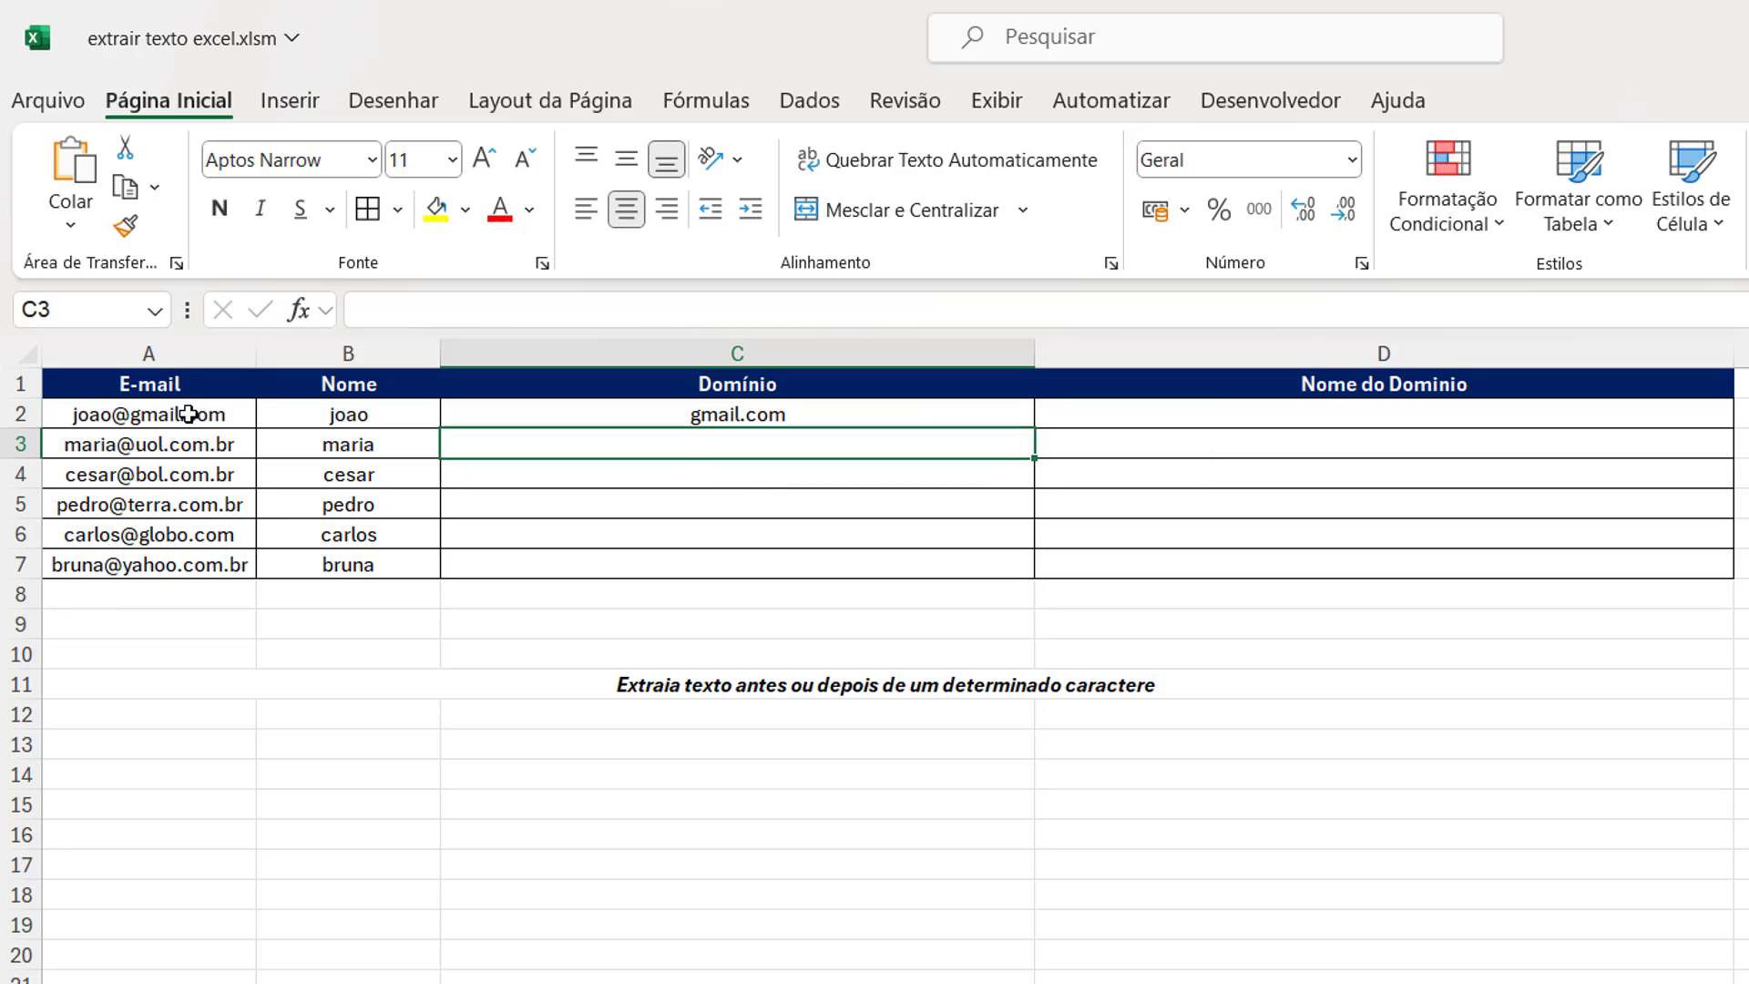
Fill the C2 formula down through C7 to complete the Domínio column
{"action": "left_click", "coordinate": [954, 414]}
{"action": "left_click_drag", "start_coordinate": [1035, 434], "coordinate": [1034, 579]}
{"action": "left_click", "coordinate": [878, 621]}
Narrow the Domínio column and widen the Nome do Dominio column to make room for a longer formula
{"action": "left_click_drag", "start_coordinate": [1035, 353], "coordinate": [703, 355]}
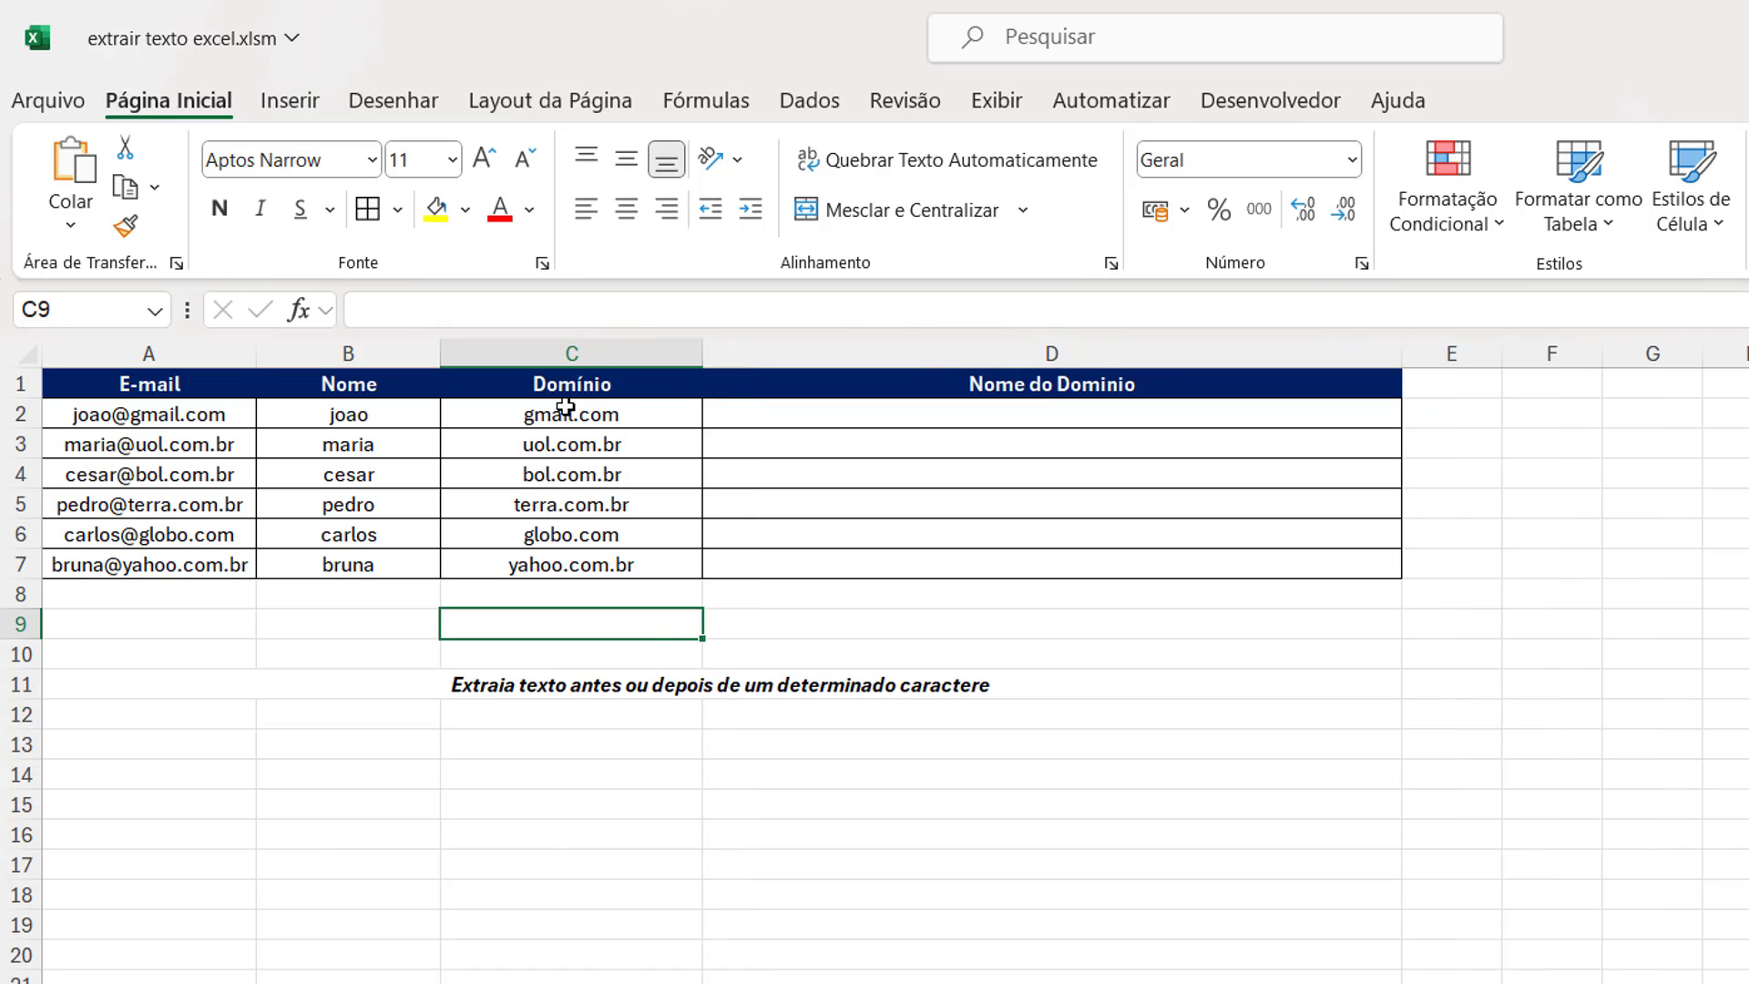
{"action": "left_click", "coordinate": [566, 412]}
{"action": "left_click_drag", "start_coordinate": [562, 443], "coordinate": [548, 566]}
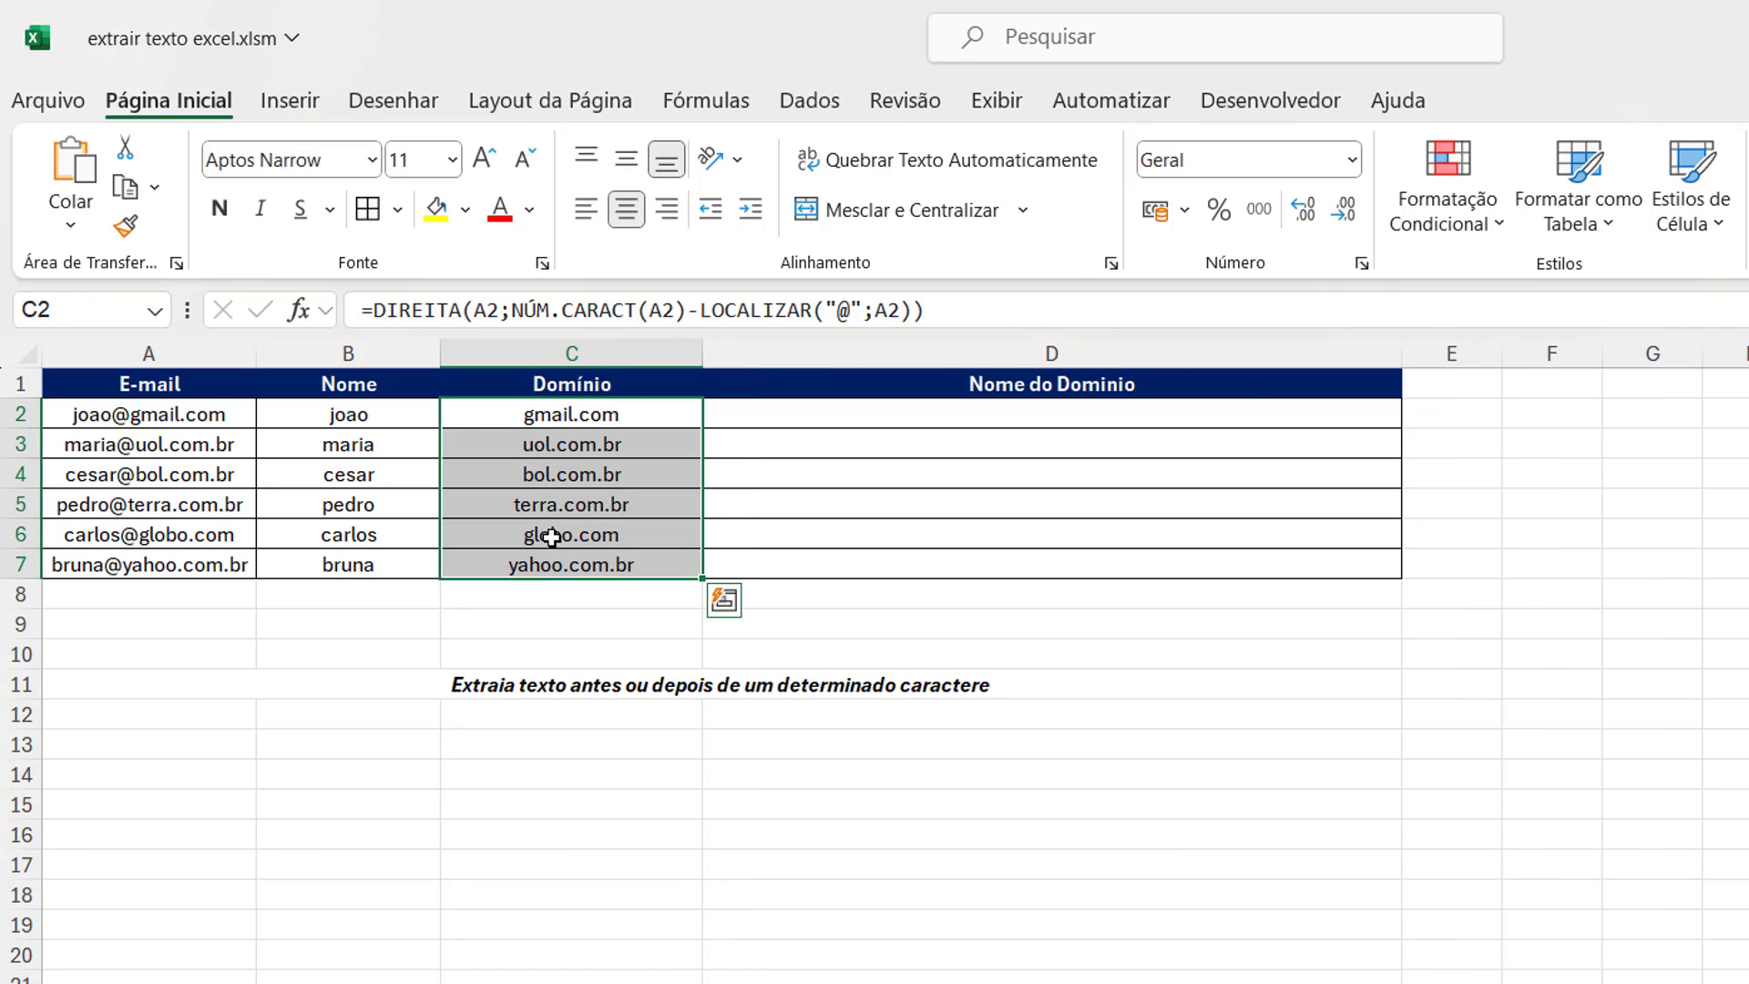
{"action": "left_click", "coordinate": [394, 653]}
{"action": "left_click_drag", "start_coordinate": [1402, 355], "coordinate": [1505, 355]}
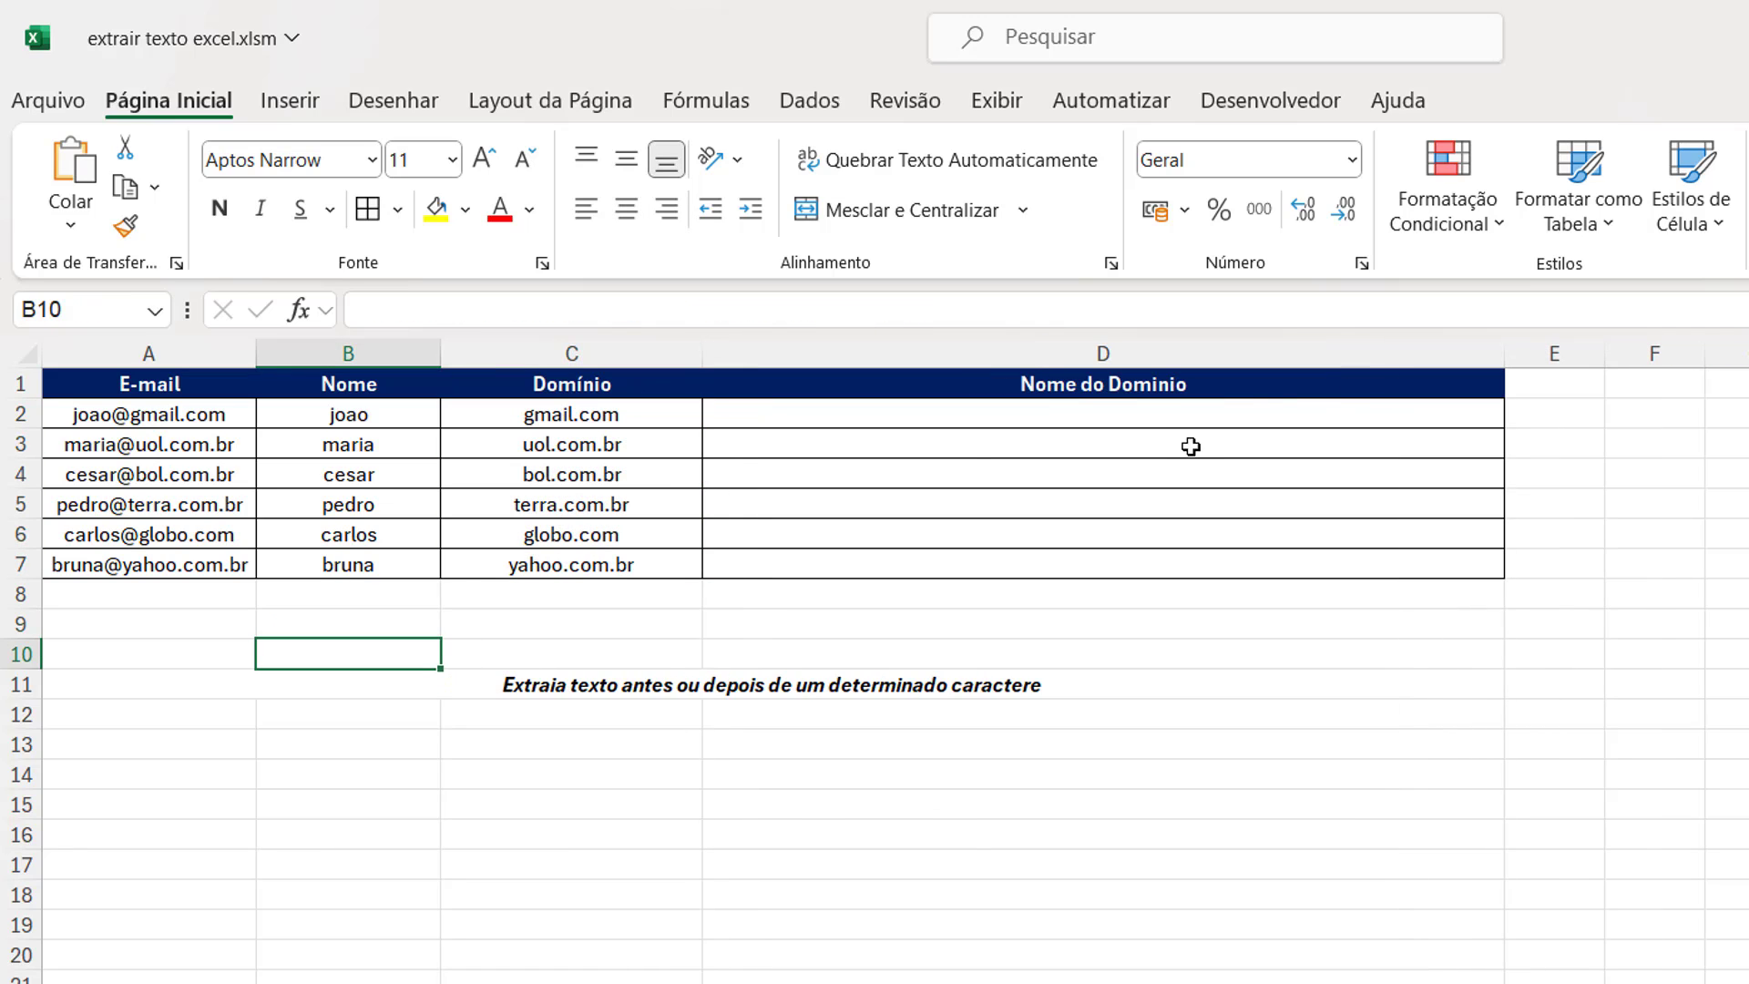
{"action": "double_click", "coordinate": [1140, 409]}
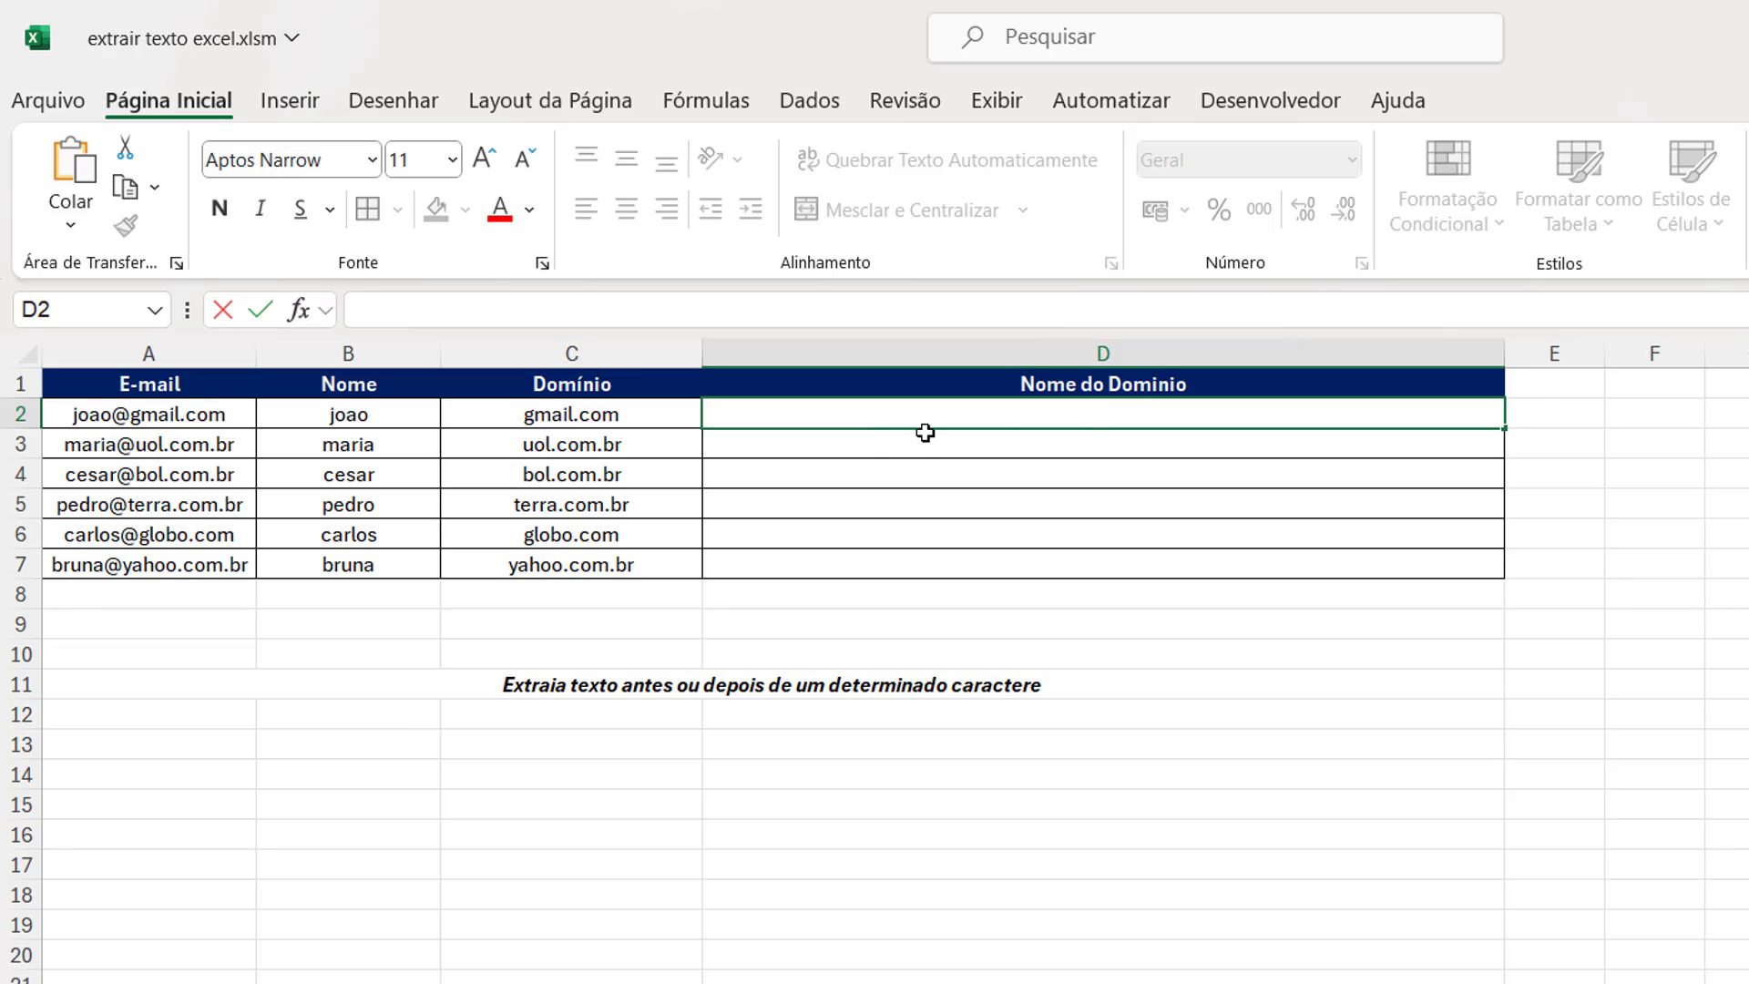
{"action": "key", "text": "Escape"}
{"action": "left_click_drag", "start_coordinate": [1505, 353], "coordinate": [1637, 351]}
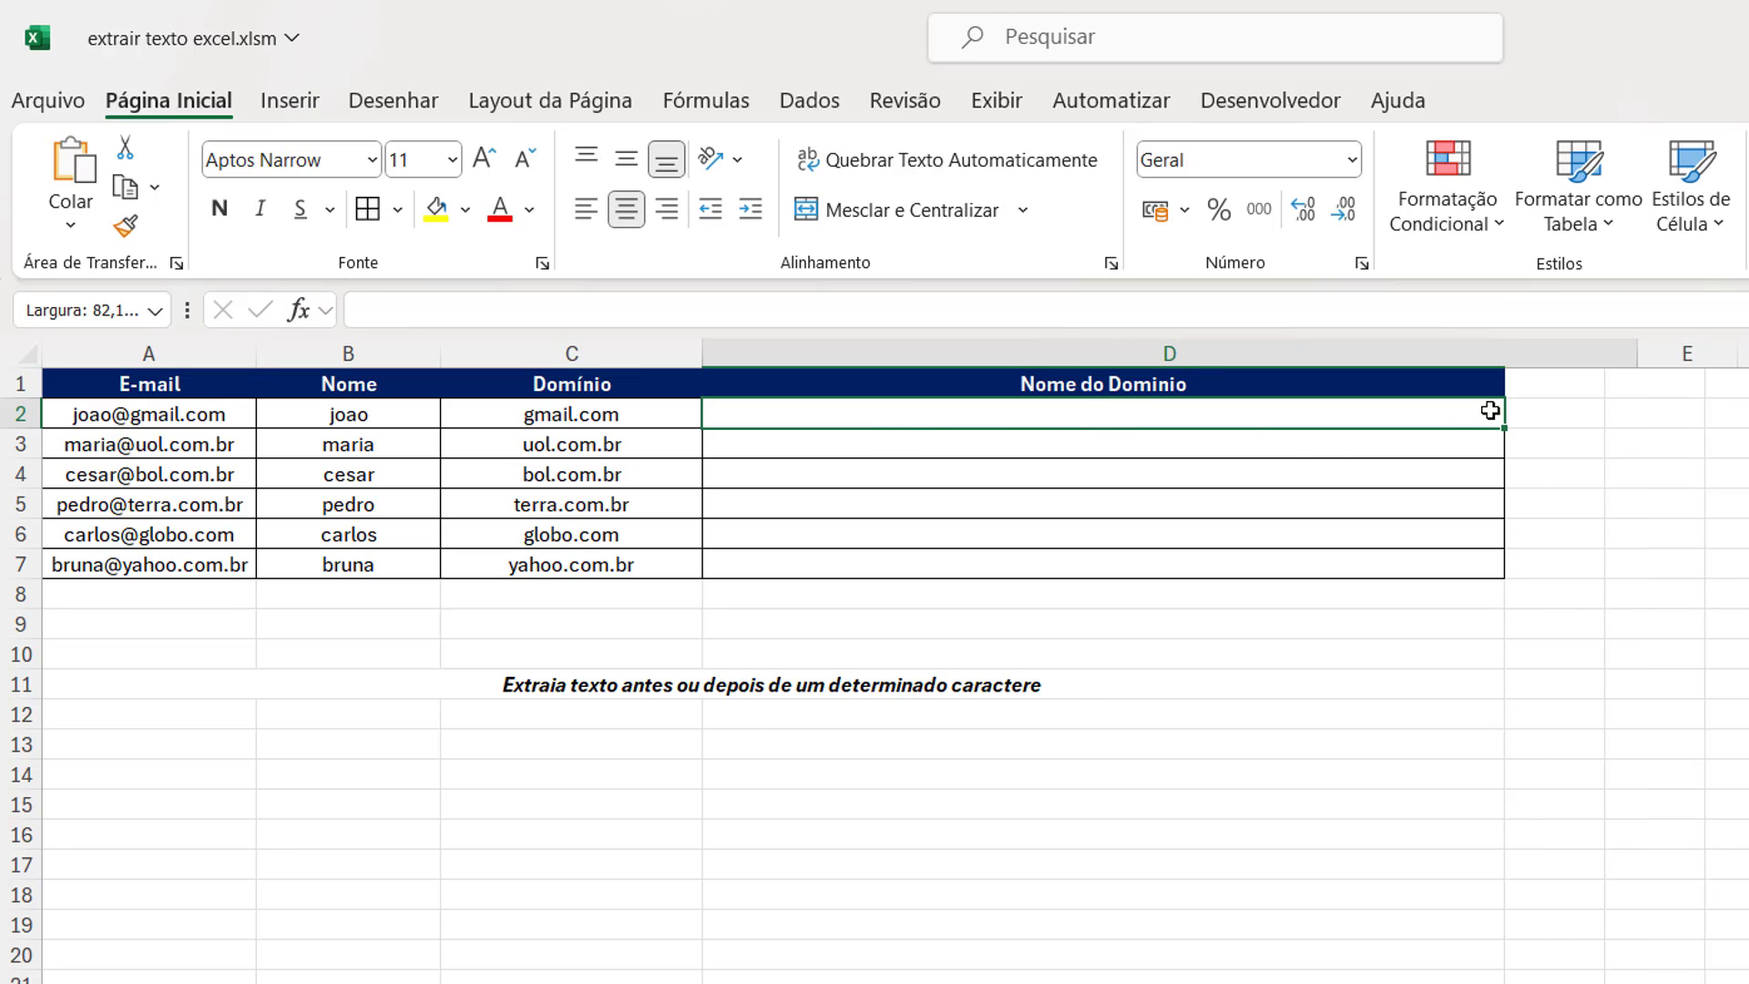
Begin an EXT.TEXTO formula in D2 with A2 as the text and LOCALIZAR("@";A2) for the starting position
{"action": "double_click", "coordinate": [1240, 414]}
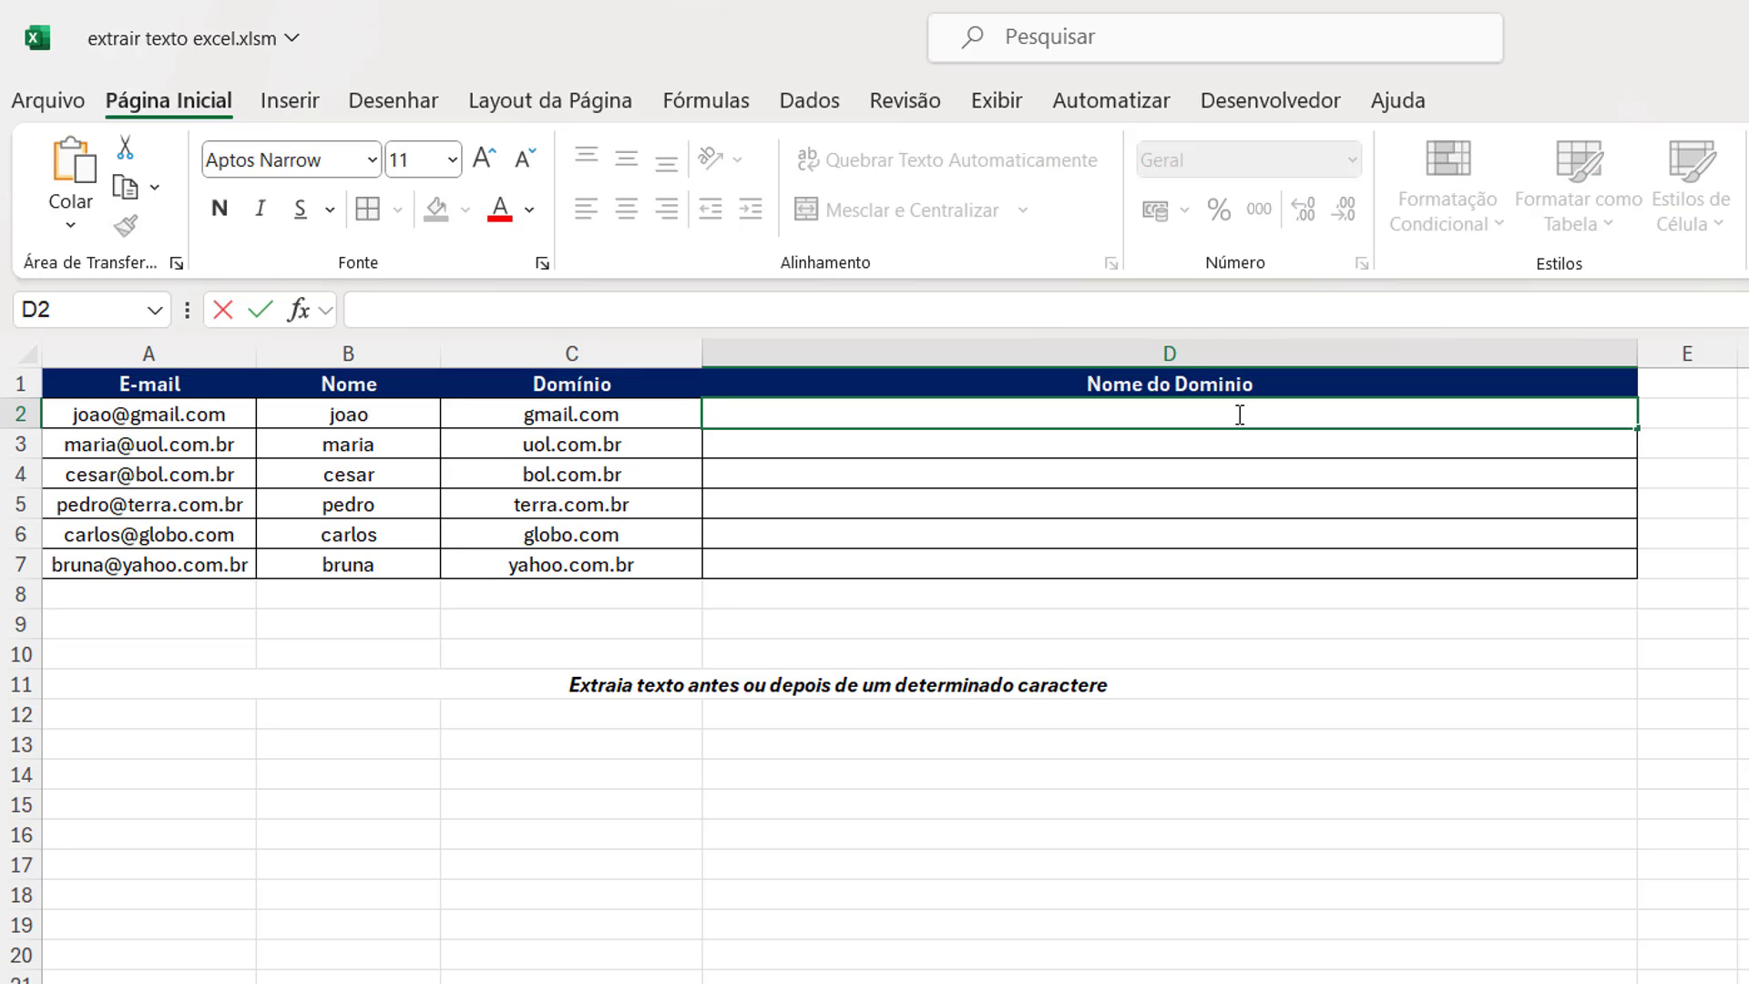
{"action": "type", "text": "="}
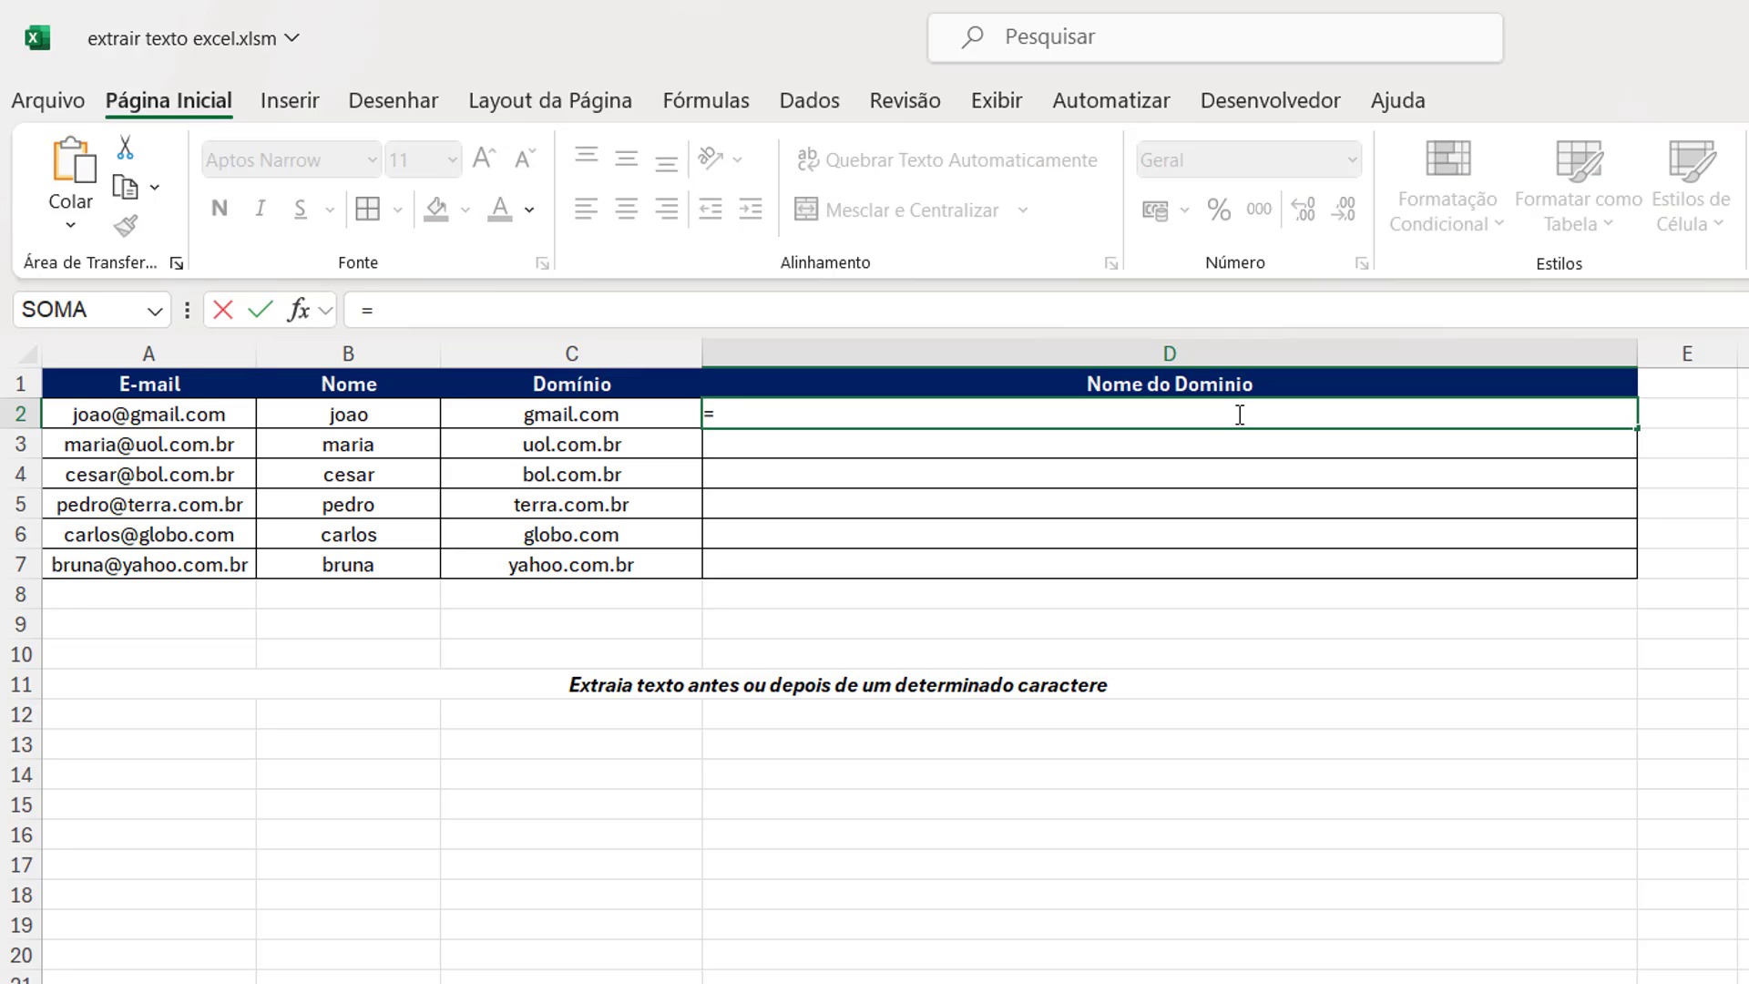
{"action": "type", "text": "EXT"}
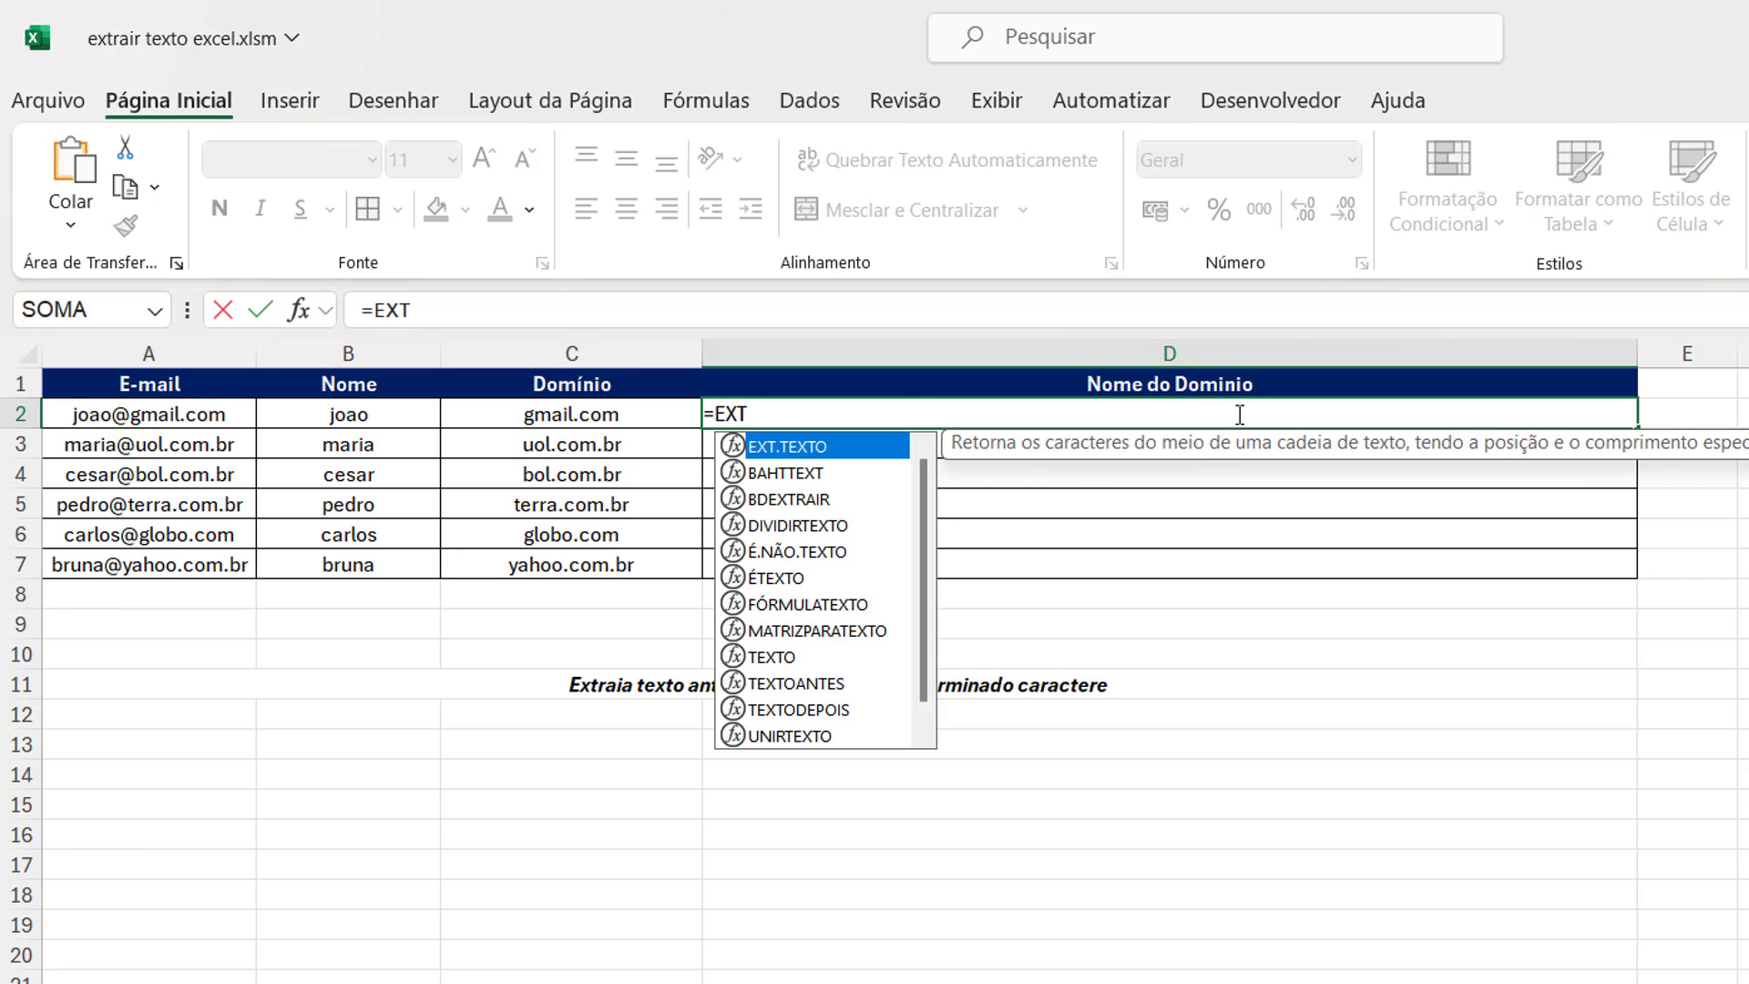
{"action": "key", "text": "Tab"}
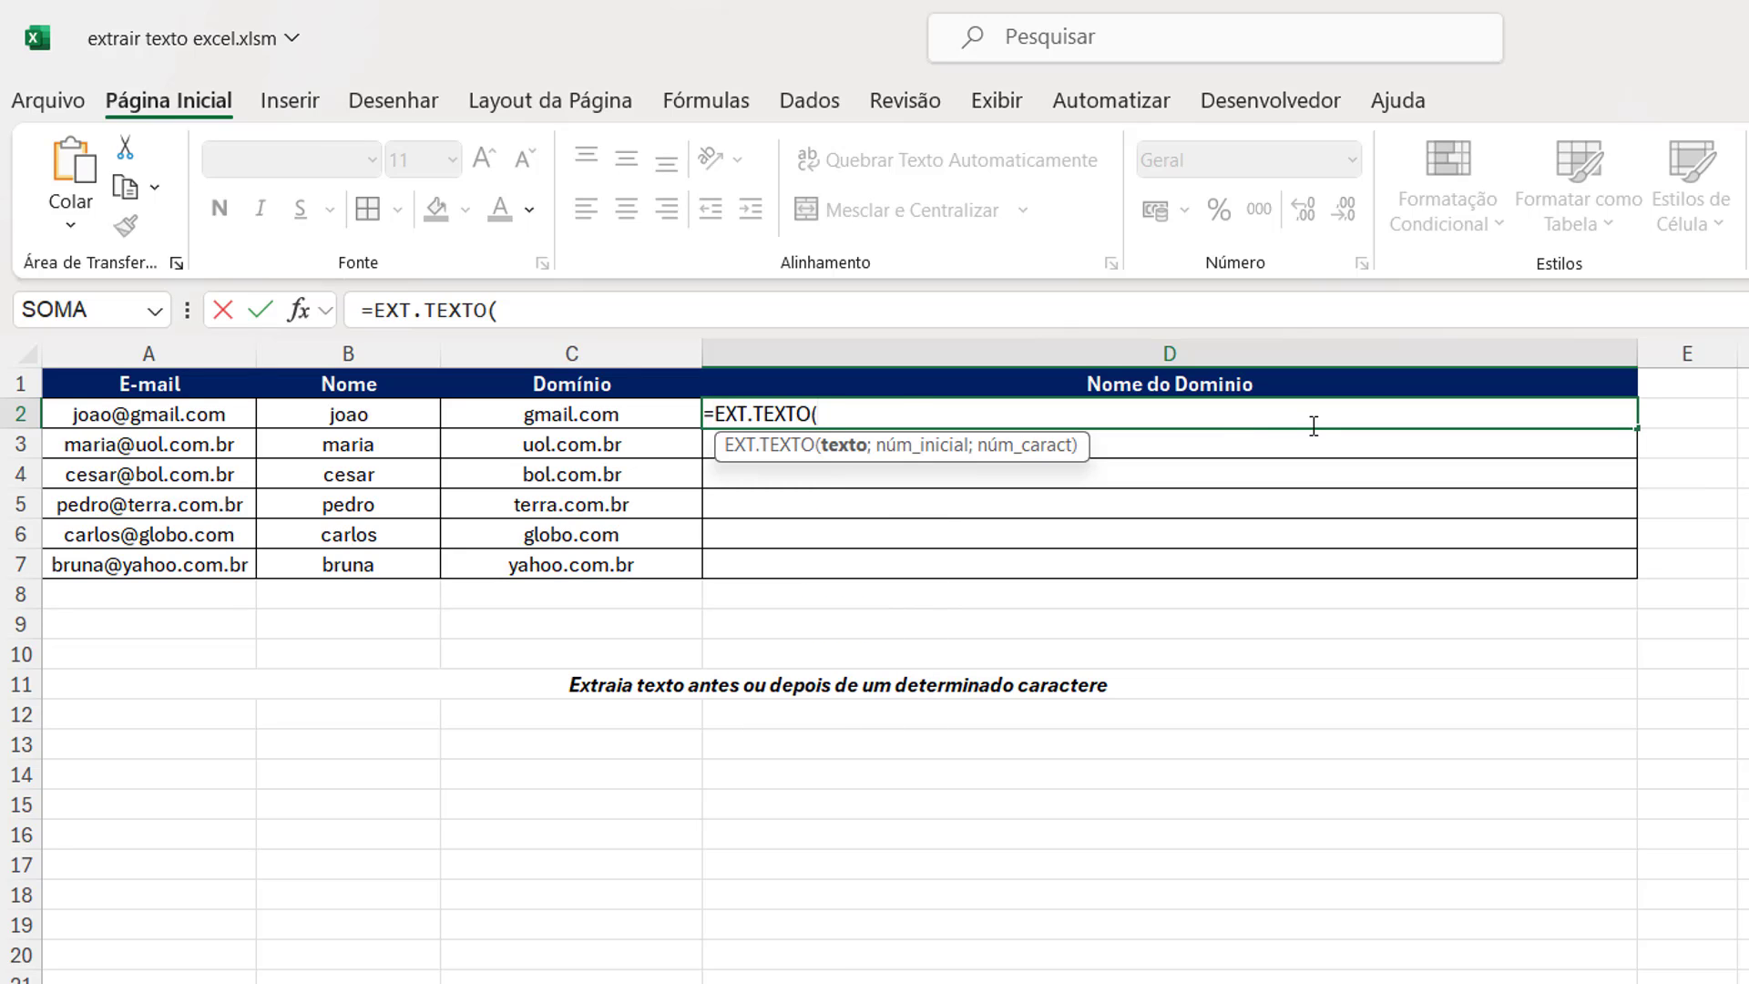
{"action": "left_click", "coordinate": [222, 415]}
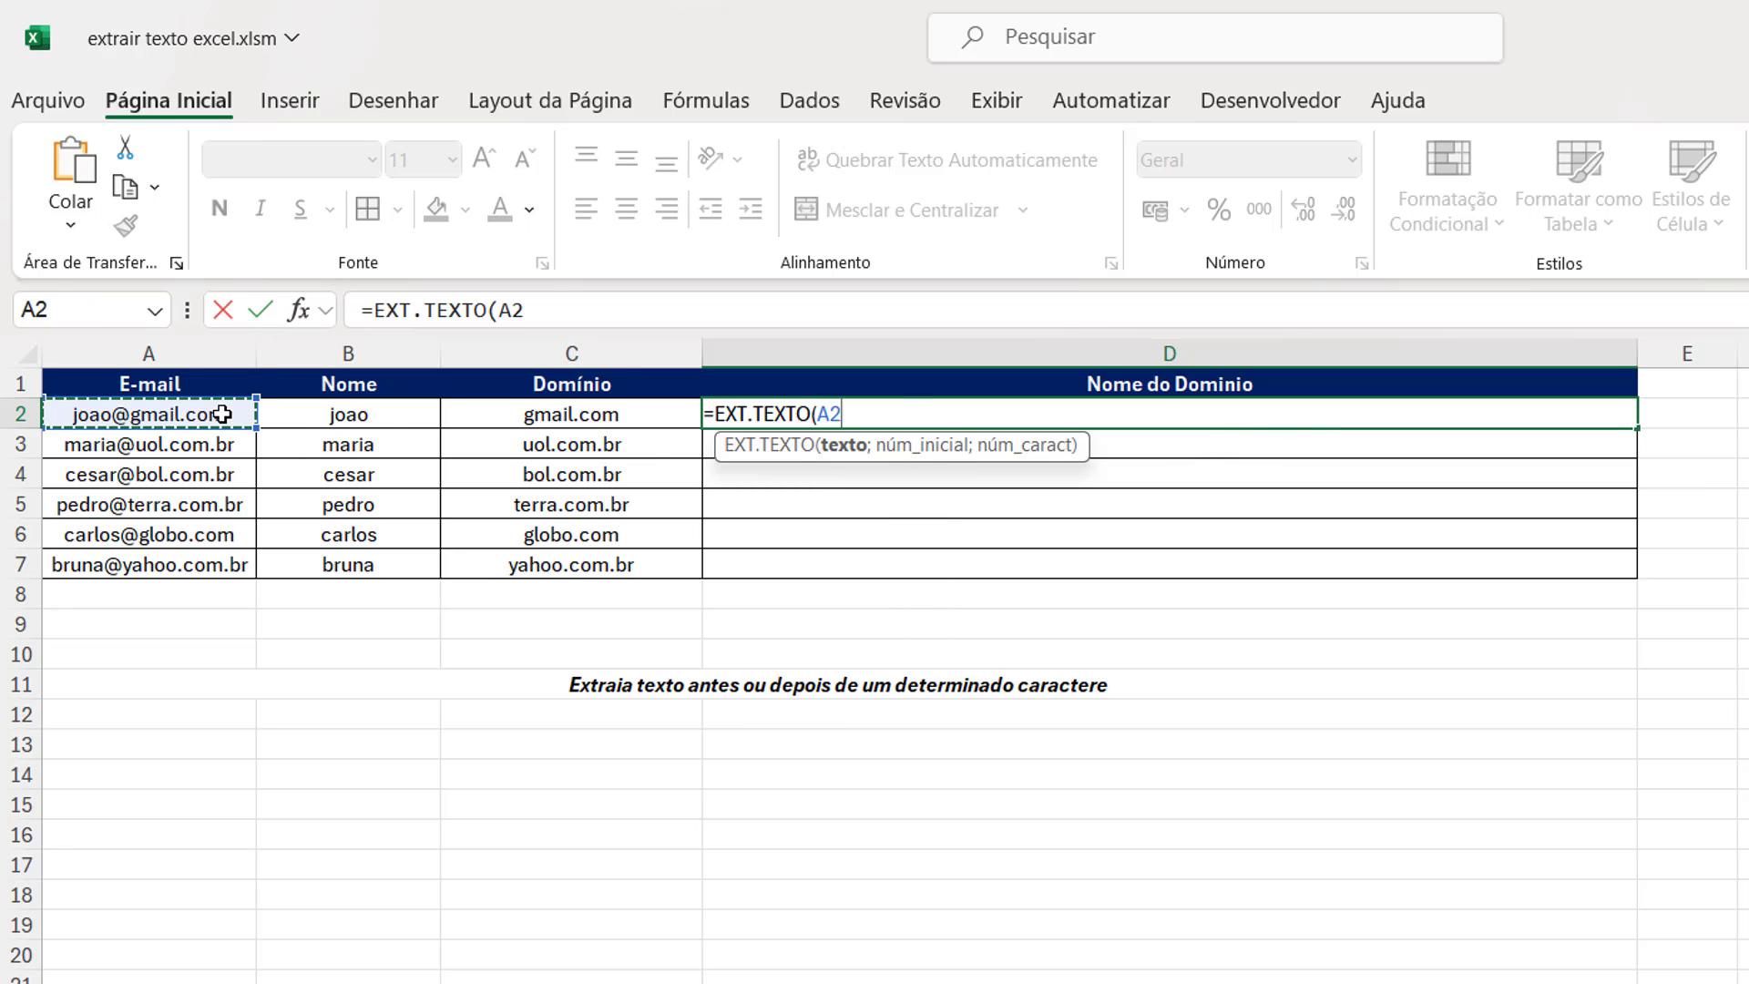
{"action": "type", "text": ";"}
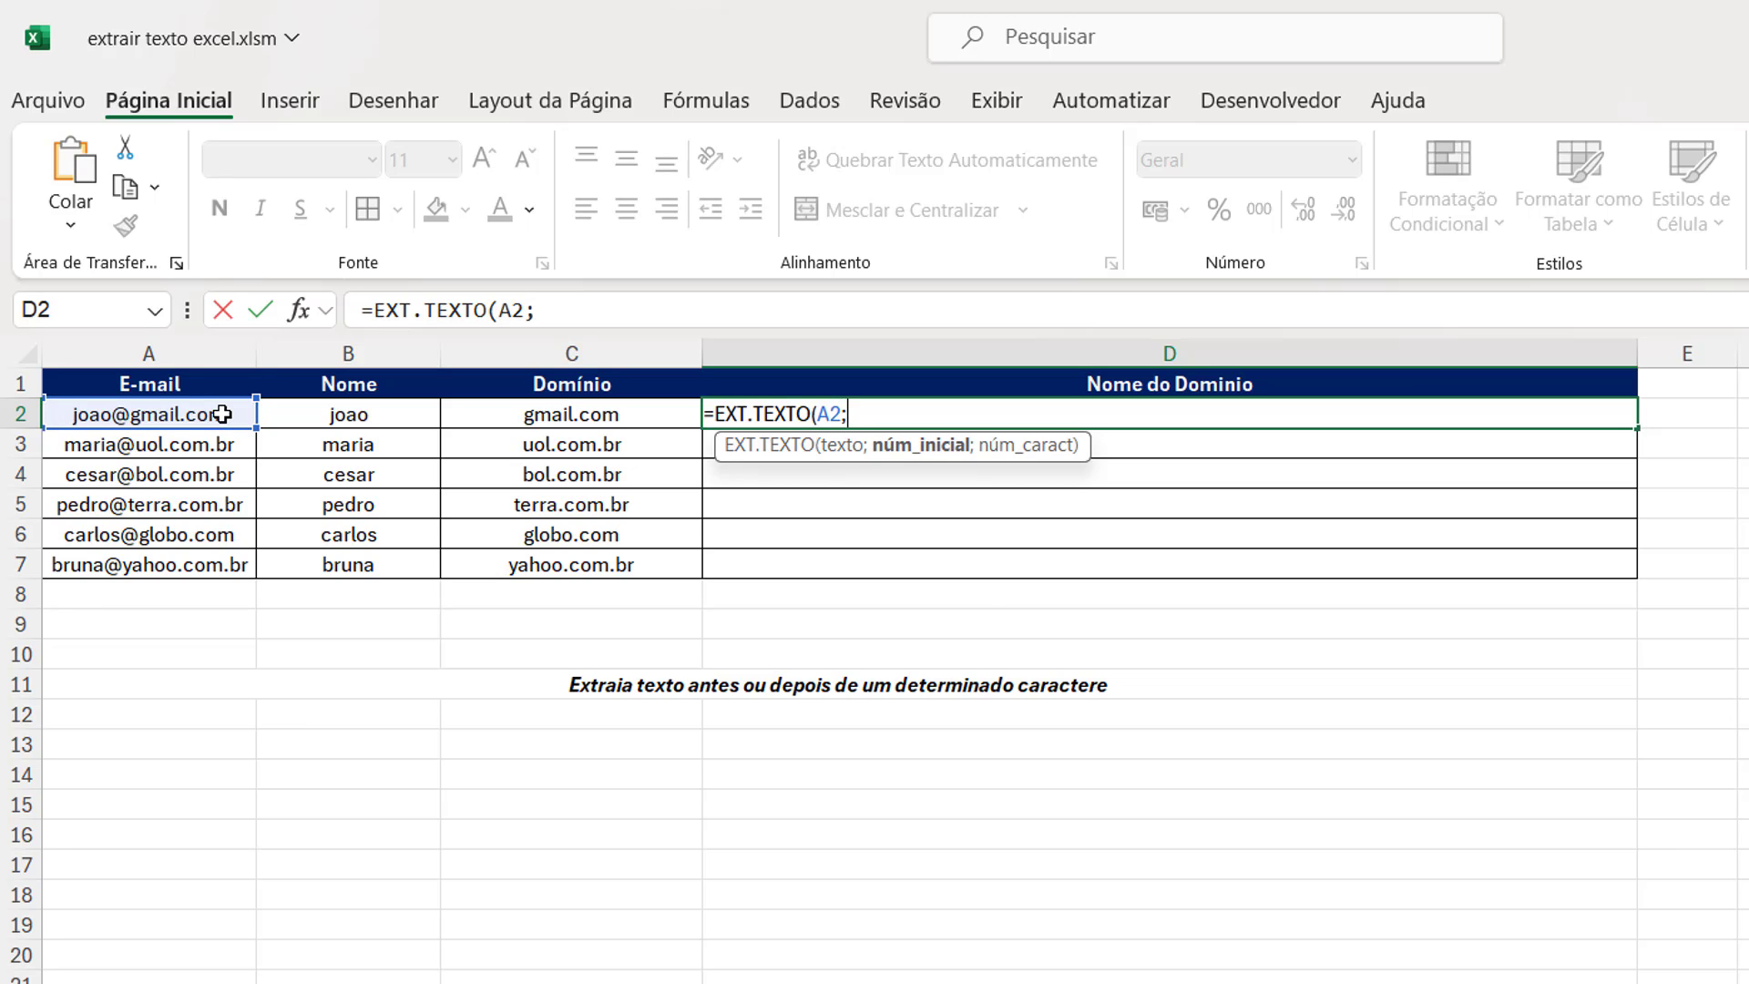
{"action": "type", "text": "LOCA"}
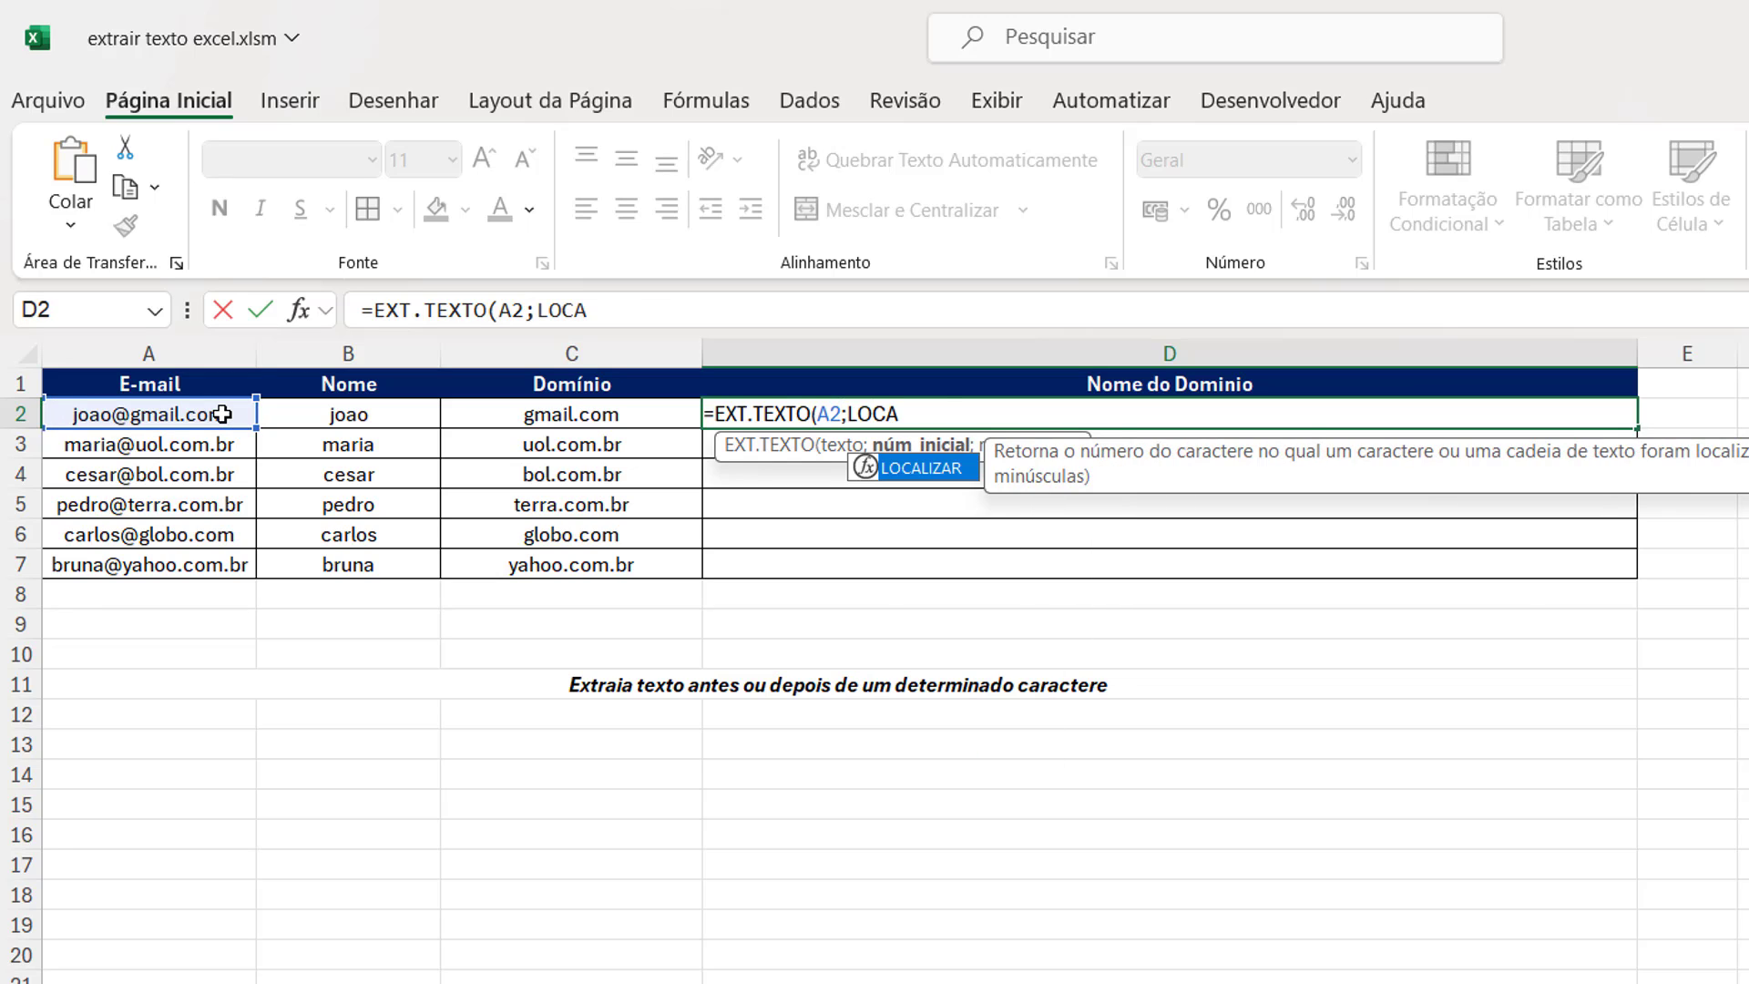
{"action": "key", "text": "Tab"}
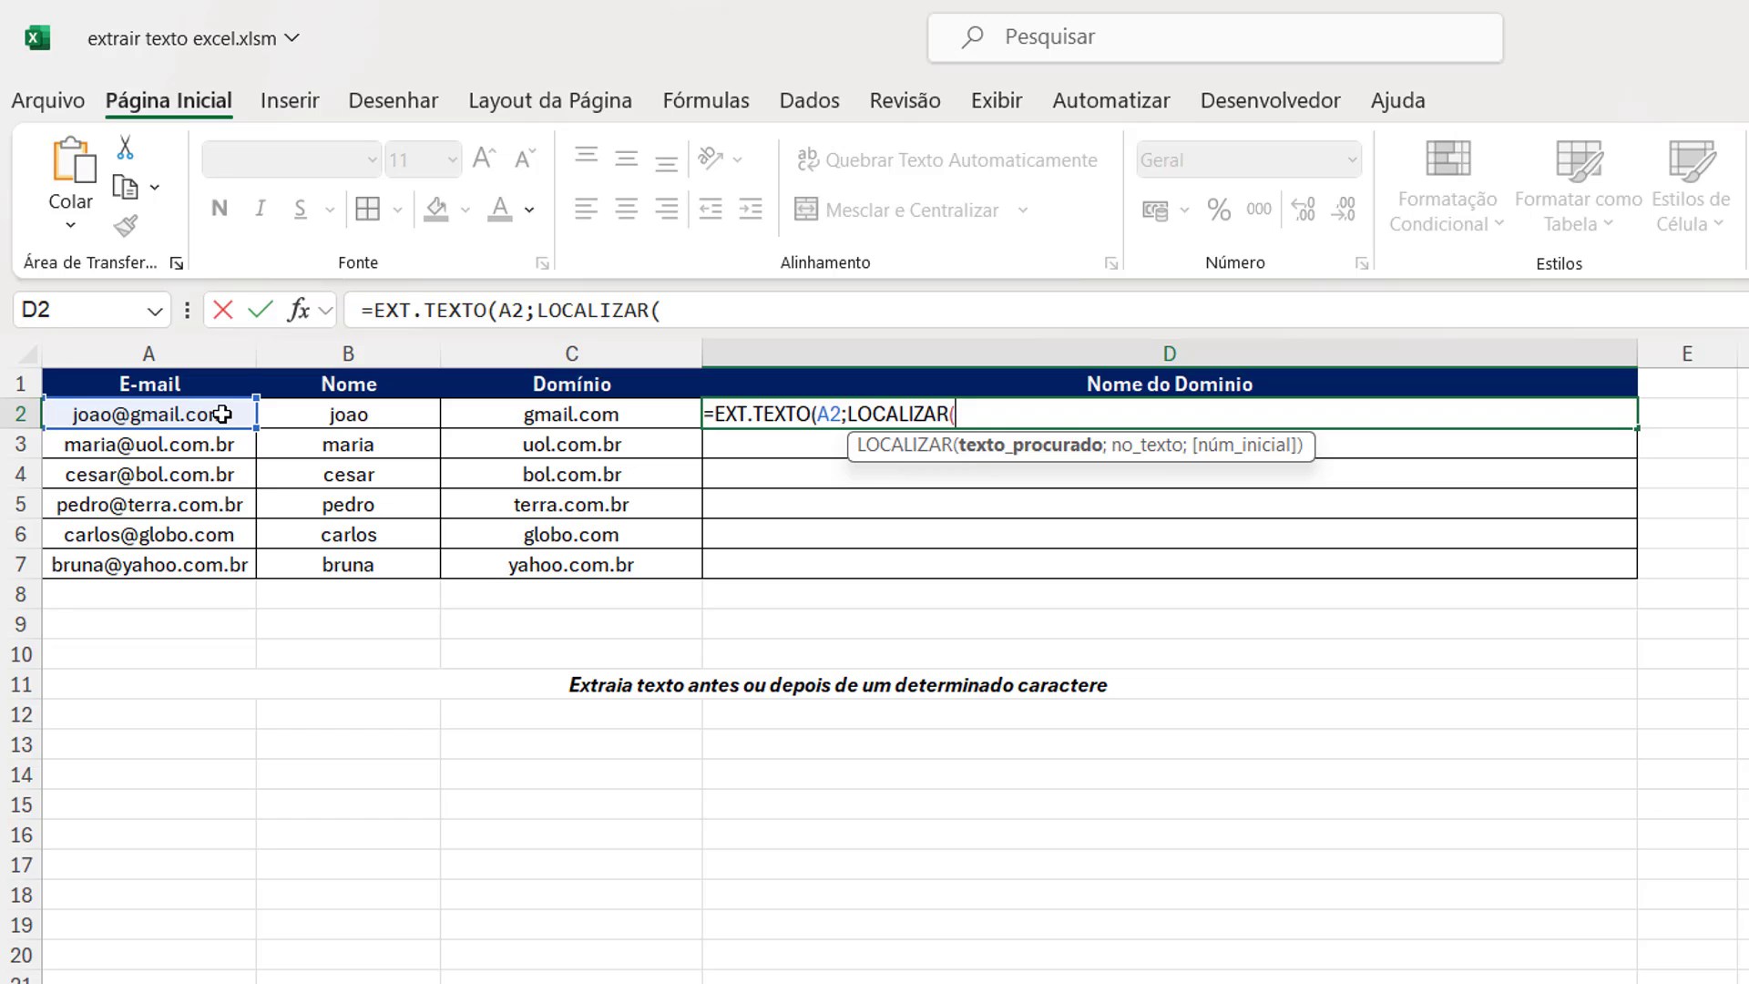
{"action": "type", "text": "\"@\";"}
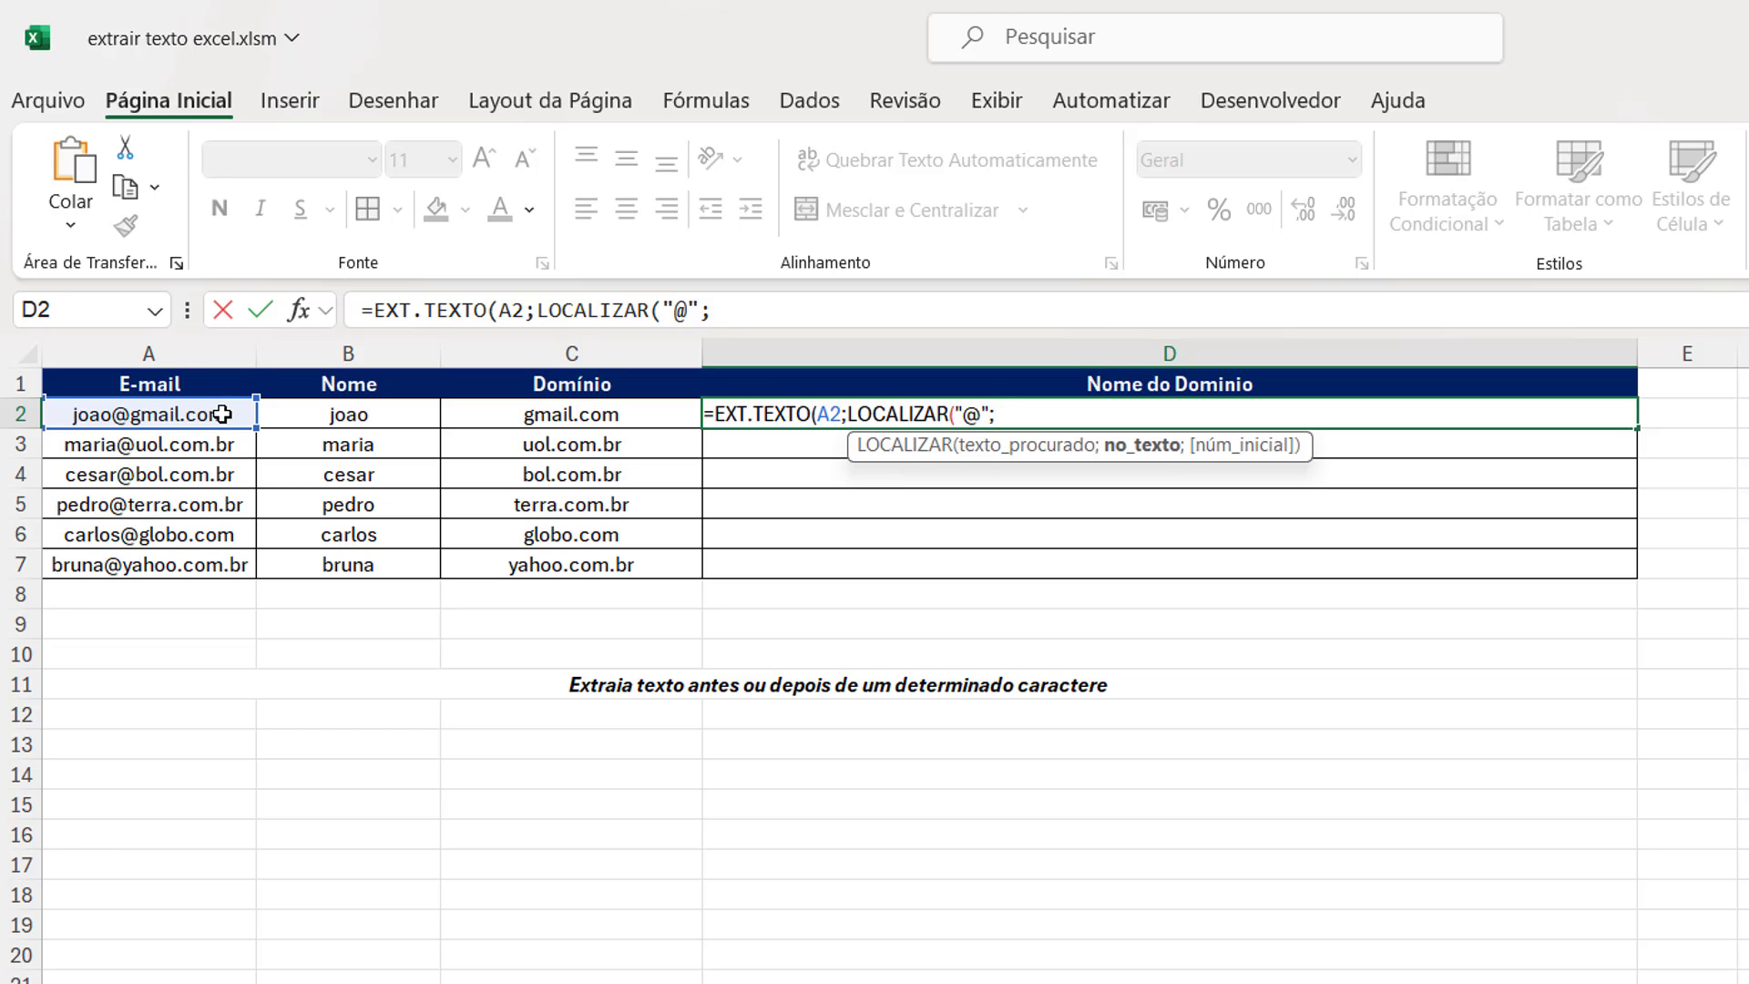
{"action": "left_click", "coordinate": [222, 415]}
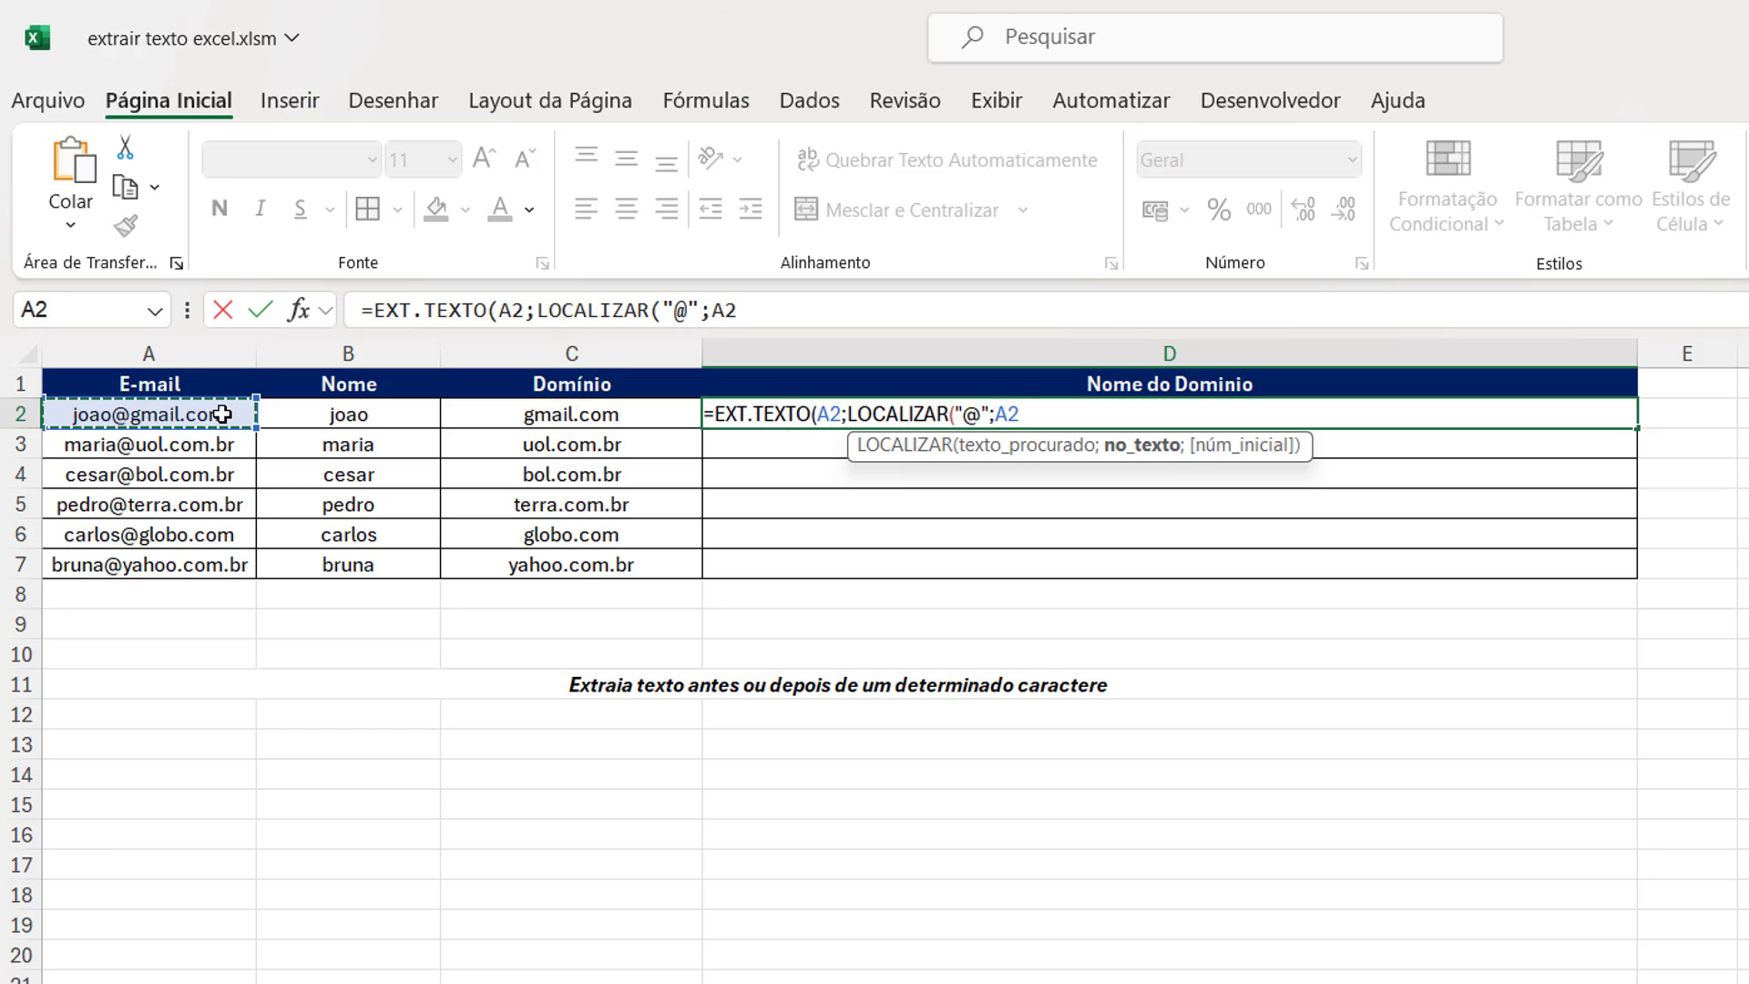
{"action": "type", "text": ")"}
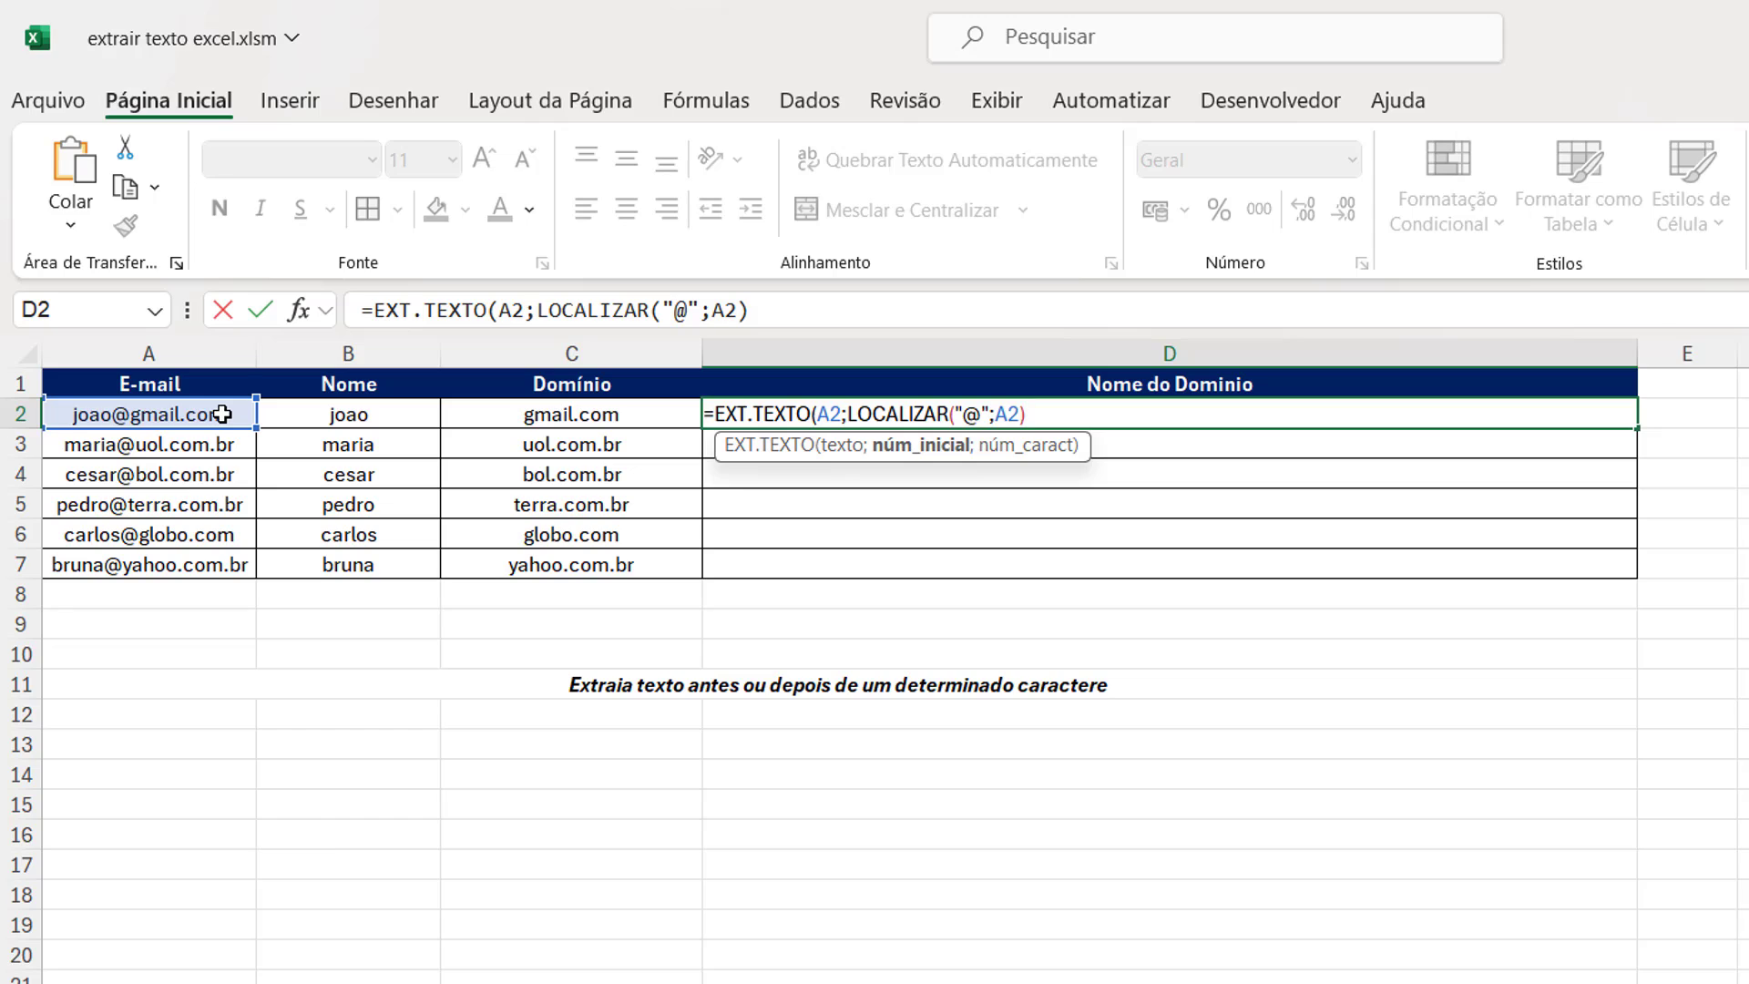
Complete the D2 formula by adding +1 to the starting position and using LOCALIZAR(".";A2)-LOCALIZAR("@";A2)-1 as the character count
{"action": "type", "text": "+1;LOCALIZAR(\"."}
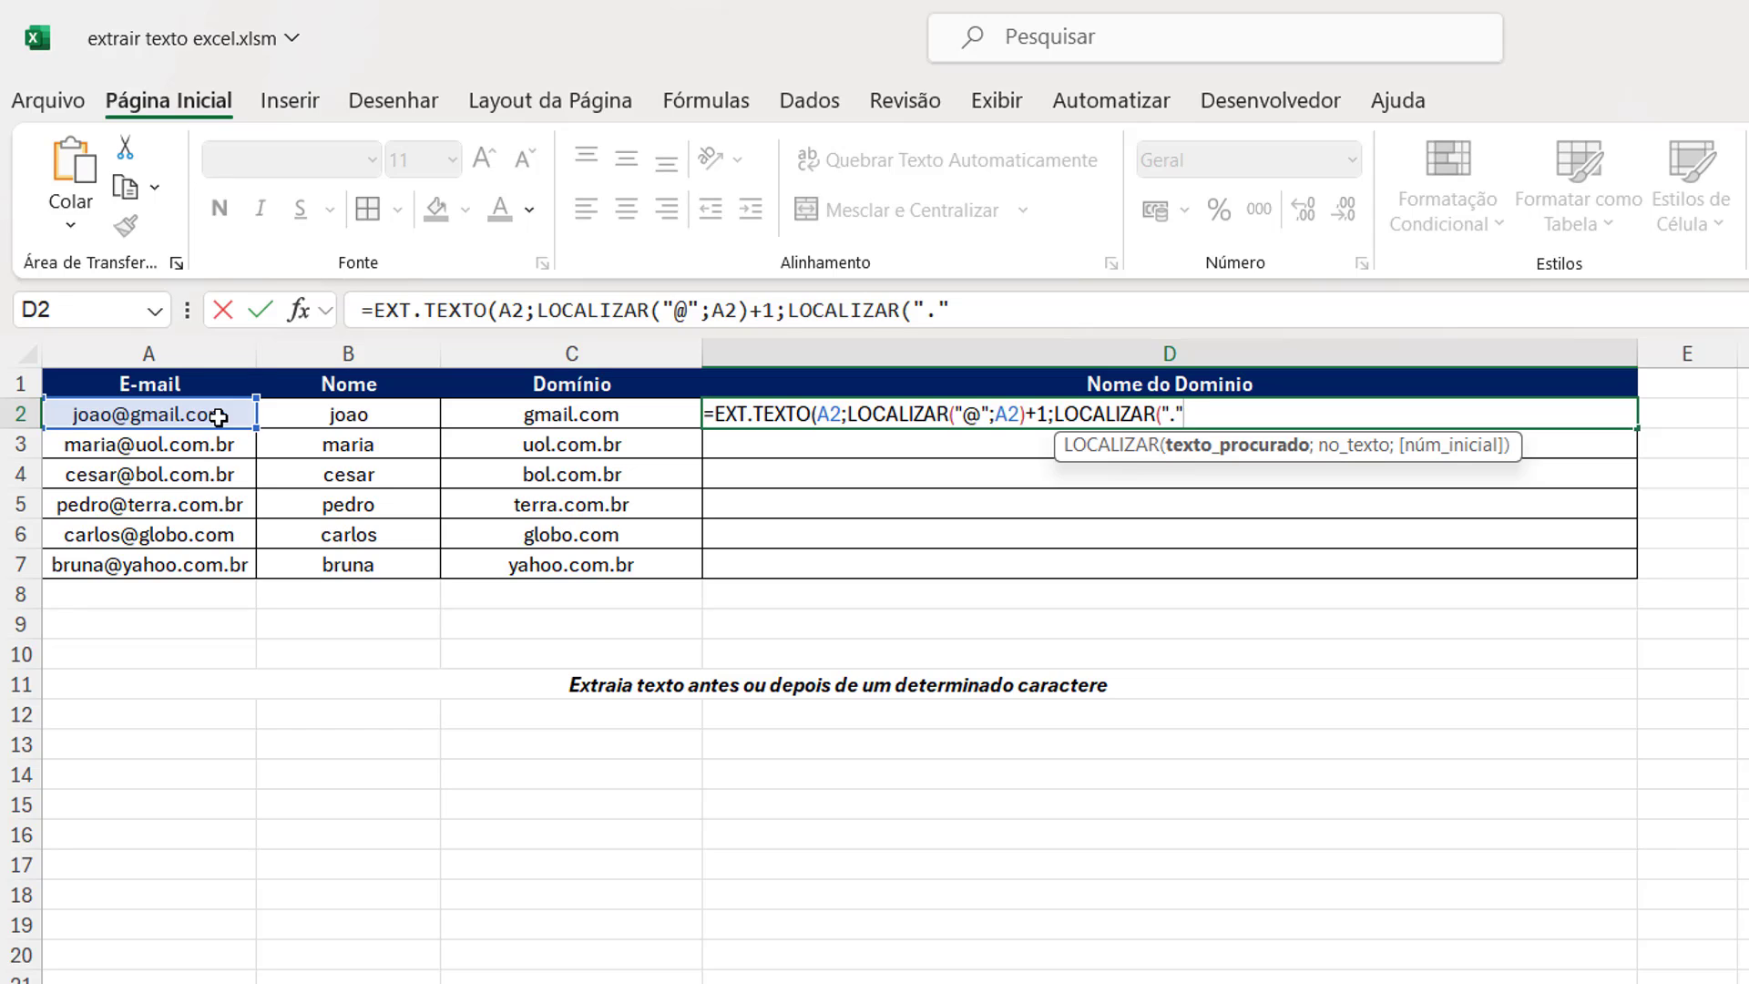
{"action": "type", "text": "\";"}
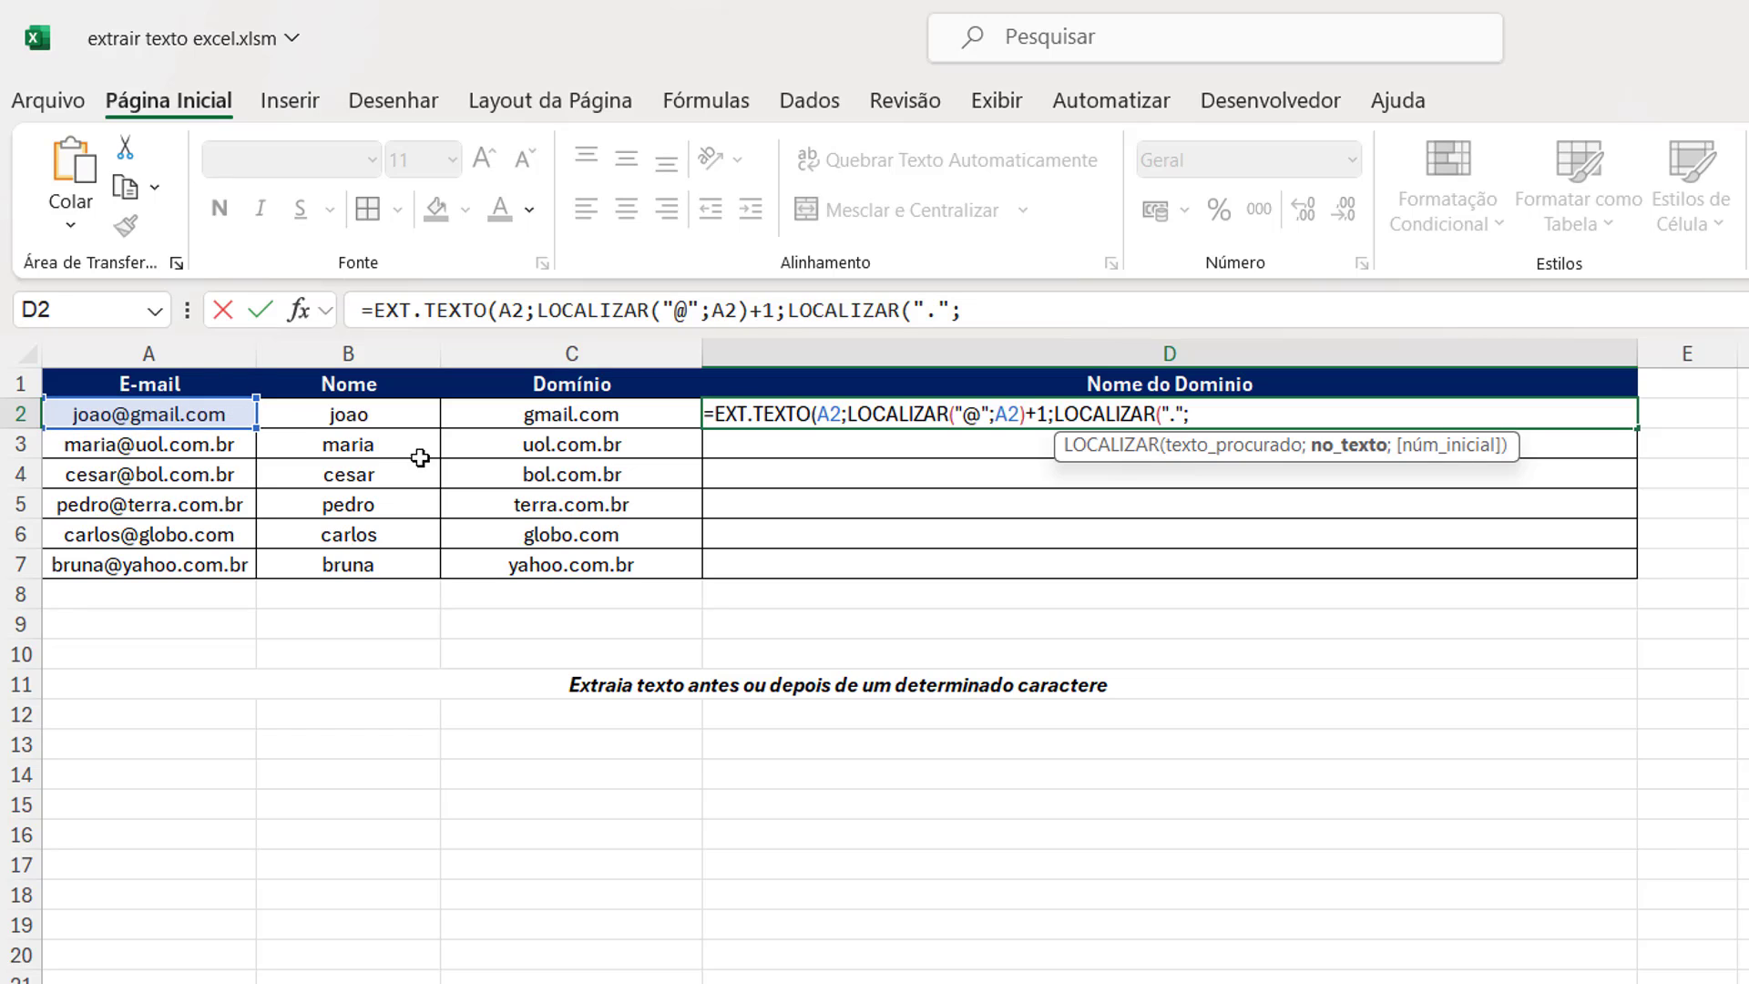
{"action": "left_click", "coordinate": [235, 414]}
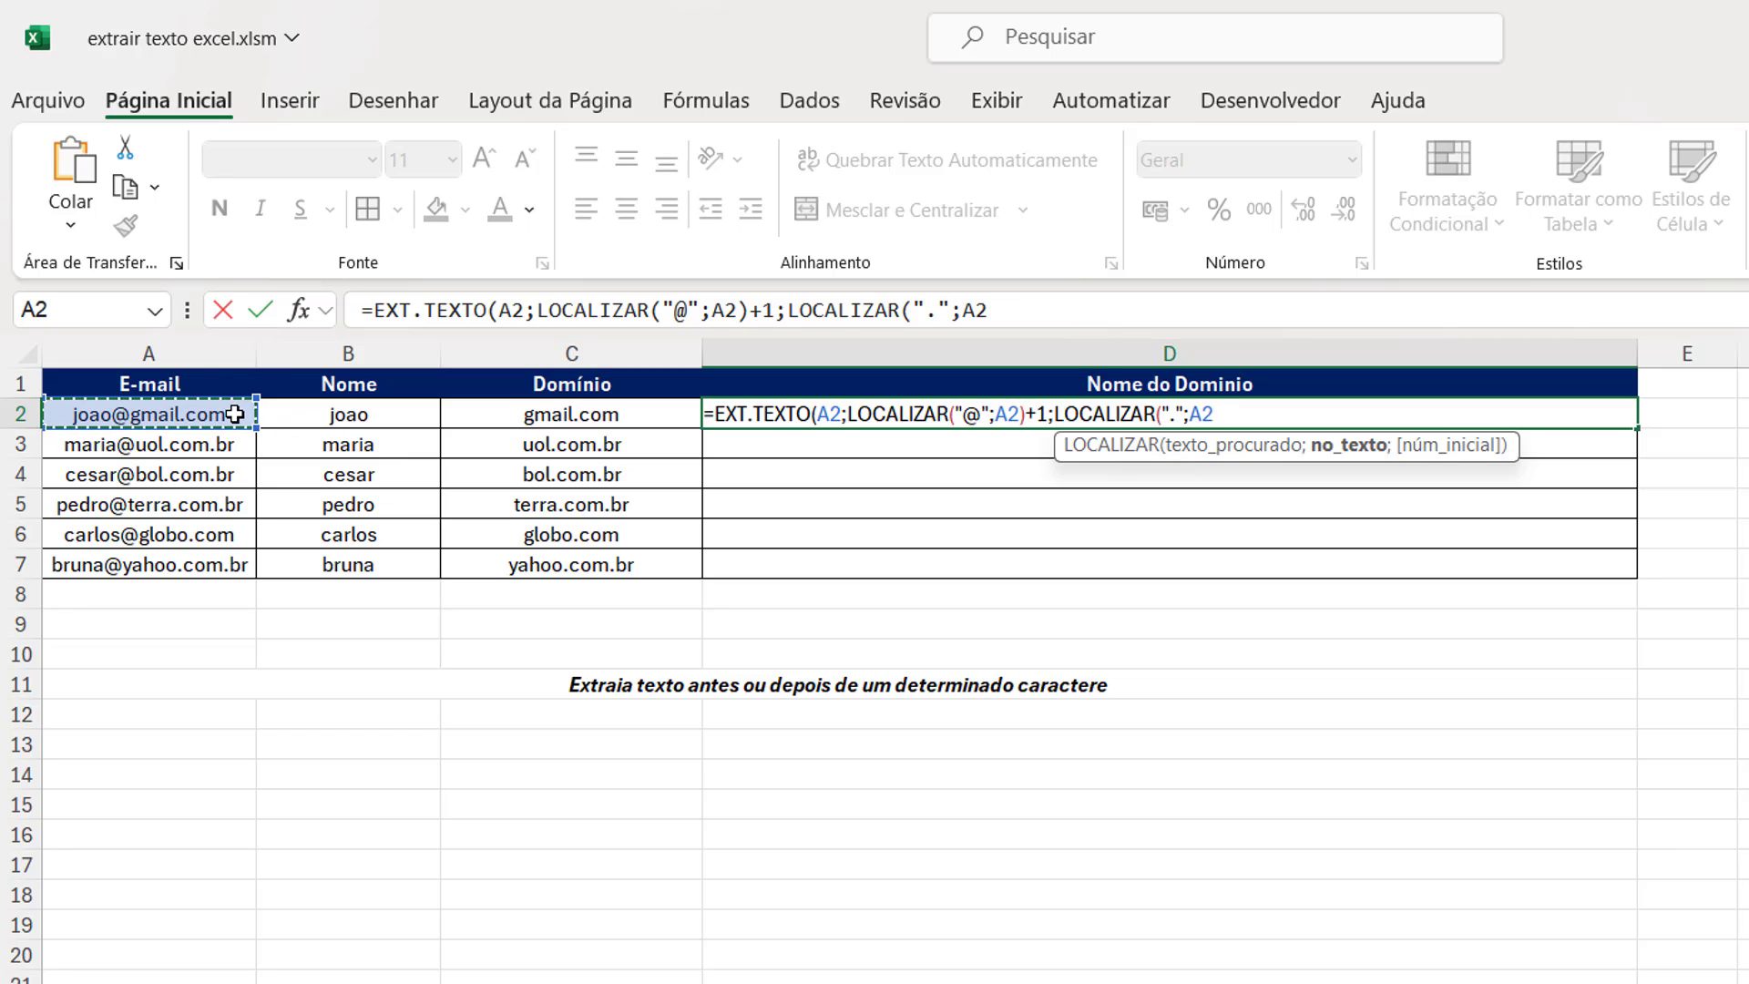
{"action": "type", "text": ")"}
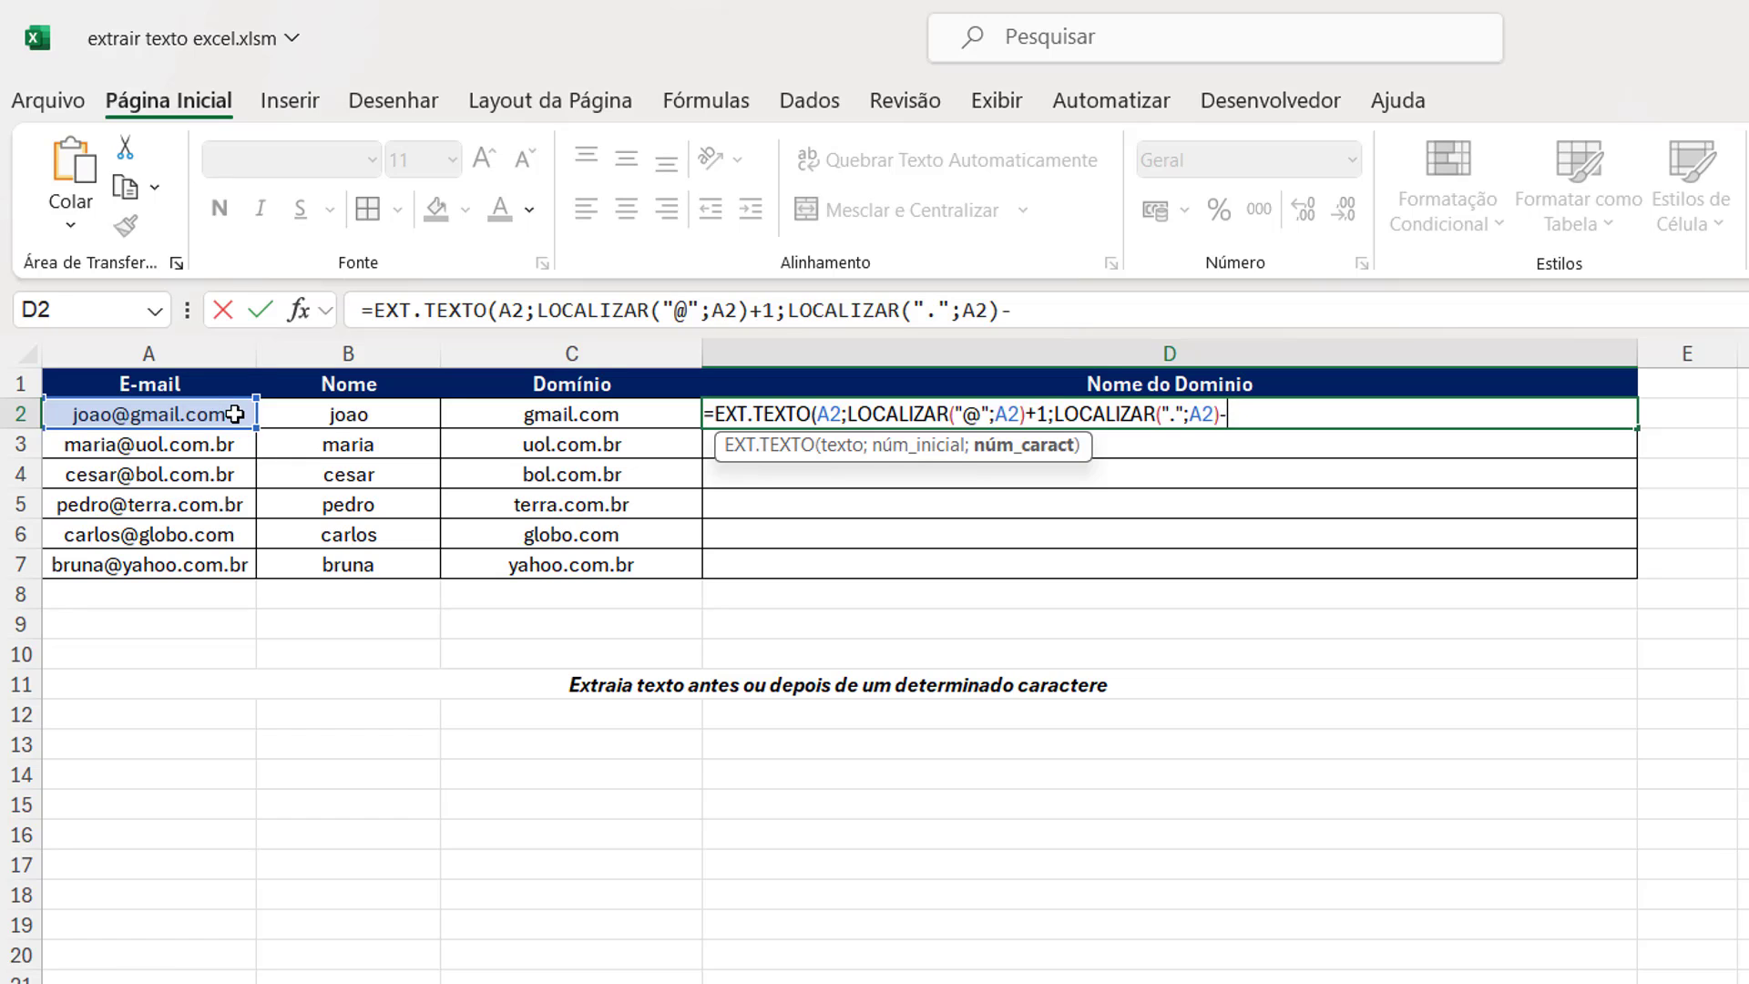
{"action": "type", "text": "-LOC"}
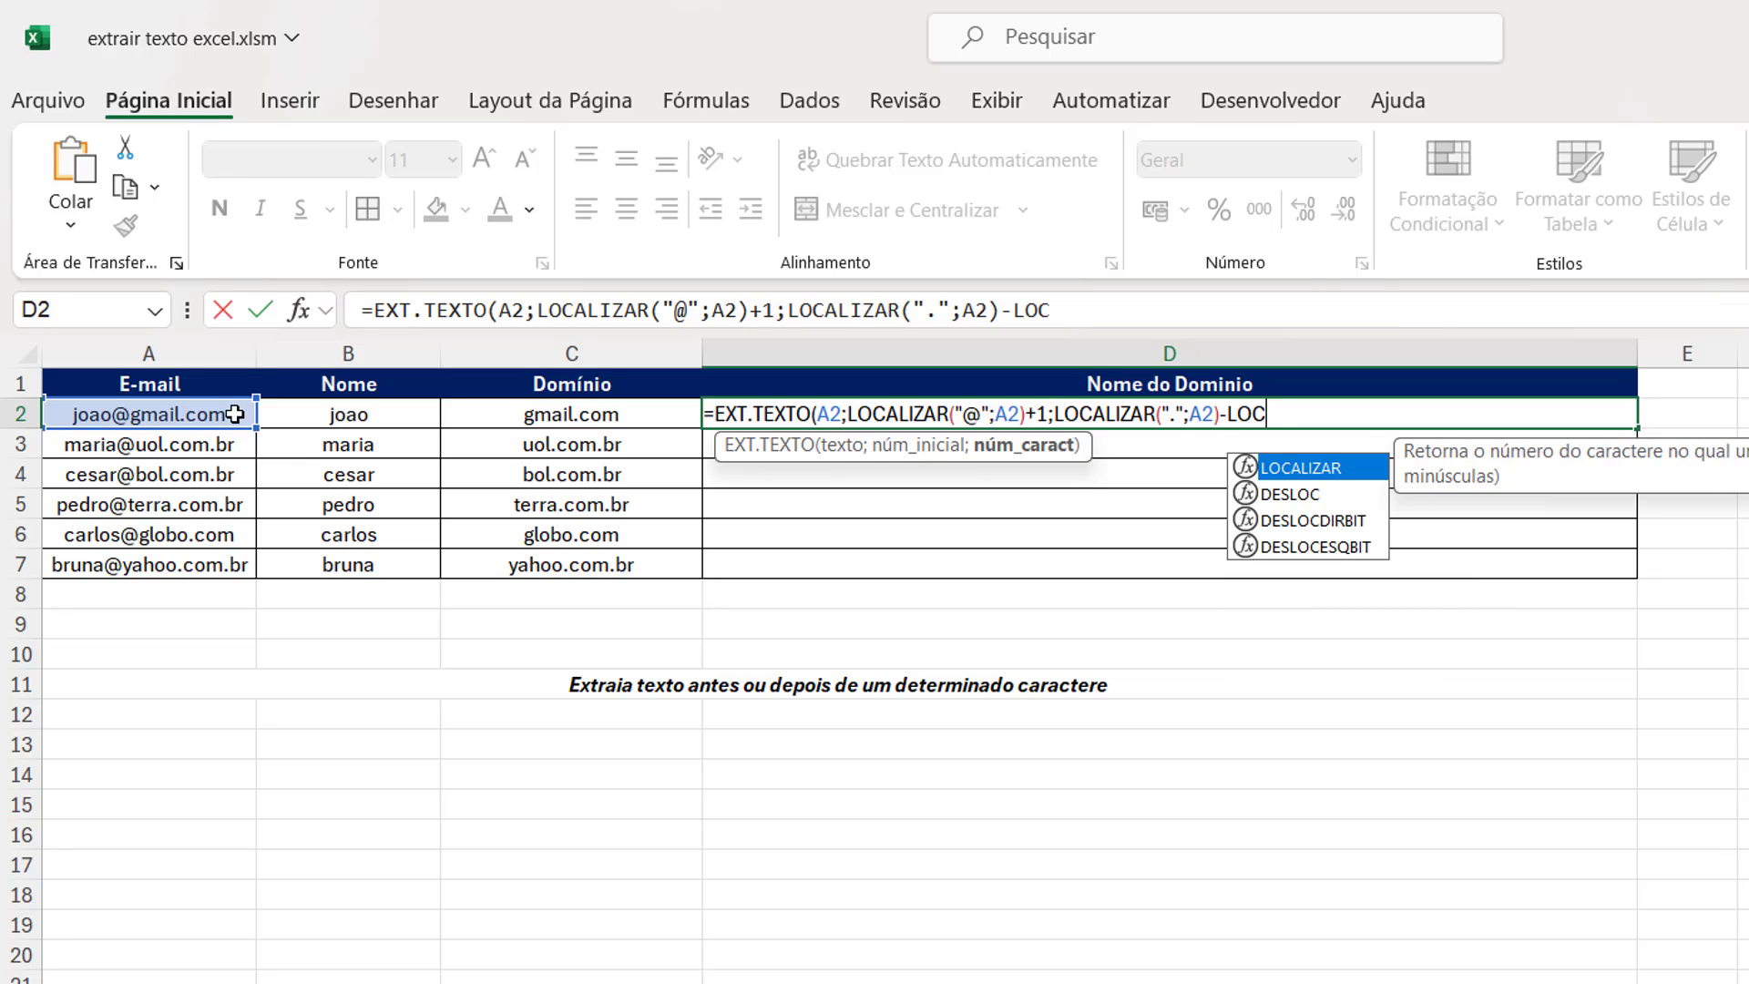
{"action": "key", "text": "Tab"}
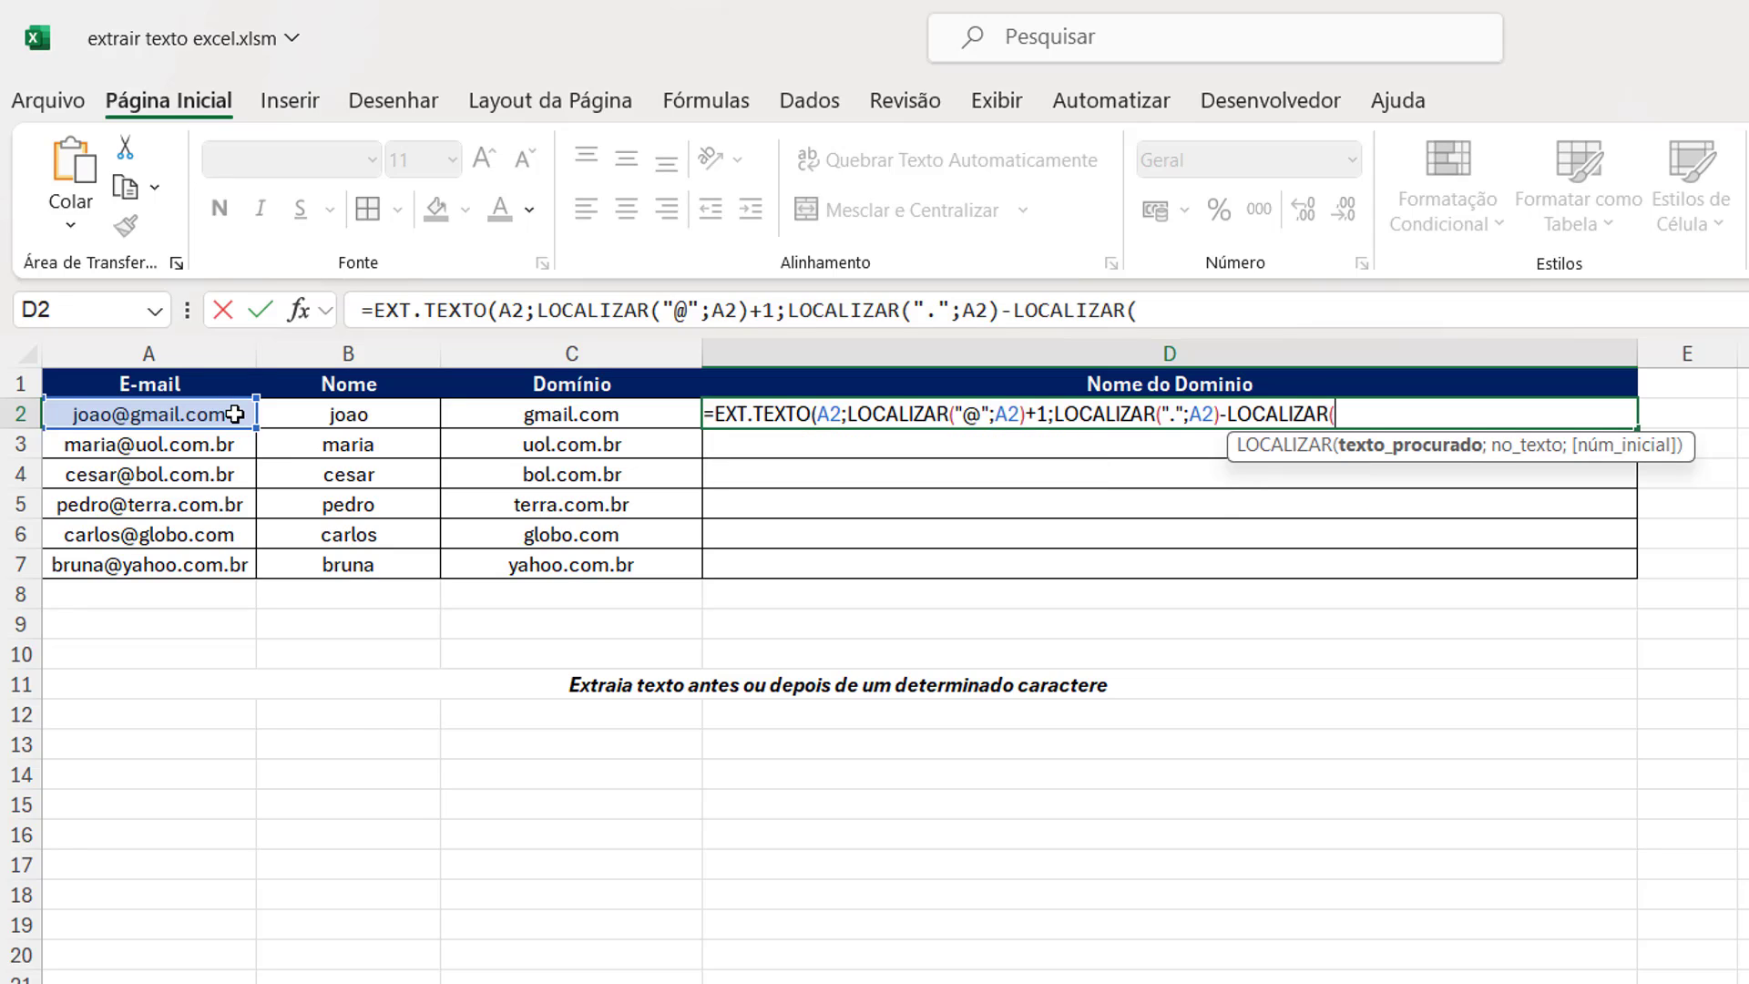
{"action": "type", "text": "\"@\";"}
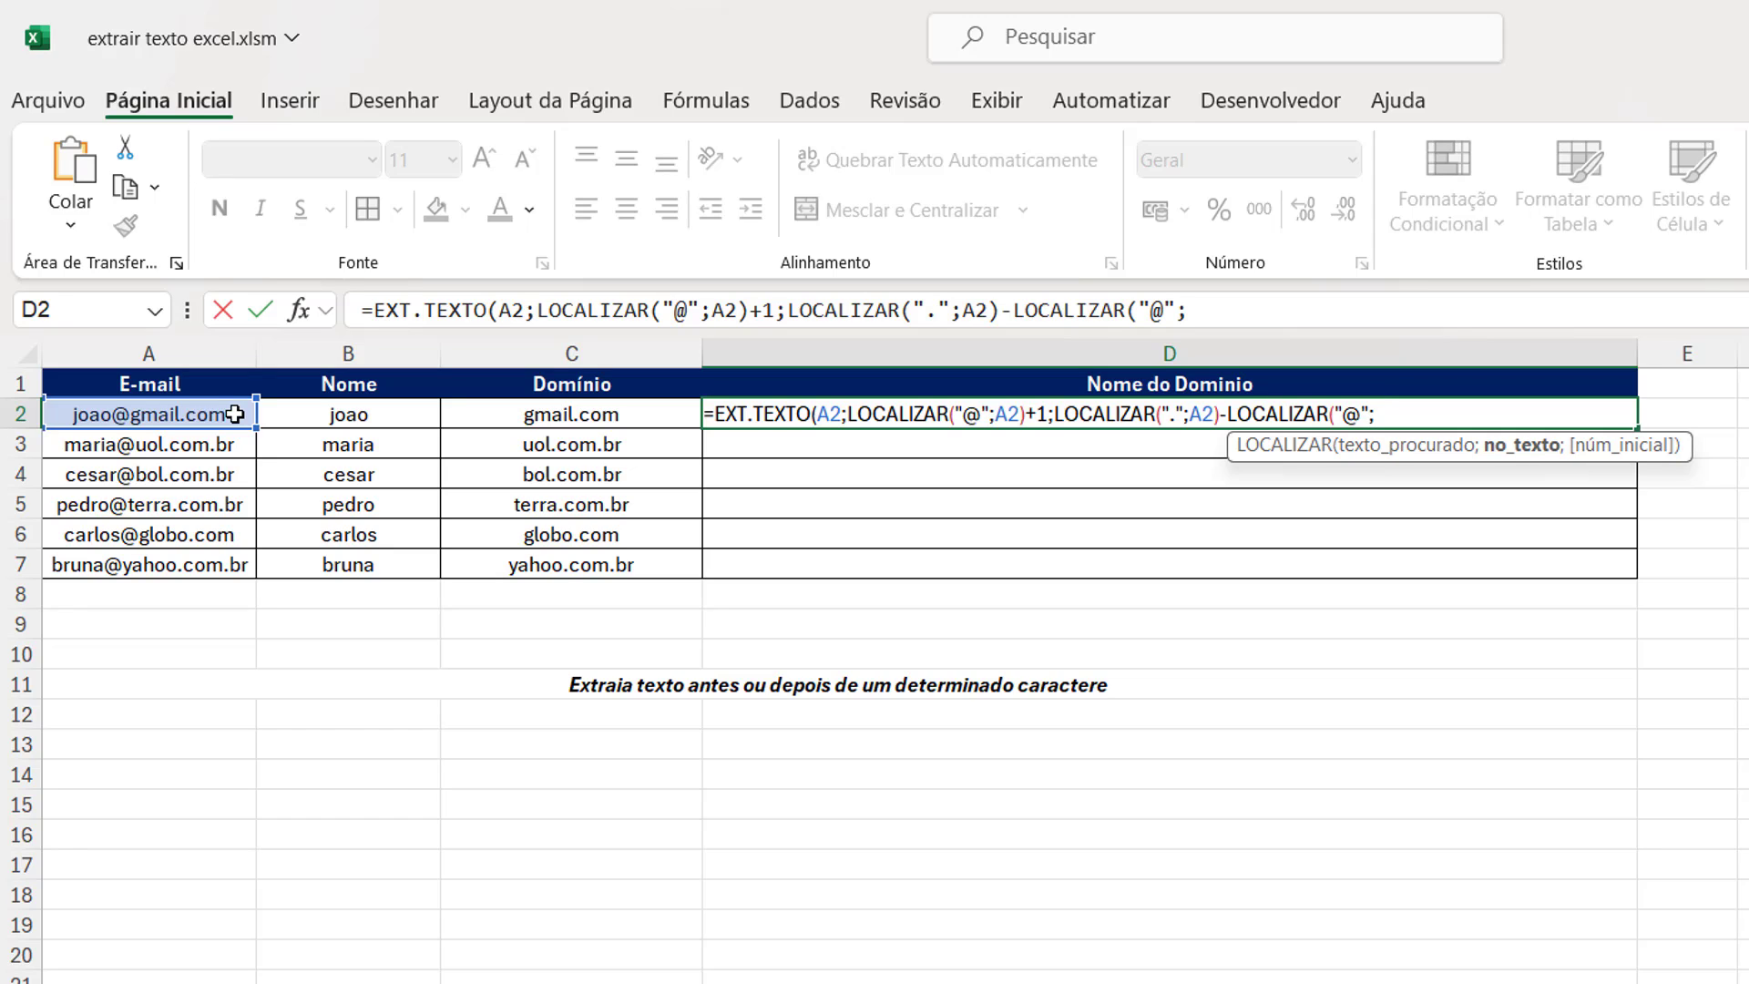
{"action": "left_click", "coordinate": [208, 413]}
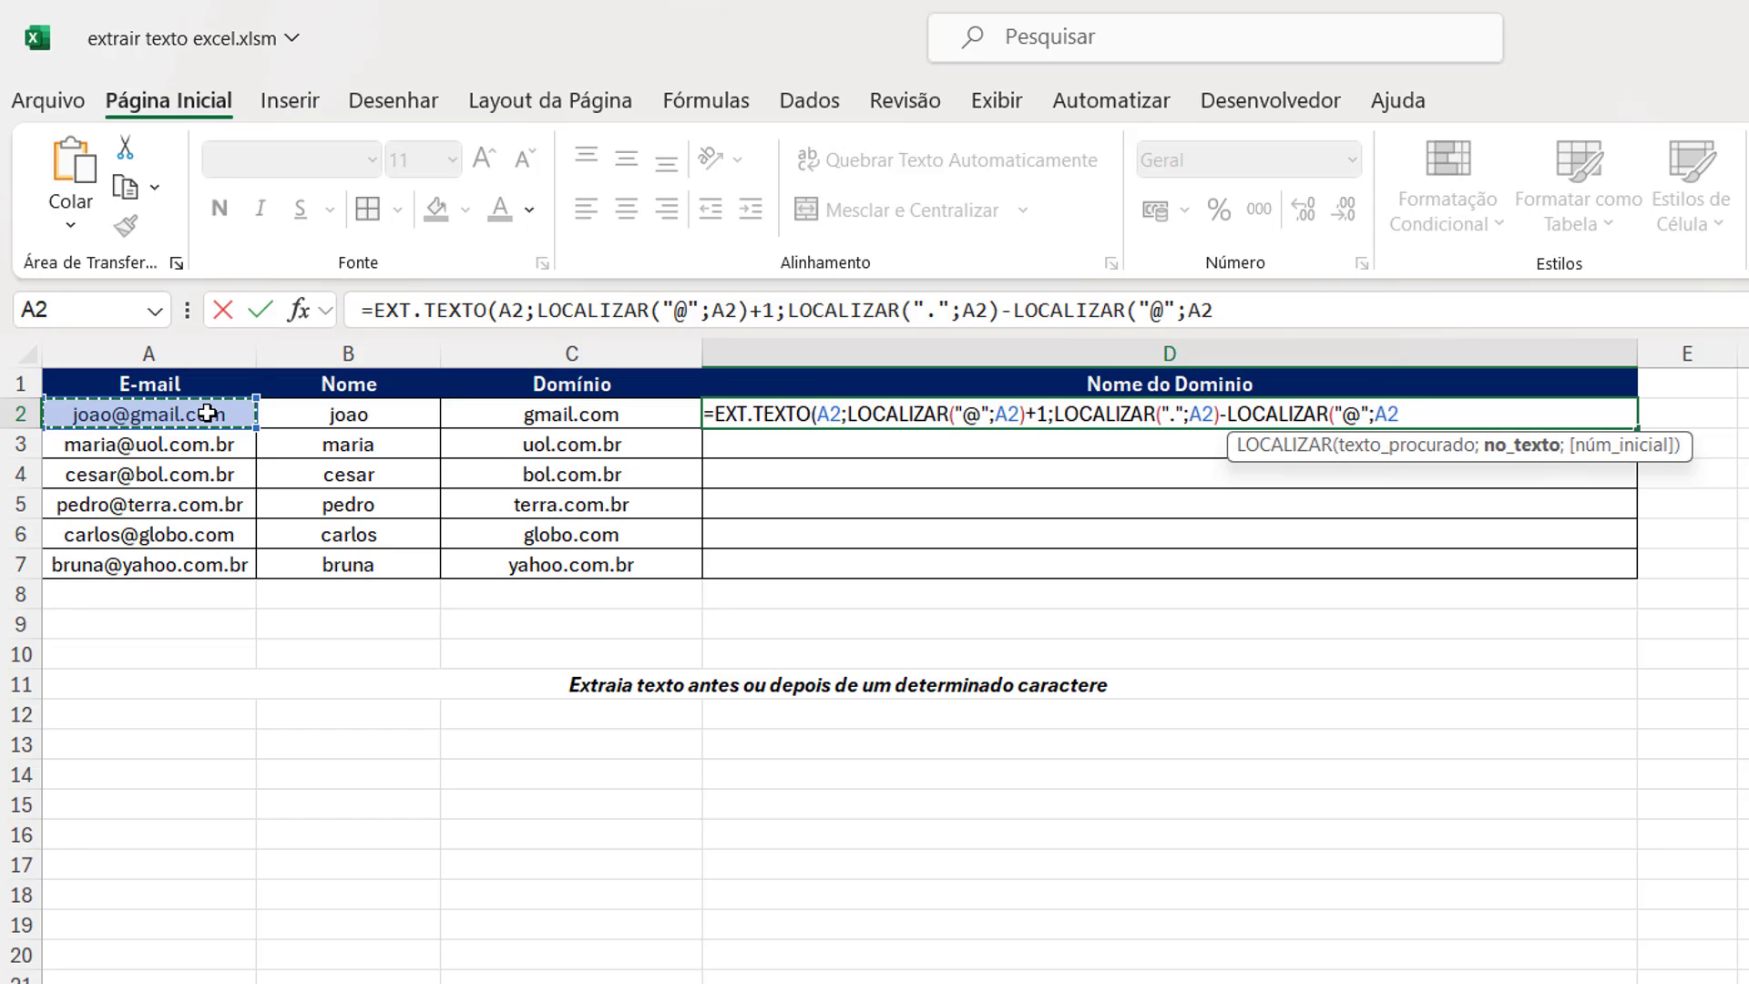
{"action": "type", "text": ")"}
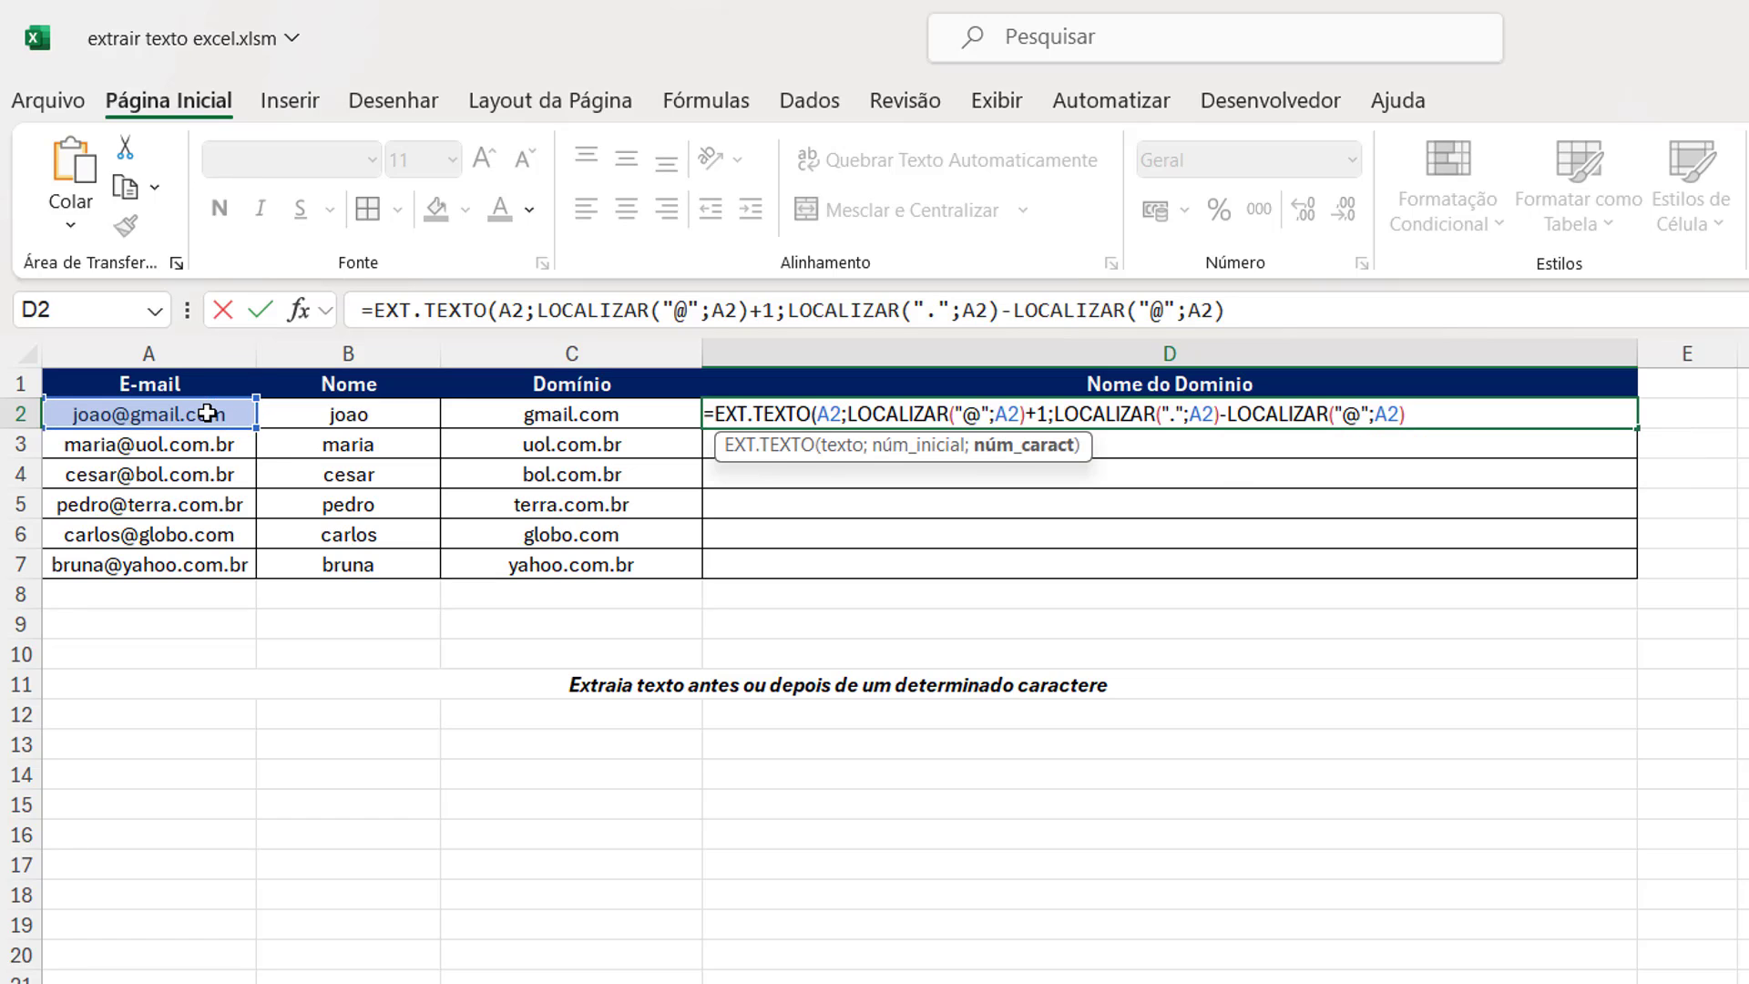
{"action": "type", "text": "-1)"}
{"action": "key", "text": "Return"}
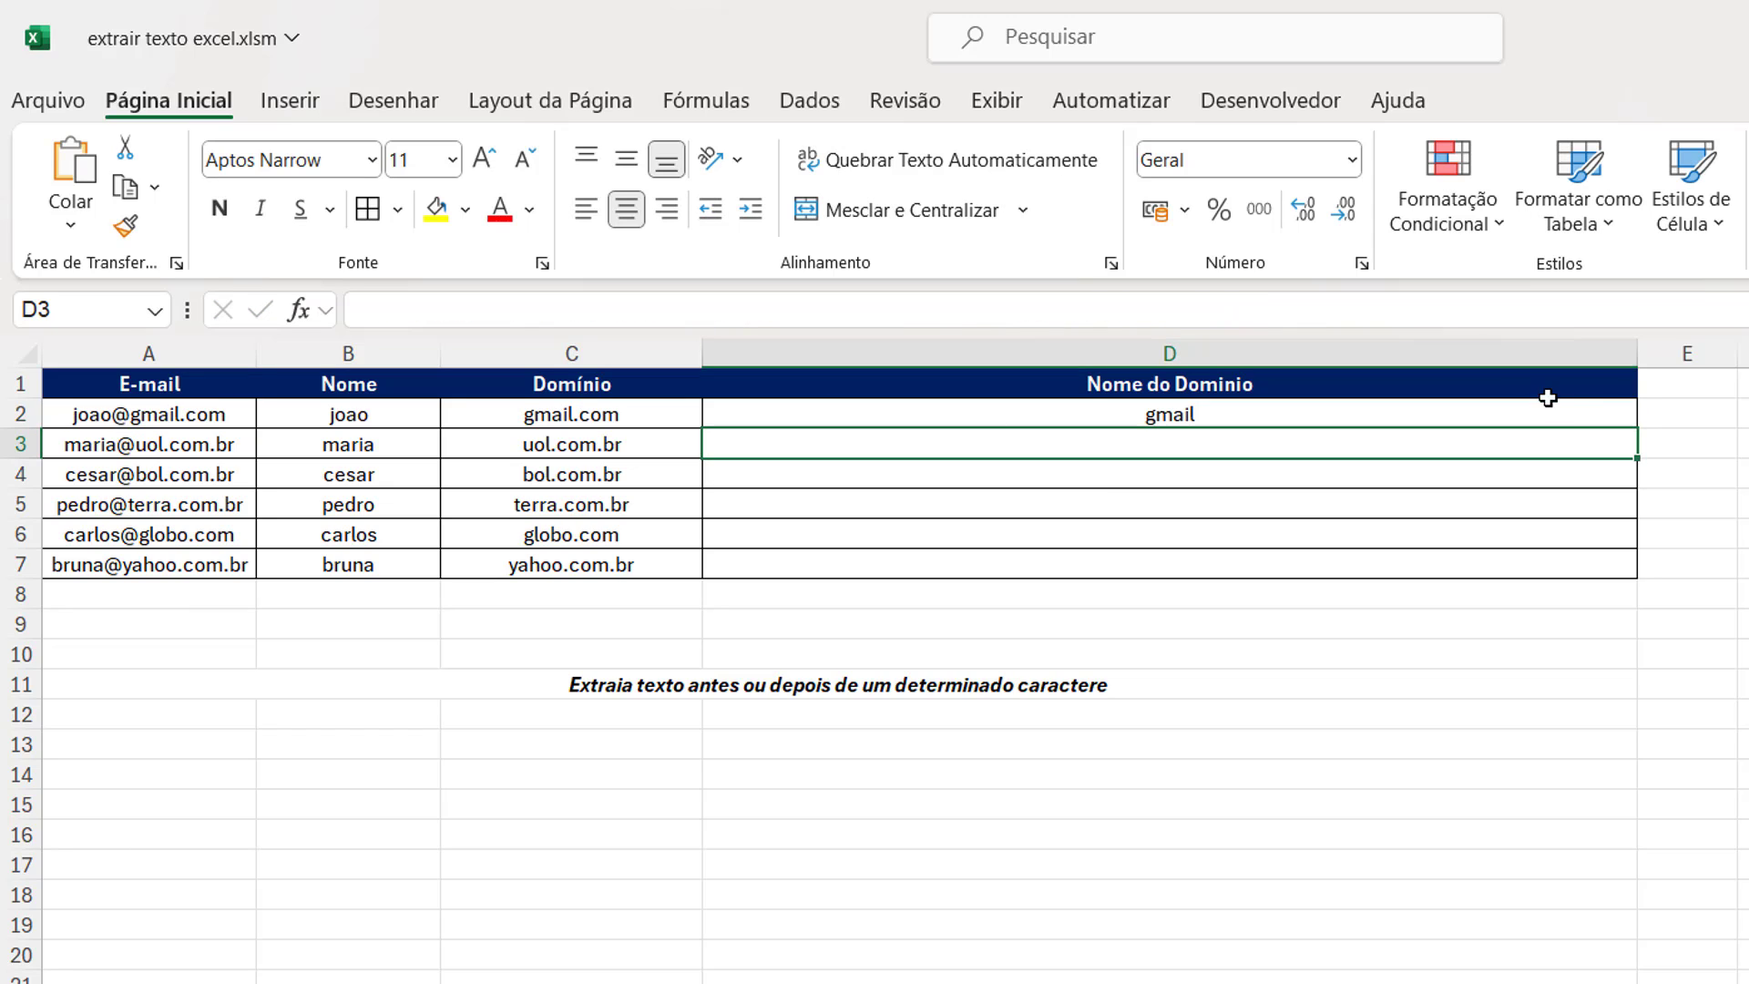
Fill the D2 formula down through D7 and narrow the Nome do Dominio column
{"action": "left_click", "coordinate": [1574, 407]}
{"action": "left_click_drag", "start_coordinate": [1636, 428], "coordinate": [1594, 583]}
{"action": "left_click", "coordinate": [1456, 655]}
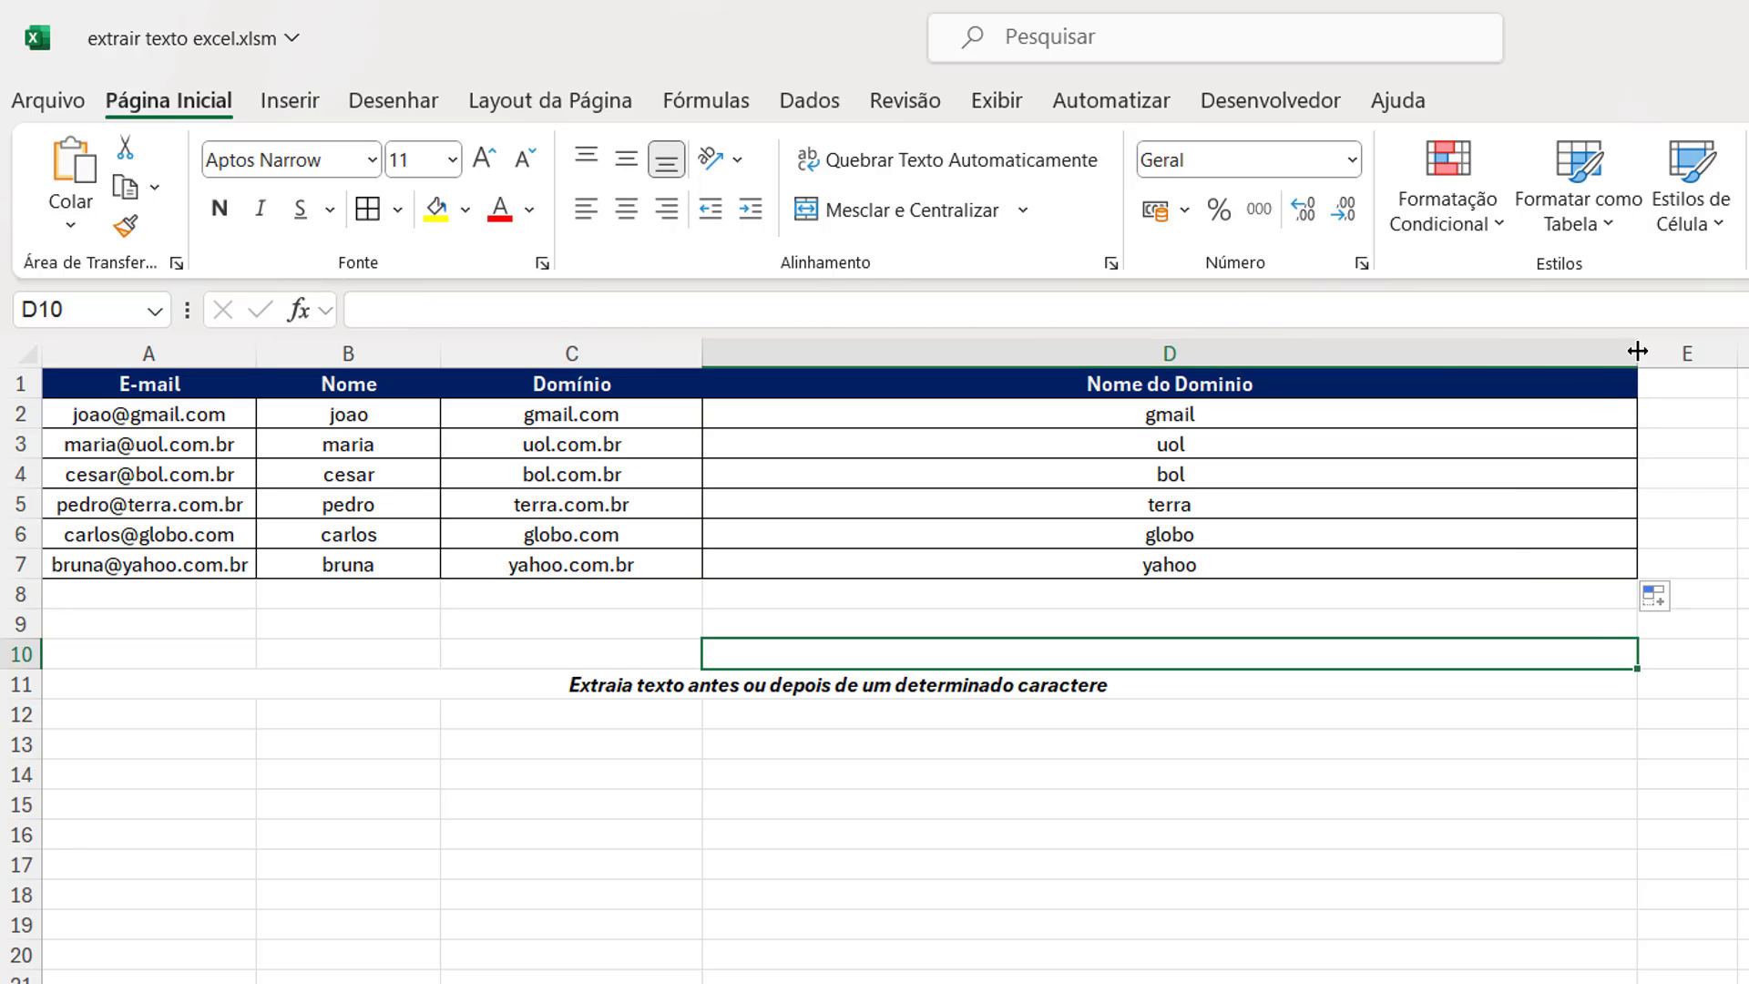
{"action": "left_click_drag", "start_coordinate": [1638, 353], "coordinate": [1080, 391]}
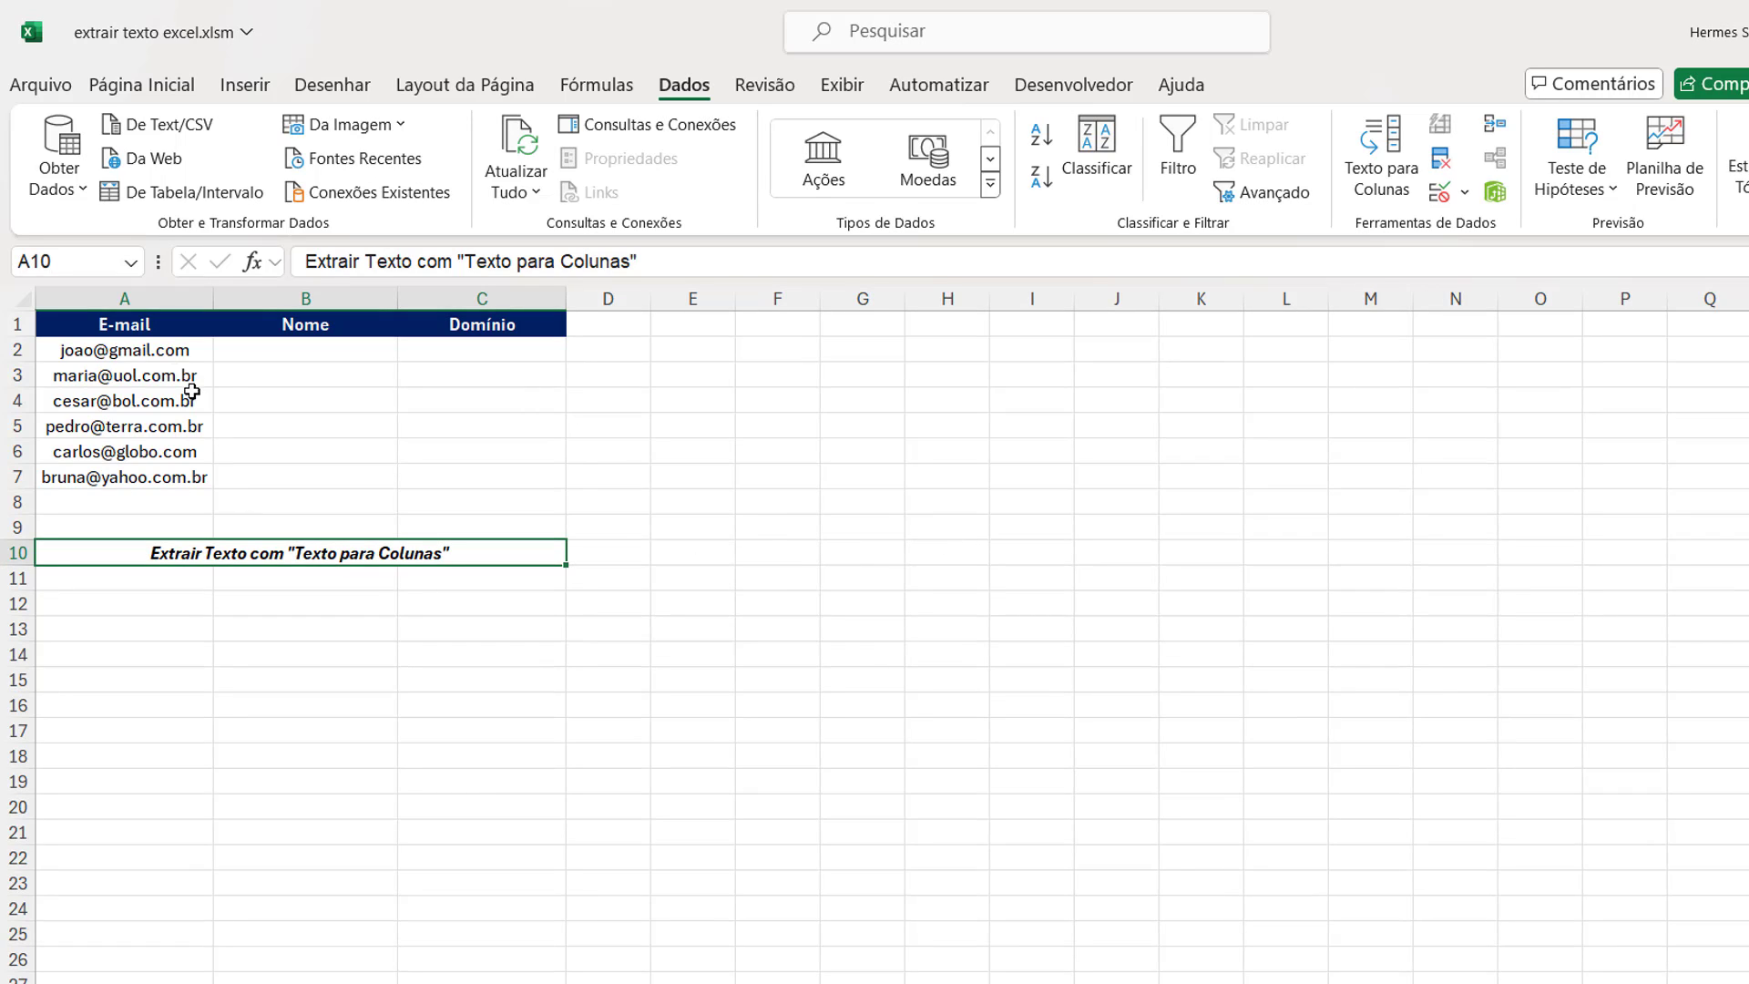
Add cell borders to A2:C7 on the "Texto para Colunas" sheet and slightly widen the E-mail column
{"action": "left_click_drag", "start_coordinate": [155, 353], "coordinate": [461, 488]}
{"action": "left_click", "coordinate": [146, 84]}
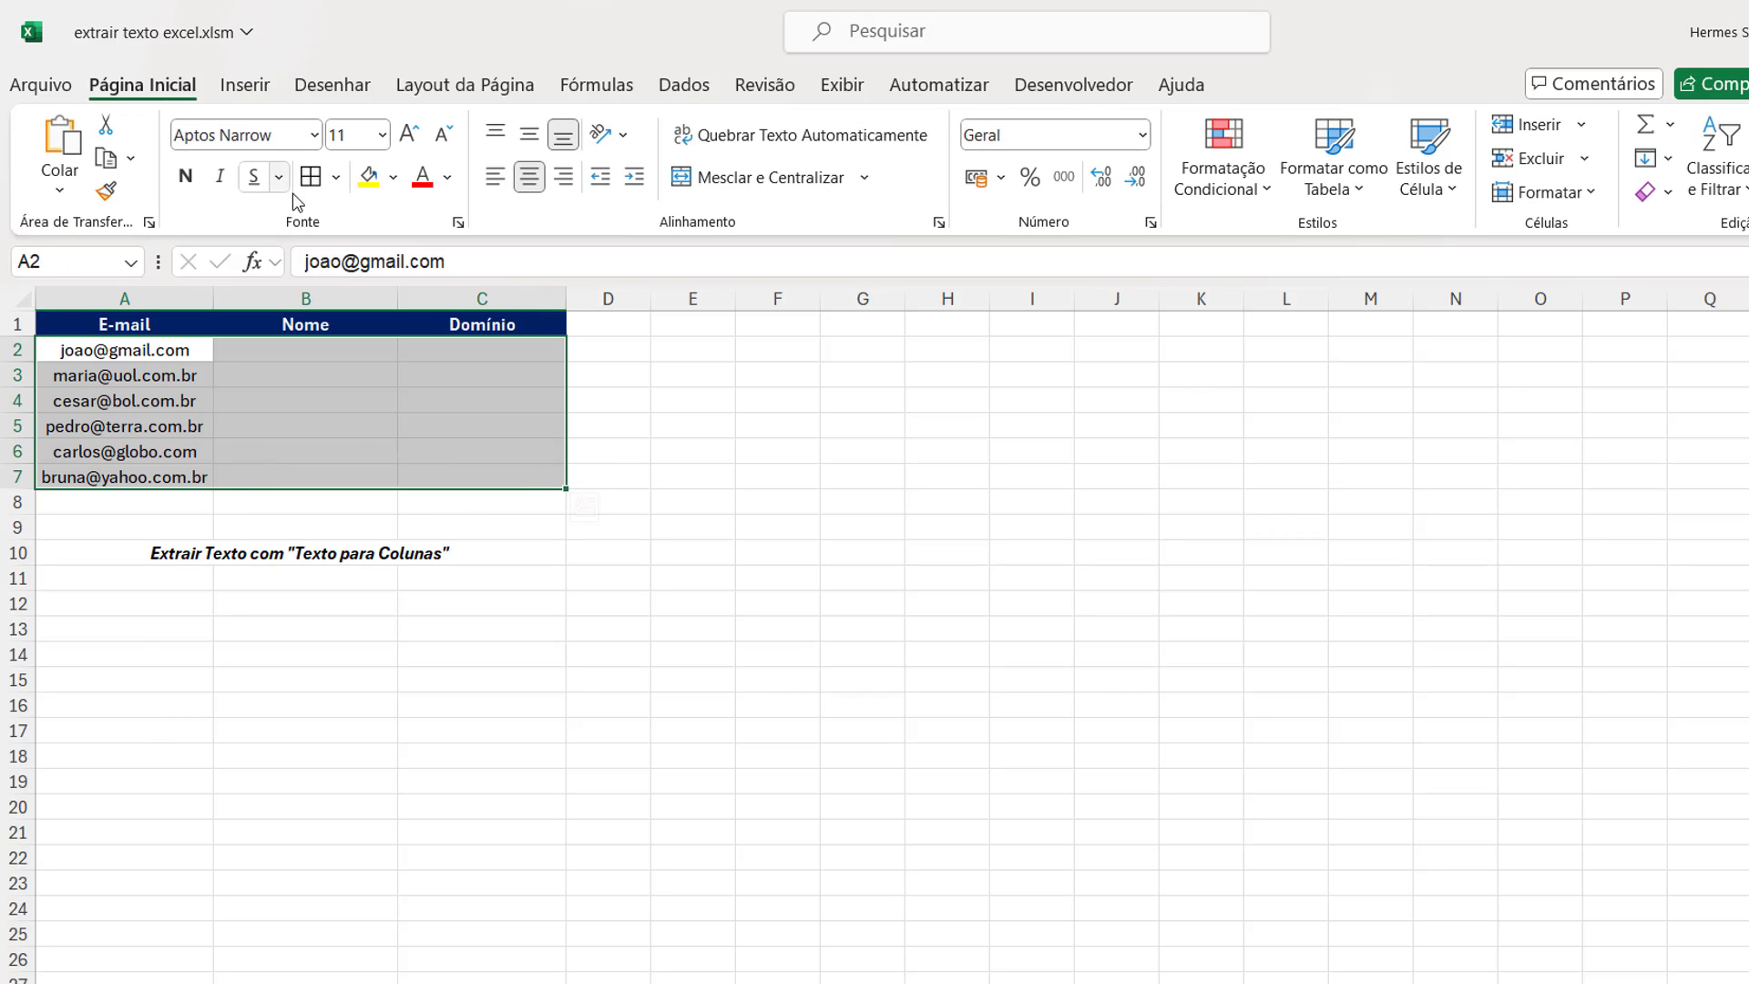
{"action": "left_click", "coordinate": [311, 176]}
{"action": "left_click", "coordinate": [692, 400]}
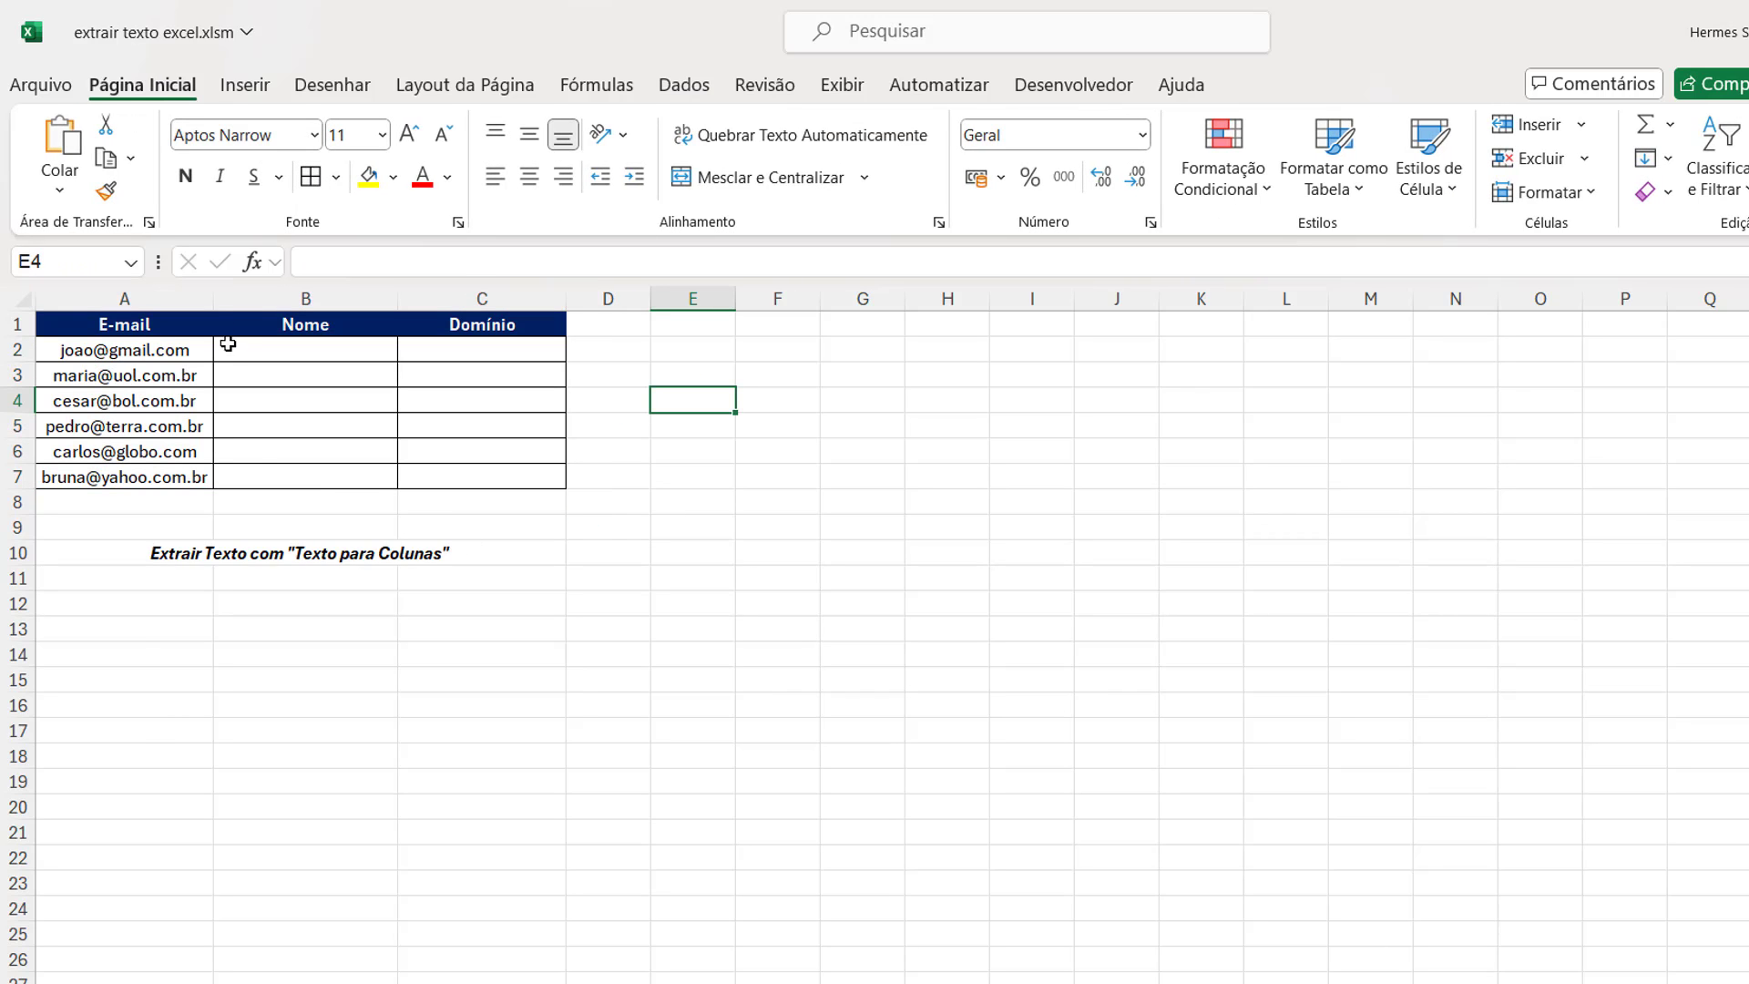
{"action": "left_click_drag", "start_coordinate": [213, 301], "coordinate": [243, 301]}
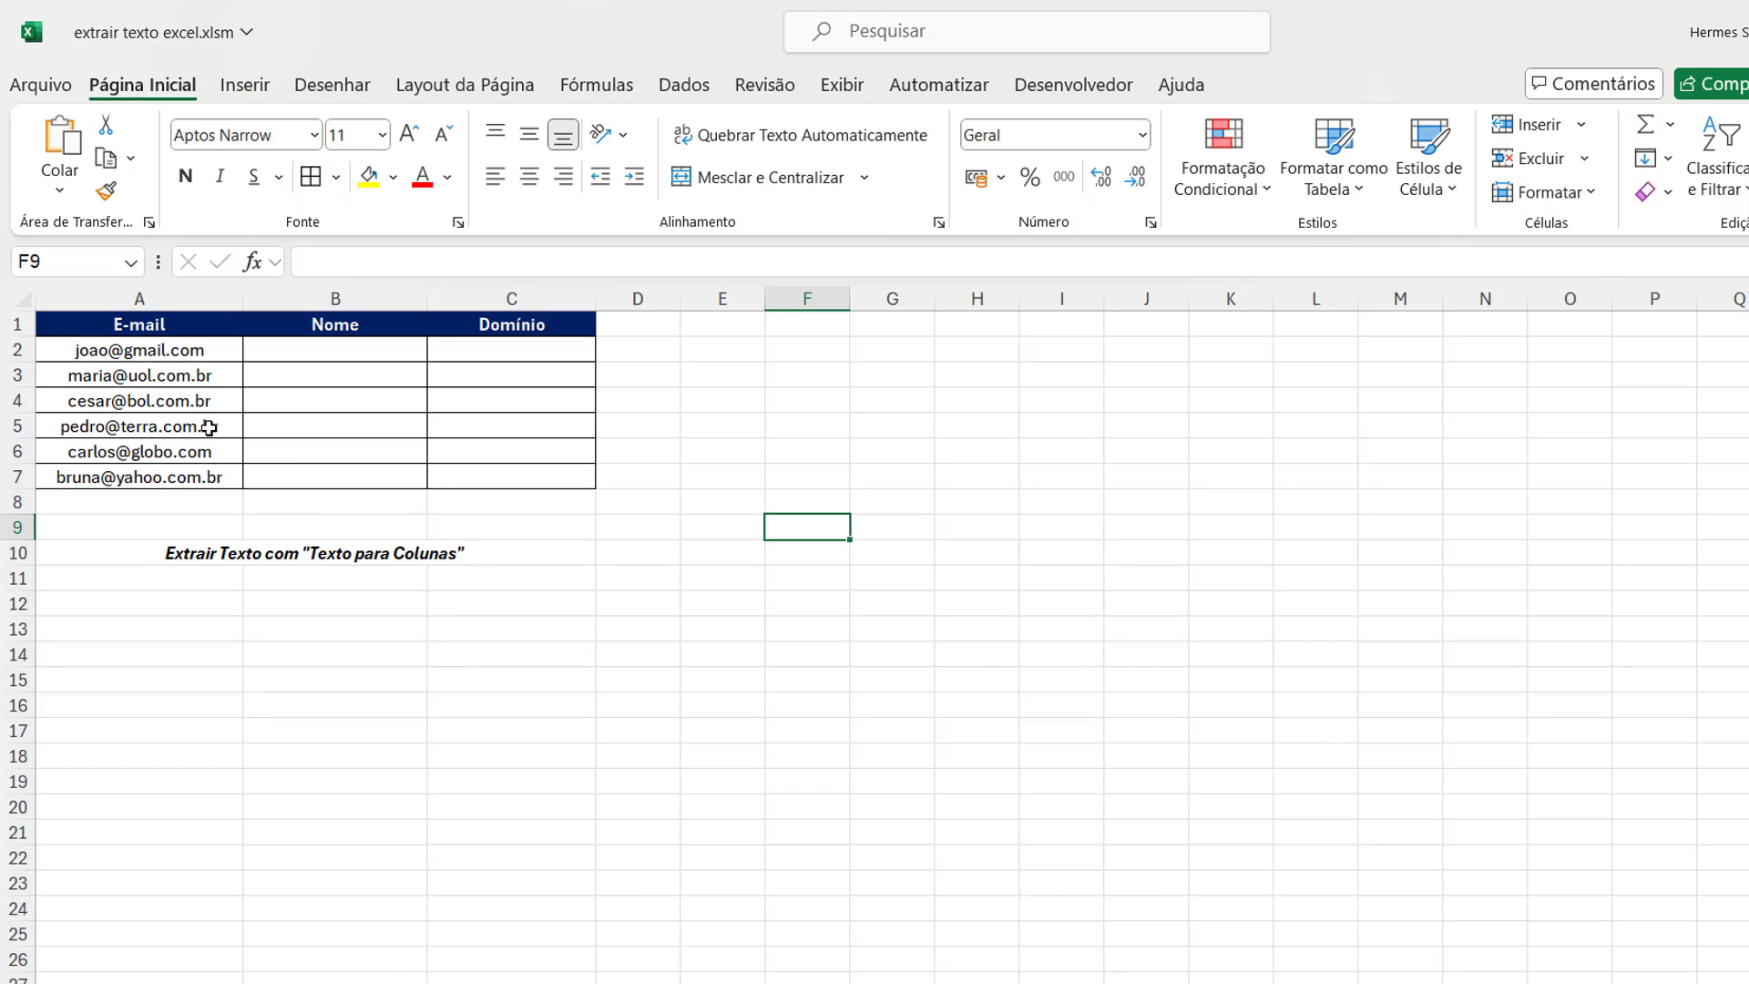
Start the Texto para Colunas wizard on the e-mails in A2:A7, using Delimitado as the original data type
{"action": "left_click_drag", "start_coordinate": [146, 355], "coordinate": [146, 478]}
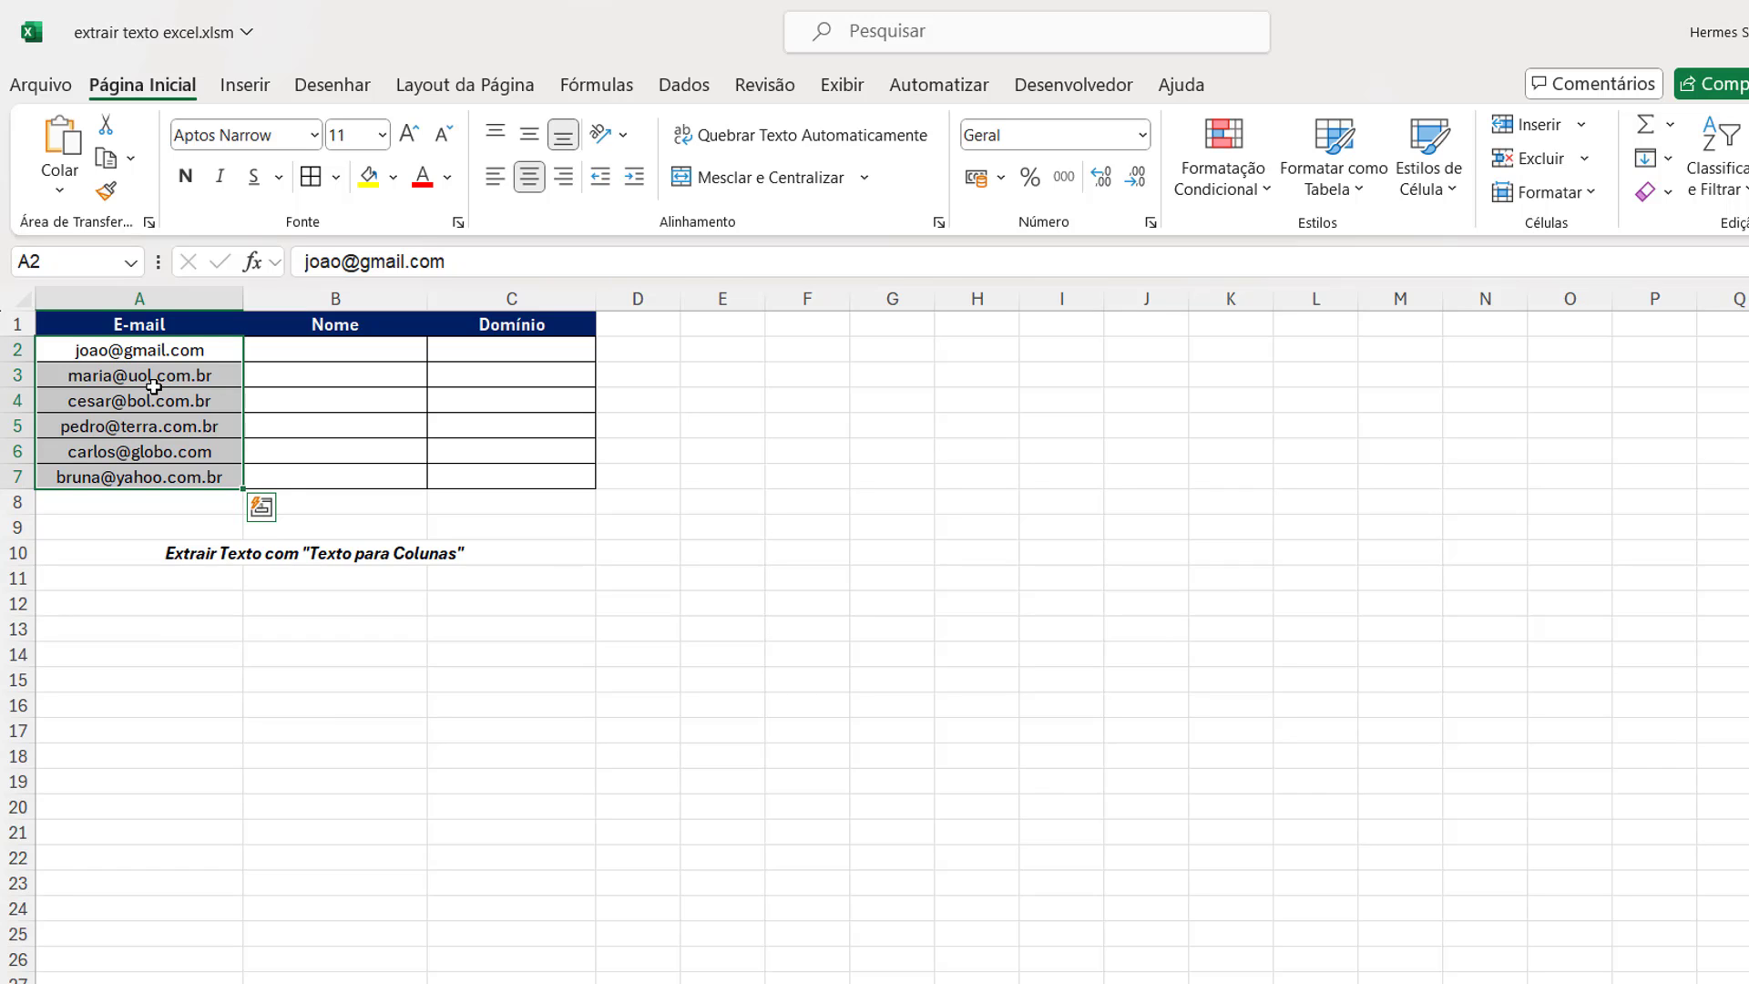
{"action": "left_click", "coordinate": [687, 94]}
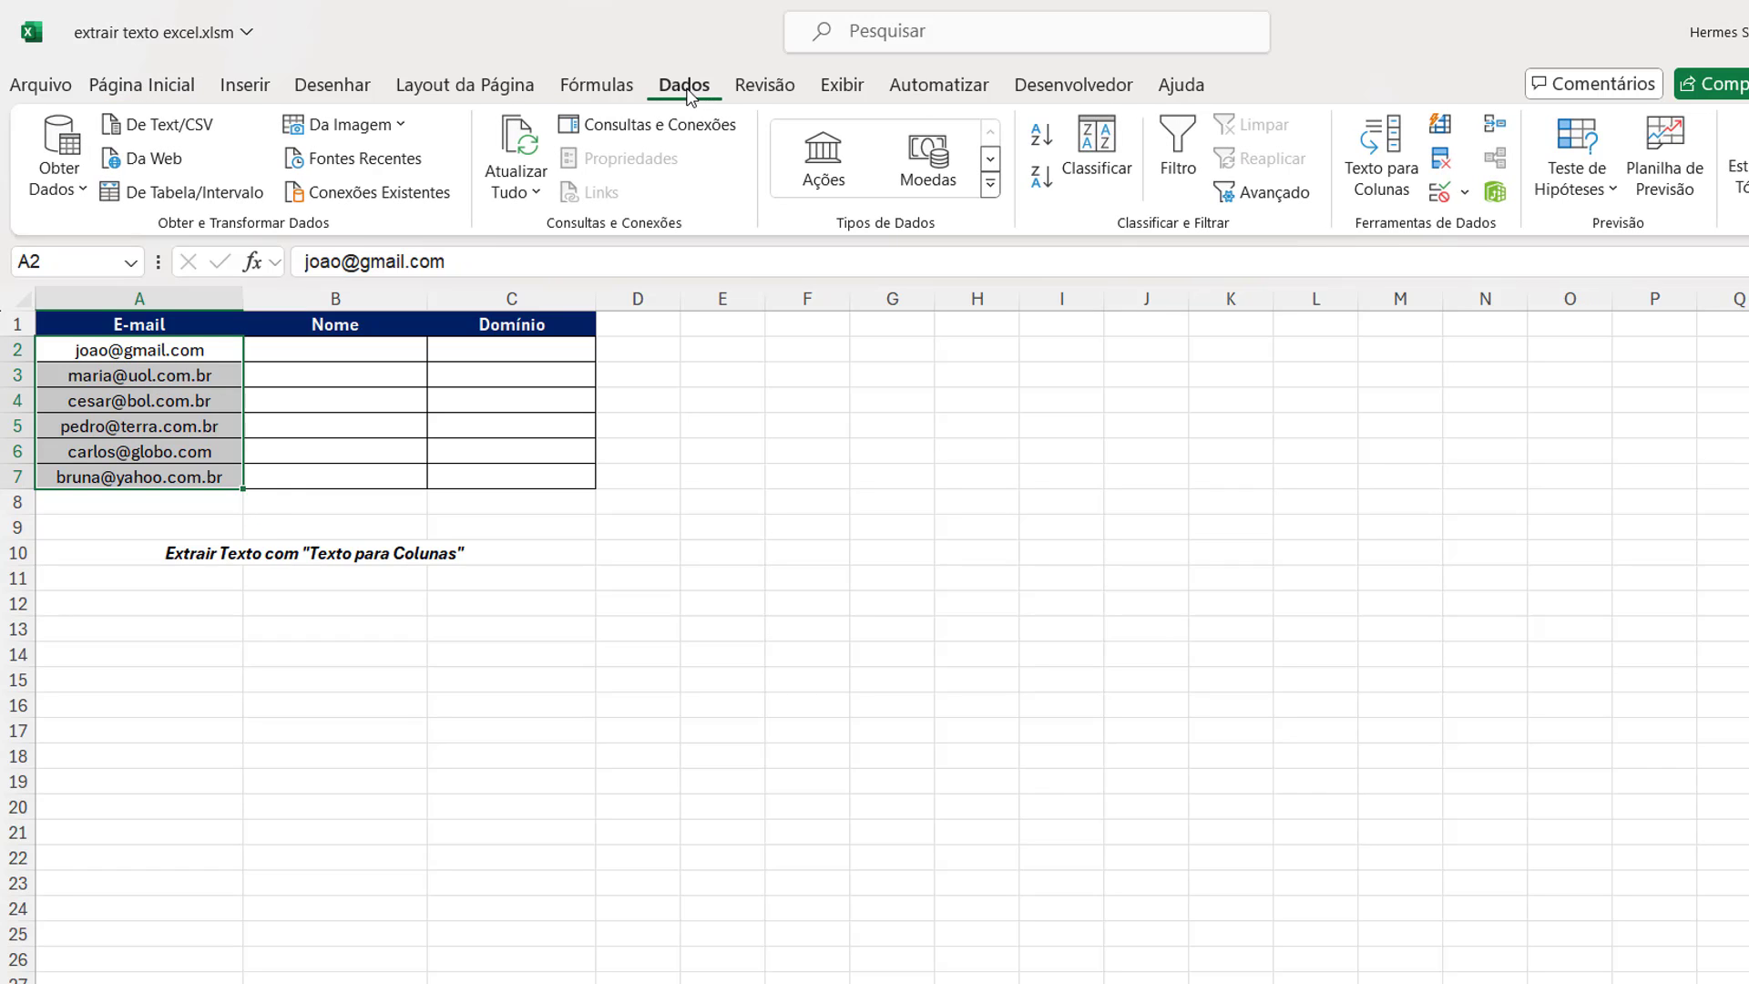
{"action": "left_click", "coordinate": [1366, 183]}
{"action": "left_click_drag", "start_coordinate": [1224, 357], "coordinate": [1106, 346]}
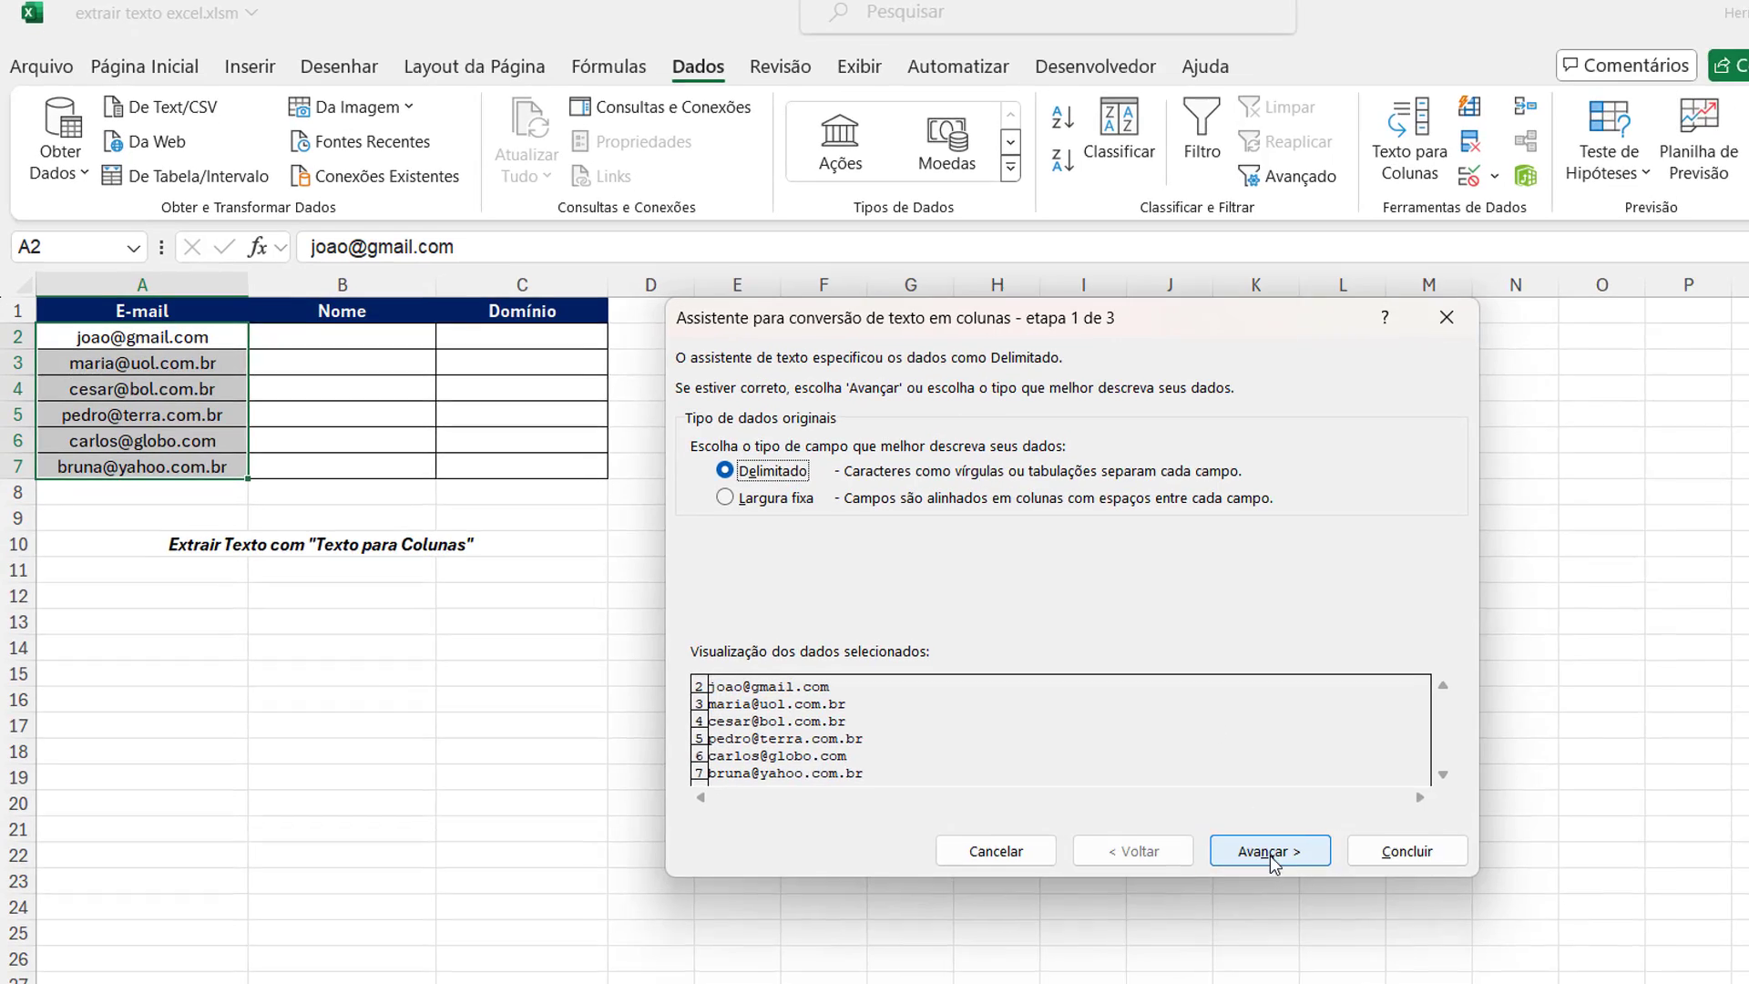
{"action": "left_click", "coordinate": [1269, 851]}
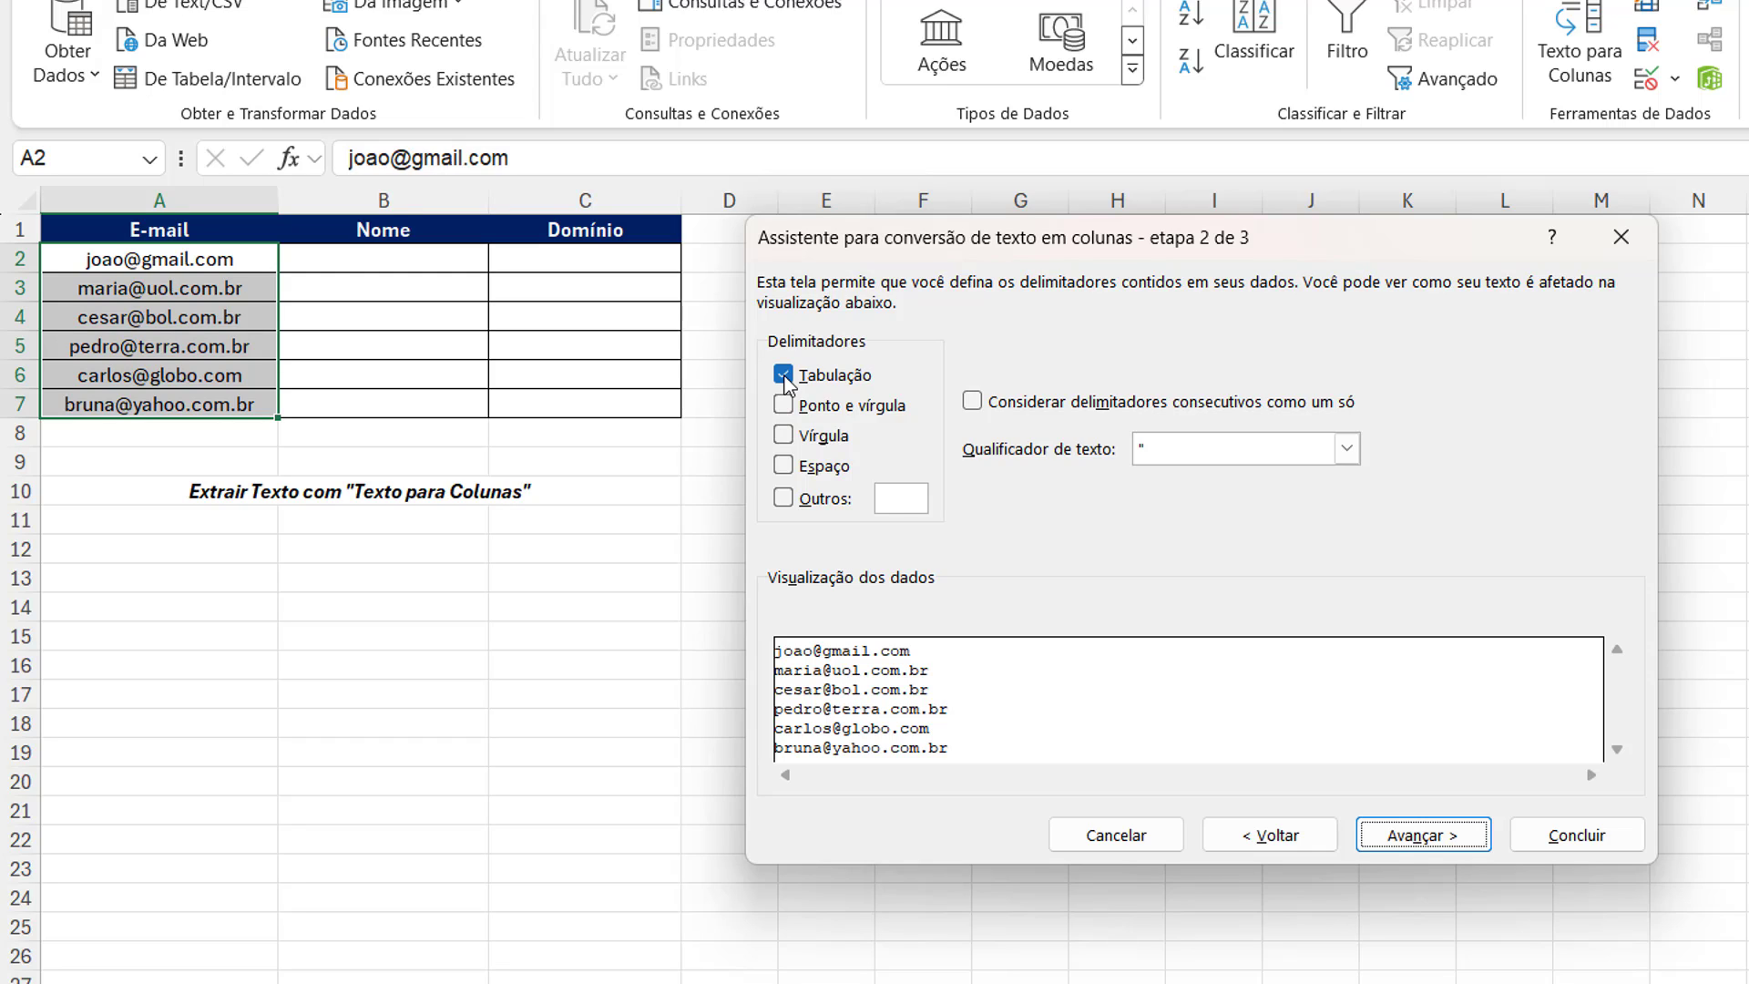
Set @ as the custom delimiter, turn off the Tabulação delimiter and advance to the wizard's final stage
{"action": "left_click", "coordinate": [784, 498]}
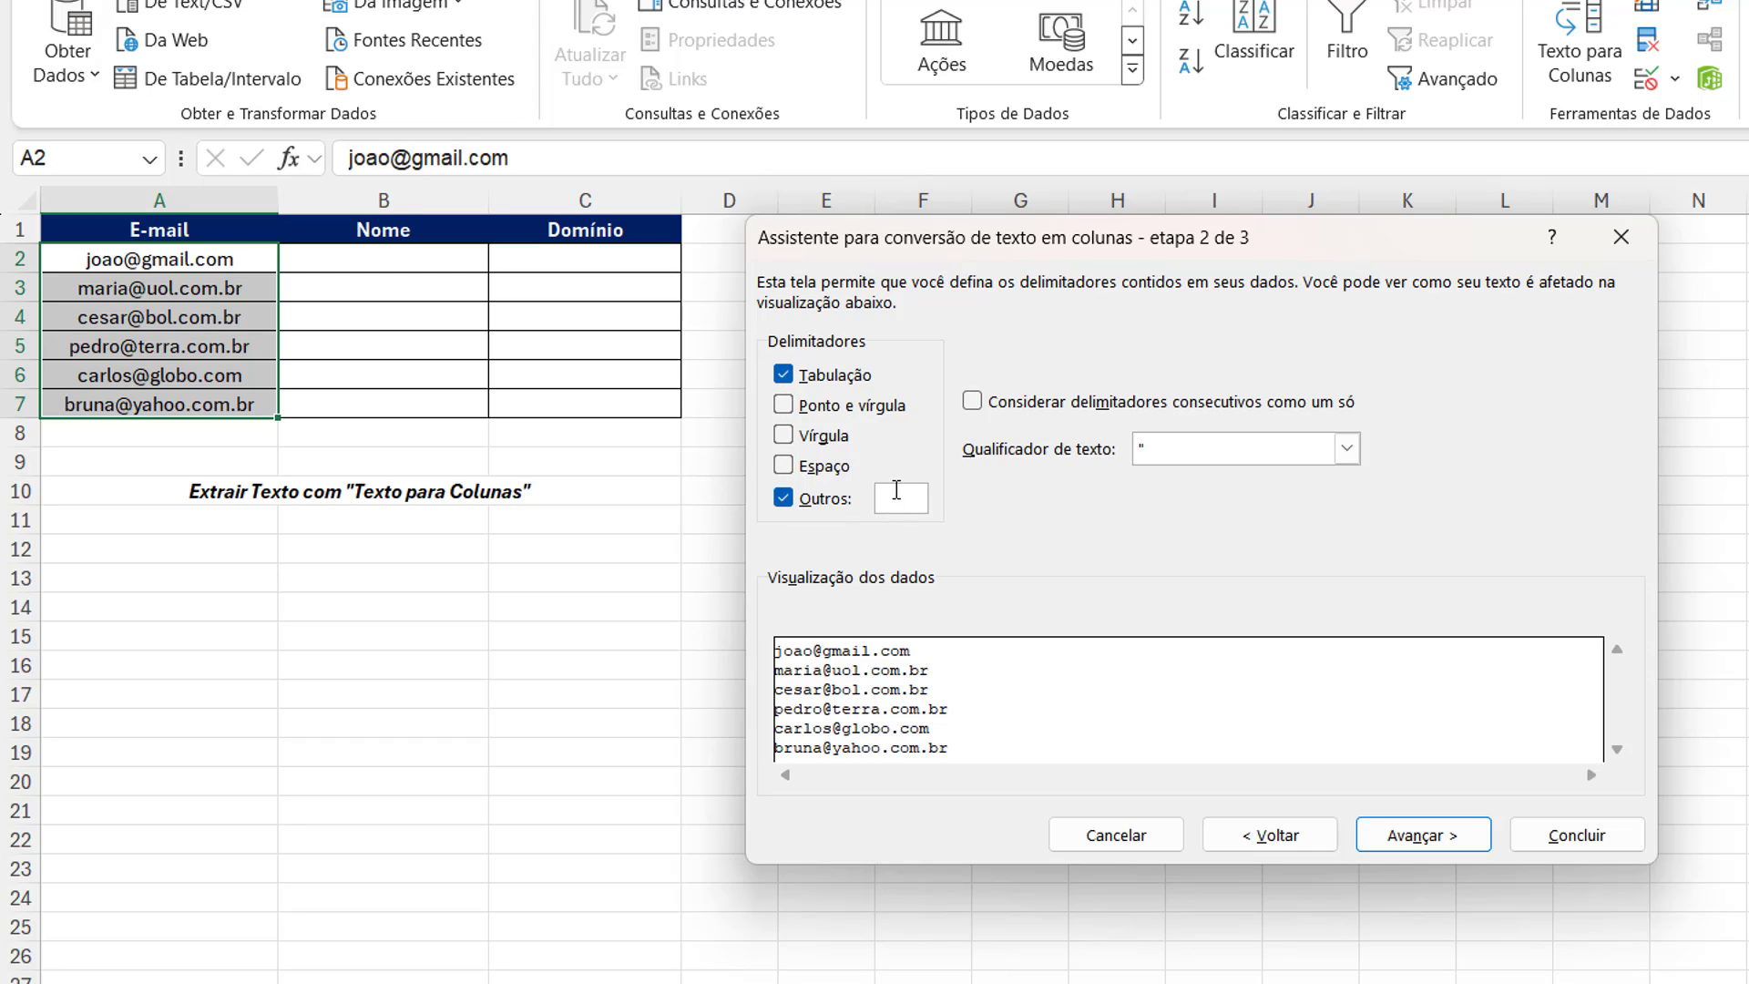
{"action": "type", "text": "@"}
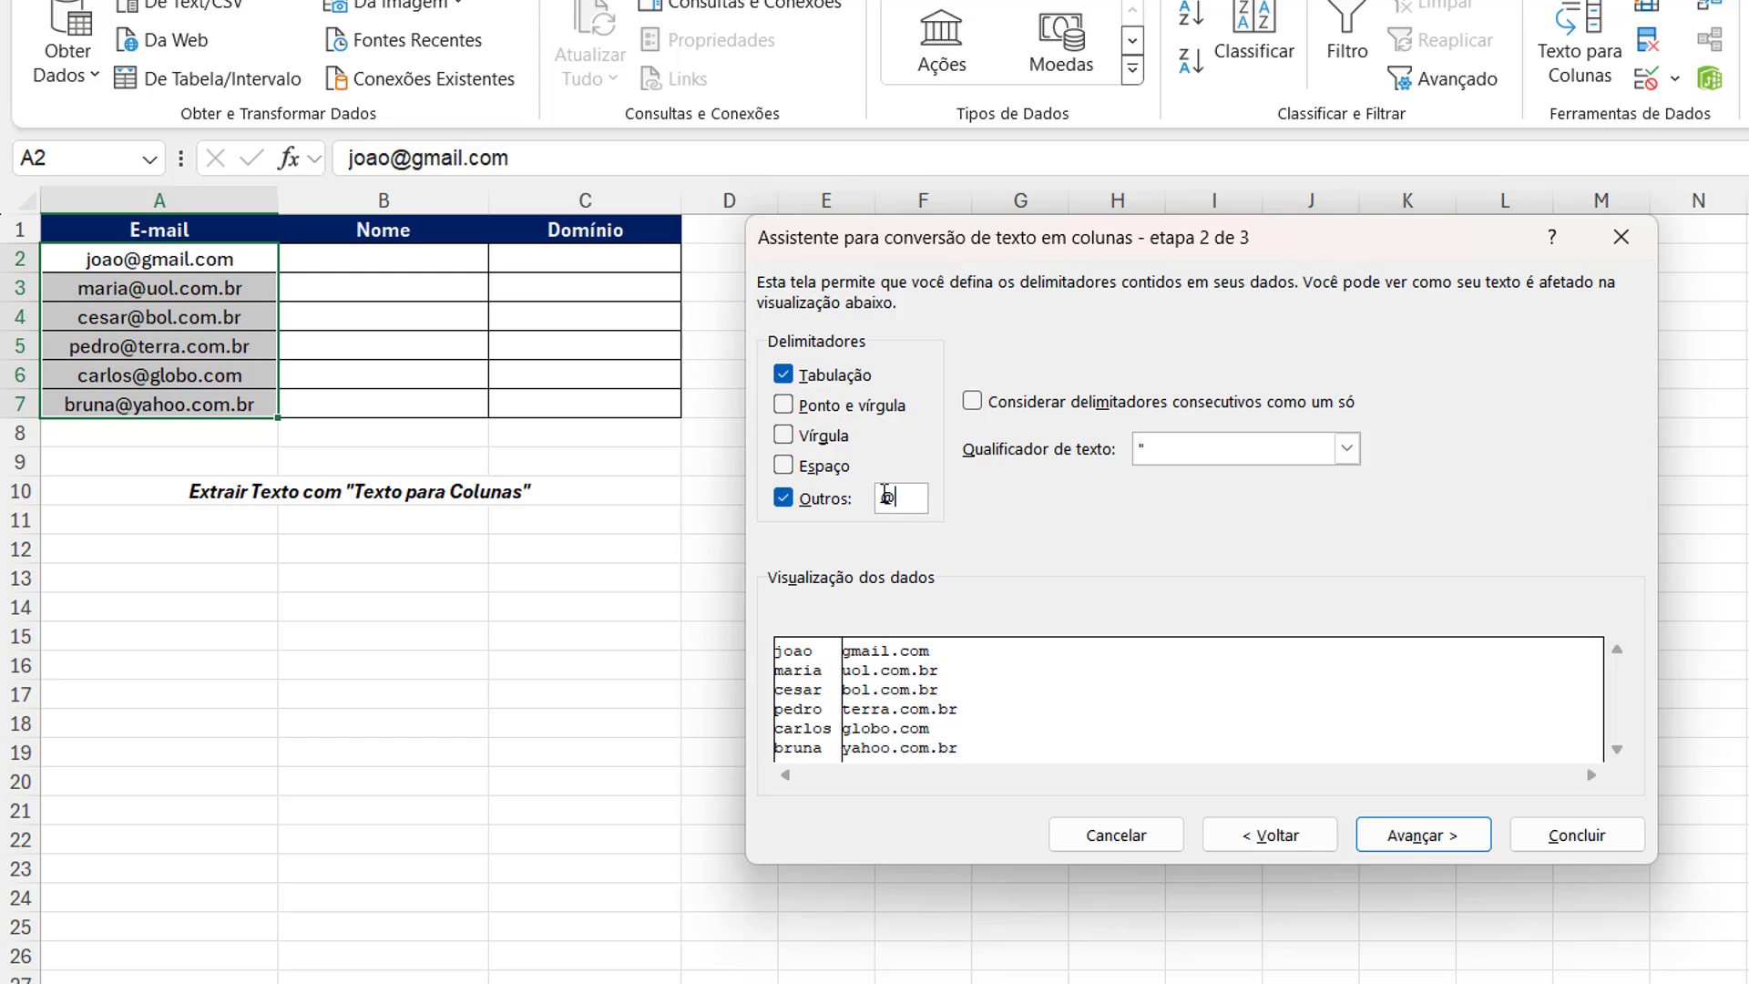
{"action": "left_click", "coordinate": [783, 376]}
{"action": "left_click", "coordinate": [1421, 836]}
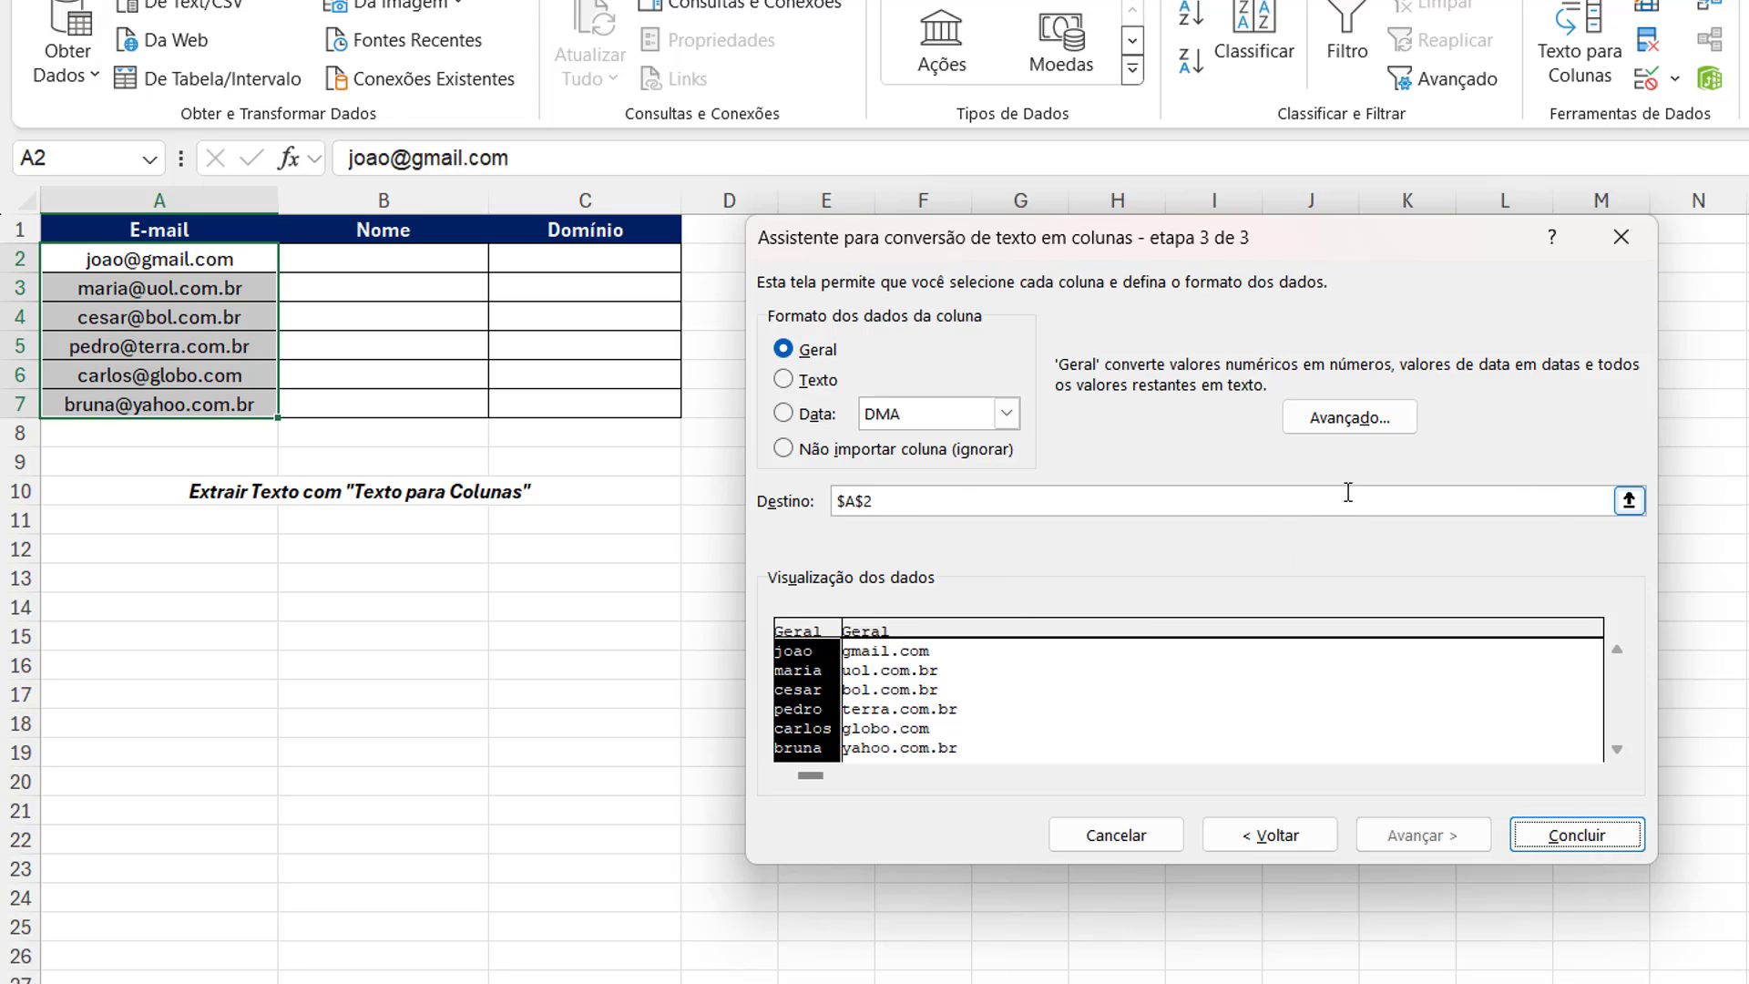
Set the destination of the split text to cell B2
{"action": "left_click", "coordinate": [1629, 501]}
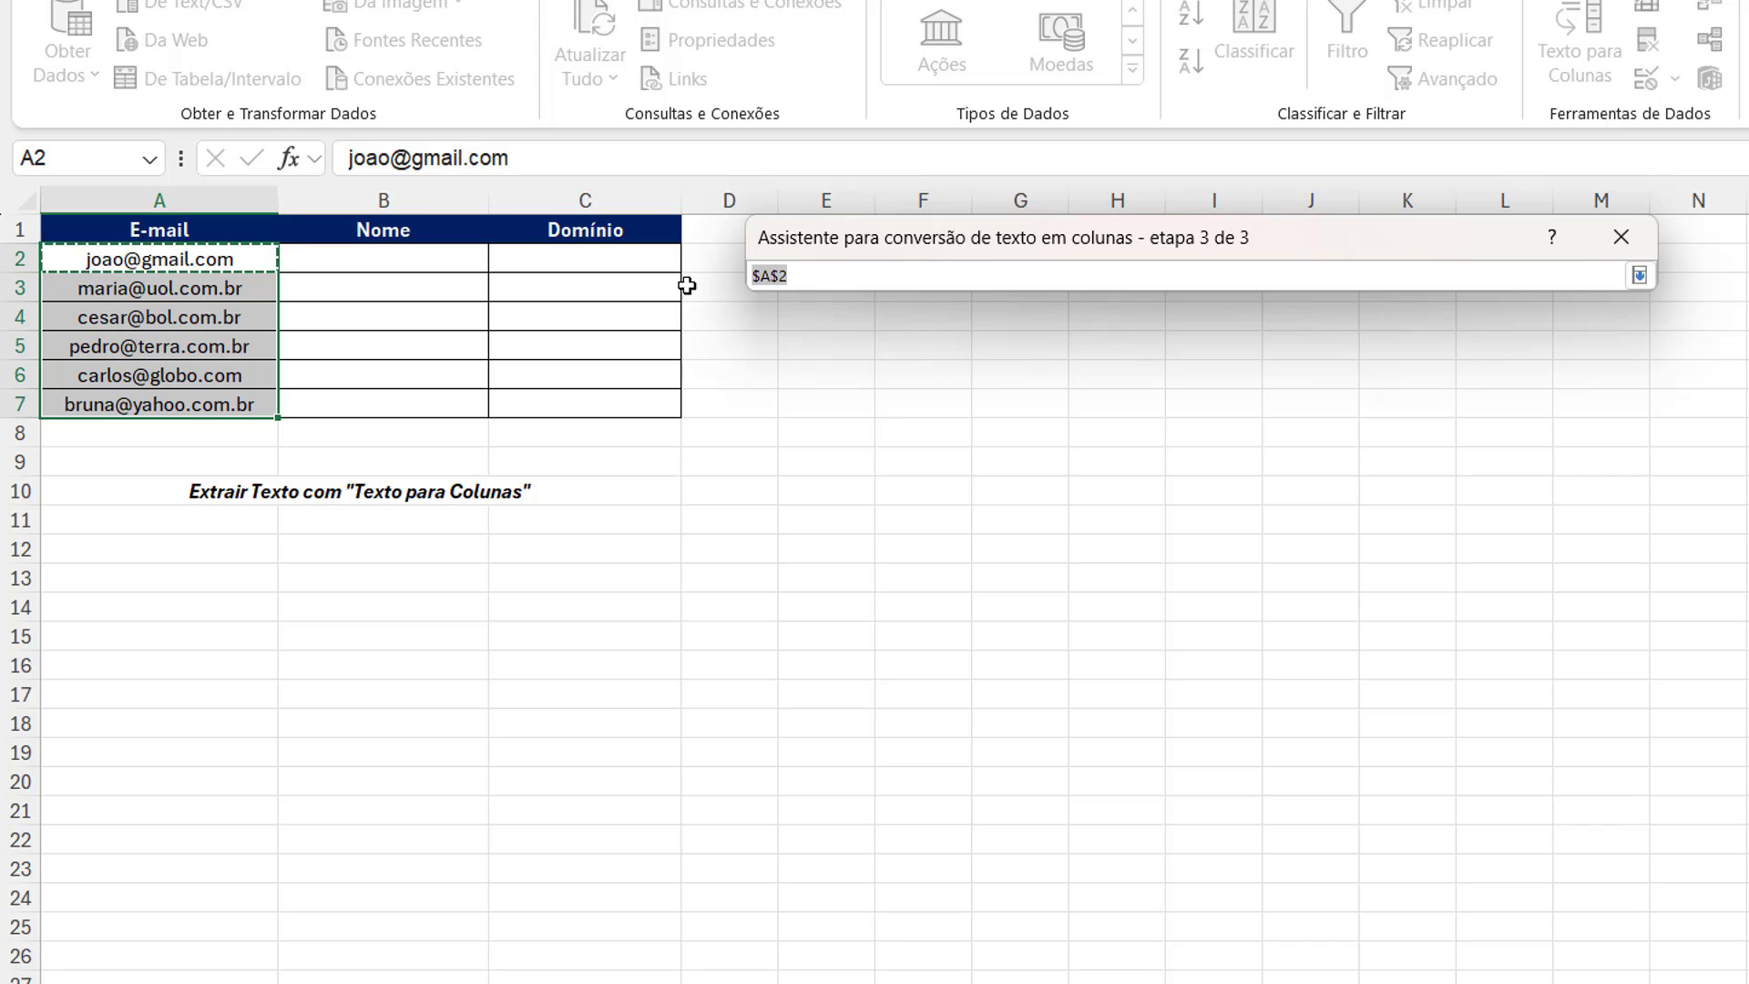
{"action": "left_click", "coordinate": [387, 258]}
{"action": "left_click", "coordinate": [1638, 278]}
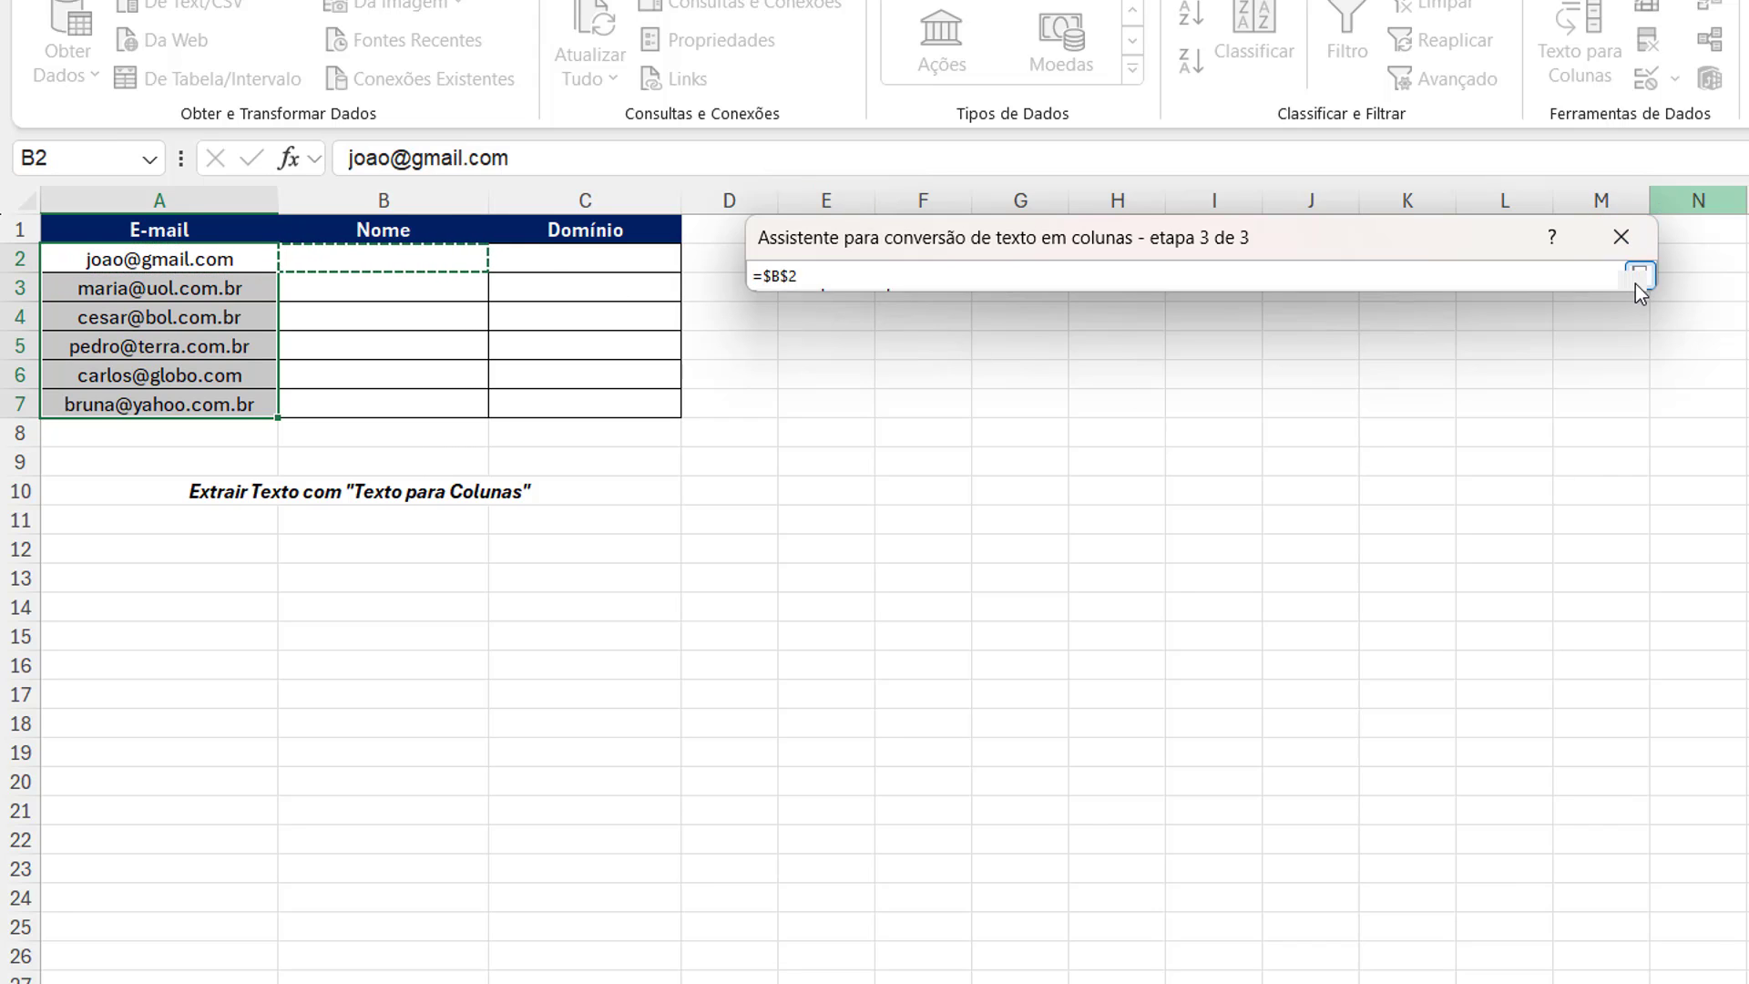
Finish the Texto para Colunas split into the Nome and Domínio columns, agreeing to replace the existing data
{"action": "left_click", "coordinate": [1572, 840]}
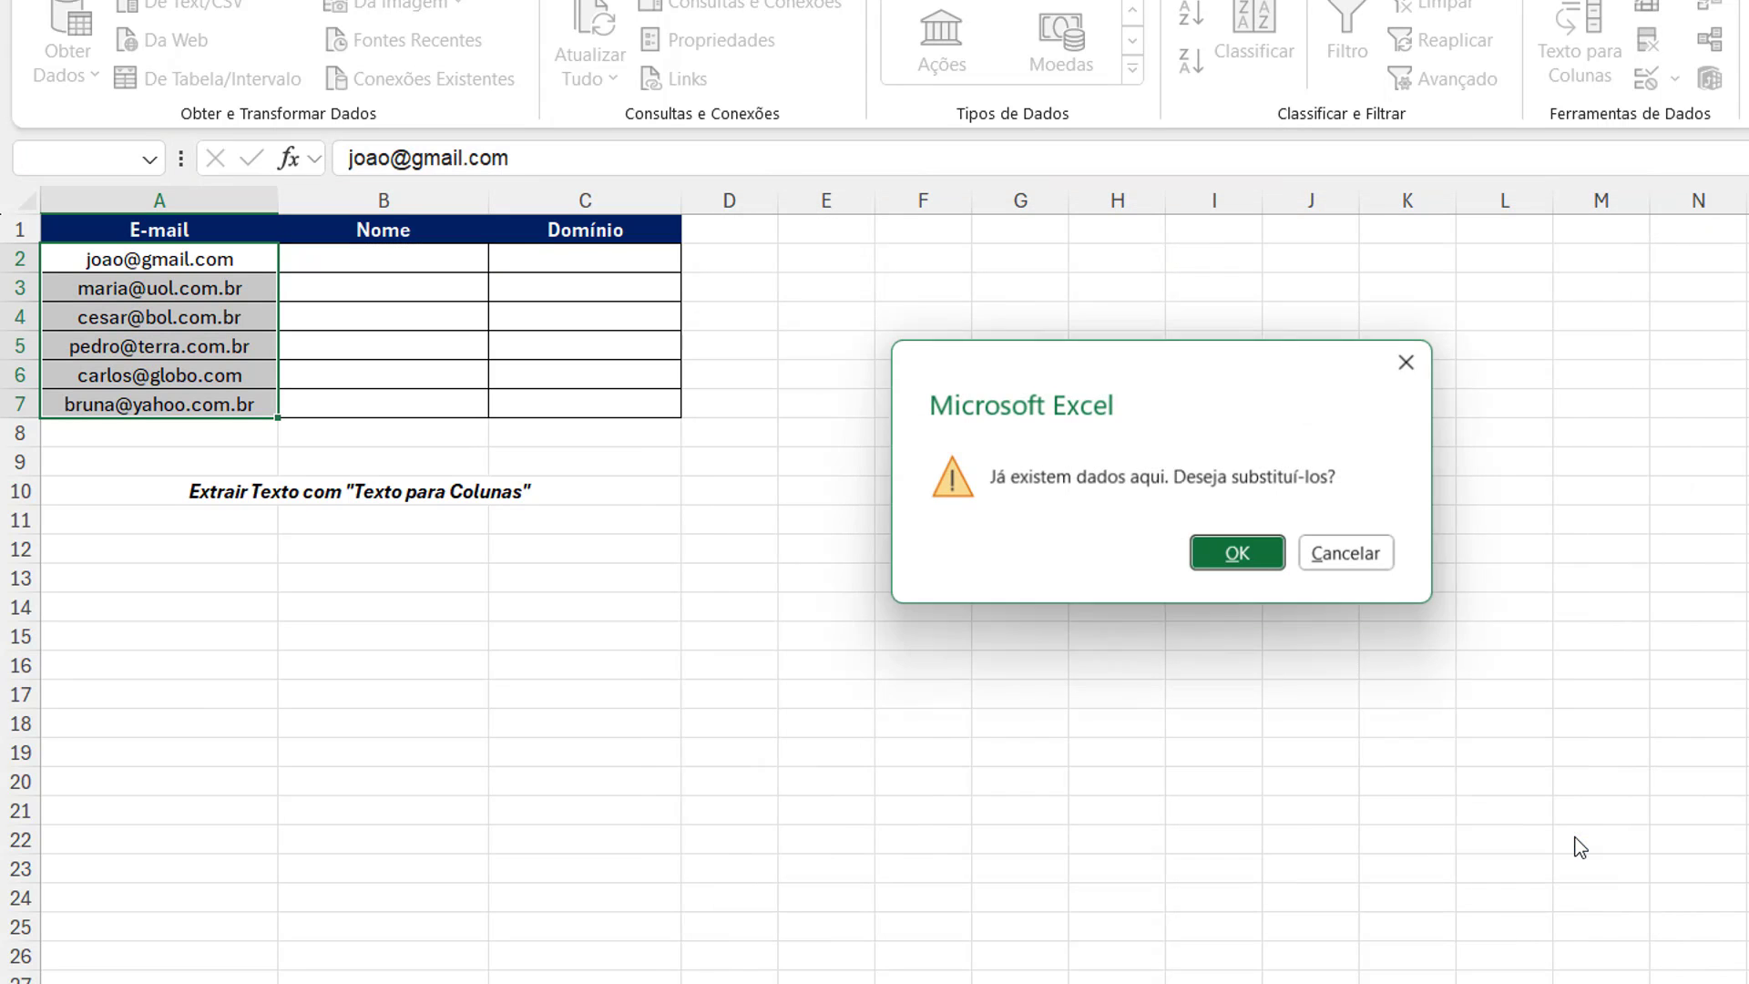
{"action": "left_click", "coordinate": [1242, 558]}
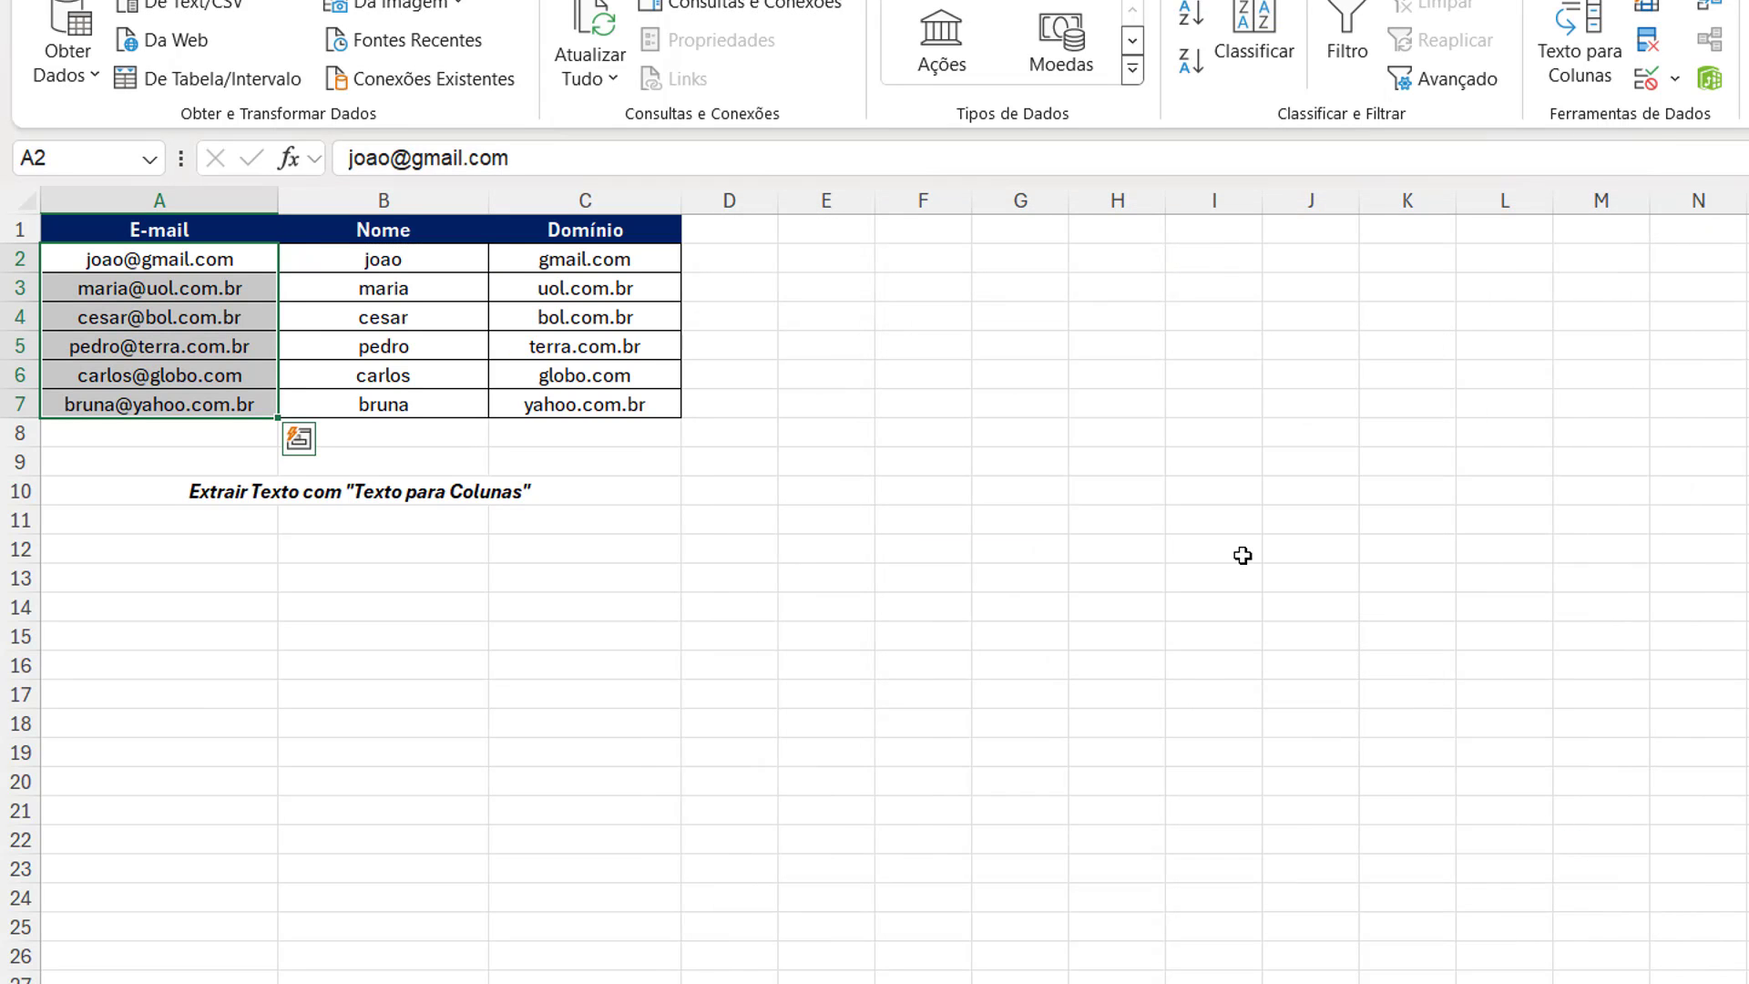
{"action": "left_click", "coordinate": [1243, 555]}
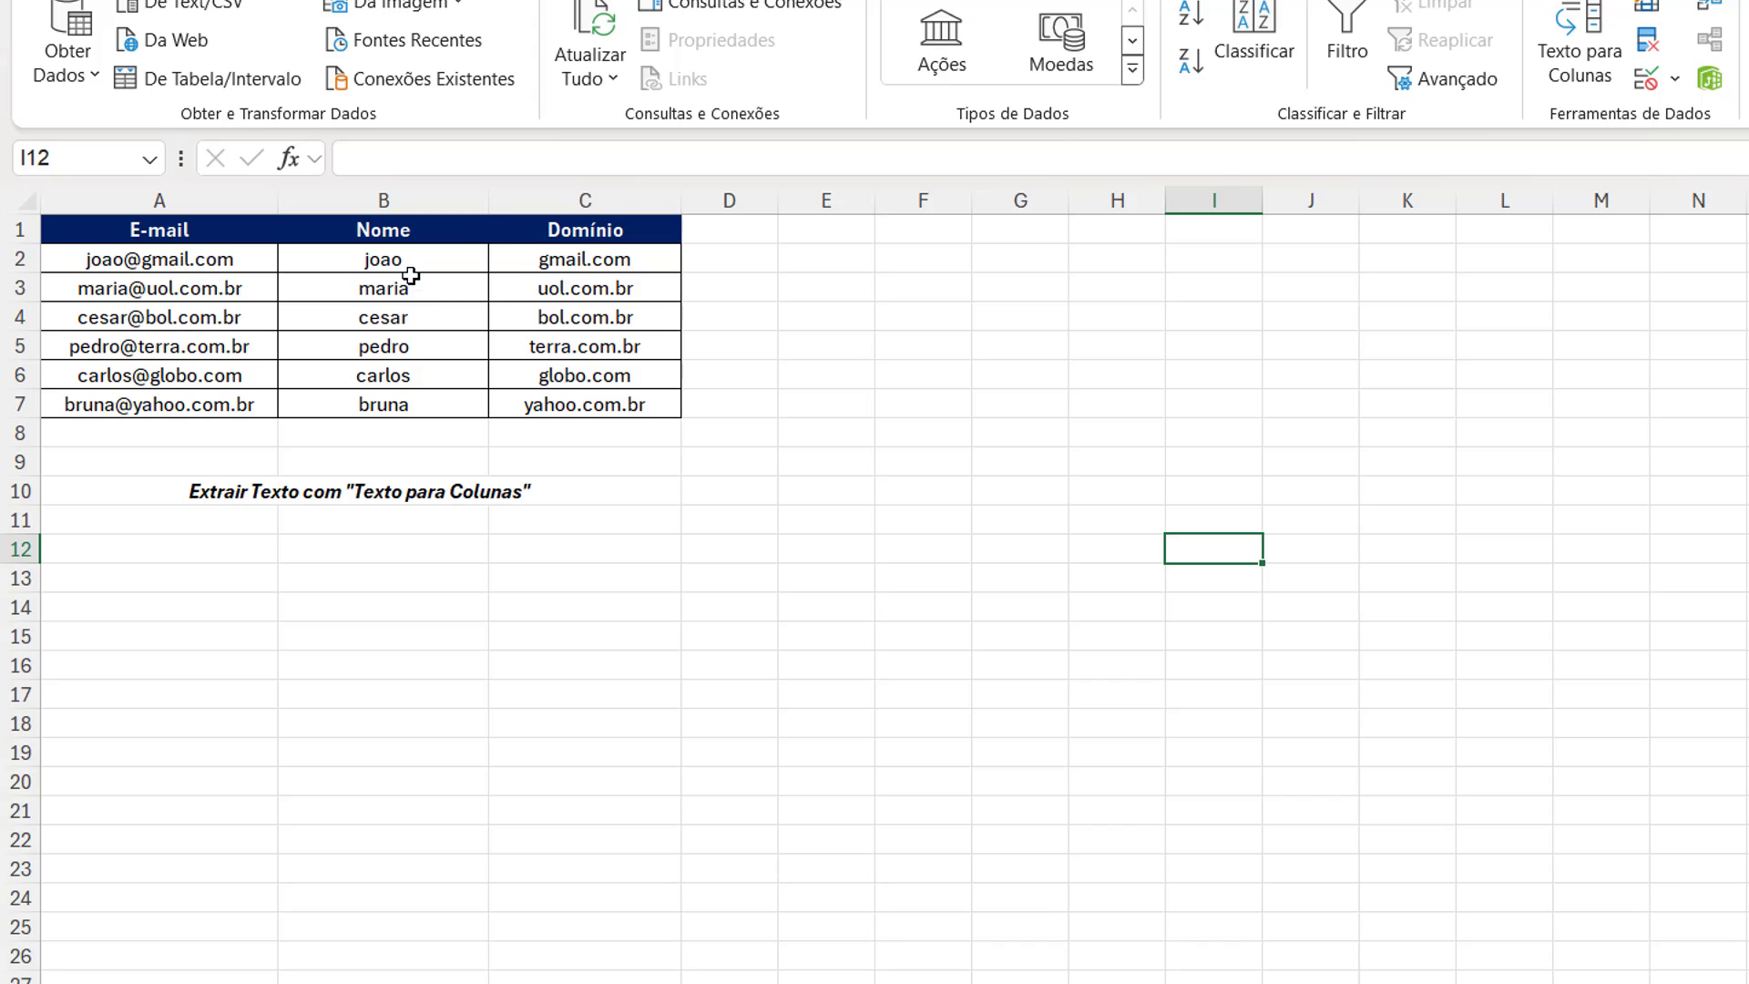
{"action": "left_click_drag", "start_coordinate": [401, 266], "coordinate": [629, 402]}
{"action": "left_click", "coordinate": [801, 439]}
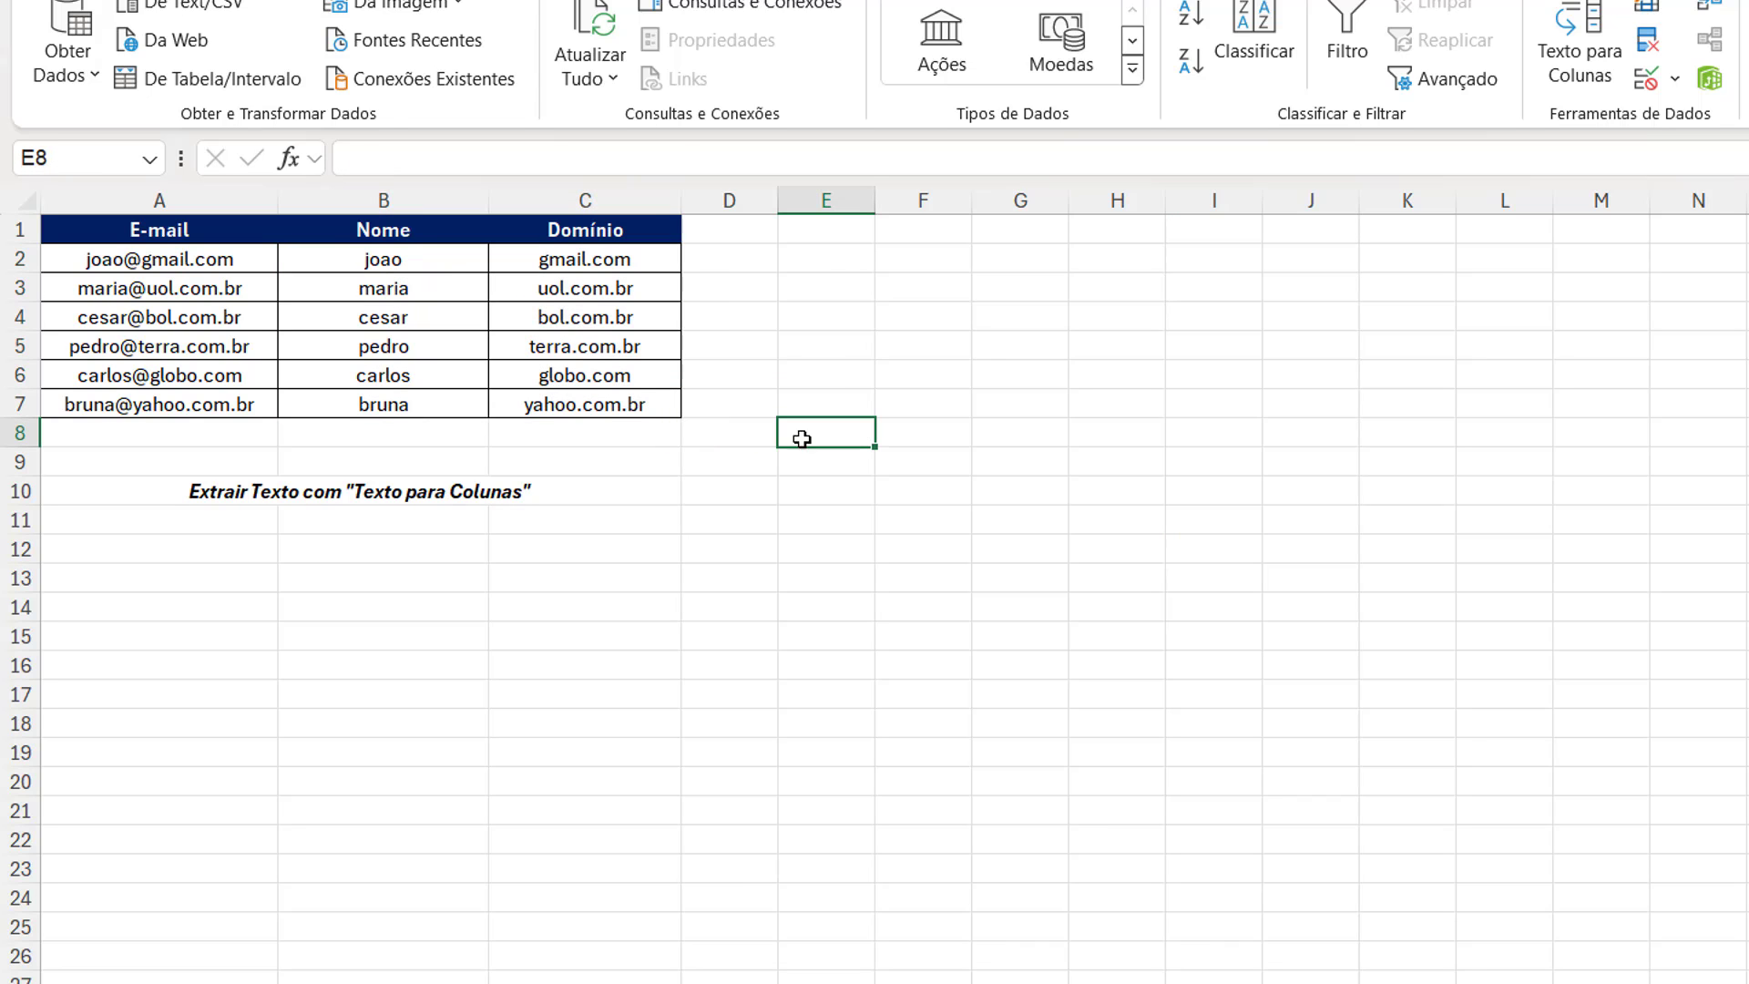
{"action": "left_click", "coordinate": [417, 202]}
{"action": "left_click", "coordinate": [583, 201]}
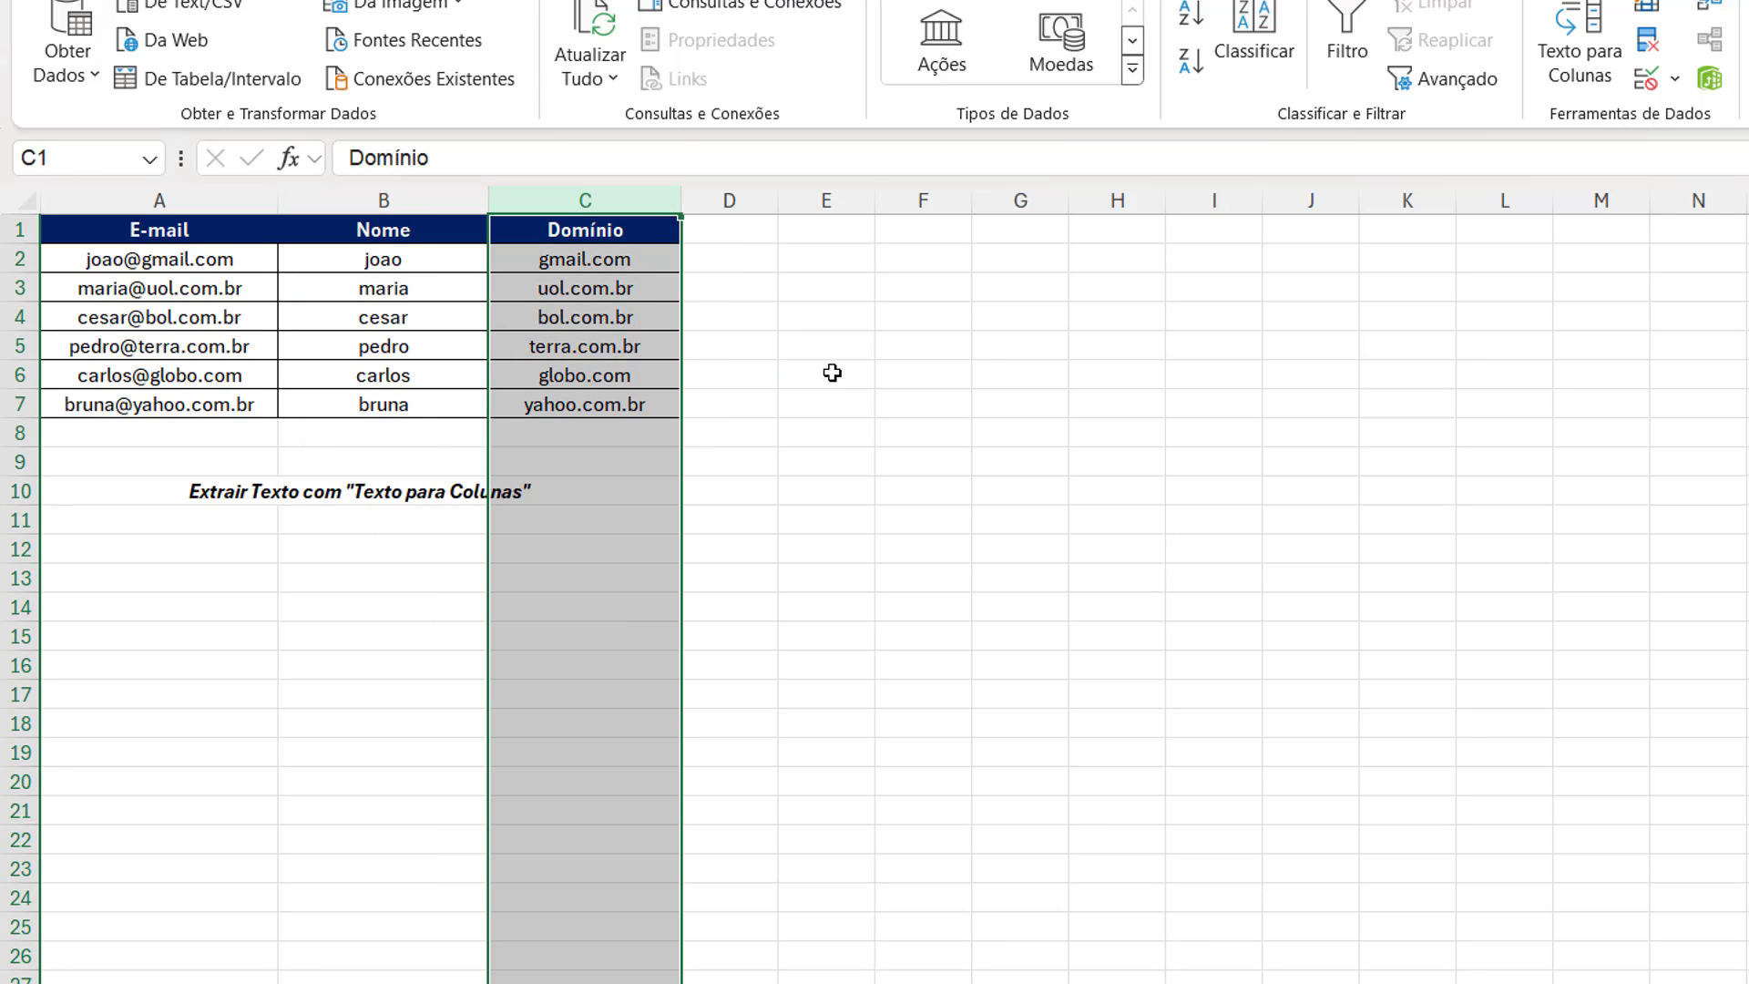
{"action": "left_click", "coordinate": [831, 374]}
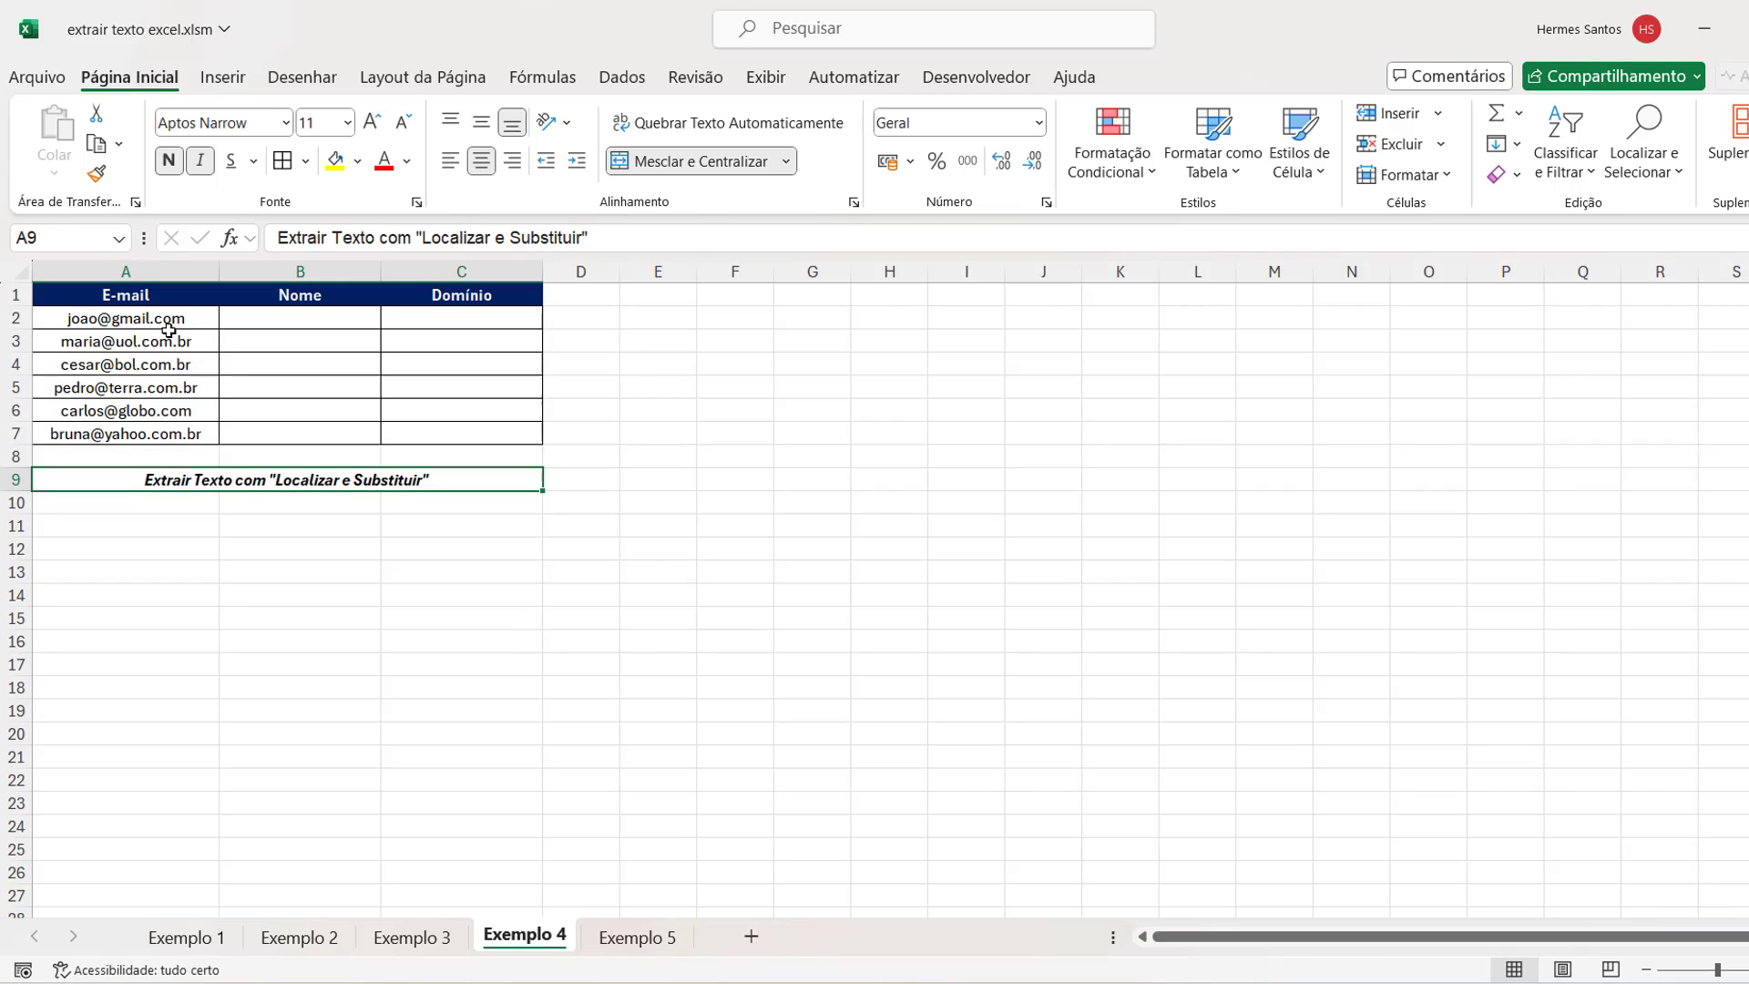
{"action": "left_click_drag", "start_coordinate": [169, 328], "coordinate": [146, 433]}
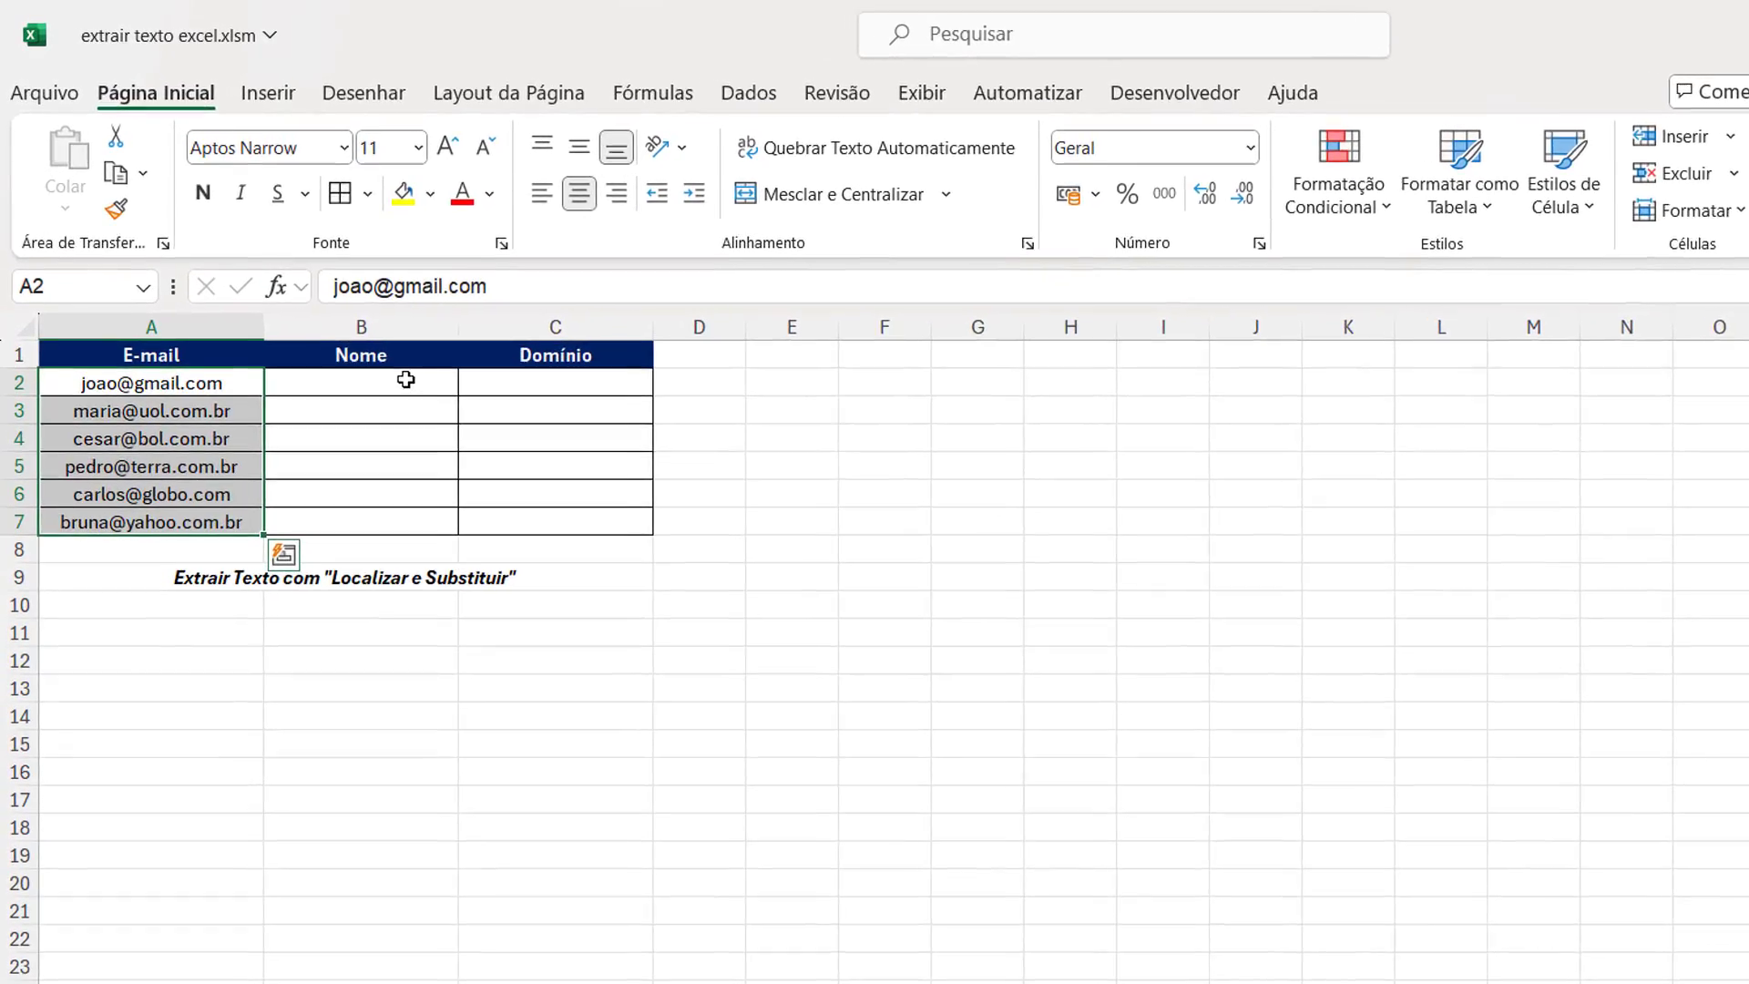
{"action": "left_click_drag", "start_coordinate": [405, 379], "coordinate": [394, 524]}
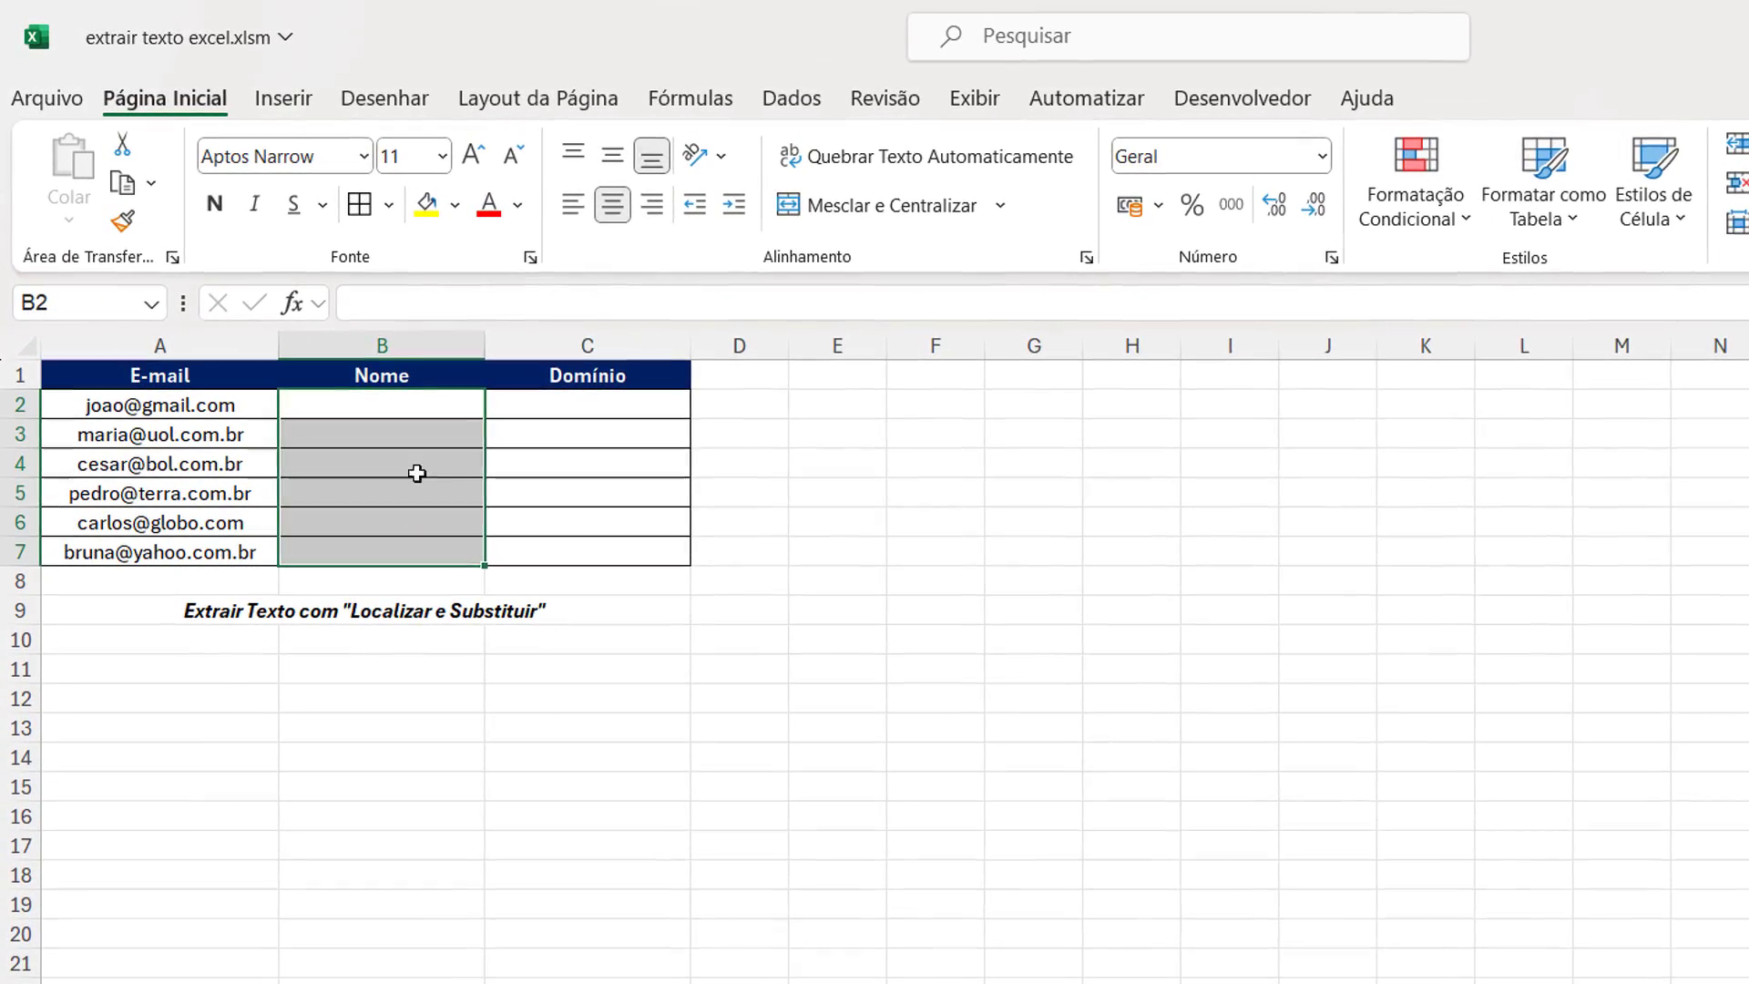
{"action": "left_click_drag", "start_coordinate": [580, 407], "coordinate": [577, 569]}
{"action": "left_click", "coordinate": [1034, 493]}
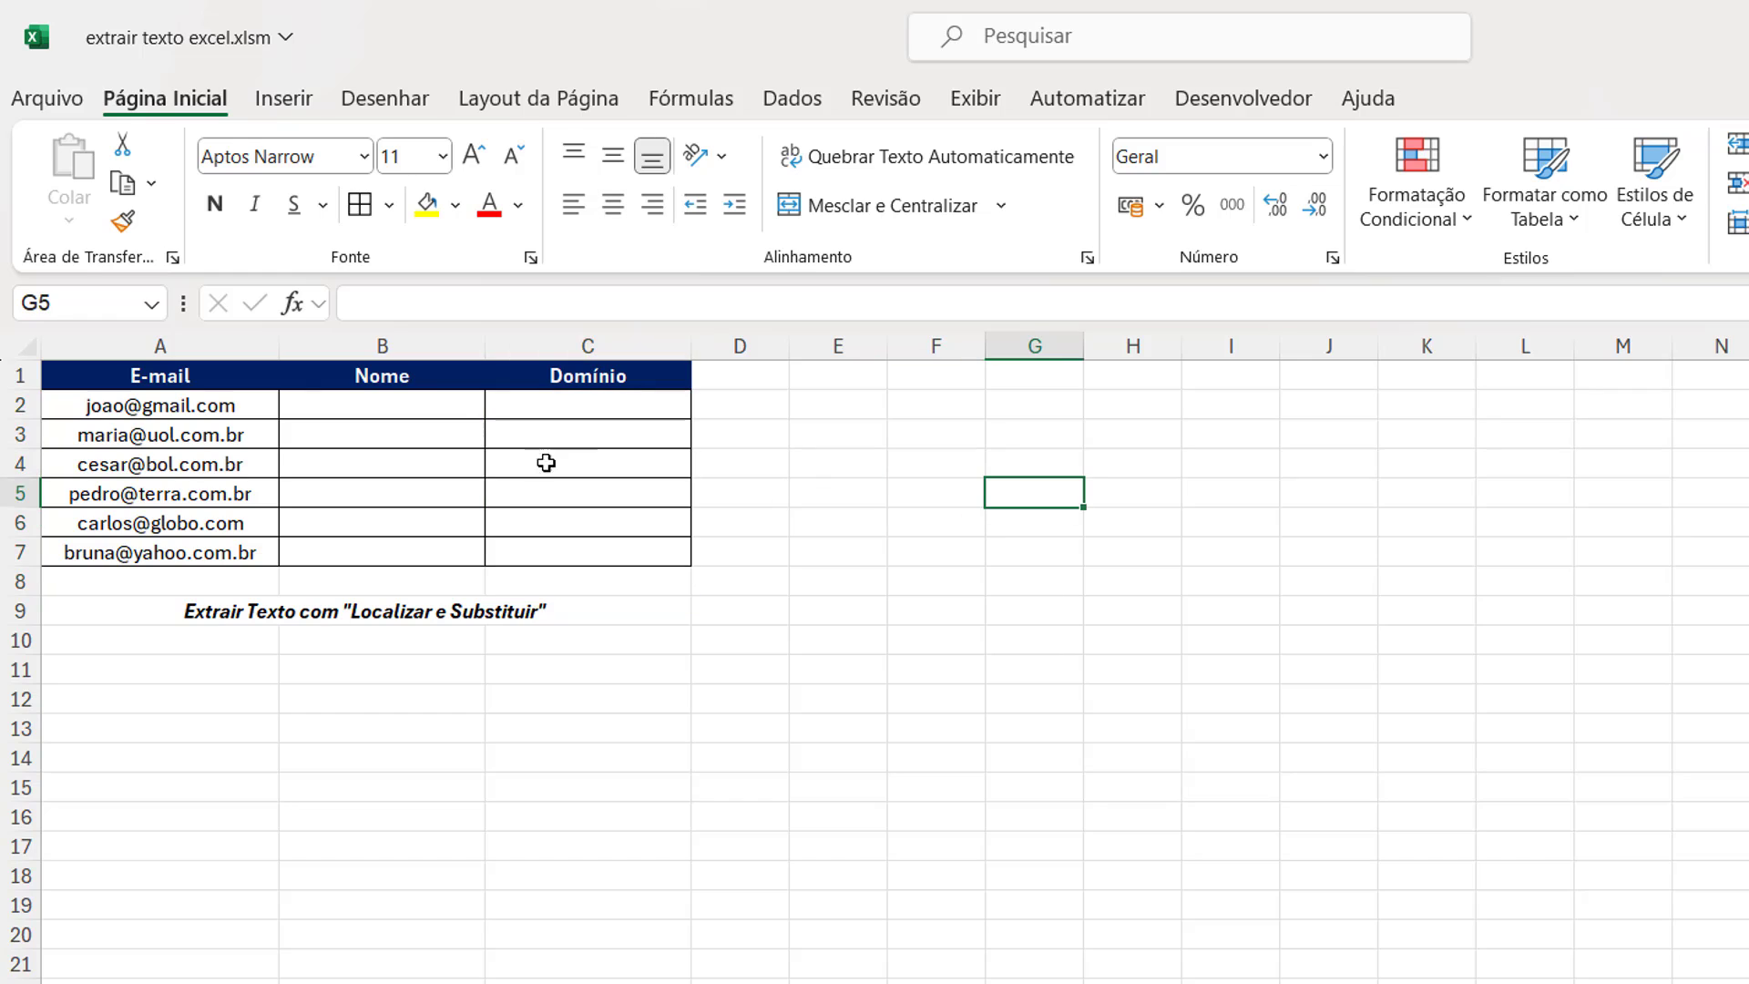
{"action": "left_click_drag", "start_coordinate": [407, 406], "coordinate": [401, 551]}
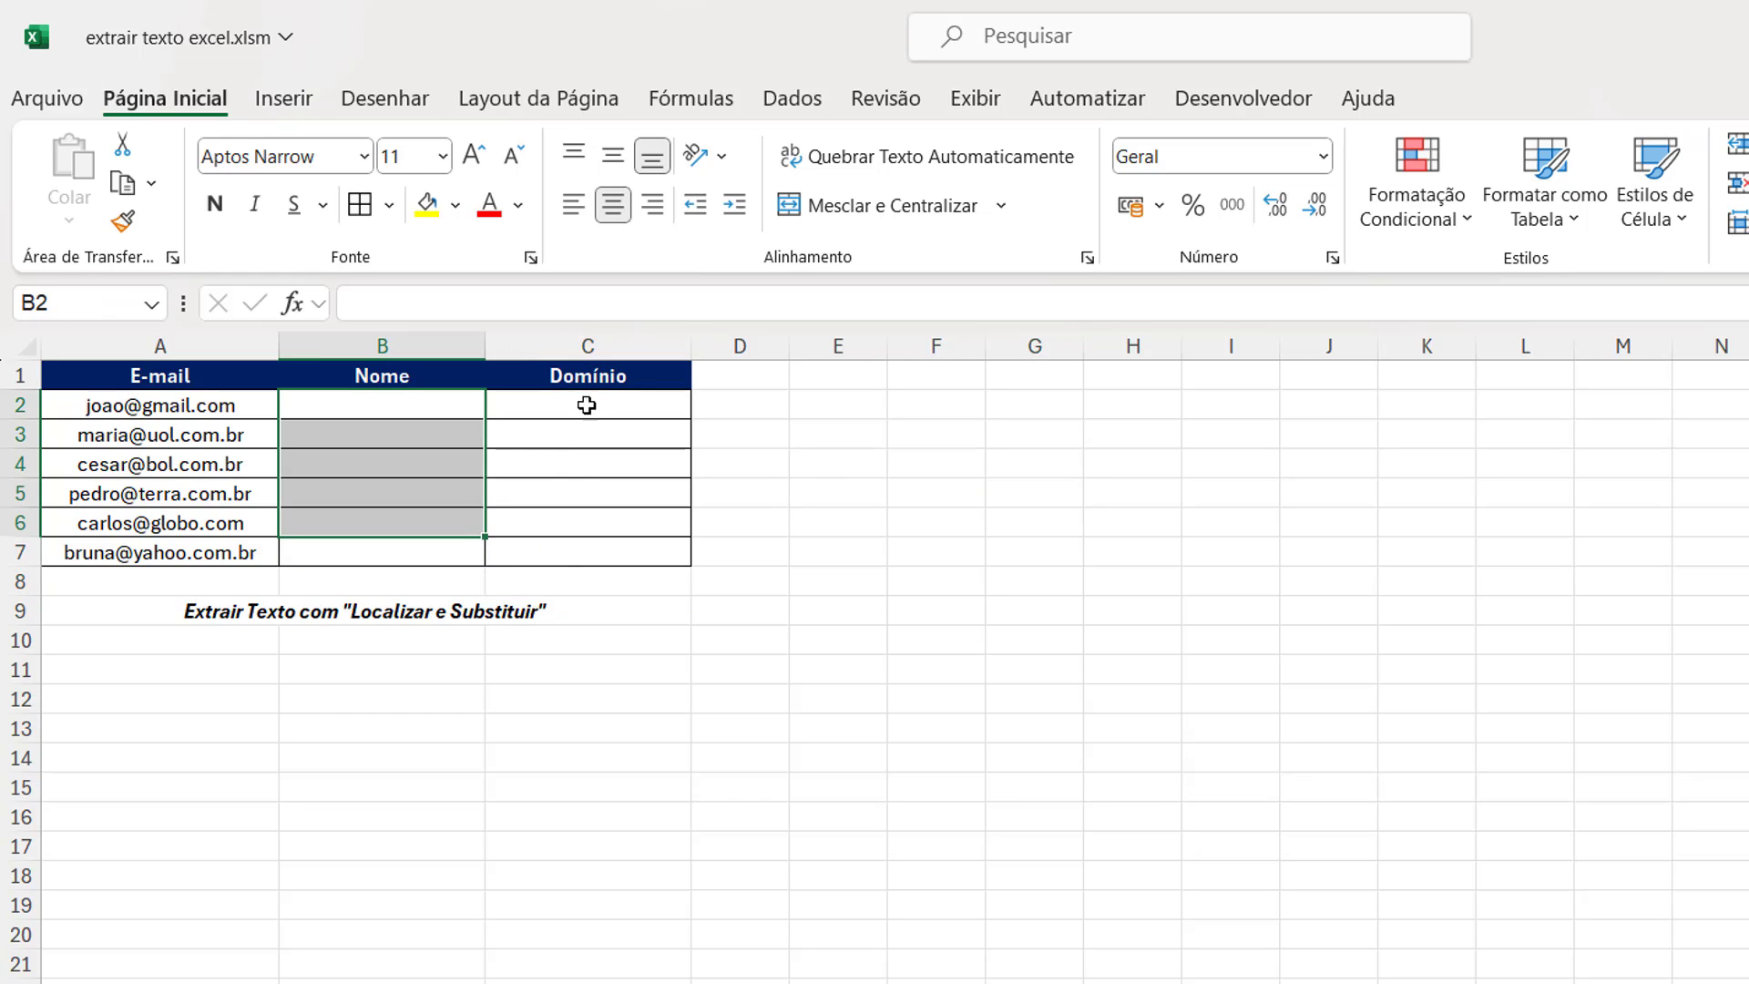
{"action": "left_click_drag", "start_coordinate": [586, 402], "coordinate": [568, 552]}
{"action": "left_click", "coordinate": [1034, 493]}
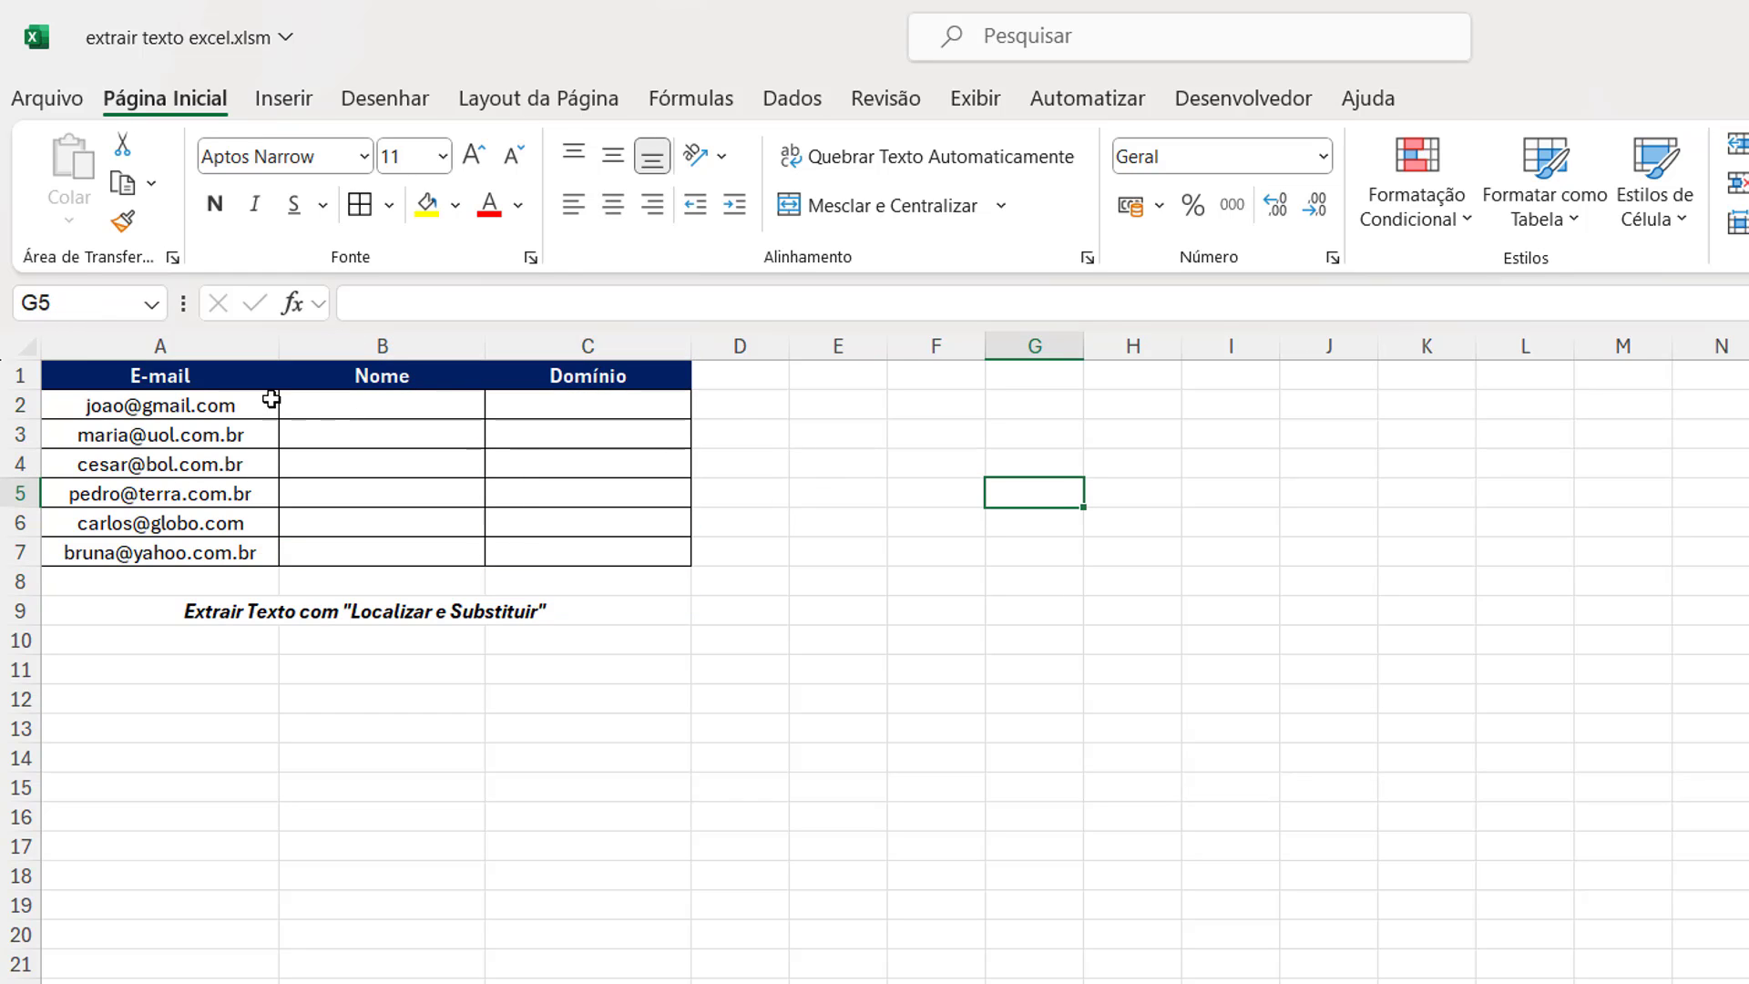
Copy the e-mails in A2:A7 into both the Nome and Domínio columns, starting at B2 and C2
{"action": "left_click_drag", "start_coordinate": [227, 406], "coordinate": [220, 554]}
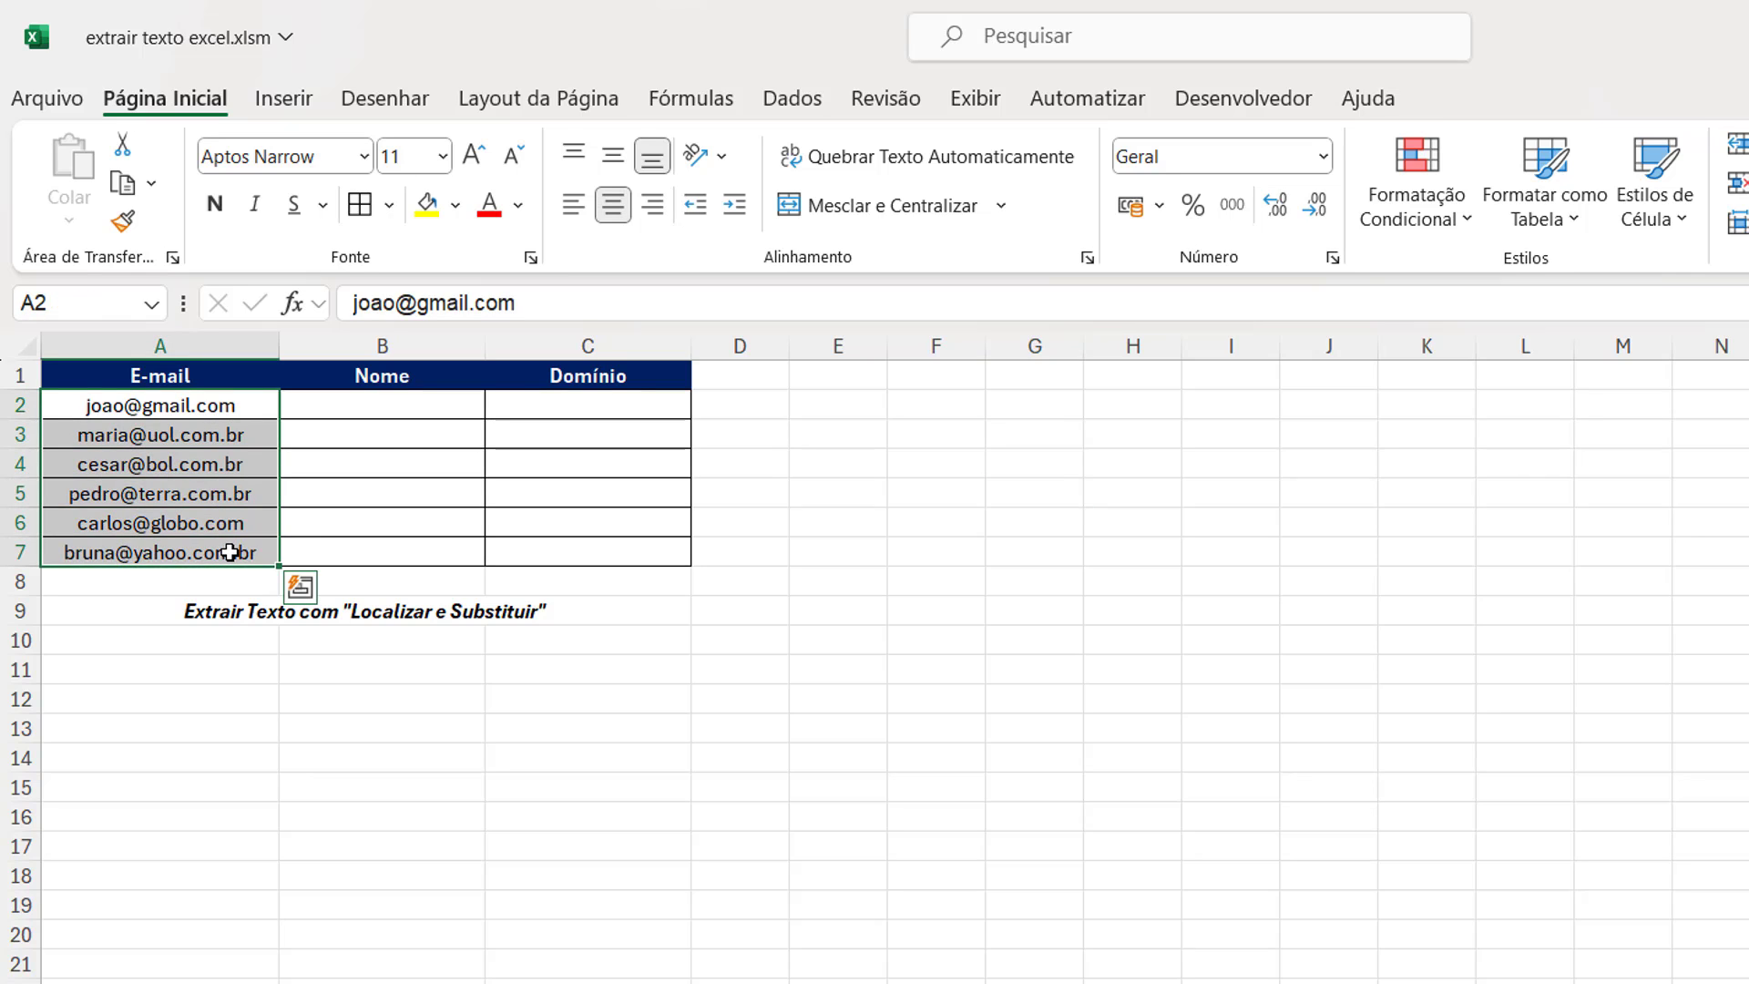
{"action": "key", "text": "ctrl+c"}
{"action": "left_click", "coordinate": [375, 399]}
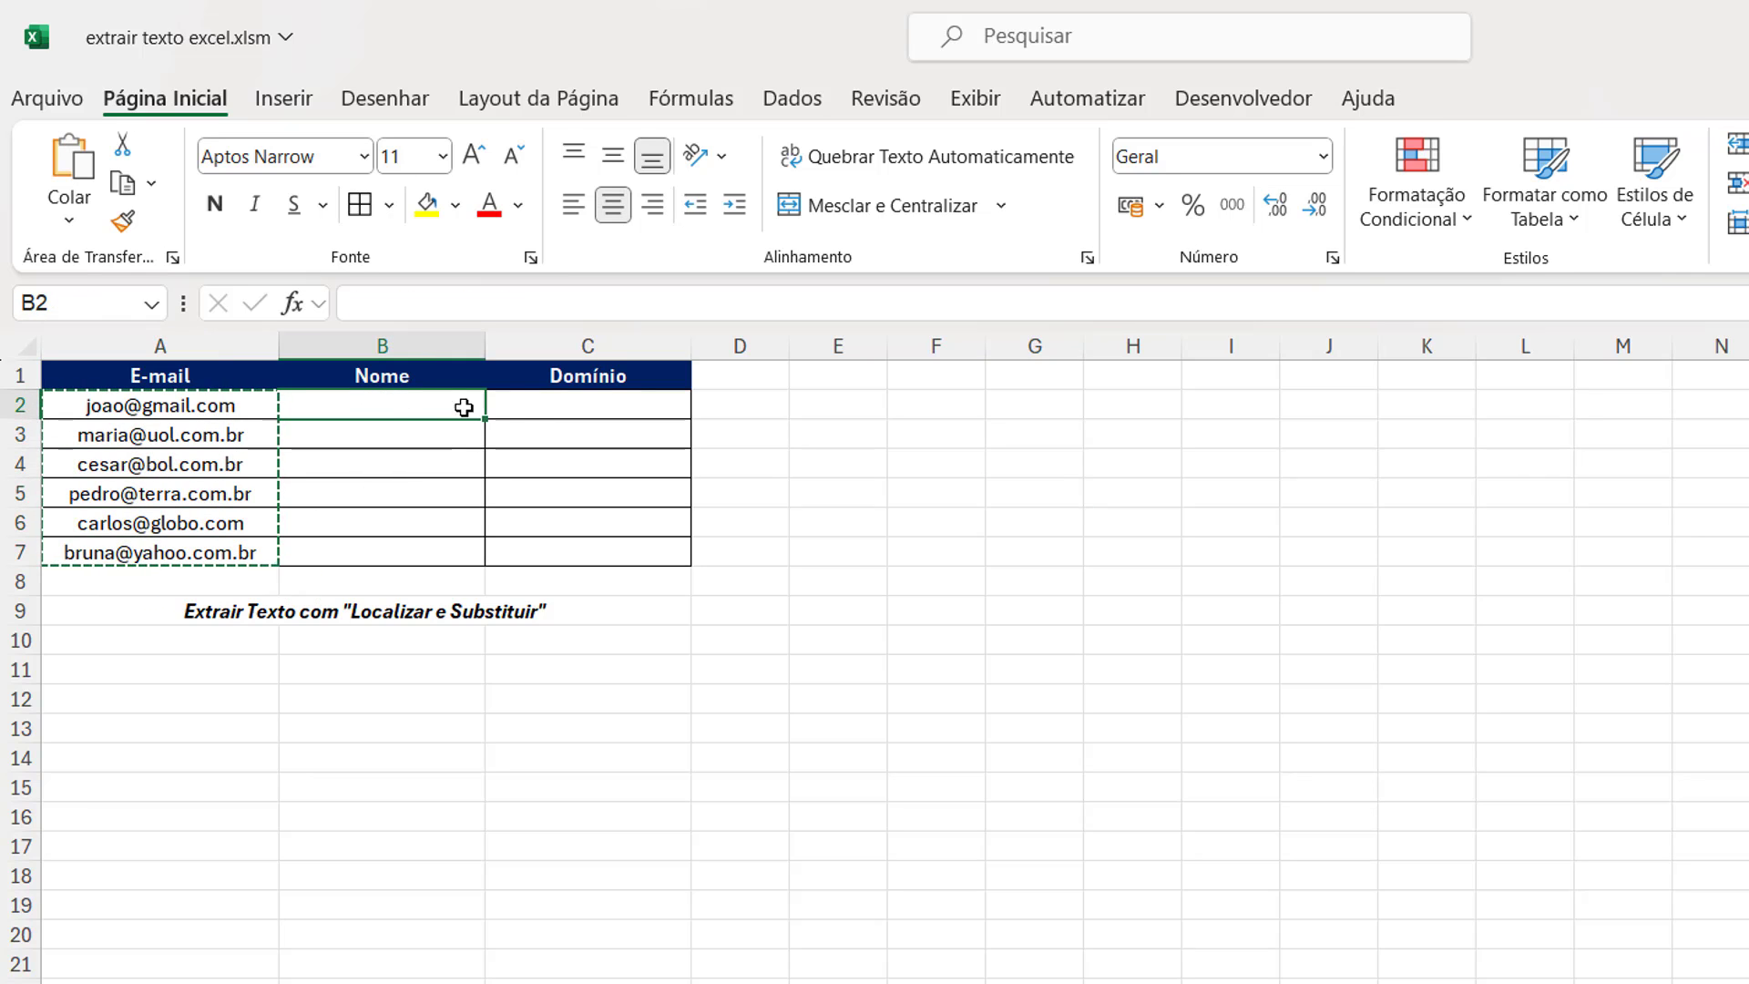
{"action": "key", "text": "ctrl+v"}
{"action": "left_click", "coordinate": [546, 406]}
{"action": "key", "text": "ctrl+v"}
{"action": "left_click", "coordinate": [970, 639]}
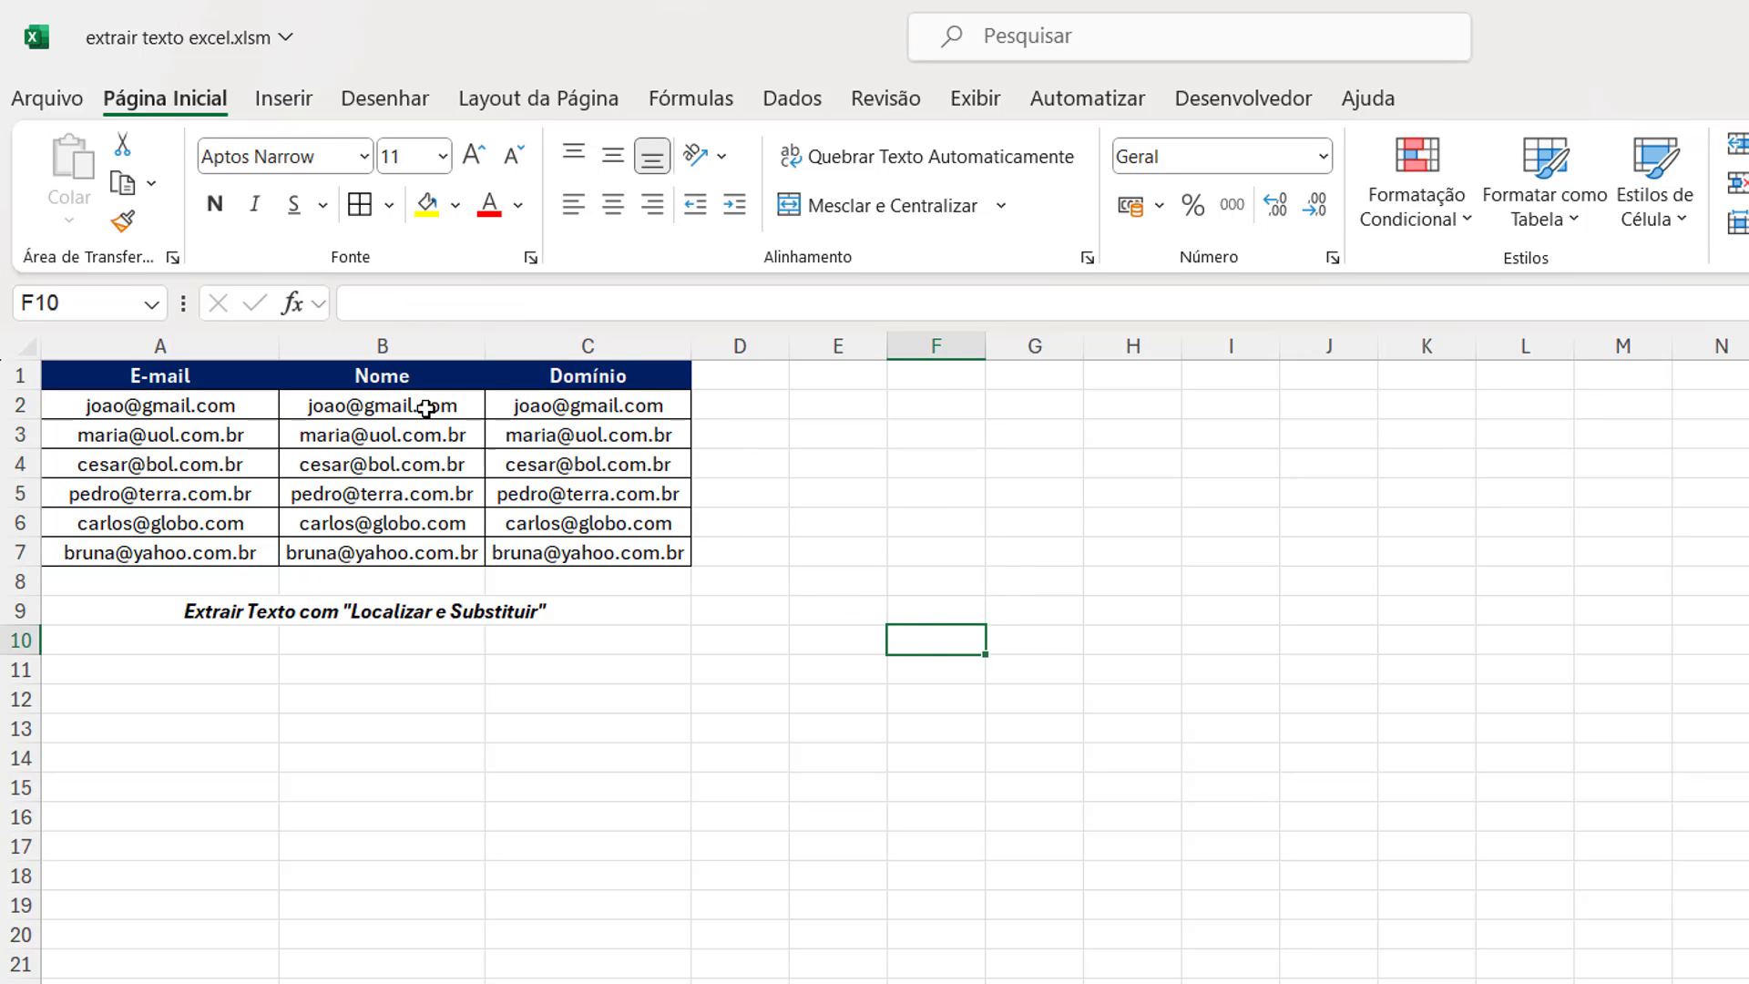
Replace every "@*" with nothing in B2:B7 so that only the names before the @ are kept
{"action": "left_click_drag", "start_coordinate": [426, 406], "coordinate": [437, 551]}
{"action": "key", "text": "ctrl+v"}
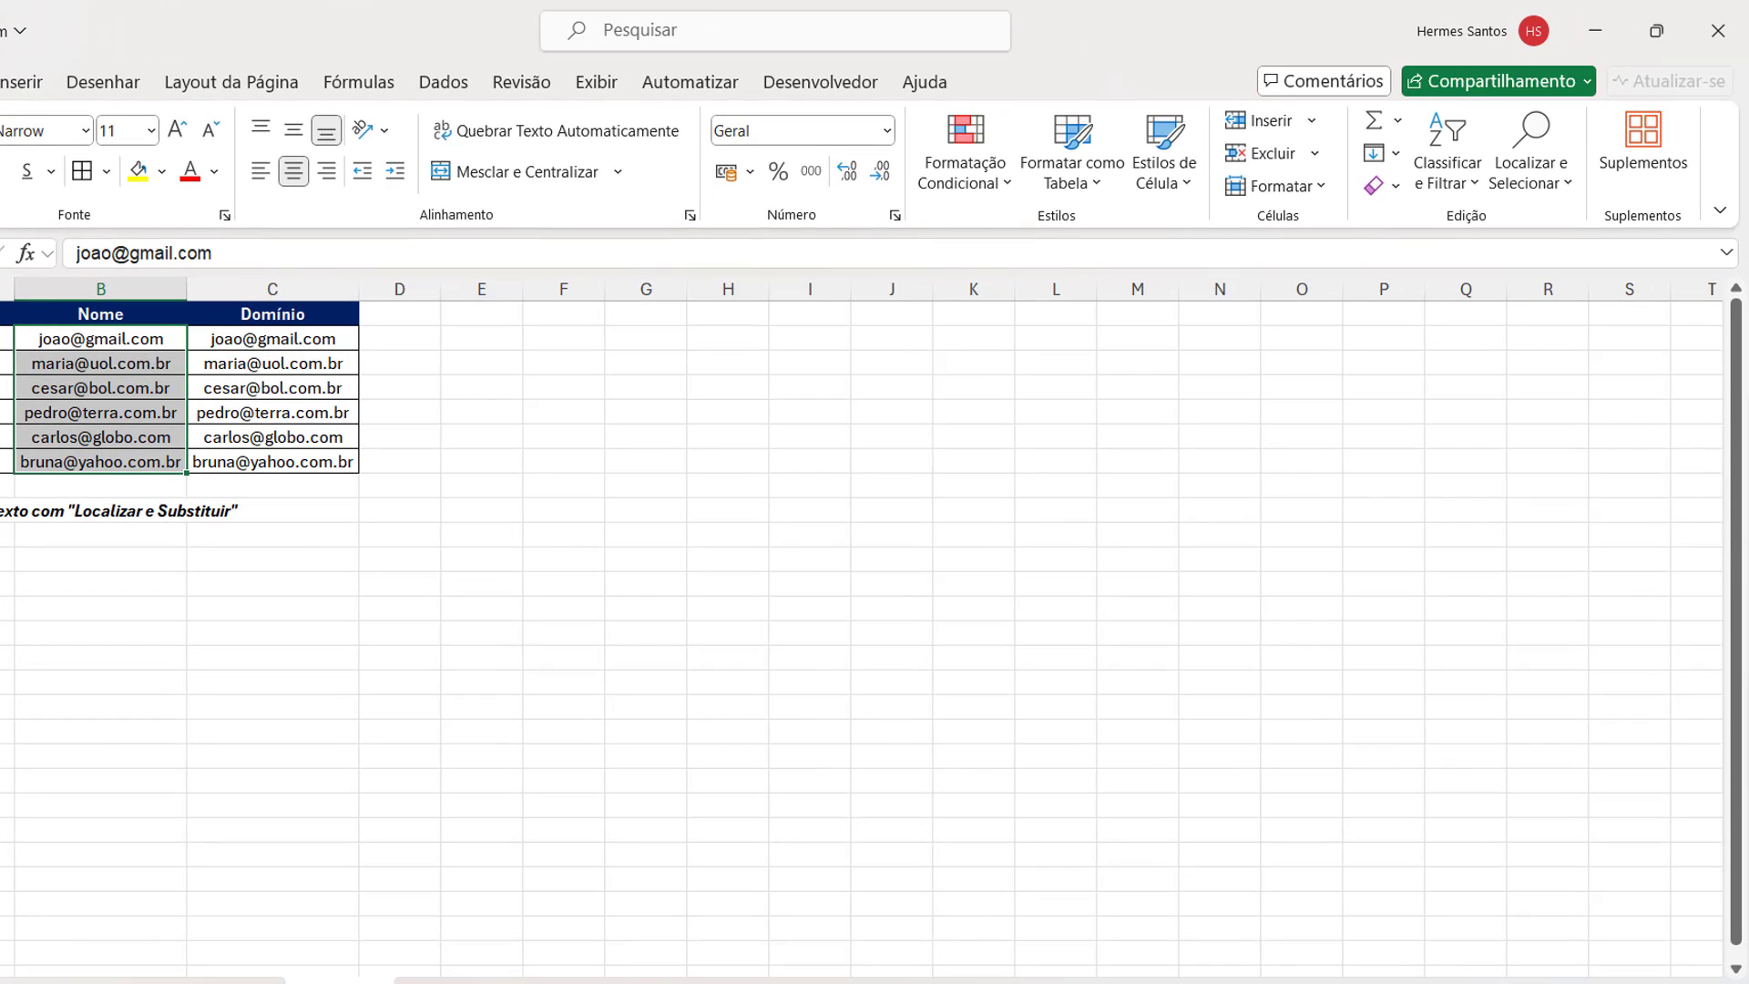
{"action": "left_click", "coordinate": [1568, 182]}
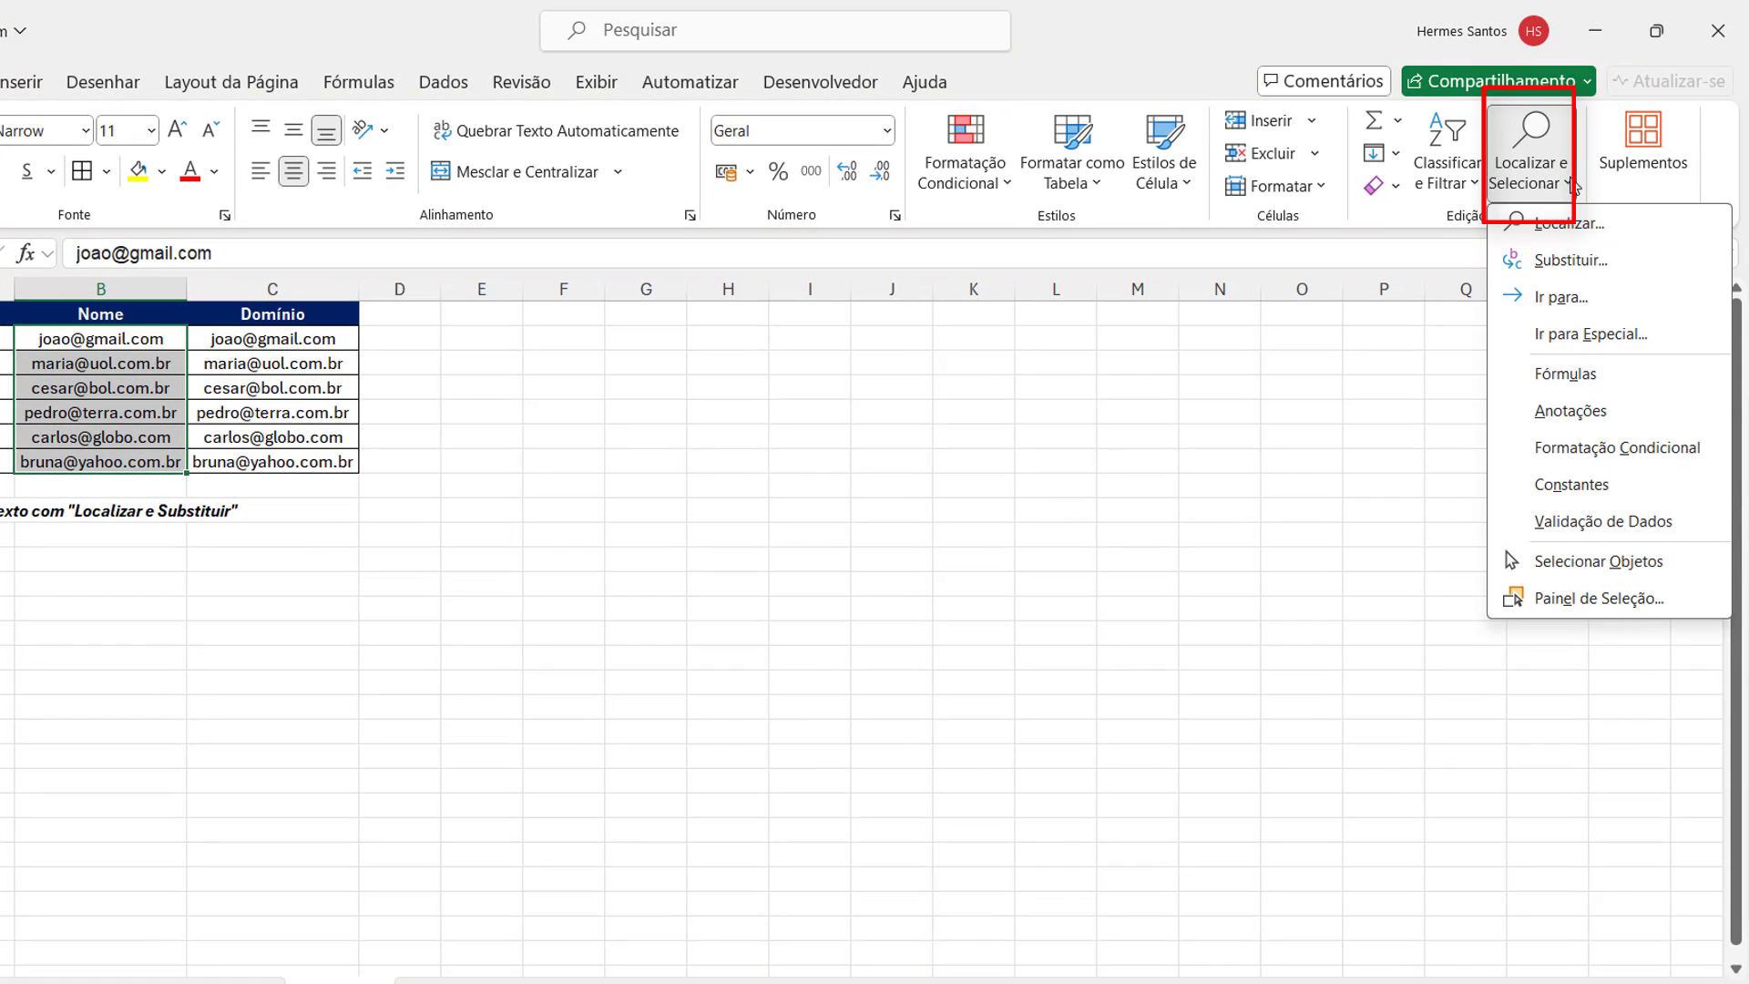
{"action": "left_click", "coordinate": [1549, 262]}
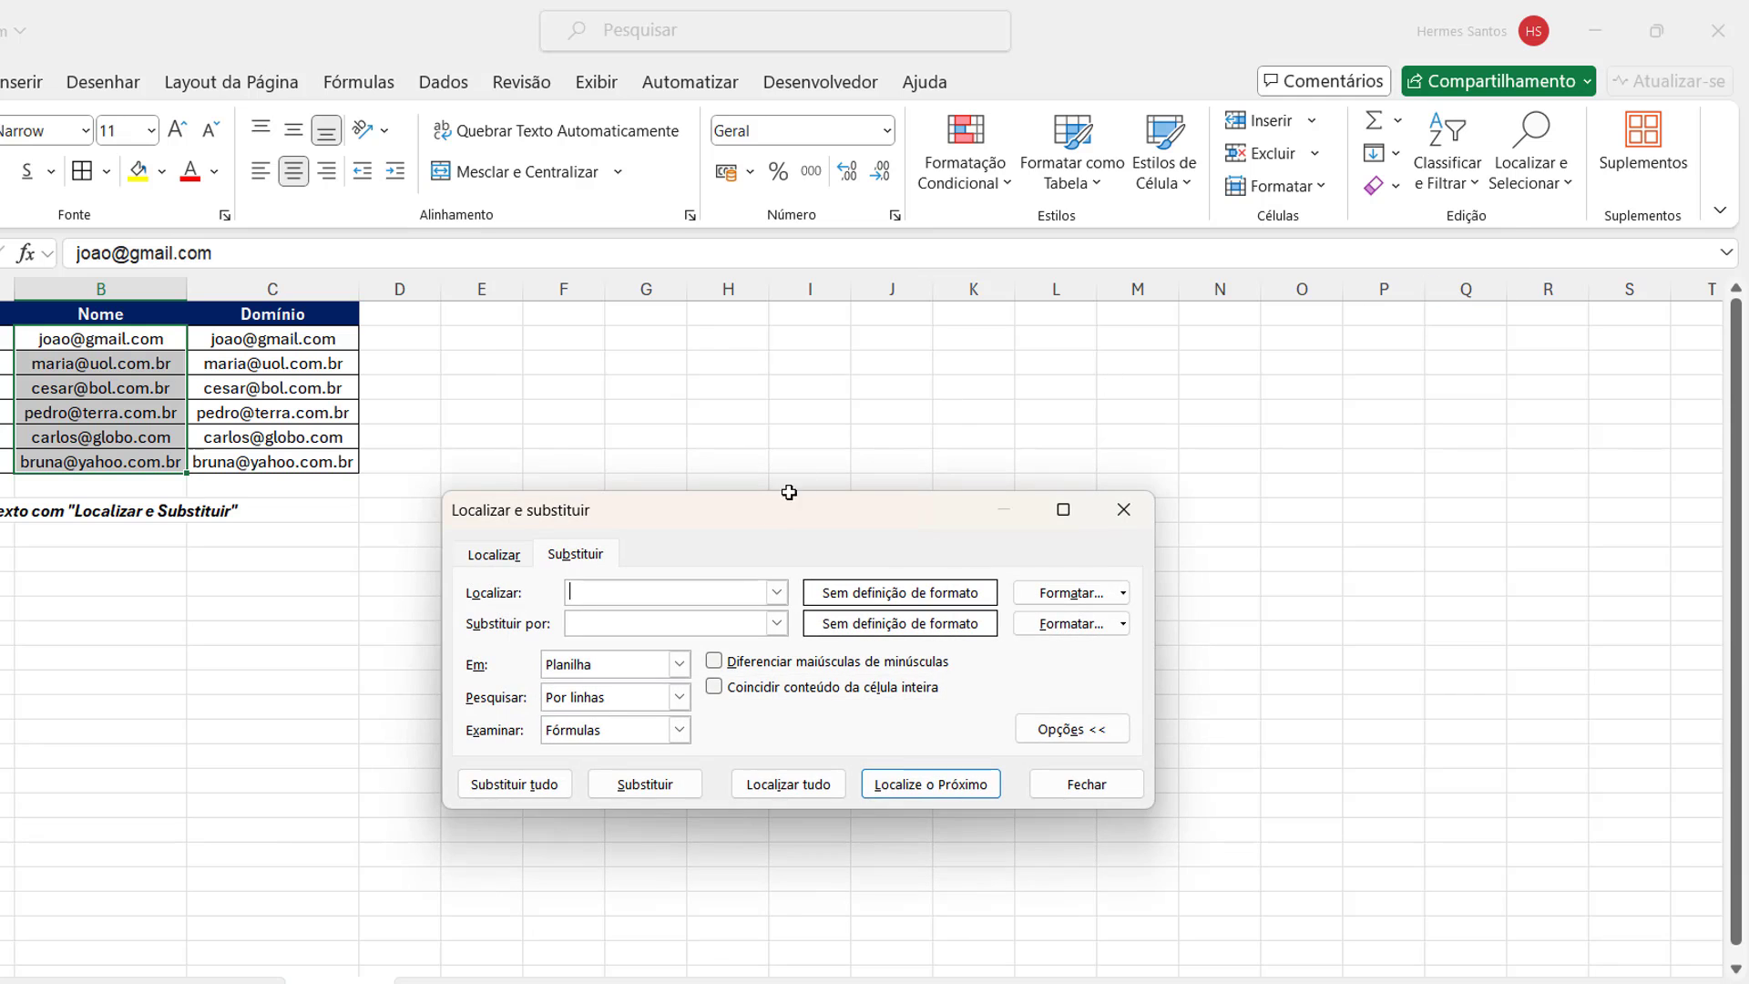
{"action": "left_click_drag", "start_coordinate": [714, 515], "coordinate": [657, 341]}
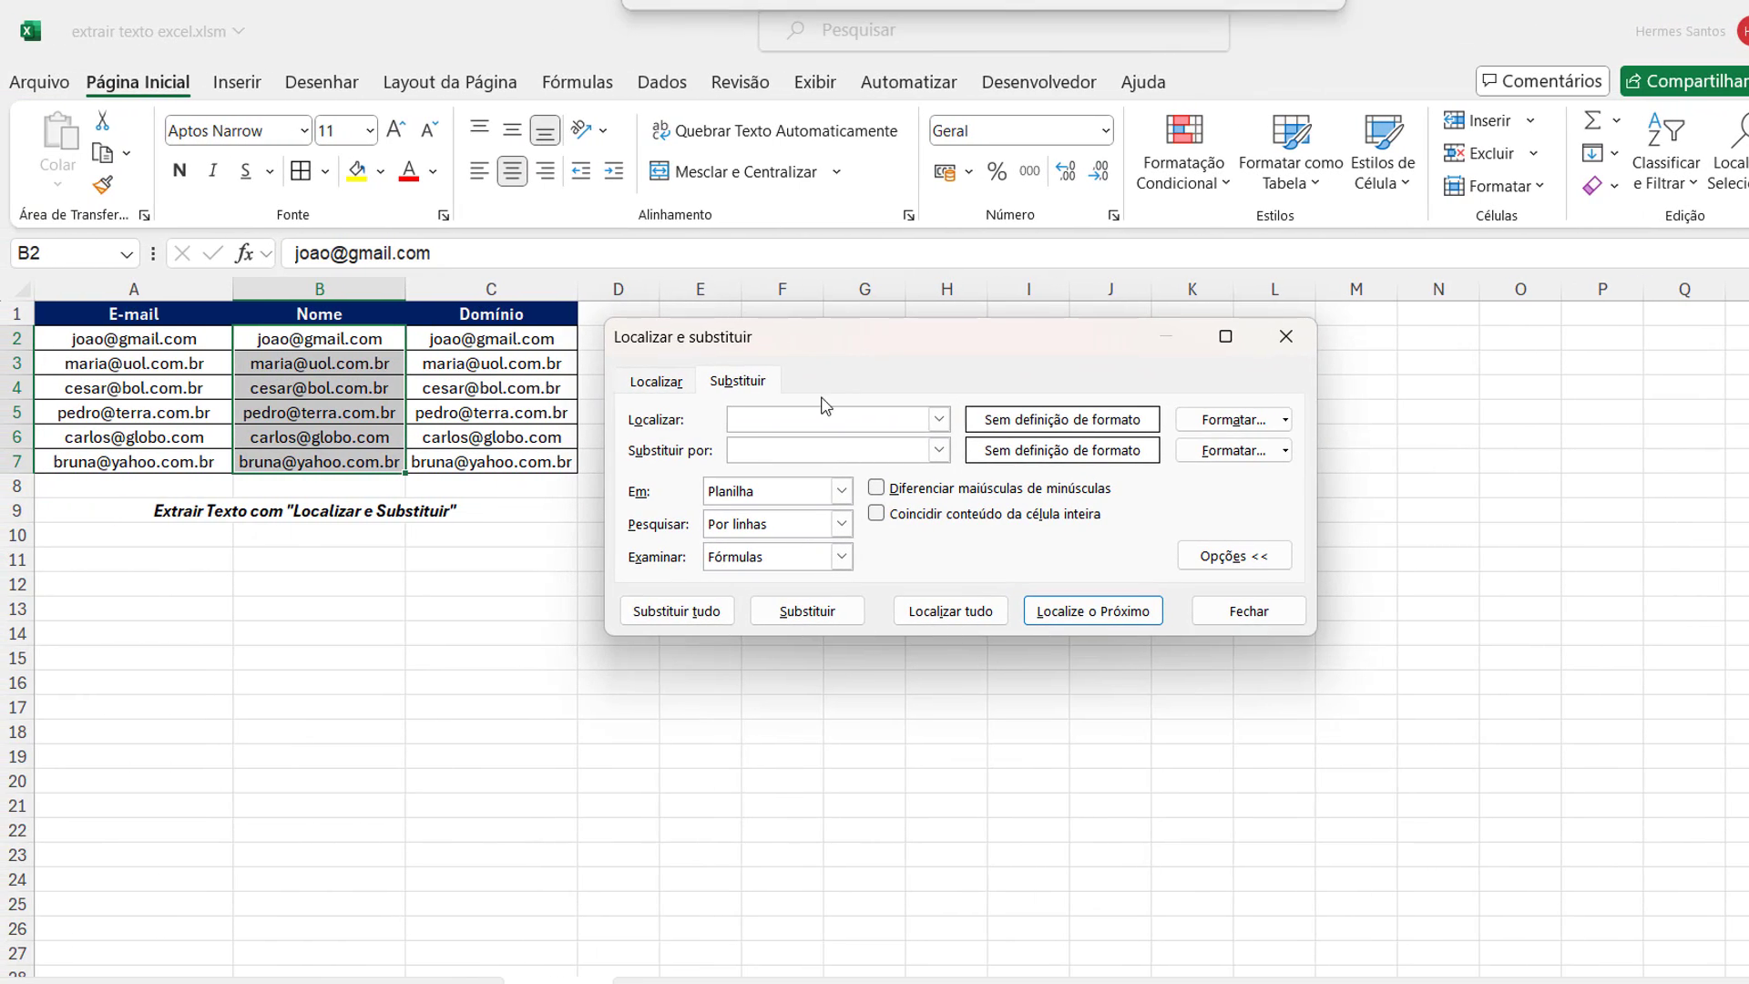
{"action": "left_click", "coordinate": [734, 387]}
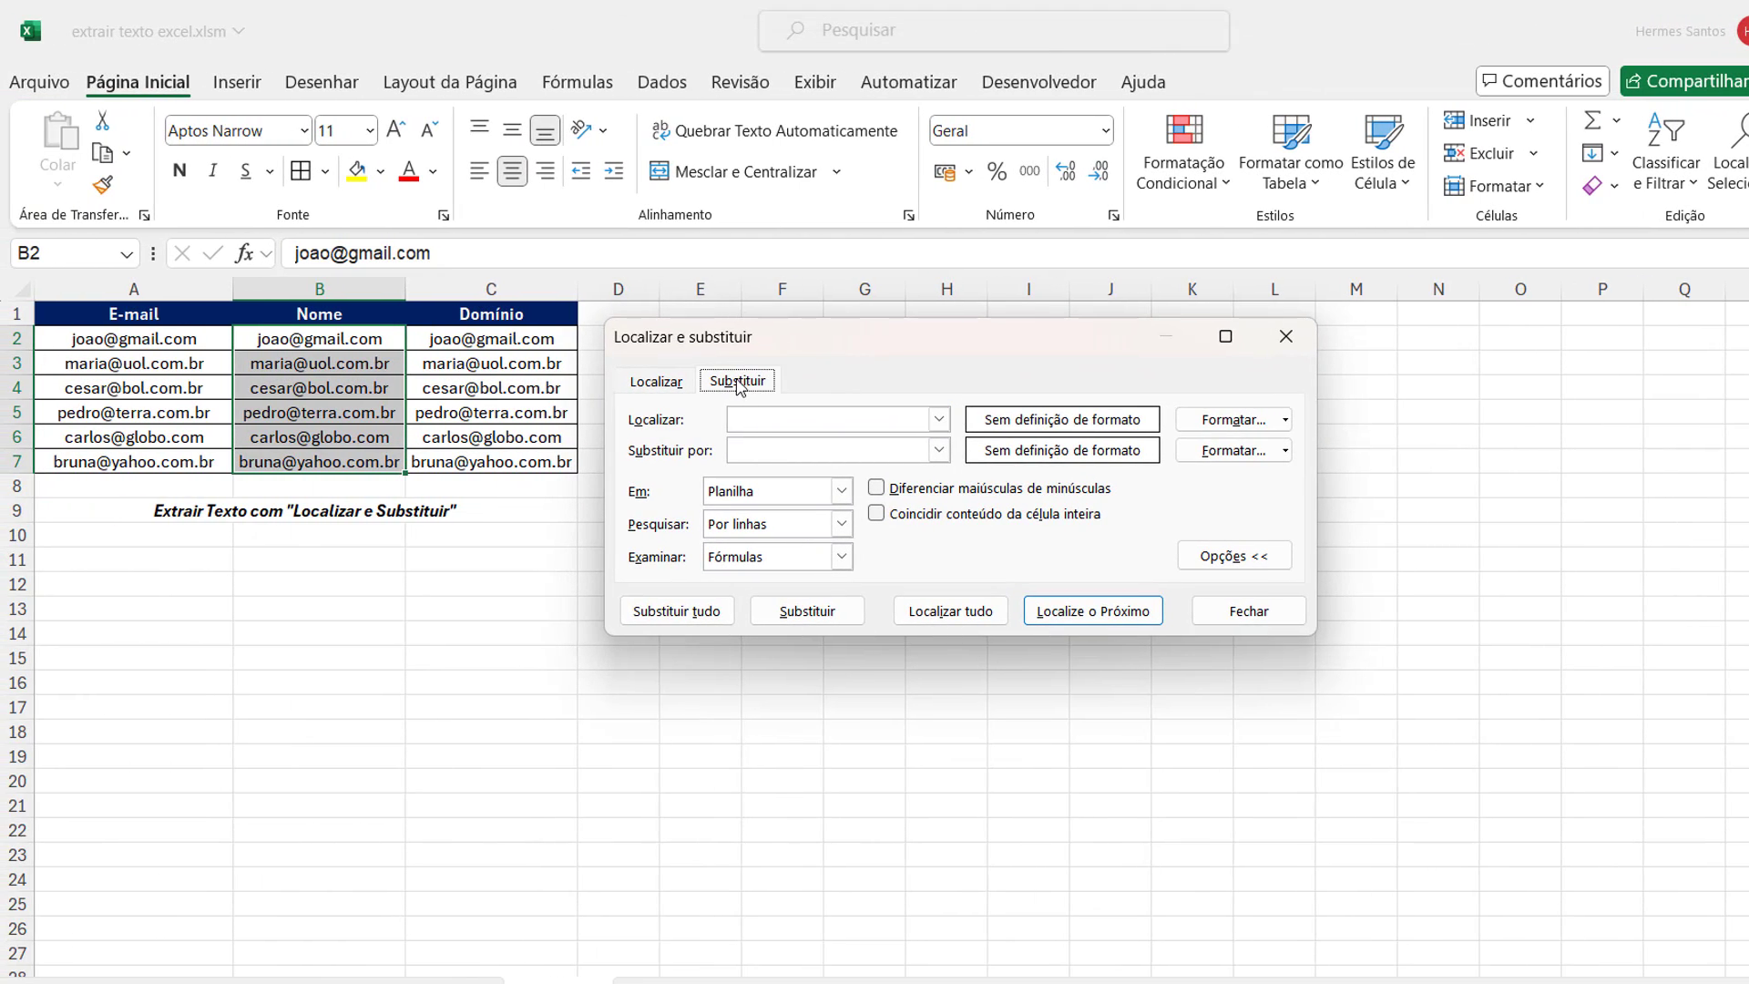
{"action": "left_click", "coordinate": [753, 419]}
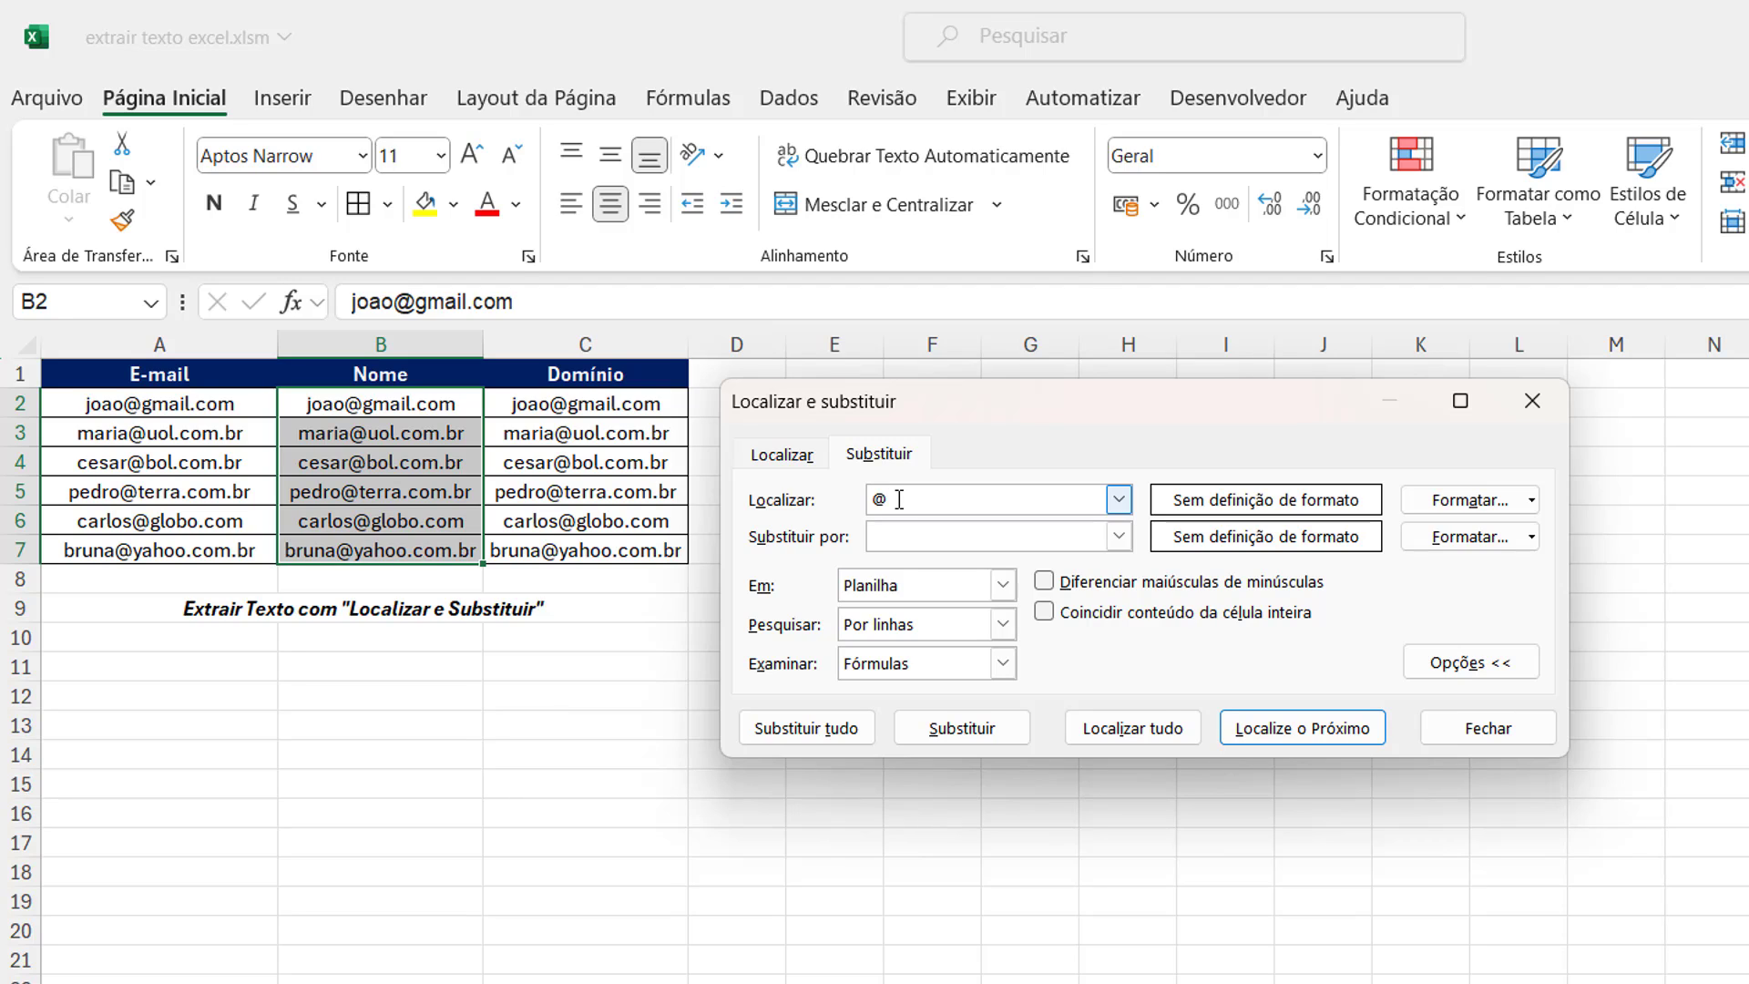
{"action": "left_click", "coordinate": [939, 538]}
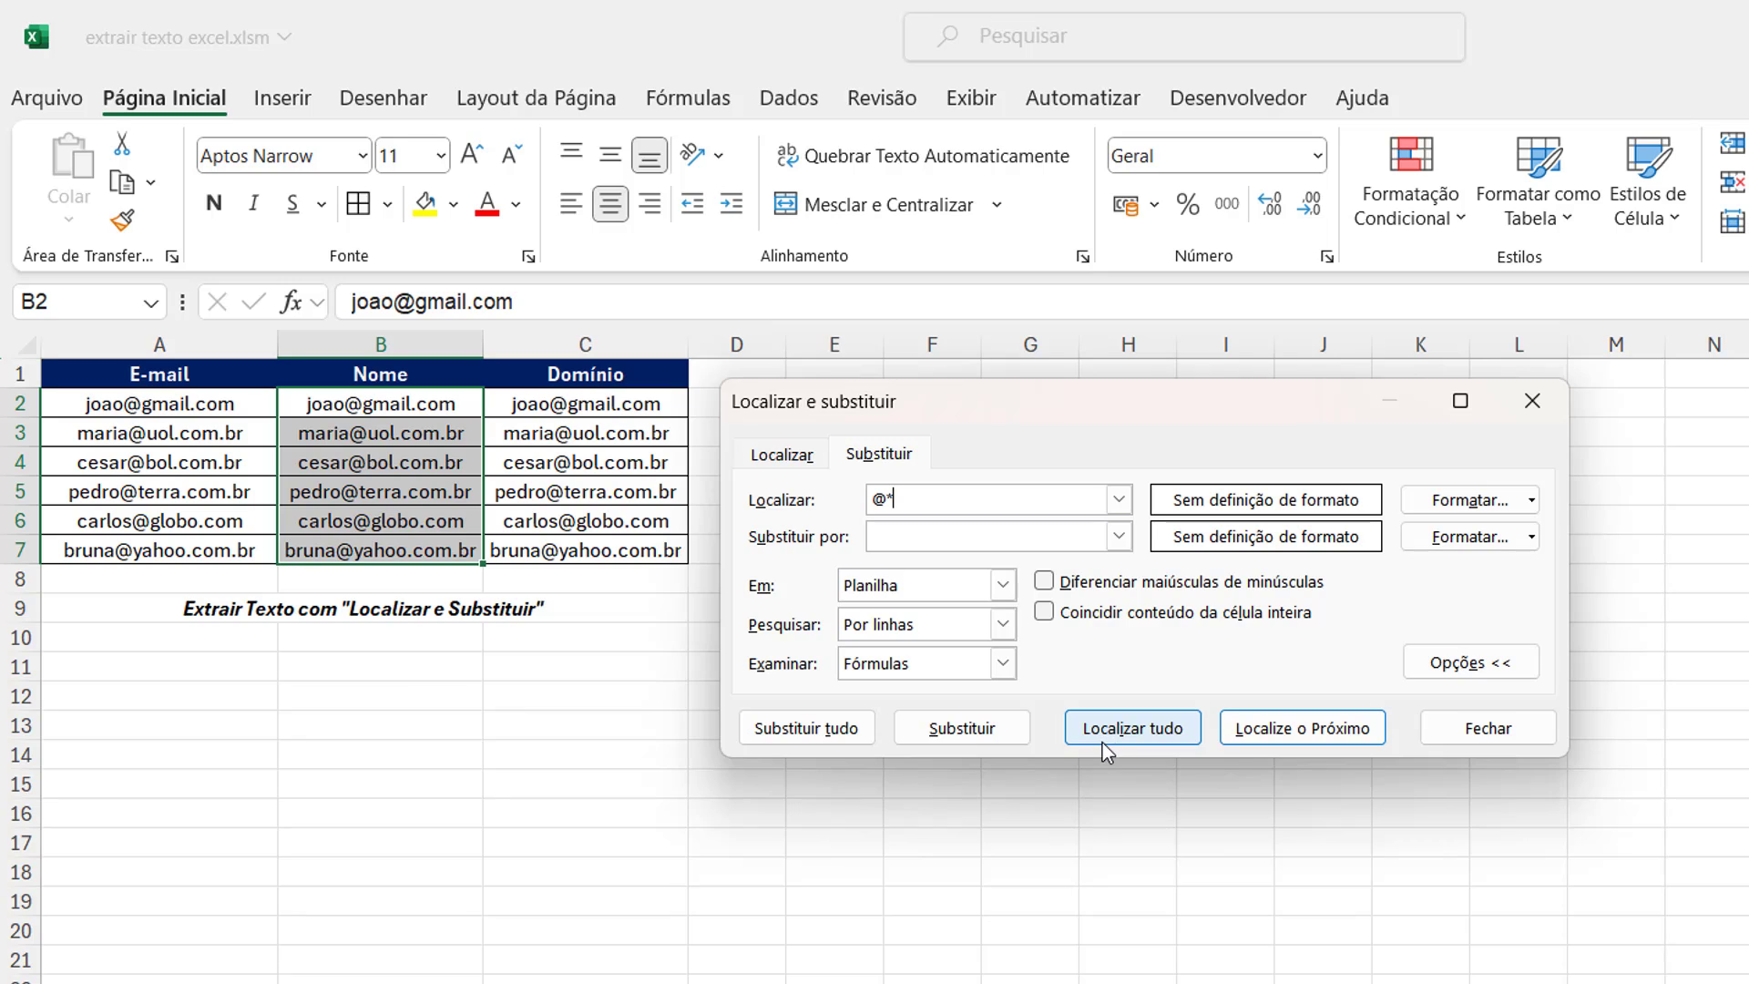
{"action": "left_click", "coordinate": [844, 736]}
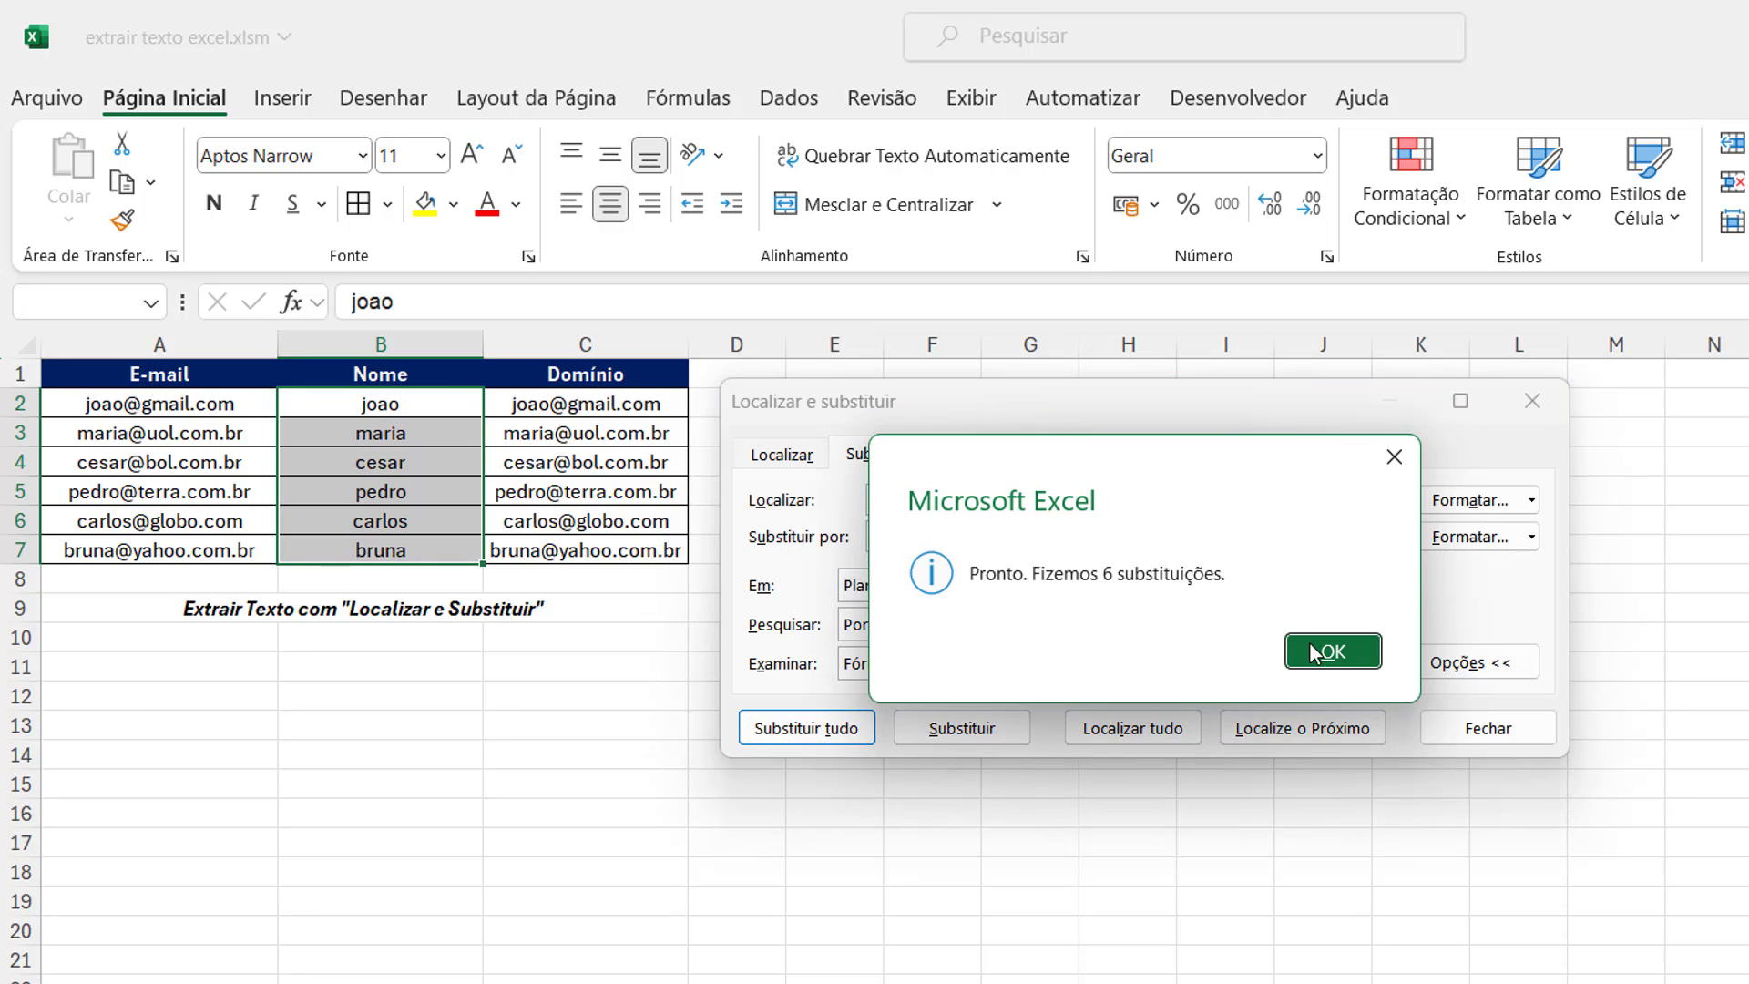
{"action": "left_click", "coordinate": [1318, 654]}
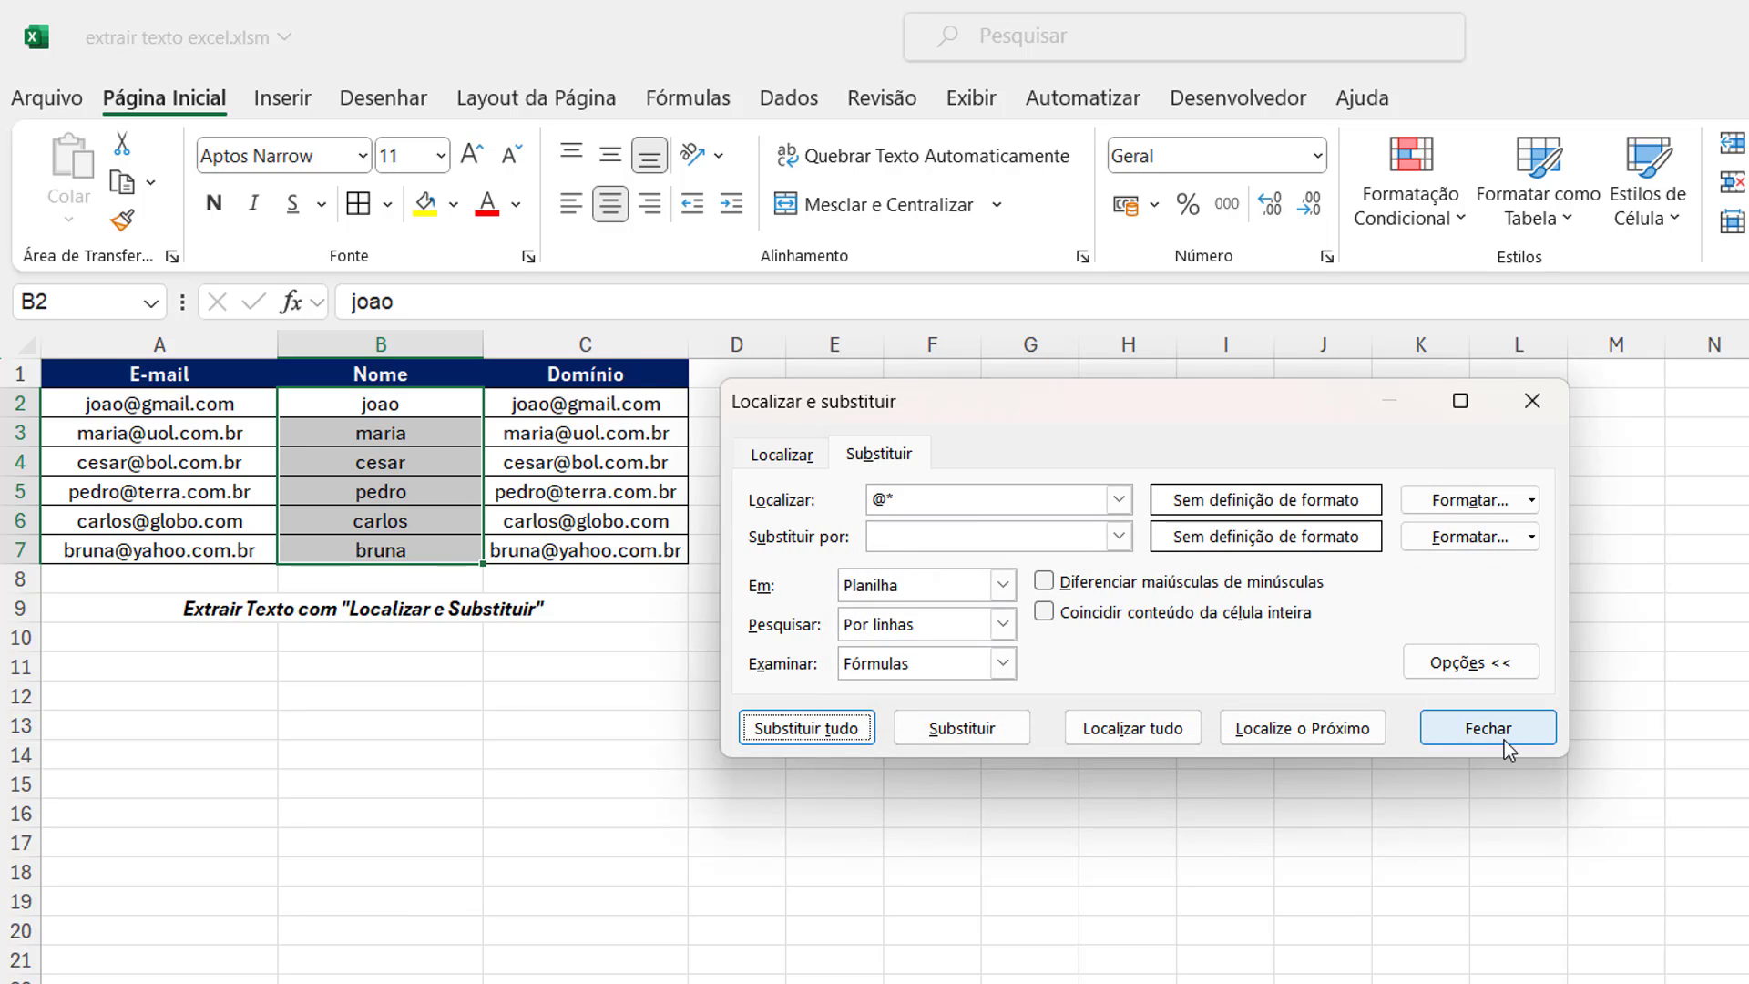
{"action": "left_click", "coordinate": [1490, 729]}
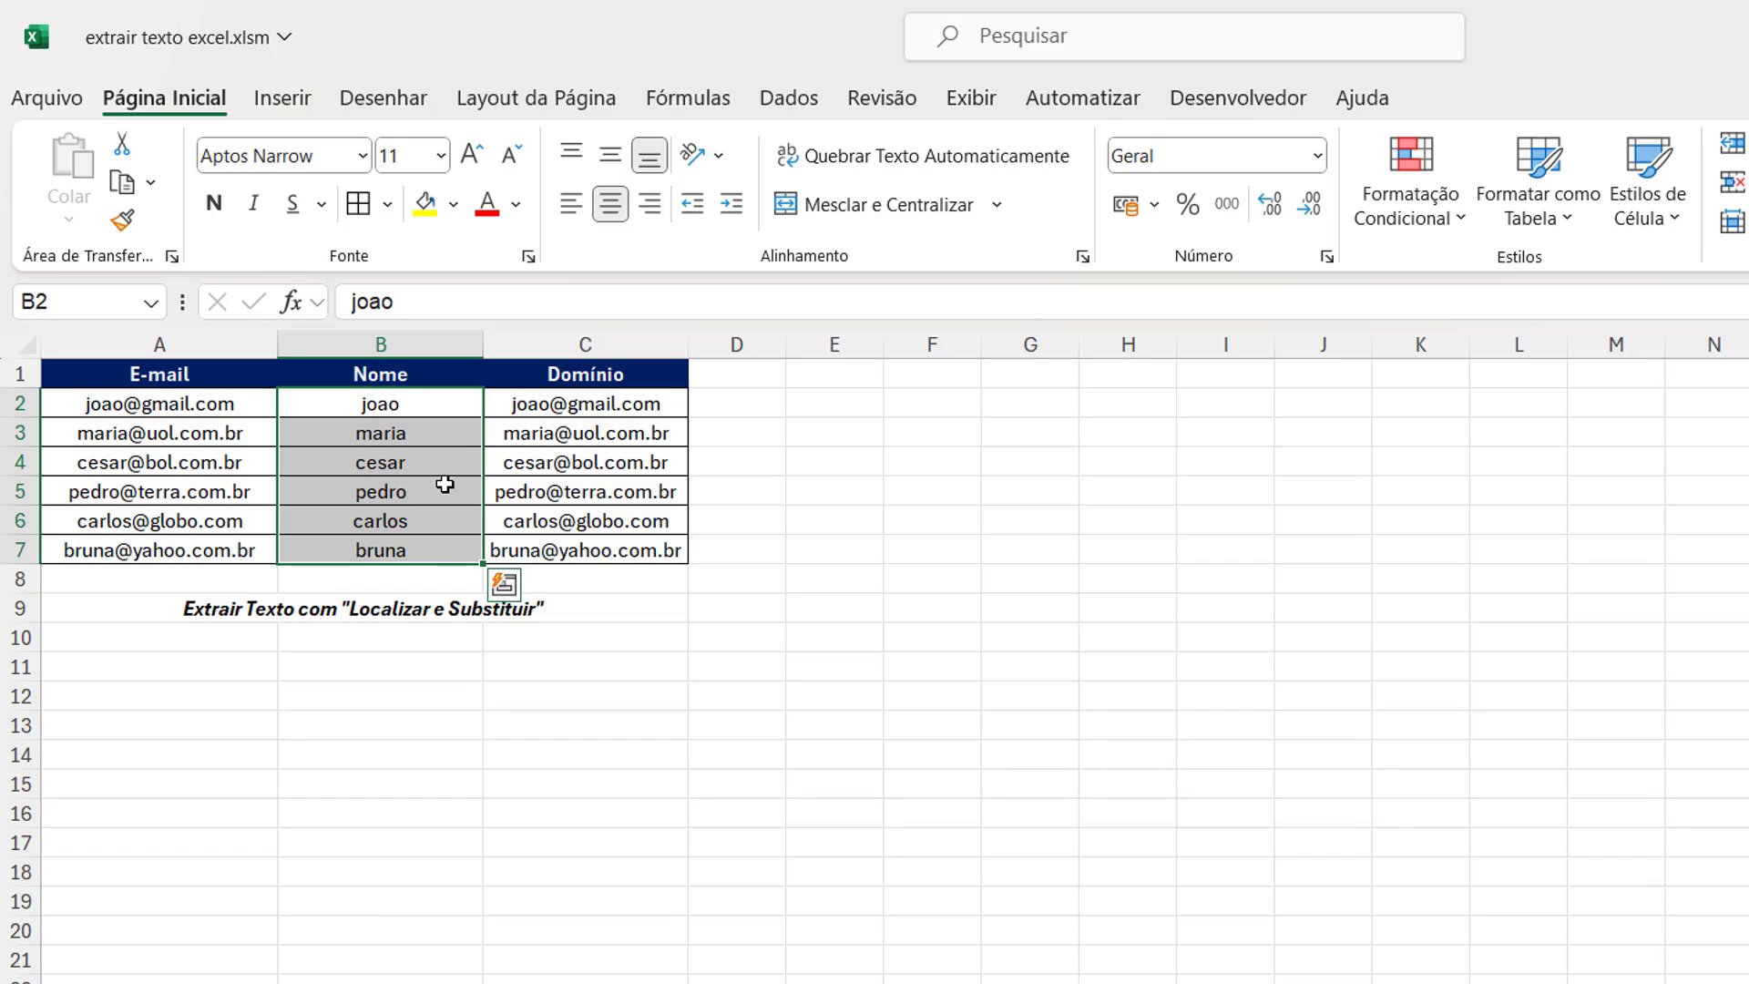
{"action": "left_click", "coordinate": [834, 520]}
Replace every "*@" with nothing in C2:C7 so that only the domains after the @ are kept
{"action": "left_click_drag", "start_coordinate": [586, 403], "coordinate": [584, 551]}
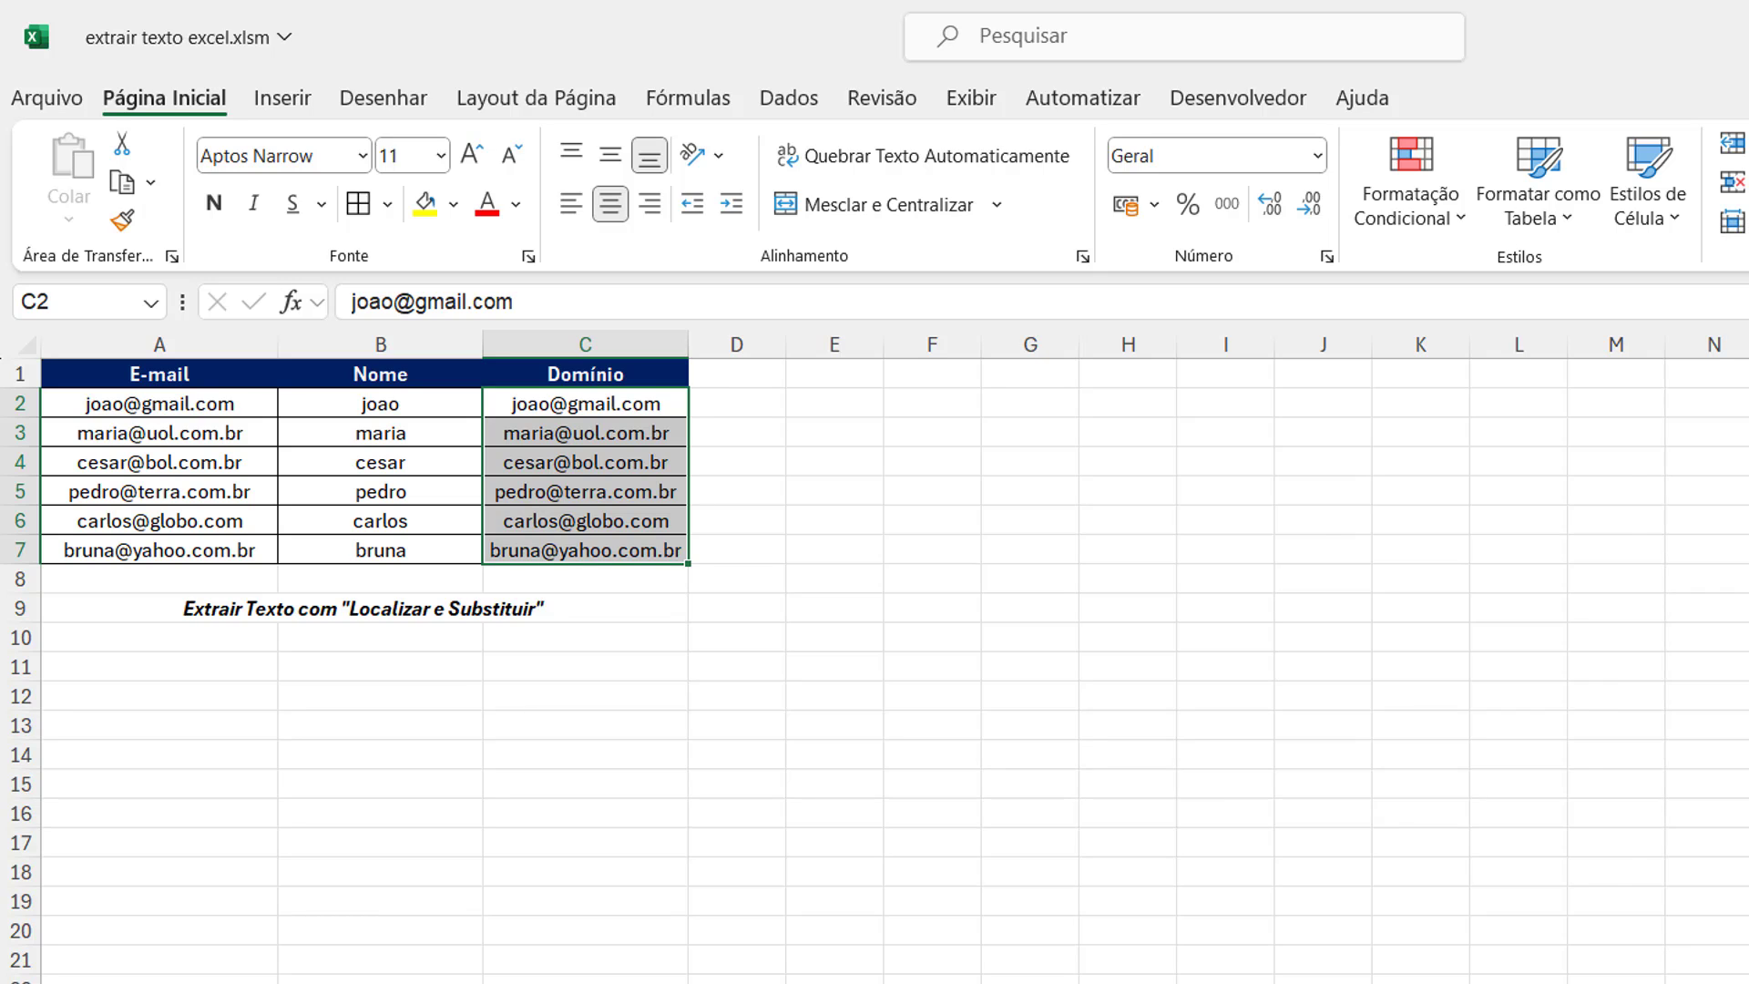
{"action": "key", "text": "ctrl+u"}
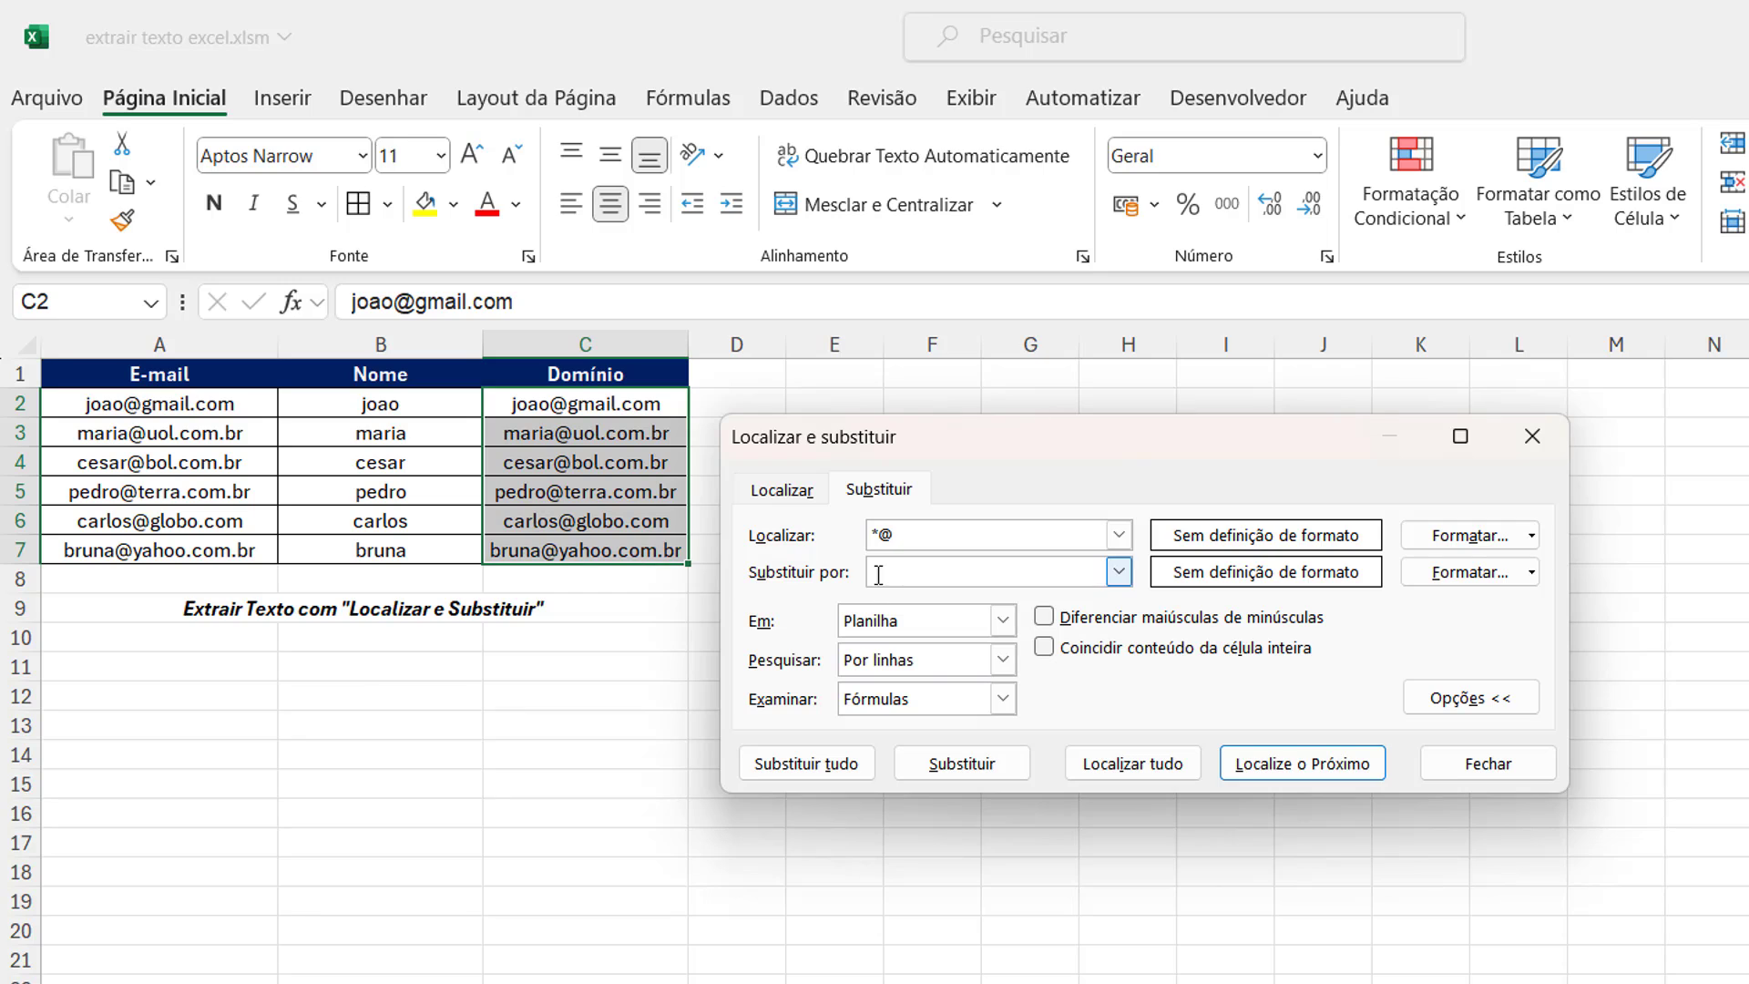
{"action": "left_click", "coordinate": [806, 763]}
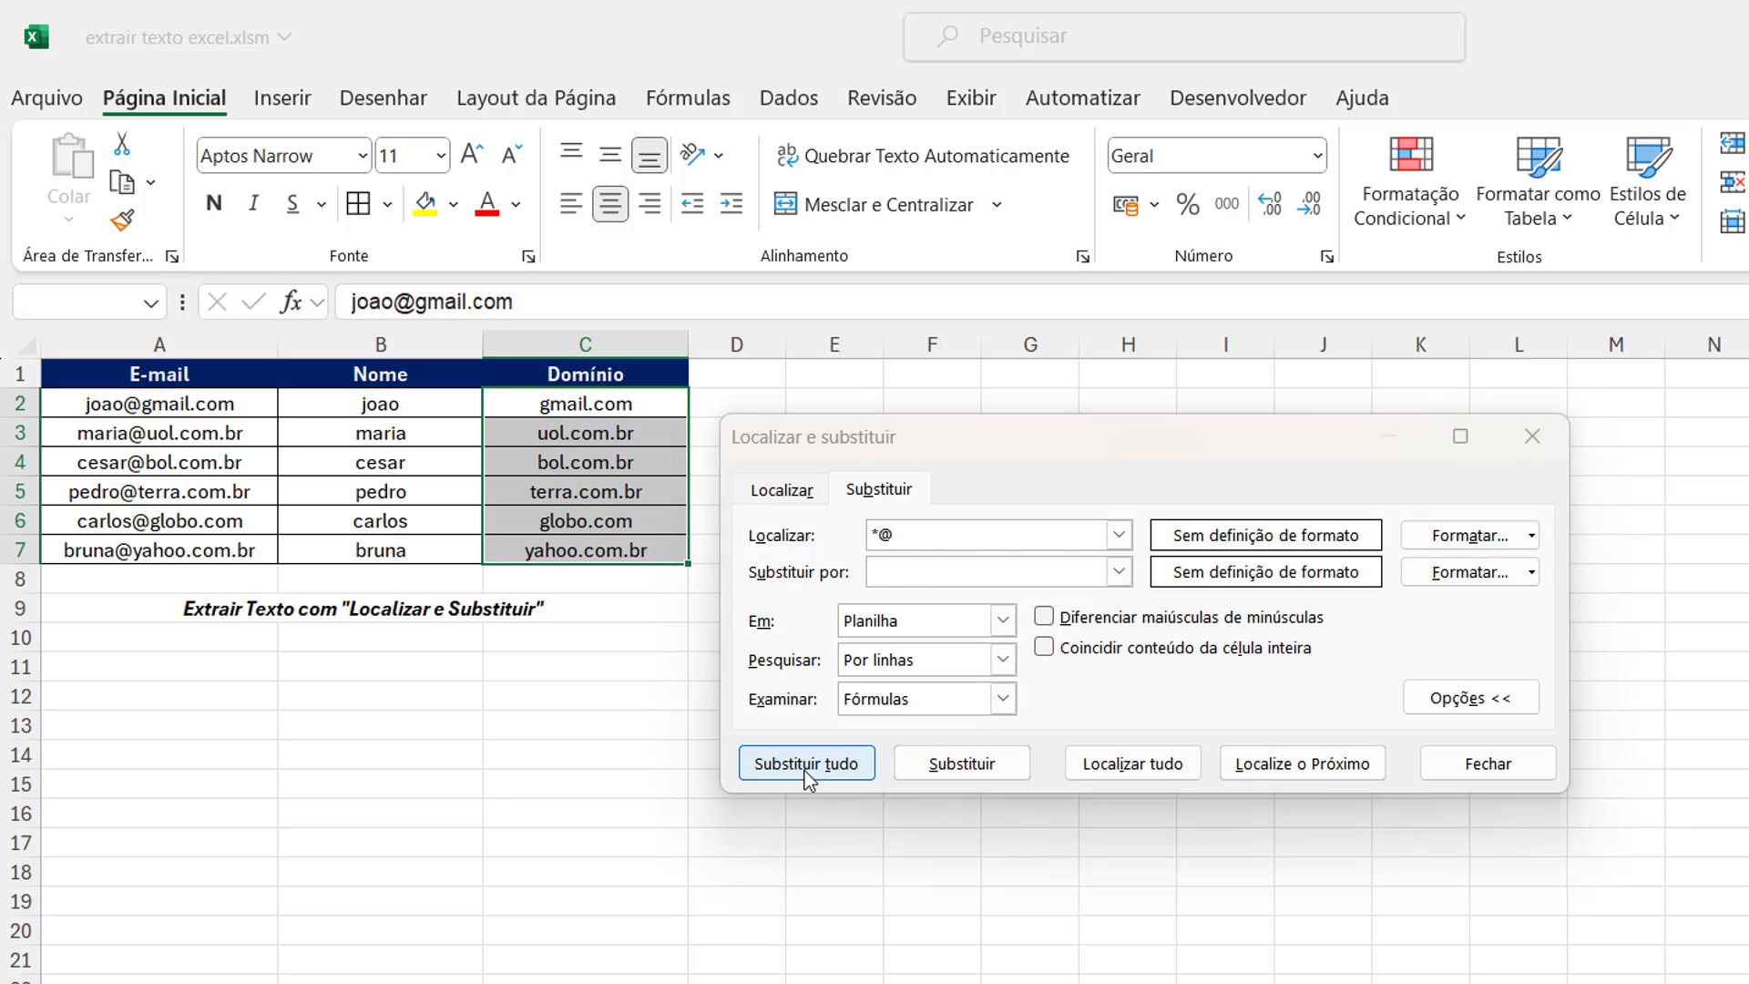
{"action": "left_click", "coordinate": [1336, 696]}
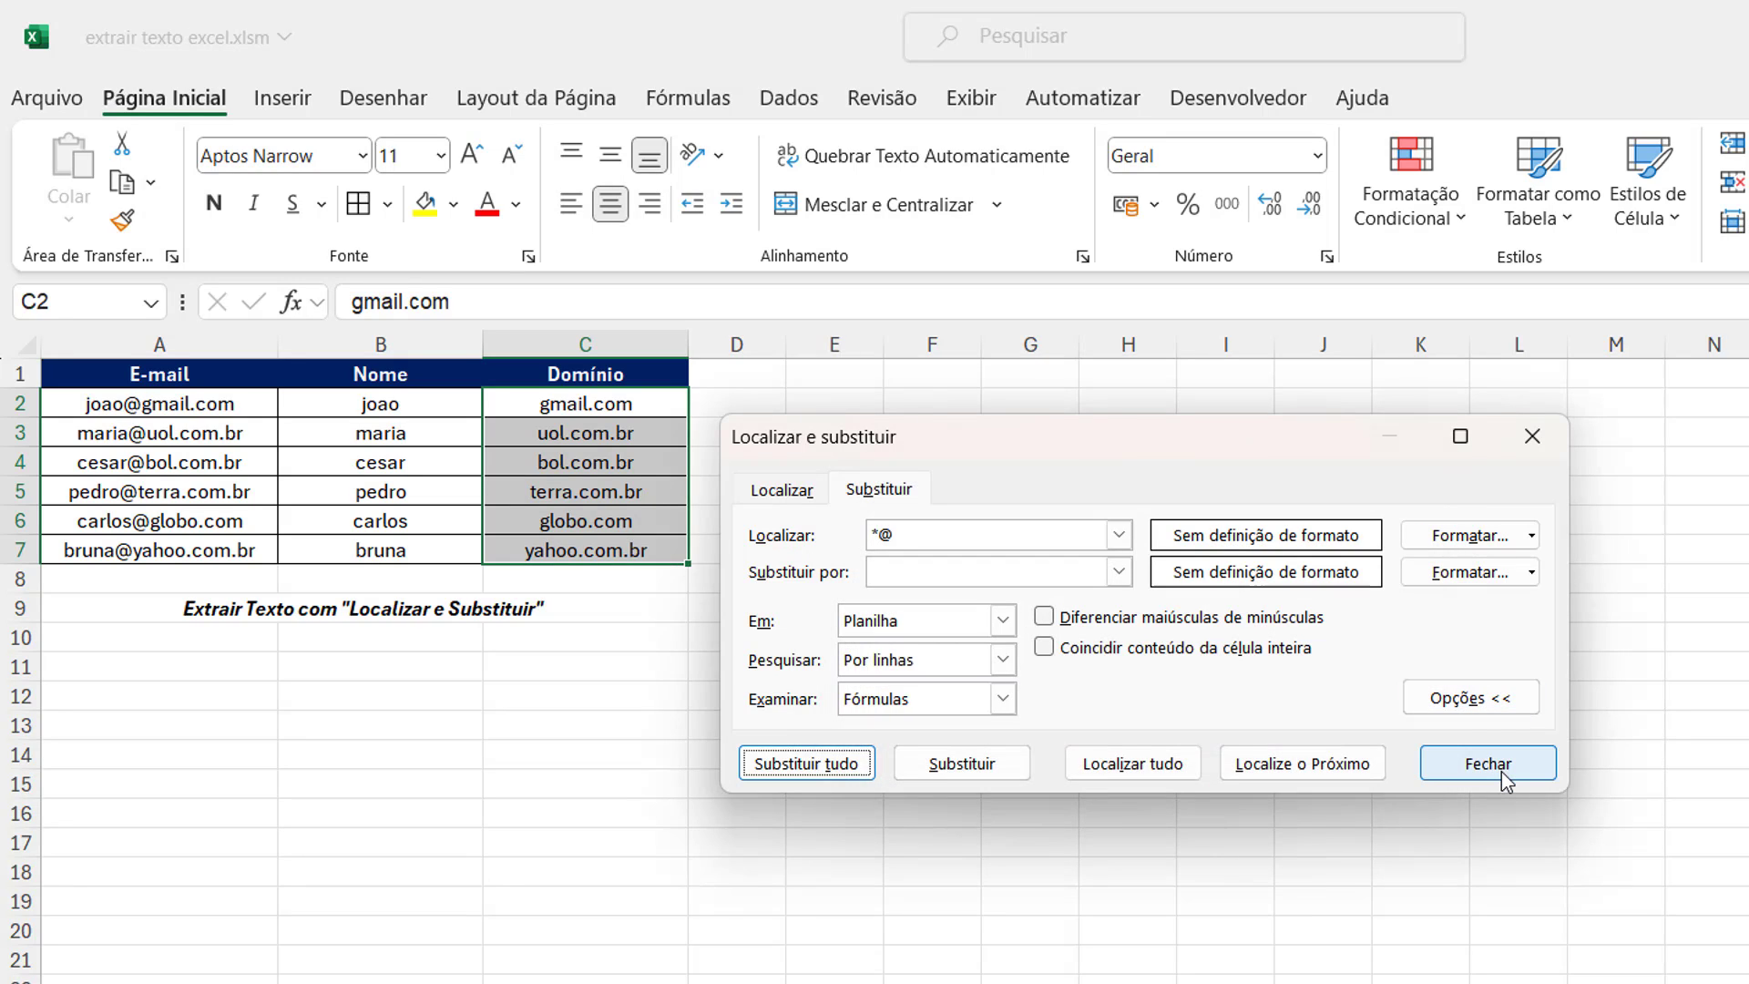
{"action": "left_click", "coordinate": [1489, 768]}
{"action": "left_click", "coordinate": [968, 689]}
{"action": "left_click_drag", "start_coordinate": [612, 412], "coordinate": [596, 552]}
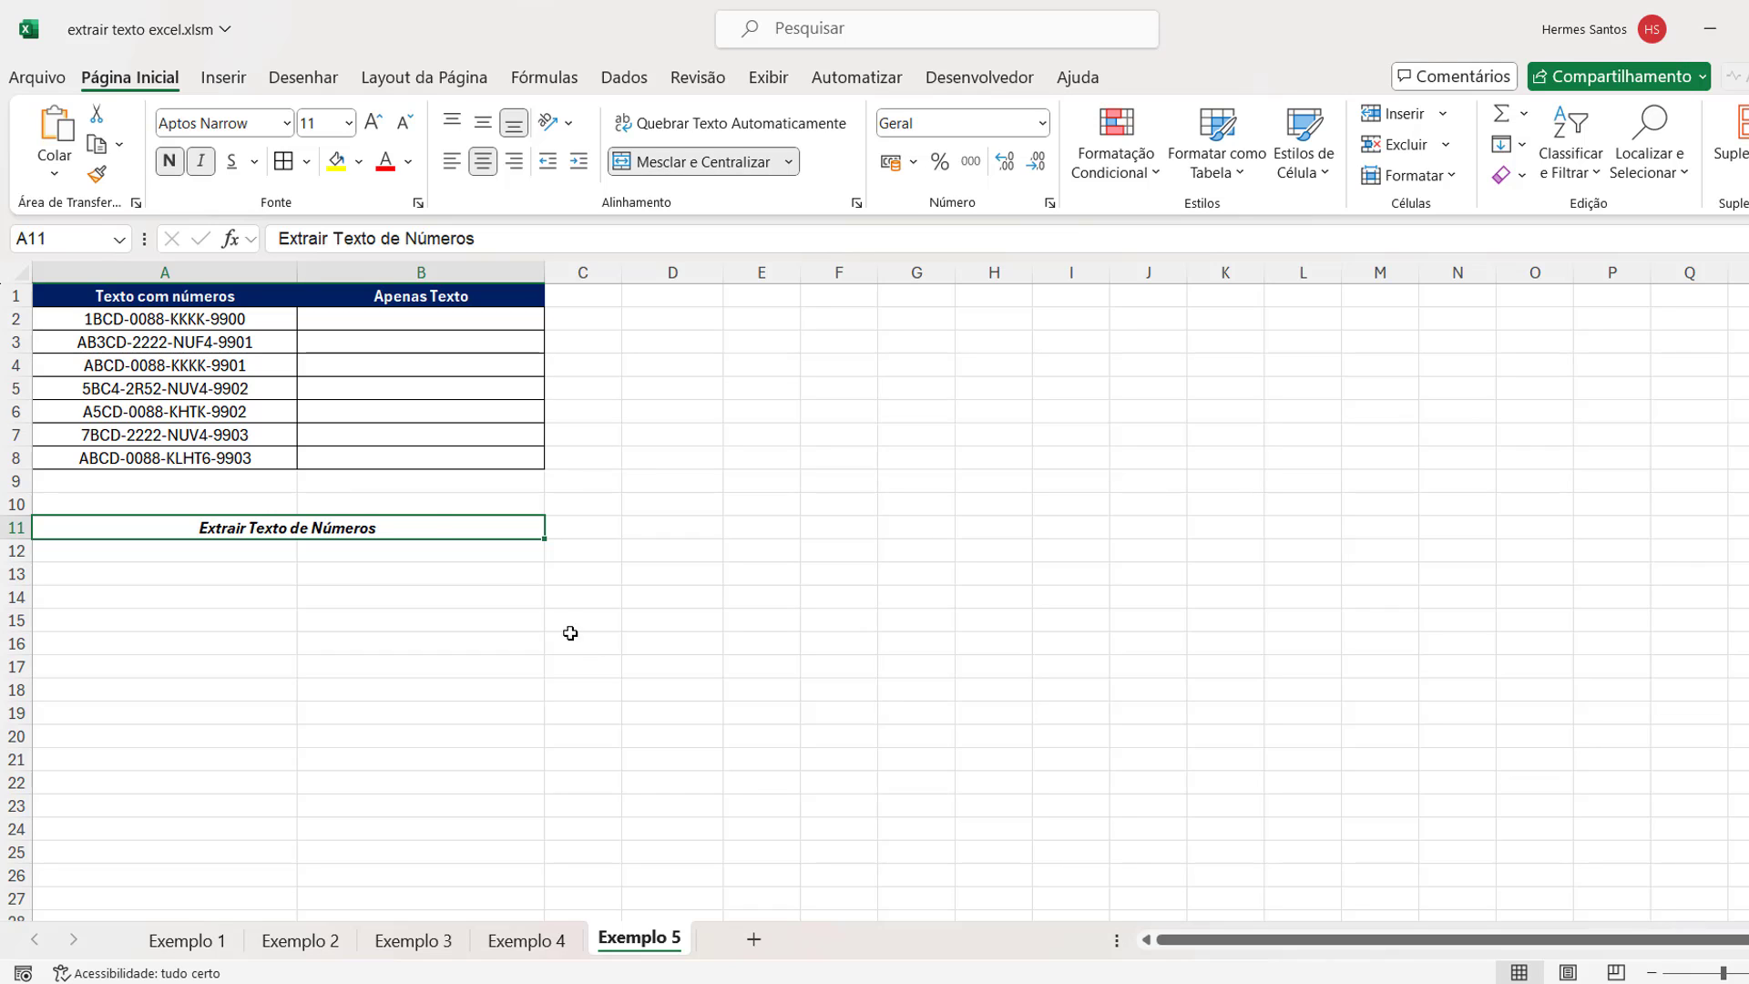
Open the Visual Basic editor from the Exemplo 5 sheet and insert a new module into the extrair texto excel.xlsm project
{"action": "left_click_drag", "start_coordinate": [229, 322], "coordinate": [233, 457]}
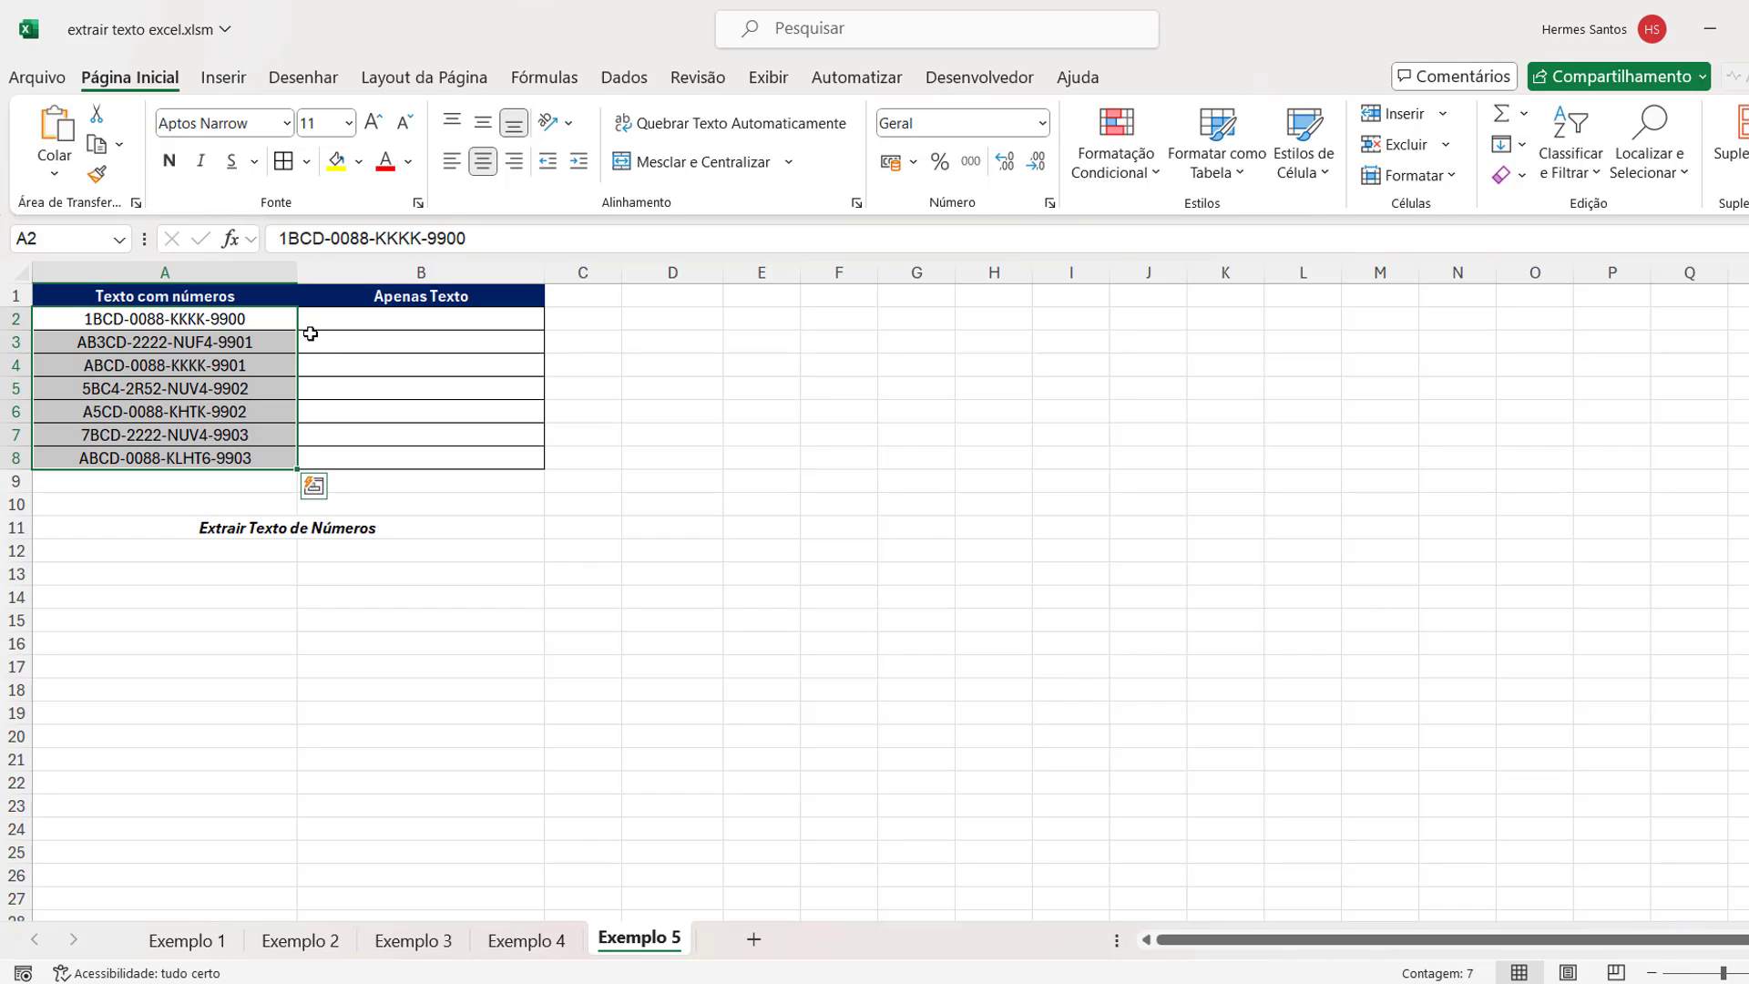
{"action": "left_click", "coordinate": [360, 321]}
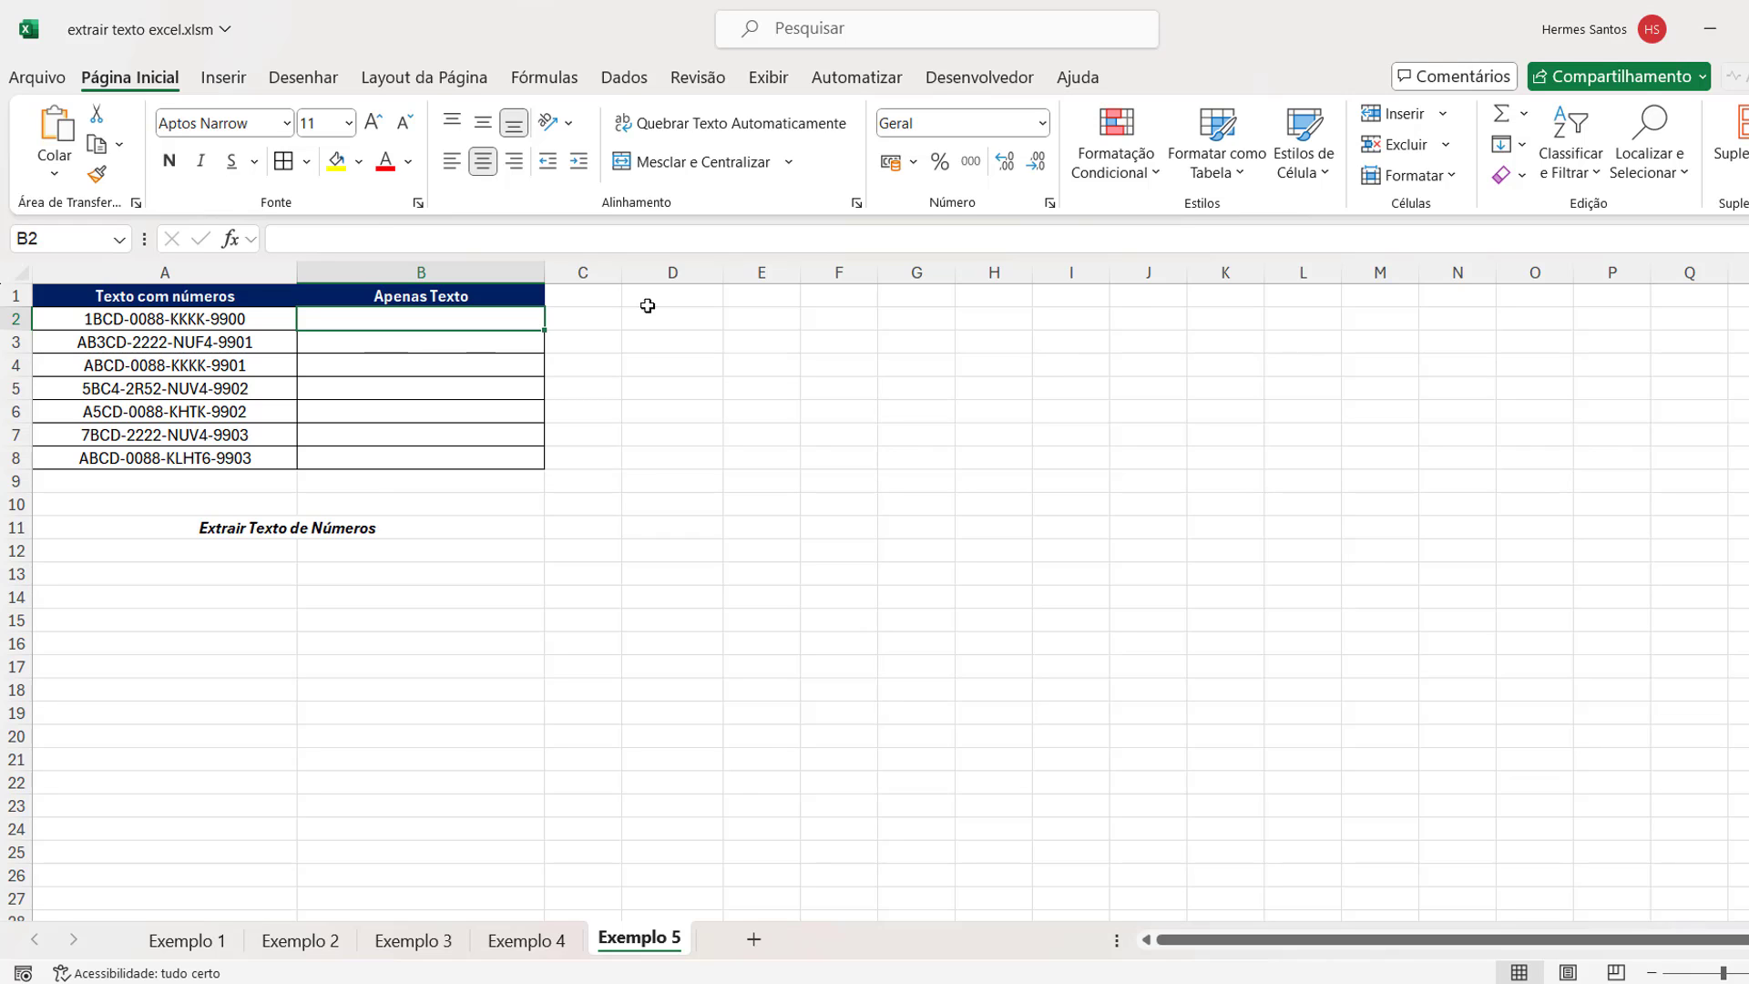
{"action": "left_click", "coordinate": [988, 82]}
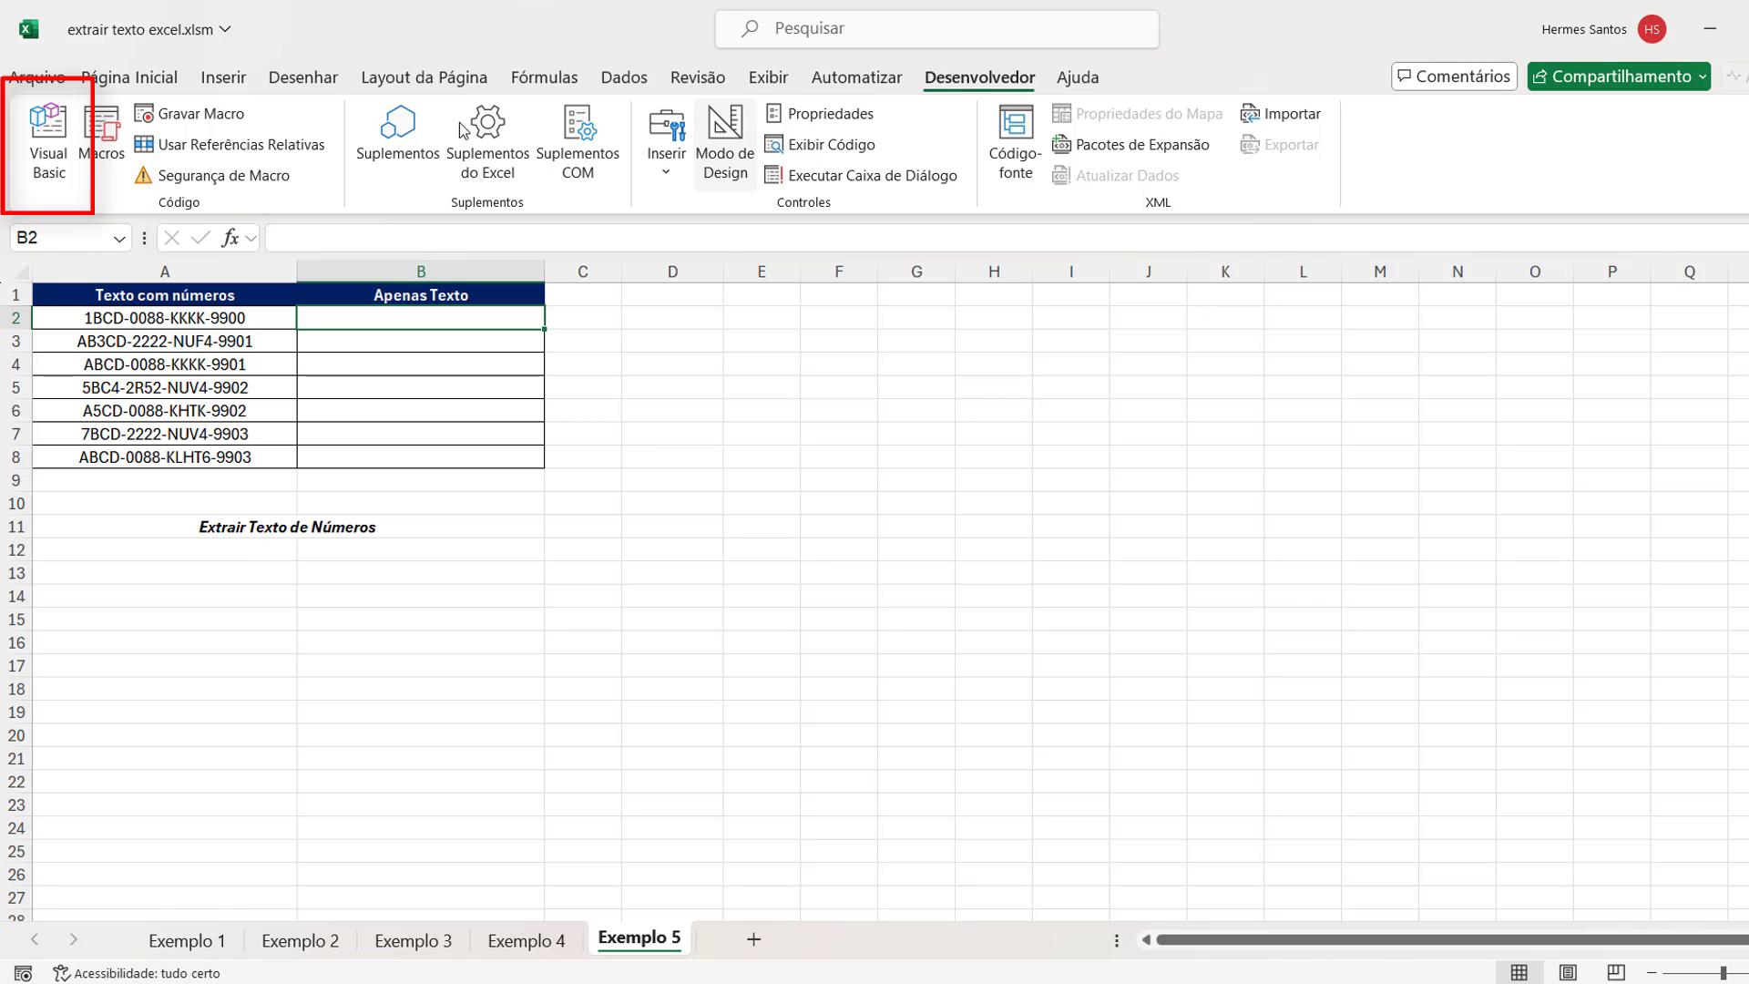
{"action": "left_click", "coordinate": [48, 150]}
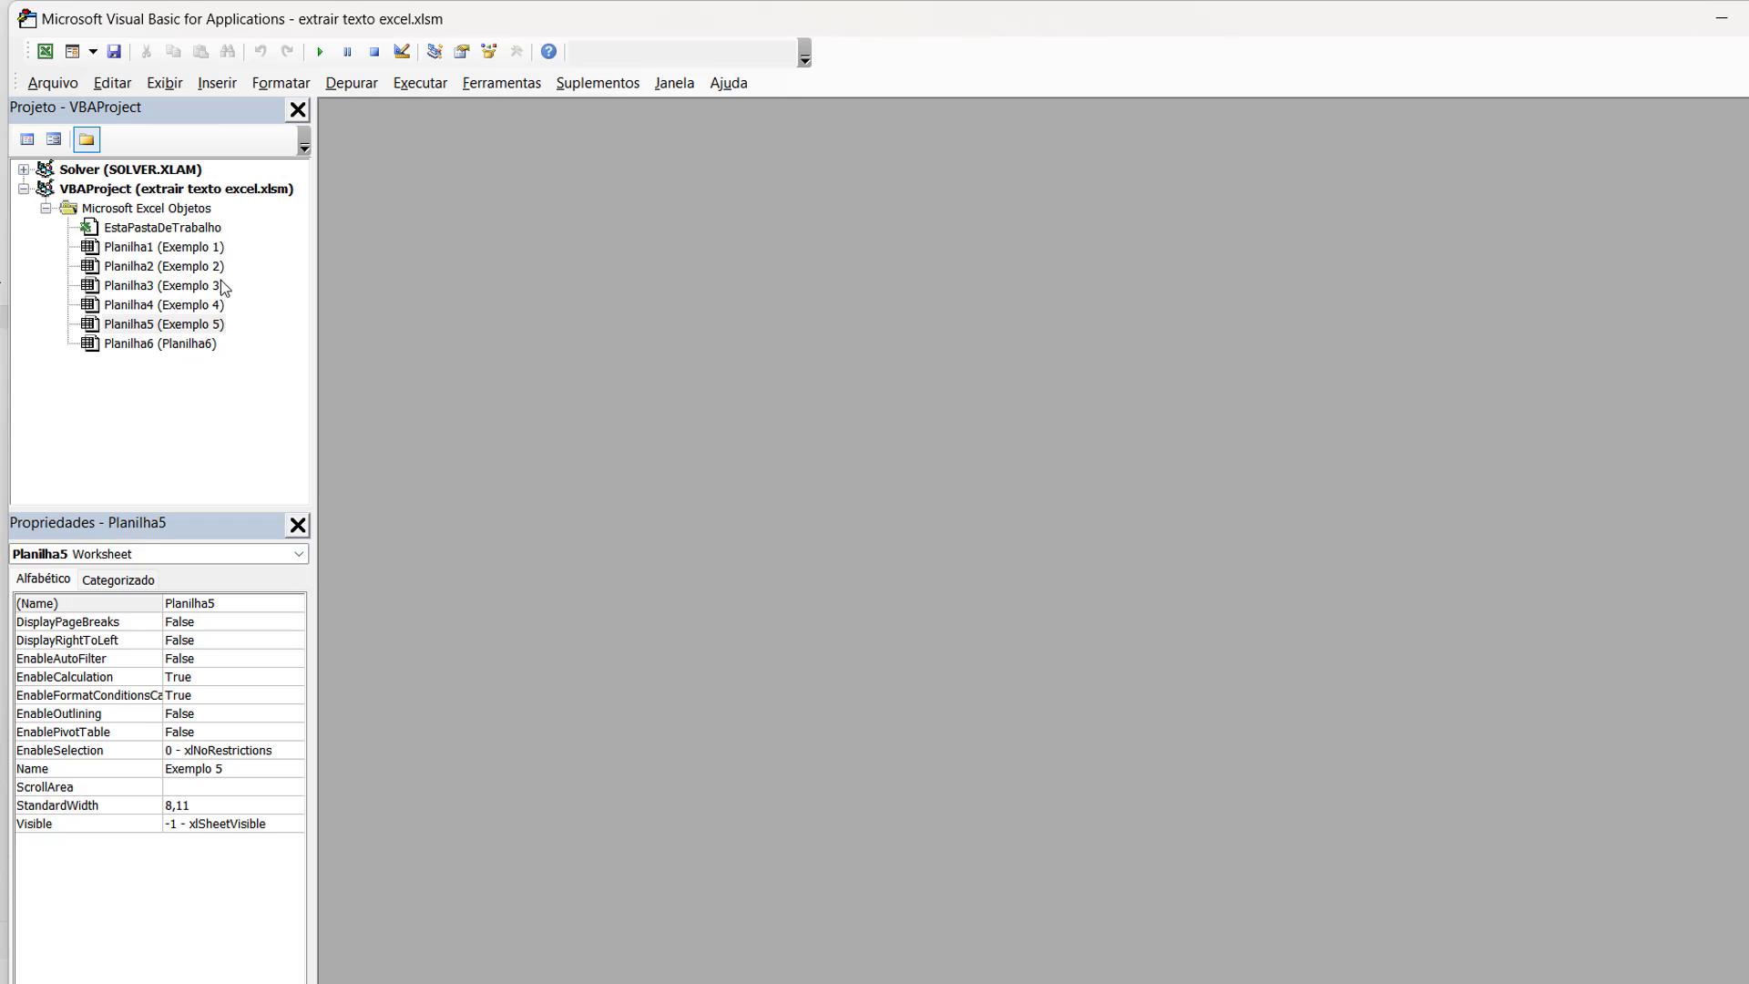
{"action": "left_click", "coordinate": [234, 85]}
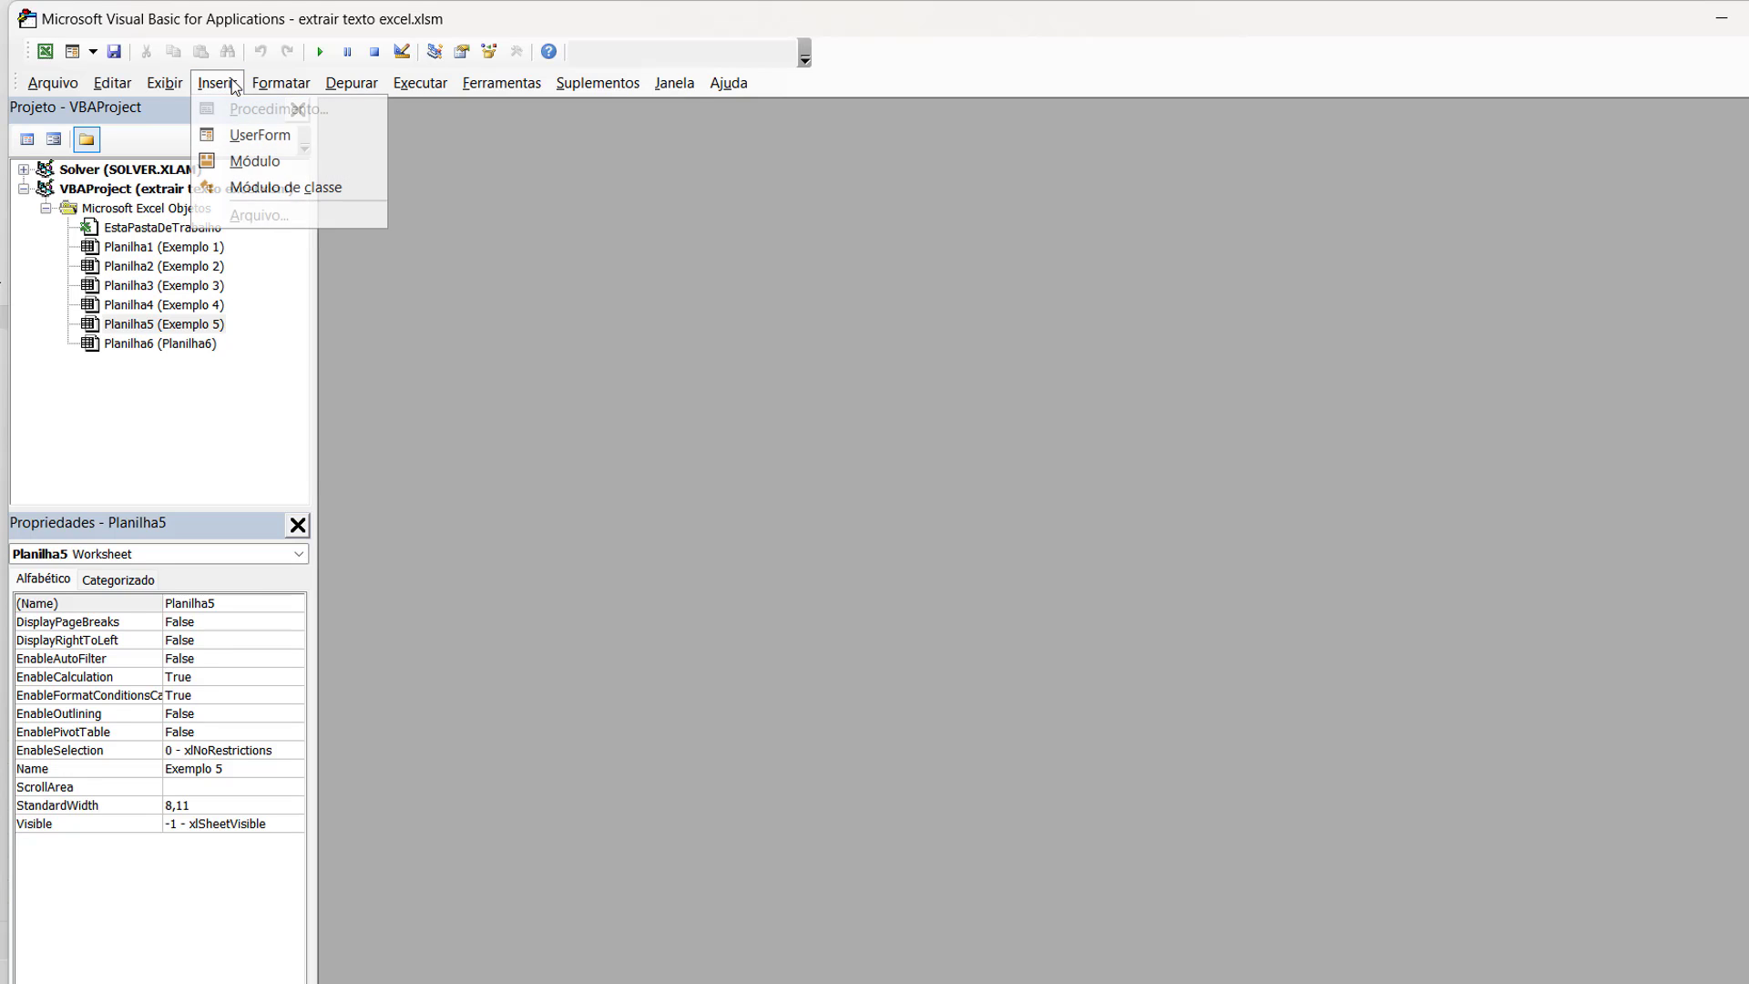
{"action": "left_click", "coordinate": [246, 160]}
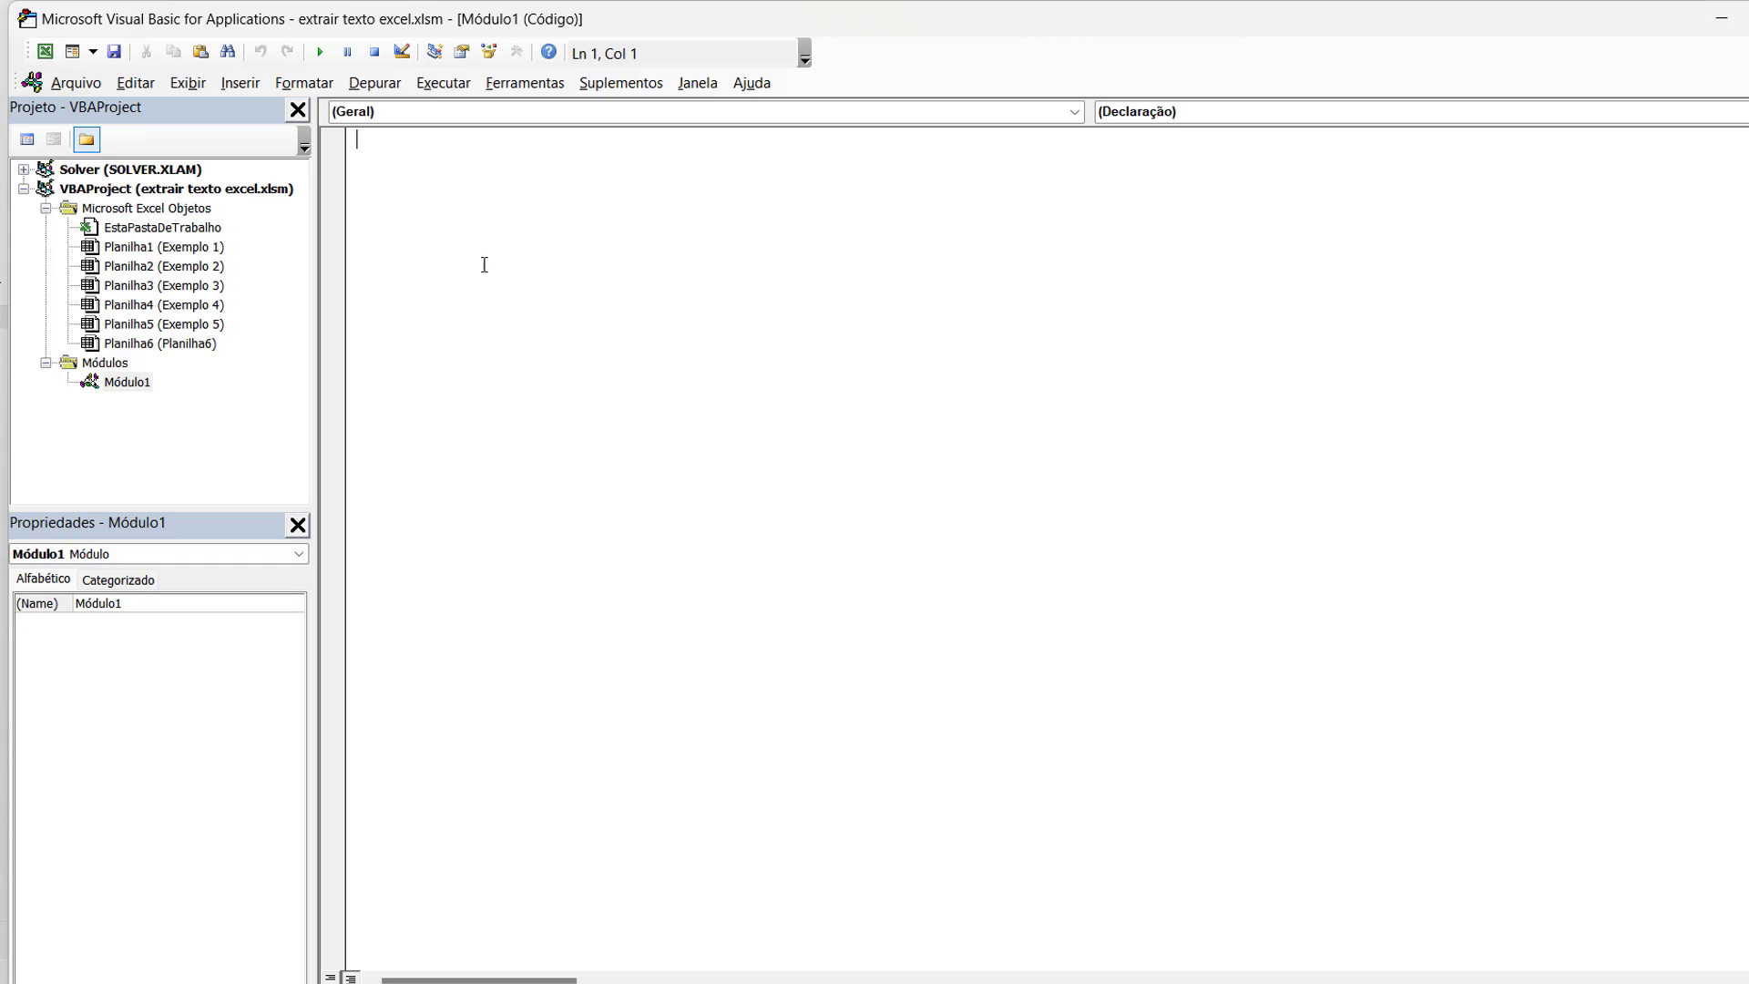
Write the function ExtrairTexto(CellRef As String) in Módulo1, looping through the cell's characters with Mid and joining only the non-numeric ones into Resultado
{"action": "type", "text": "Function ExtrairTexto(CellRef As String) Dim TamanhoTexto As Integer TamanhoTexto = Len(CellRef) For i = 1 To TamanhoTexto If Not (IsNumeric(Mid(CellRef, i, 1))) Then Resultado = Resultado & Mid(CellRef, i, 1) Next i ExtrairTexto = Resultado End Function"}
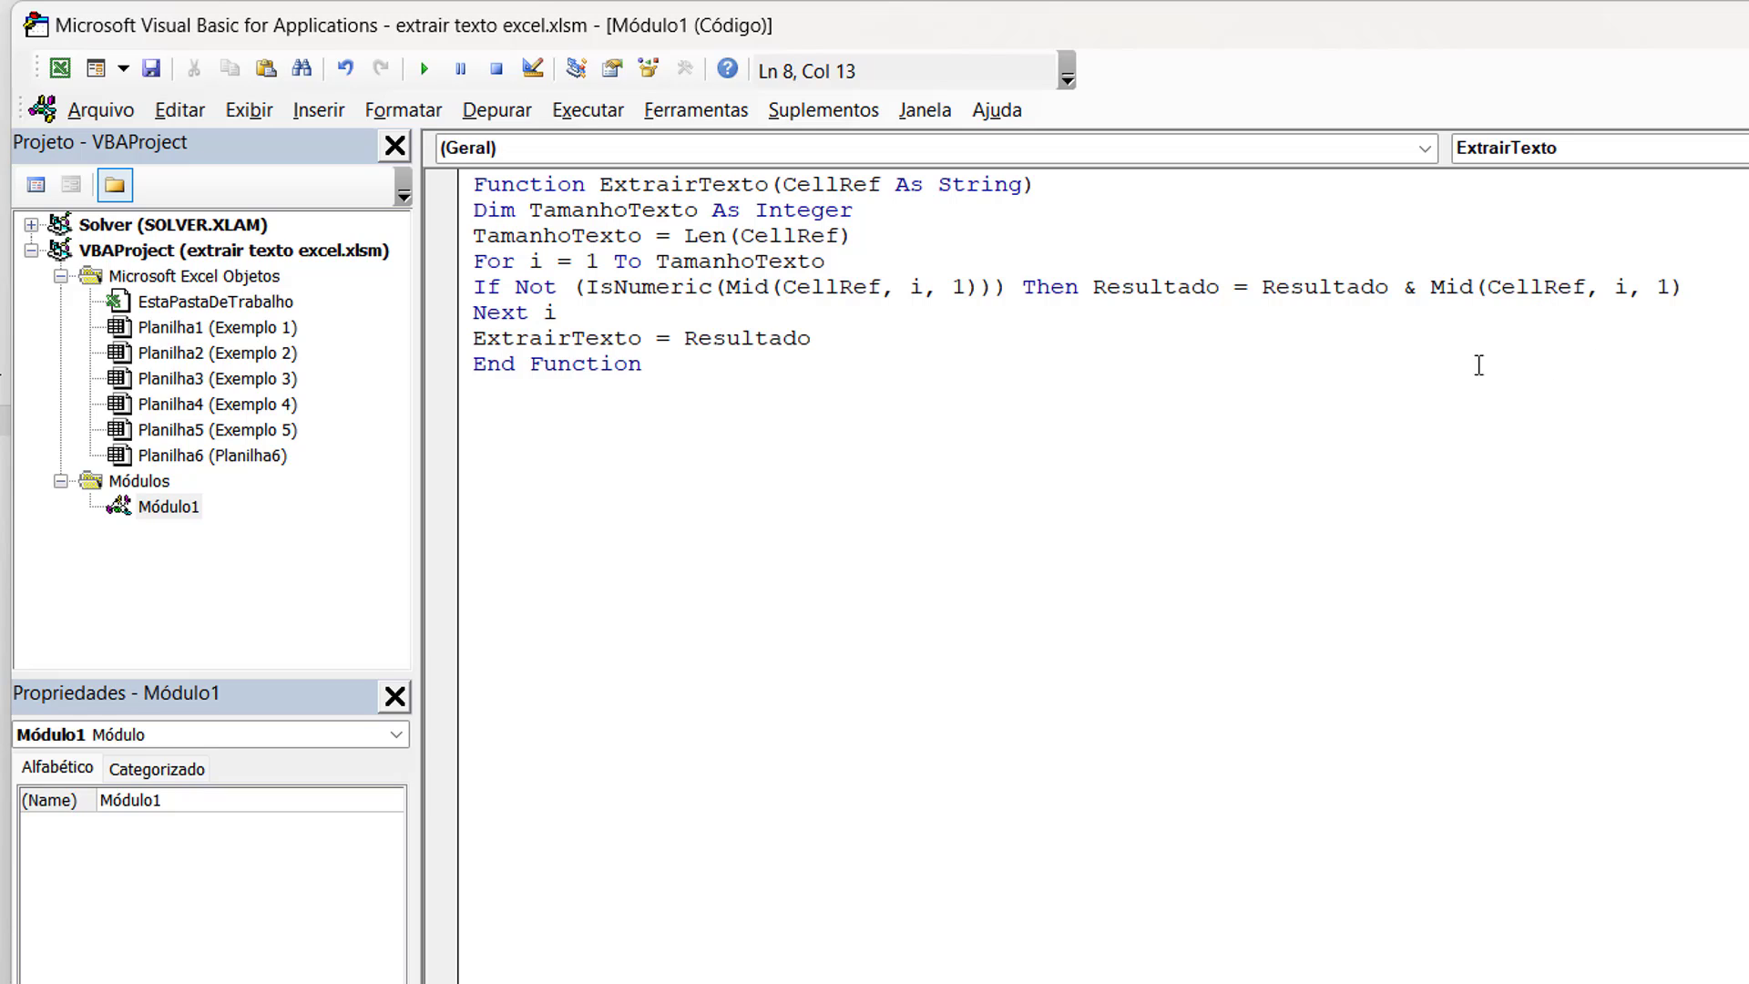
{"action": "left_click", "coordinate": [770, 183]}
{"action": "left_click_drag", "start_coordinate": [770, 183], "coordinate": [604, 185]}
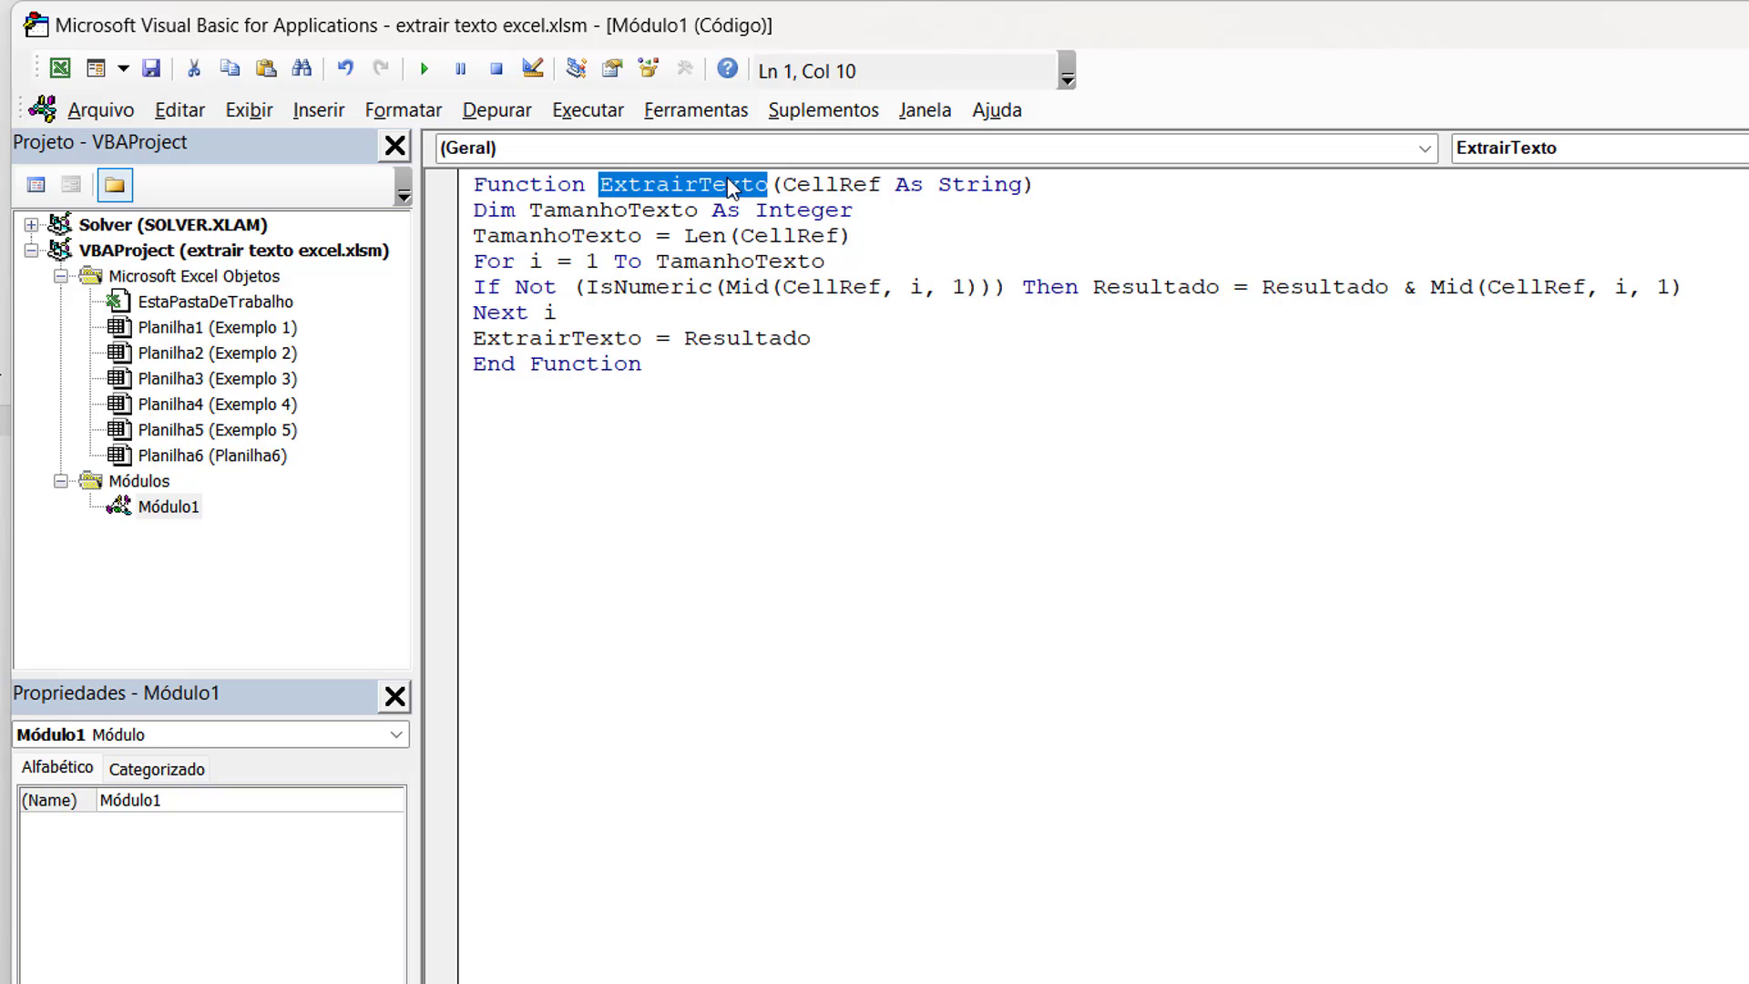
{"action": "left_click", "coordinate": [957, 382]}
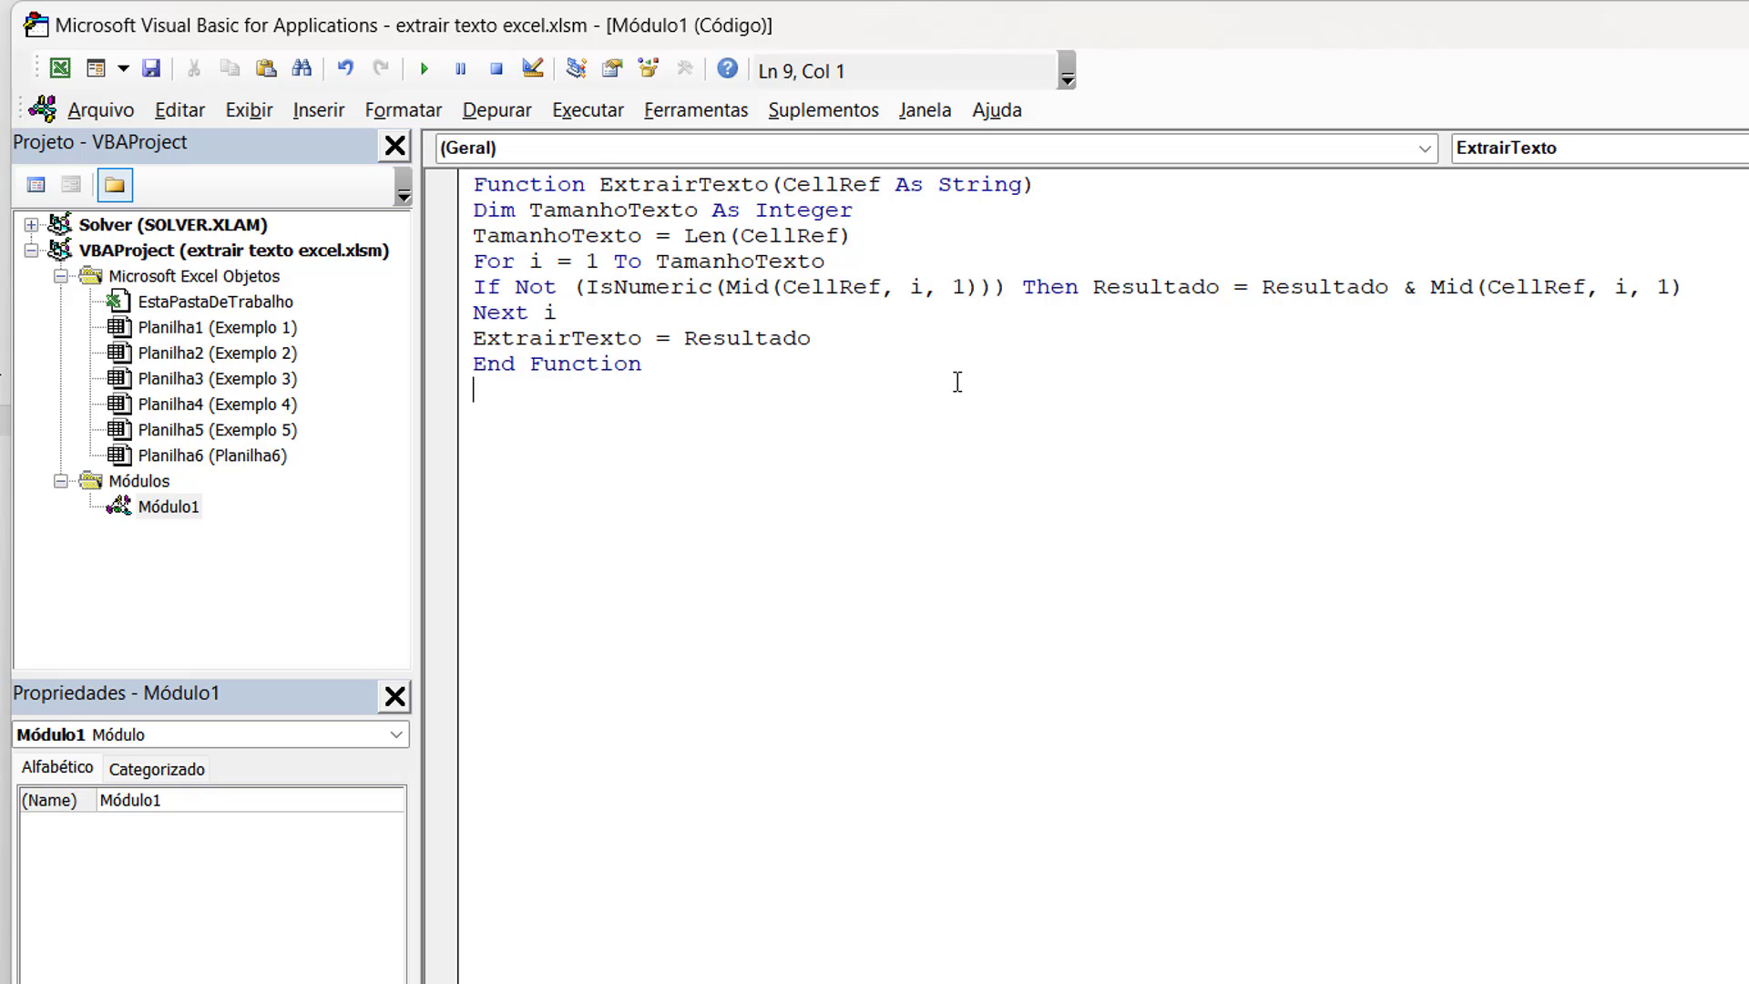
Return to the worksheet and enter the formula =ExtrairTexto(A2) in cell B2 of the Apenas Texto column
{"action": "key", "text": "alt+F11"}
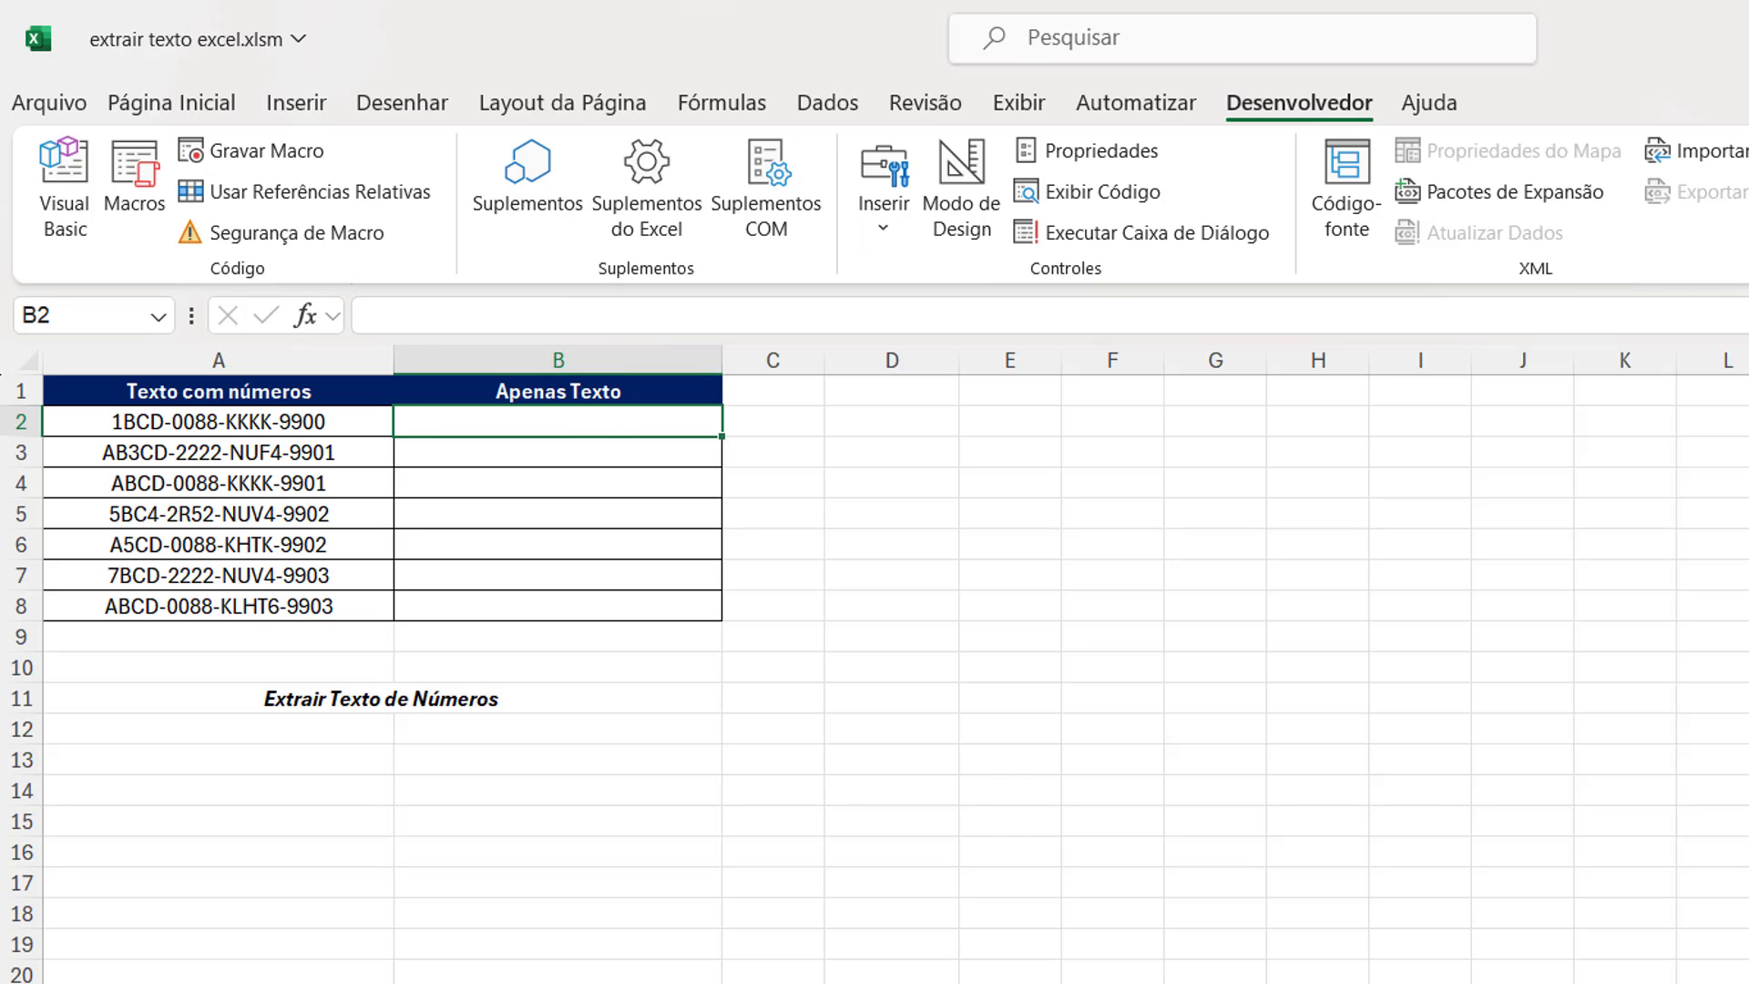
{"action": "double_click", "coordinate": [596, 420]}
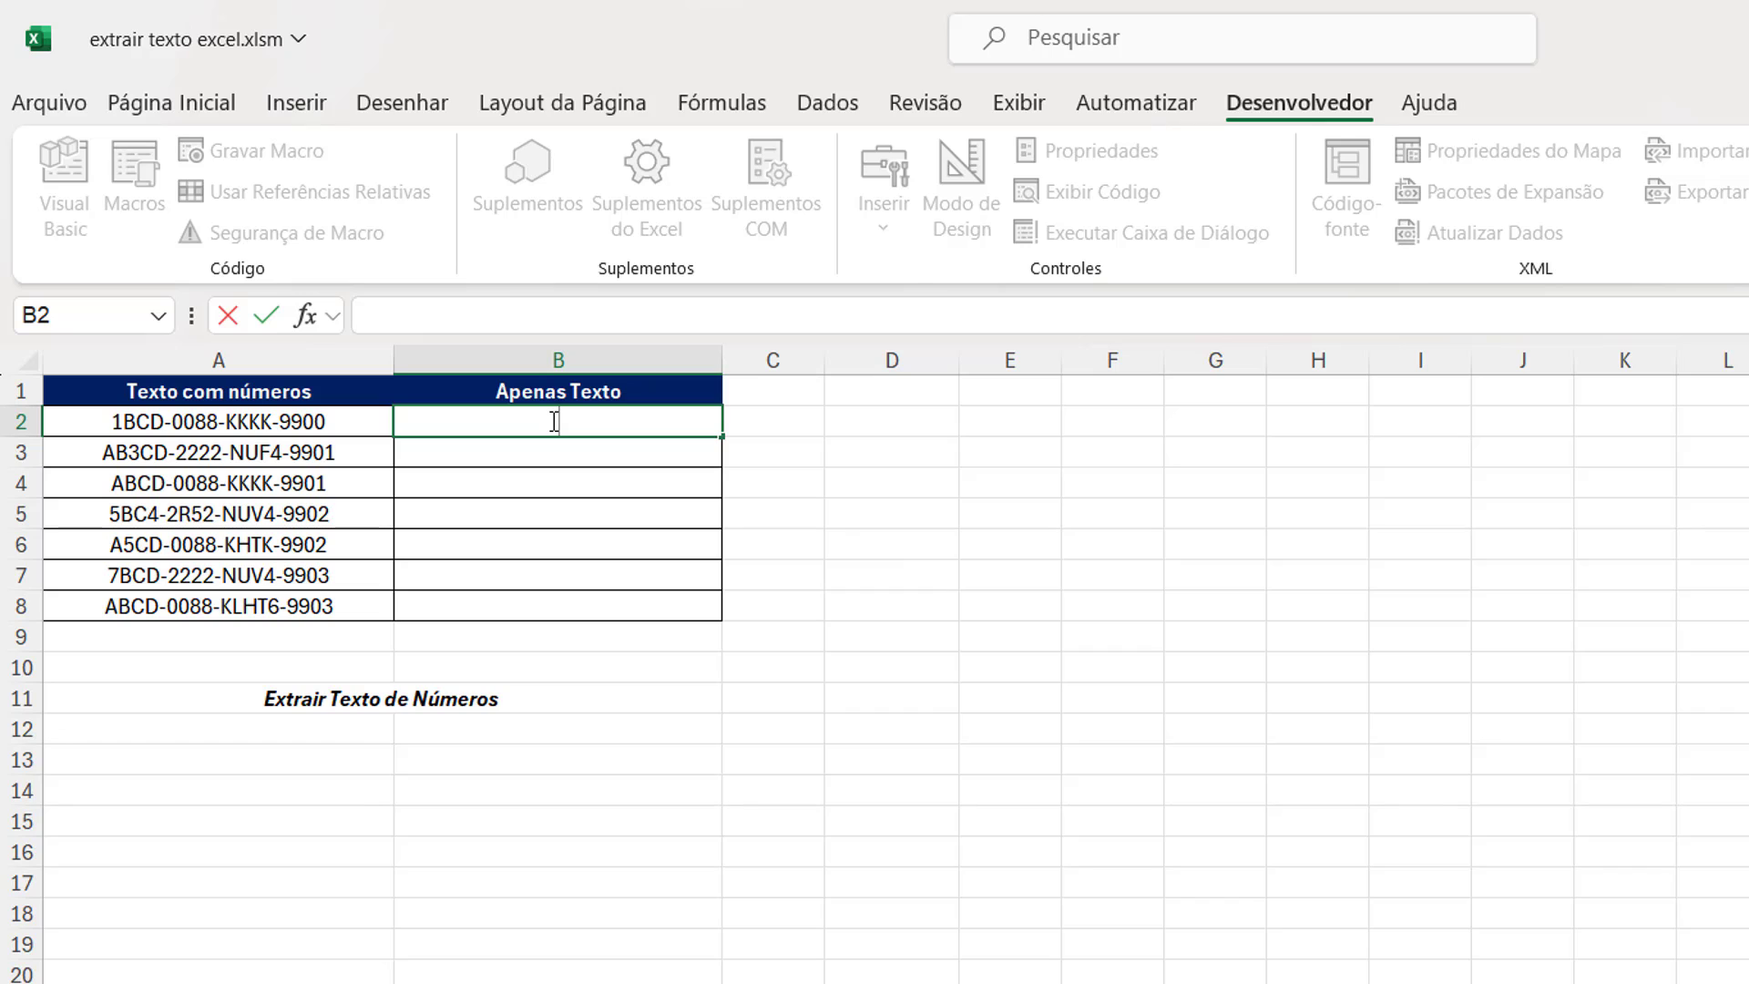
{"action": "type", "text": "=extra"}
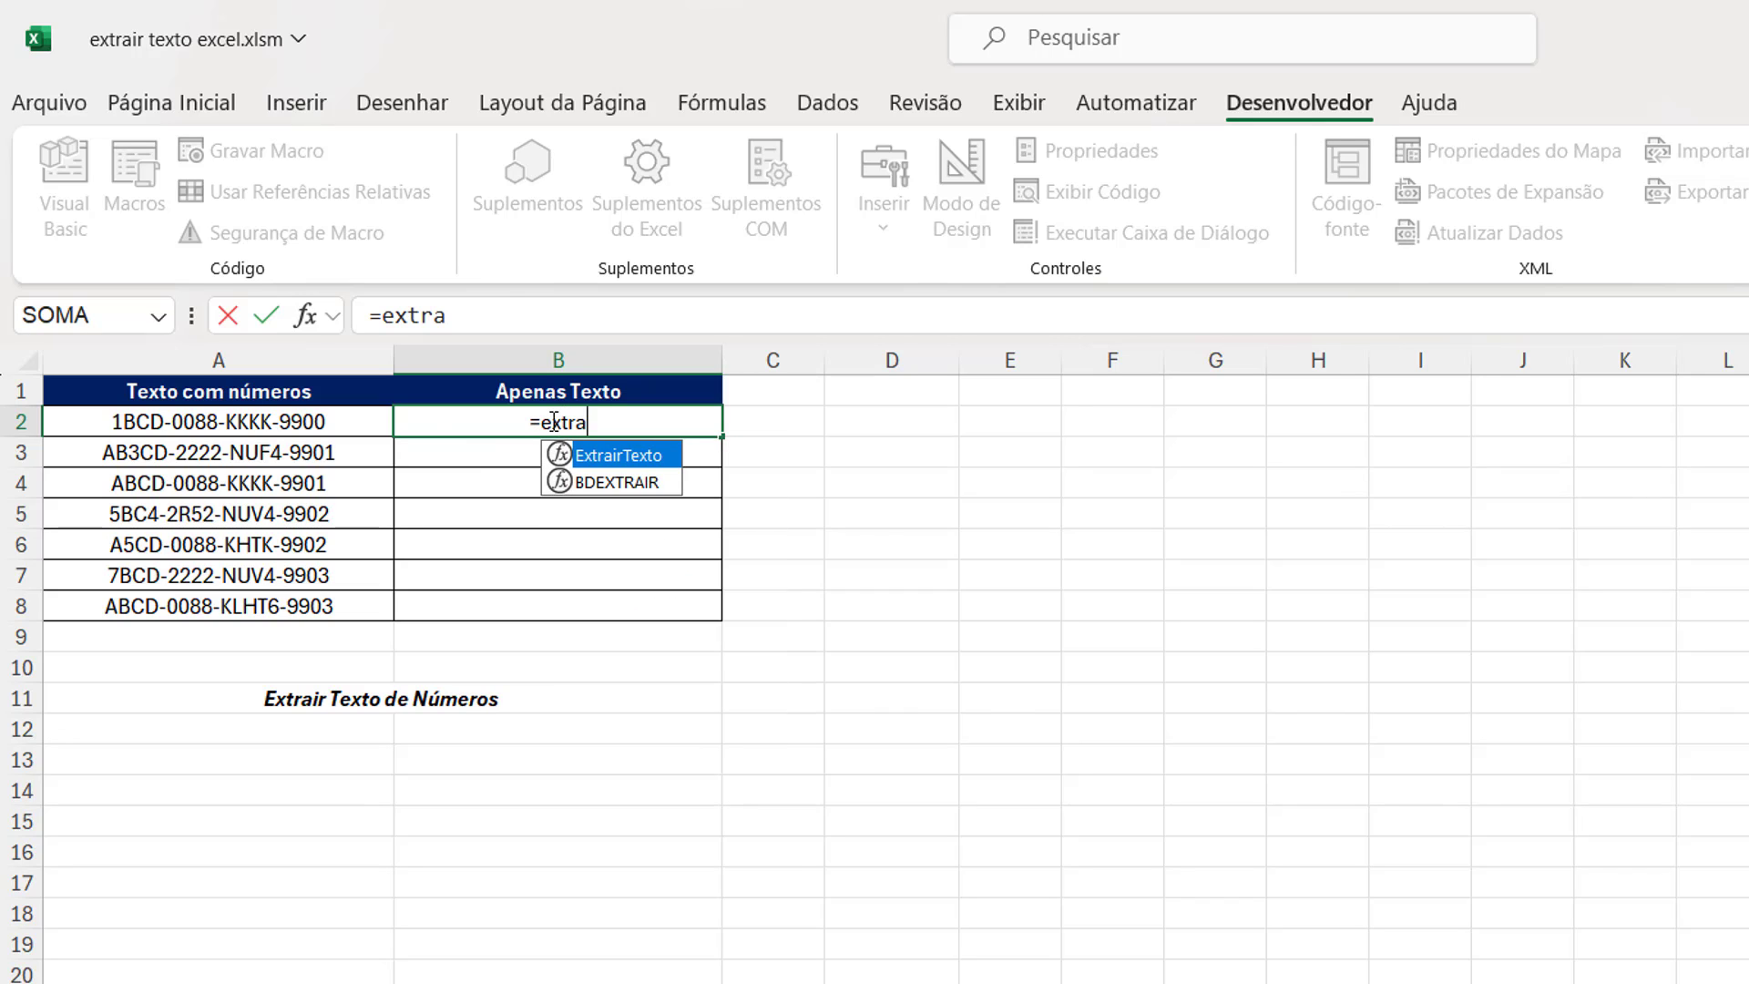
{"action": "key", "text": "Tab"}
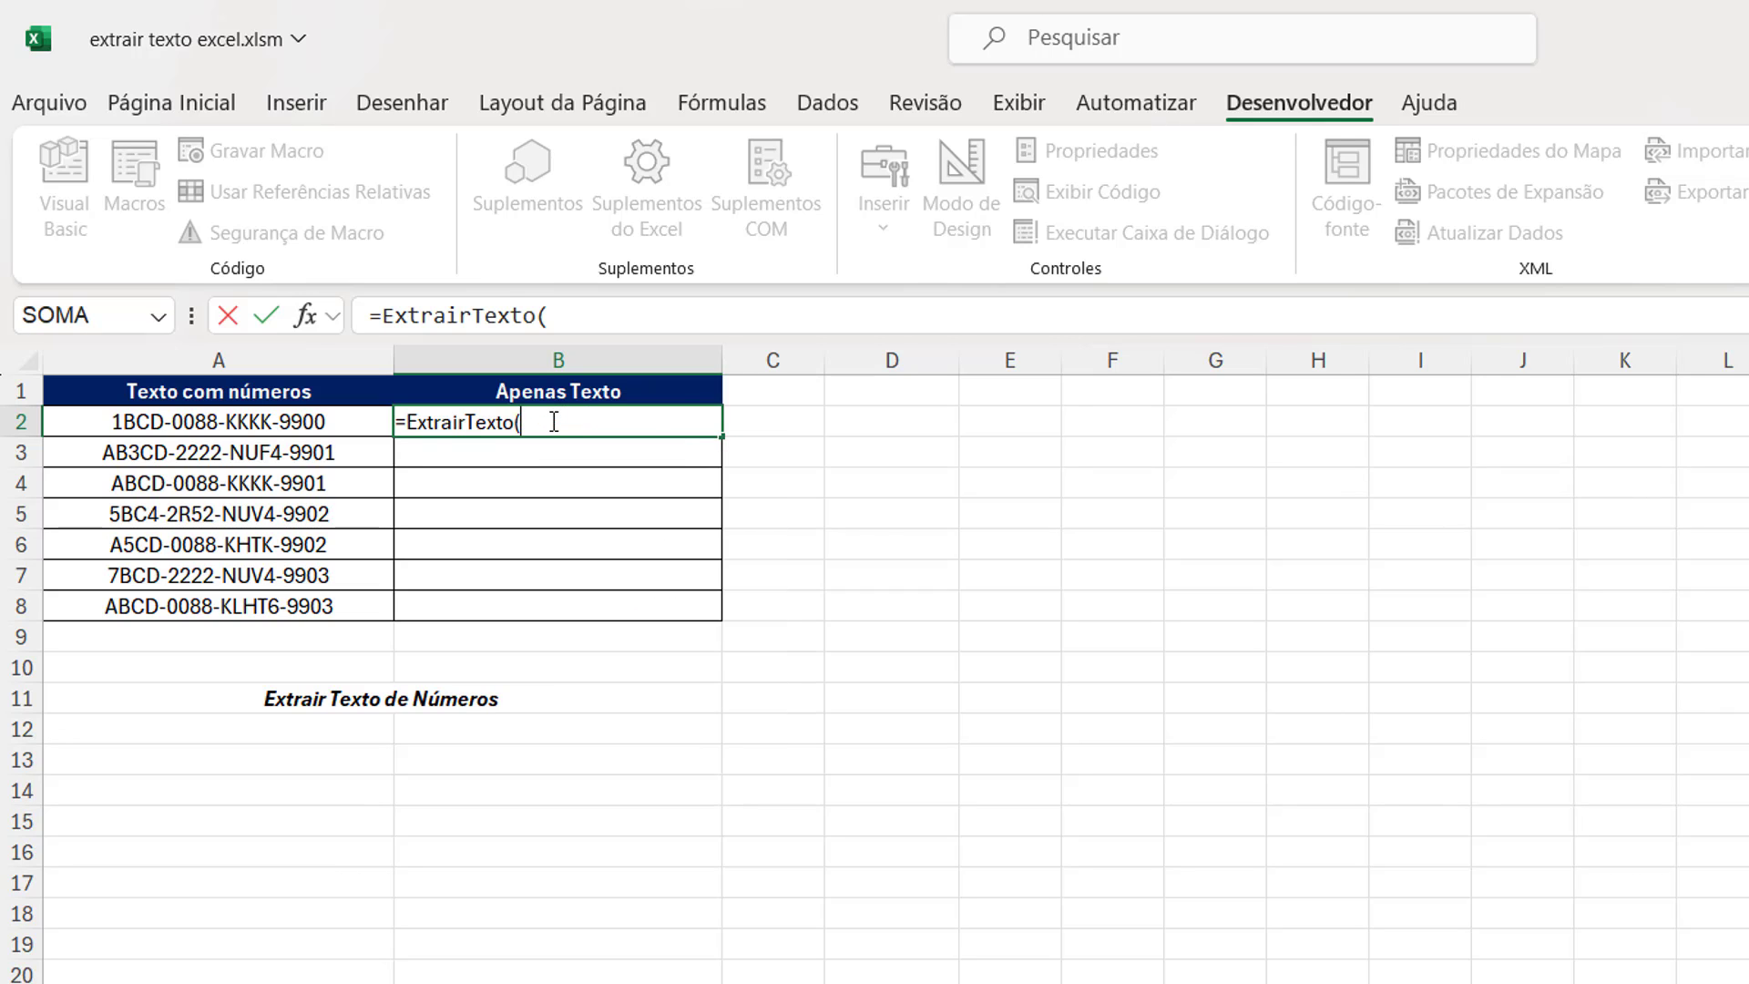
{"action": "left_click", "coordinate": [307, 421]}
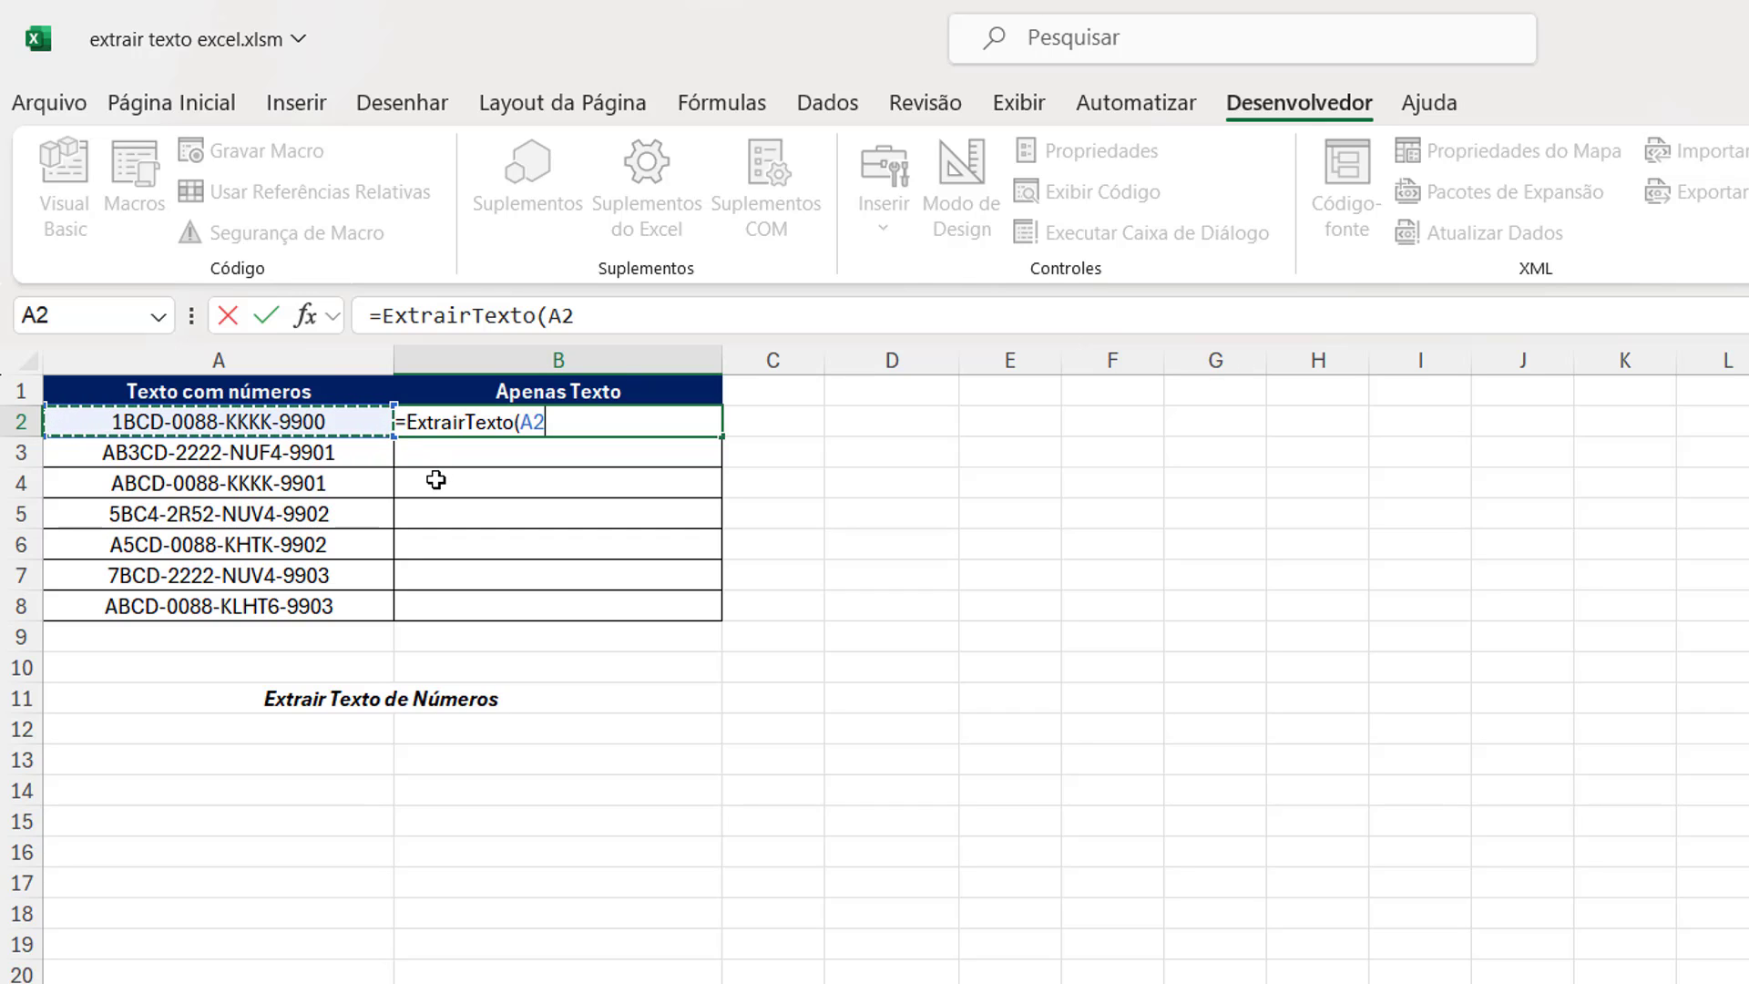
{"action": "type", "text": ")"}
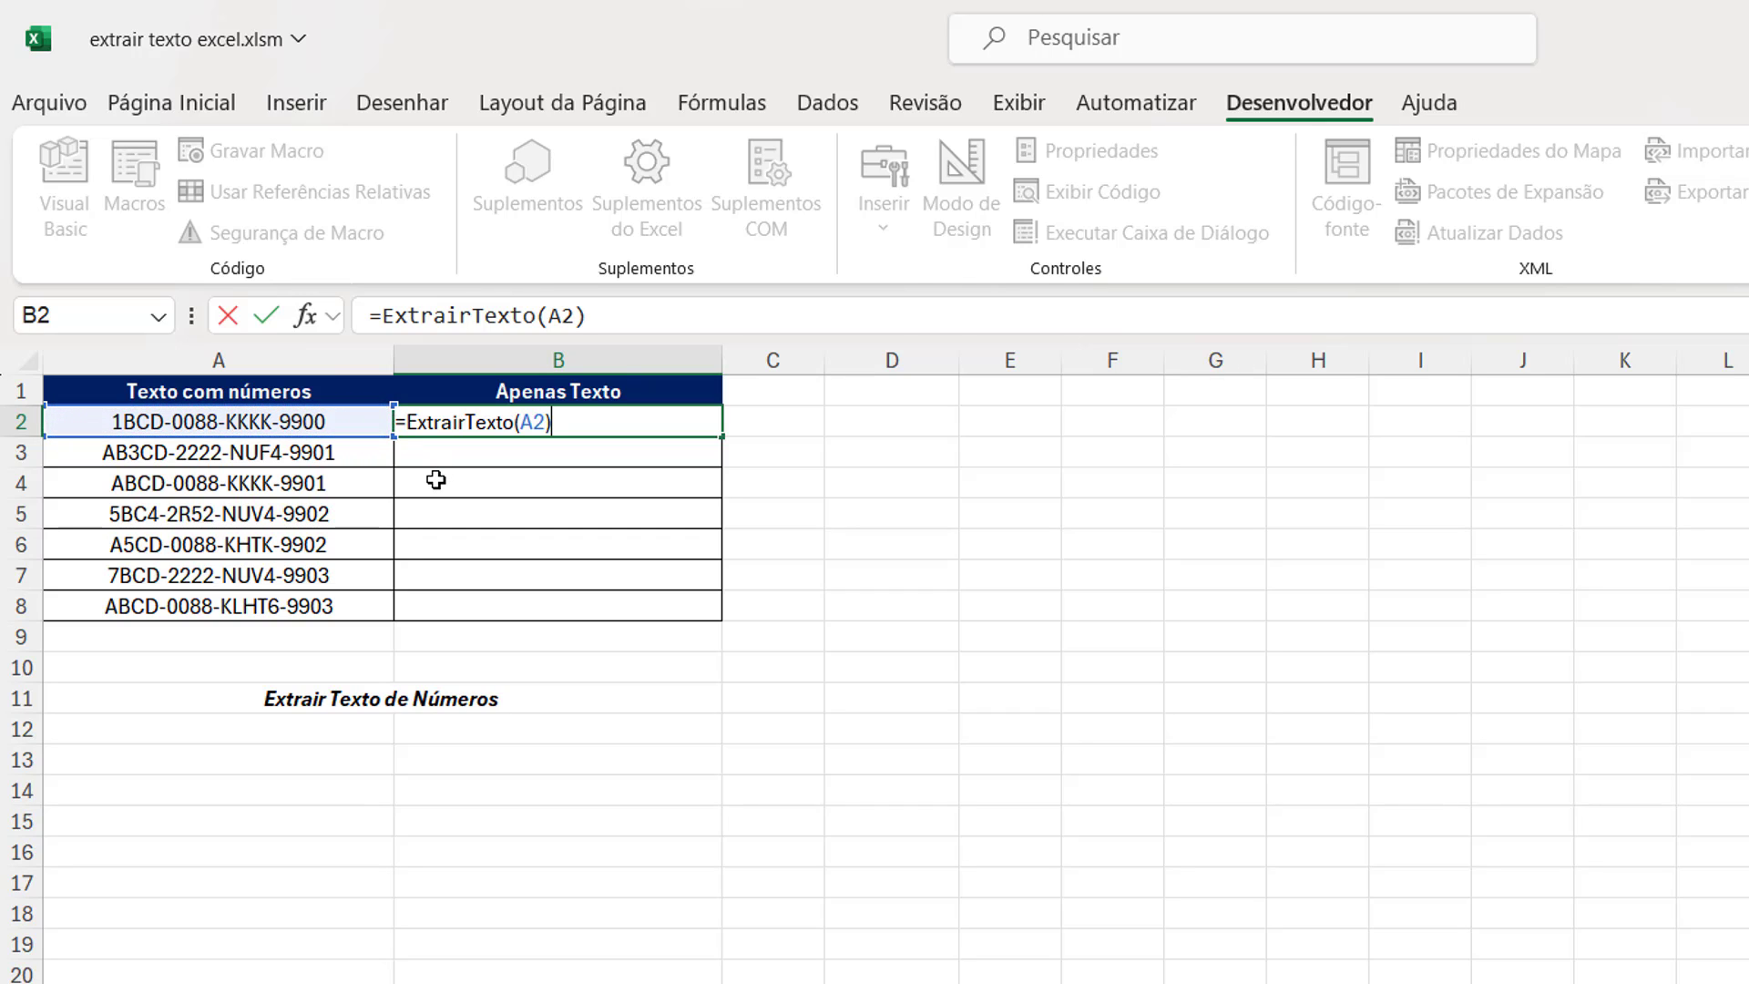
{"action": "key", "text": "Return"}
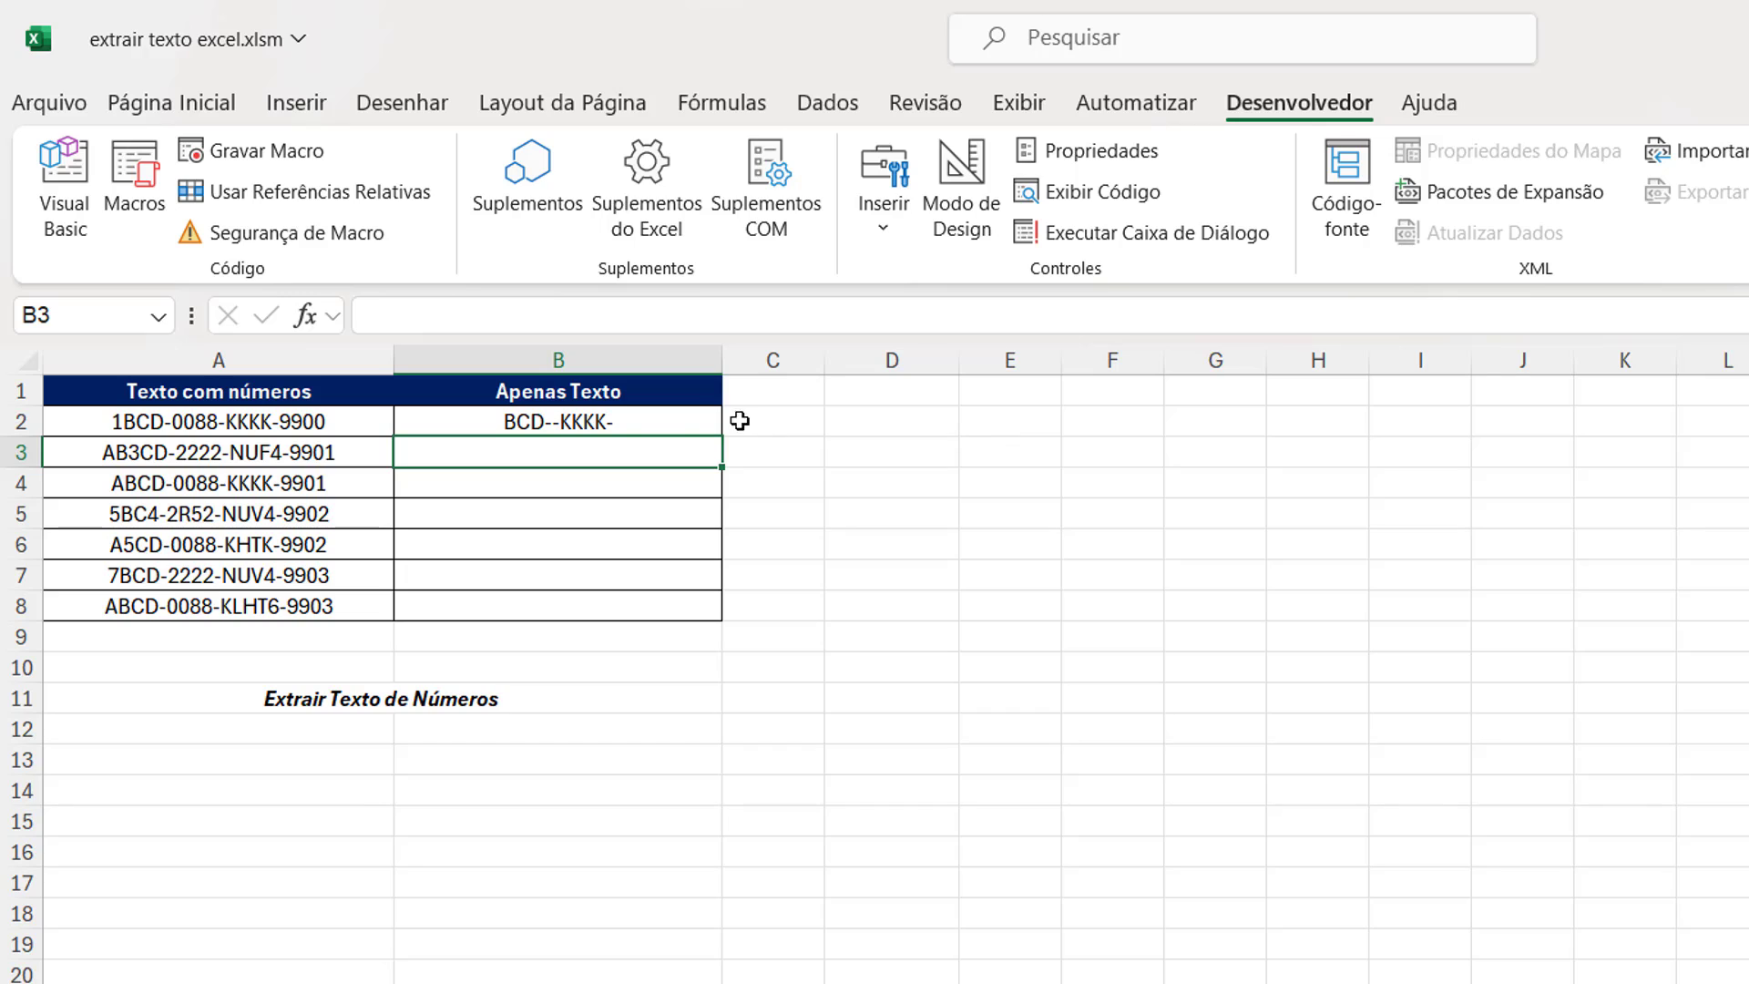
Fill the ExtrairTexto formula from B2 down through B8 for the remaining codes
{"action": "left_click", "coordinate": [686, 425]}
{"action": "left_click_drag", "start_coordinate": [721, 439], "coordinate": [691, 618]}
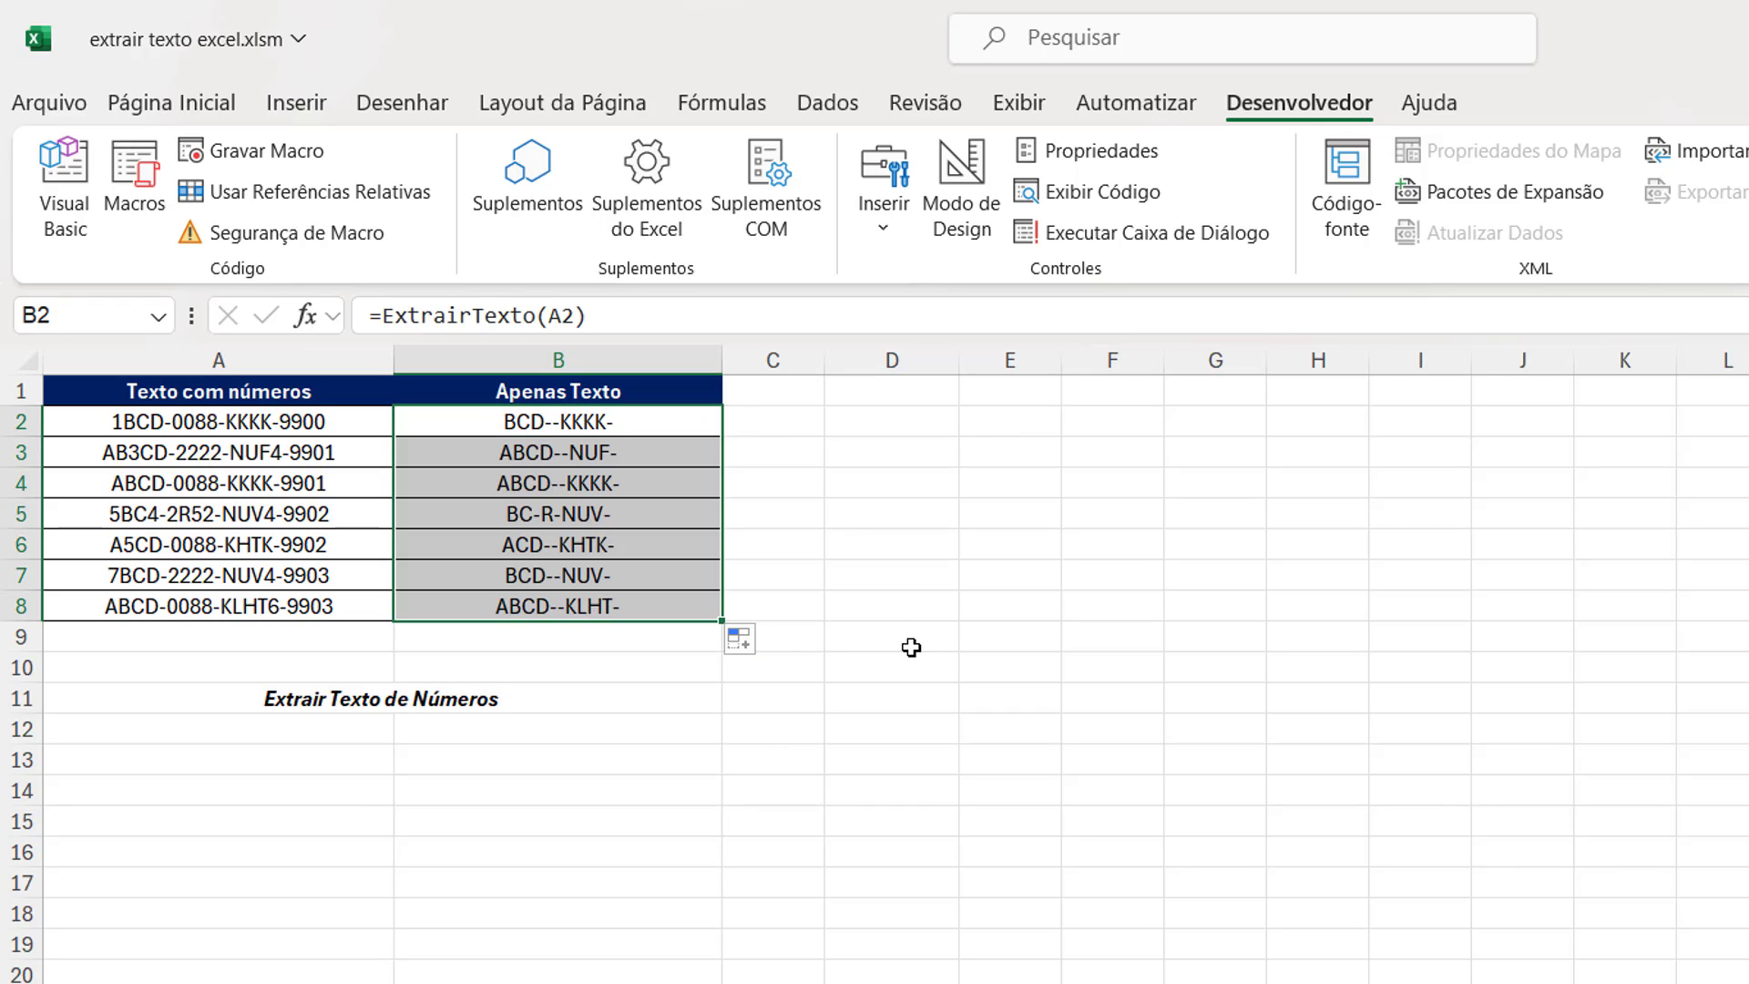
{"action": "left_click", "coordinate": [911, 647]}
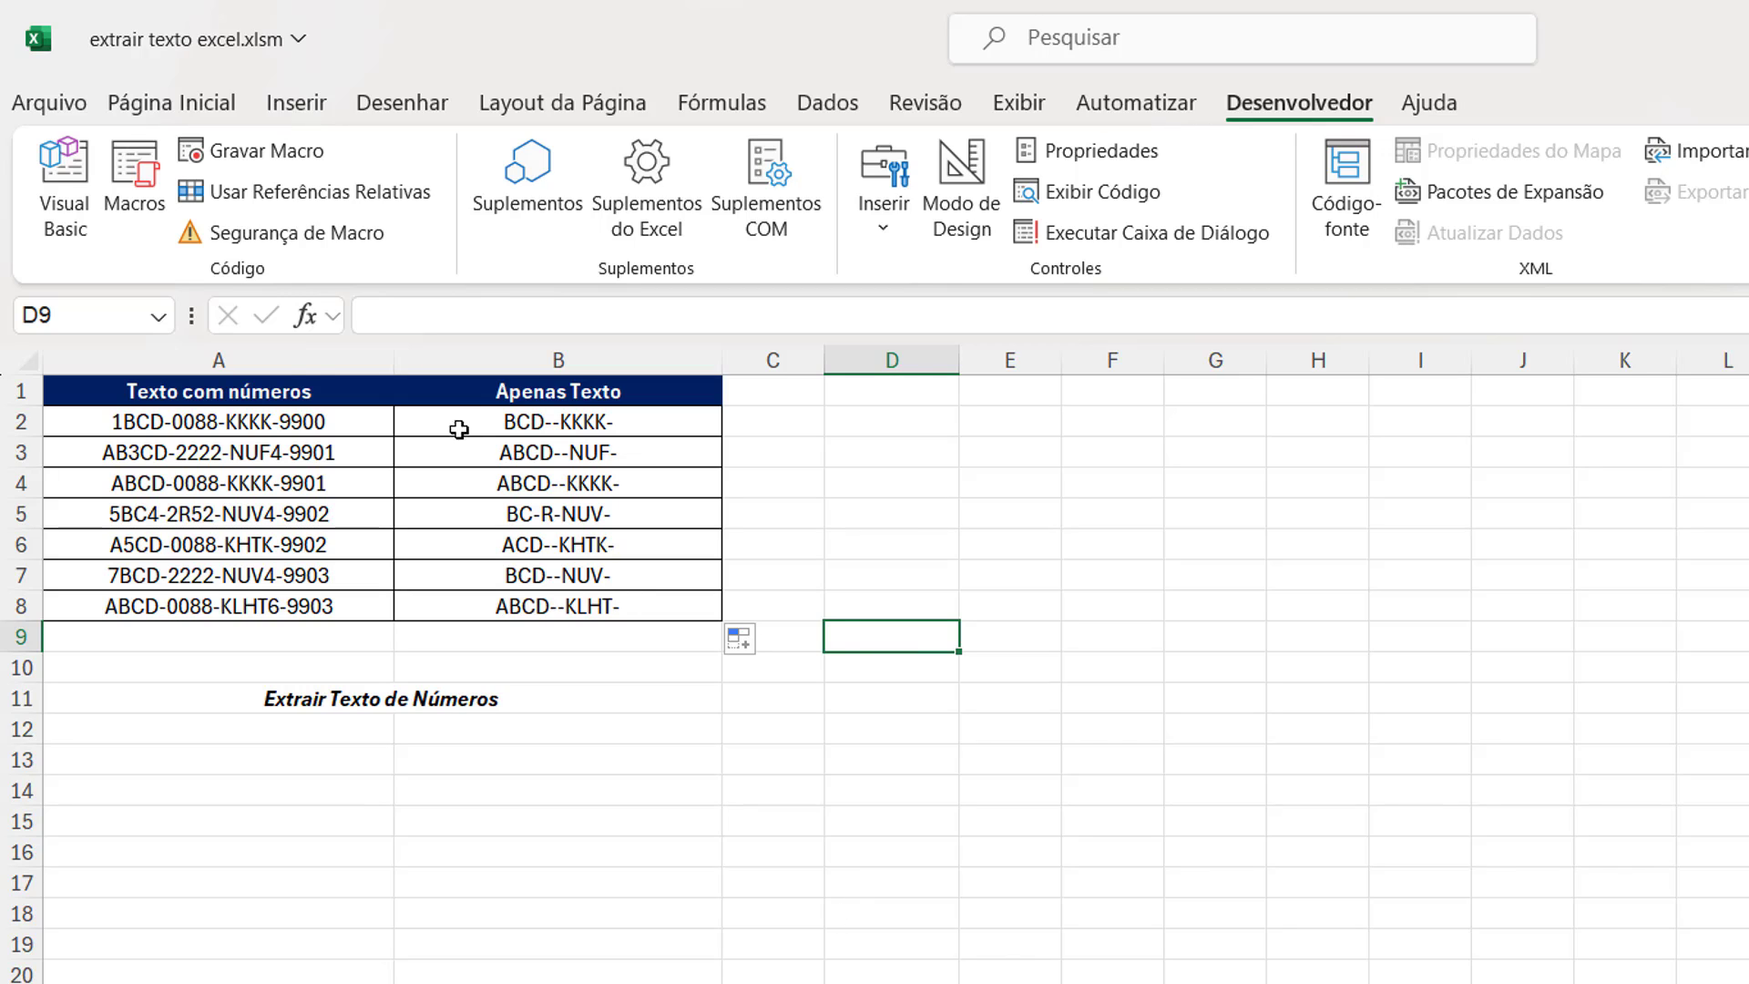
{"action": "left_click", "coordinate": [303, 387]}
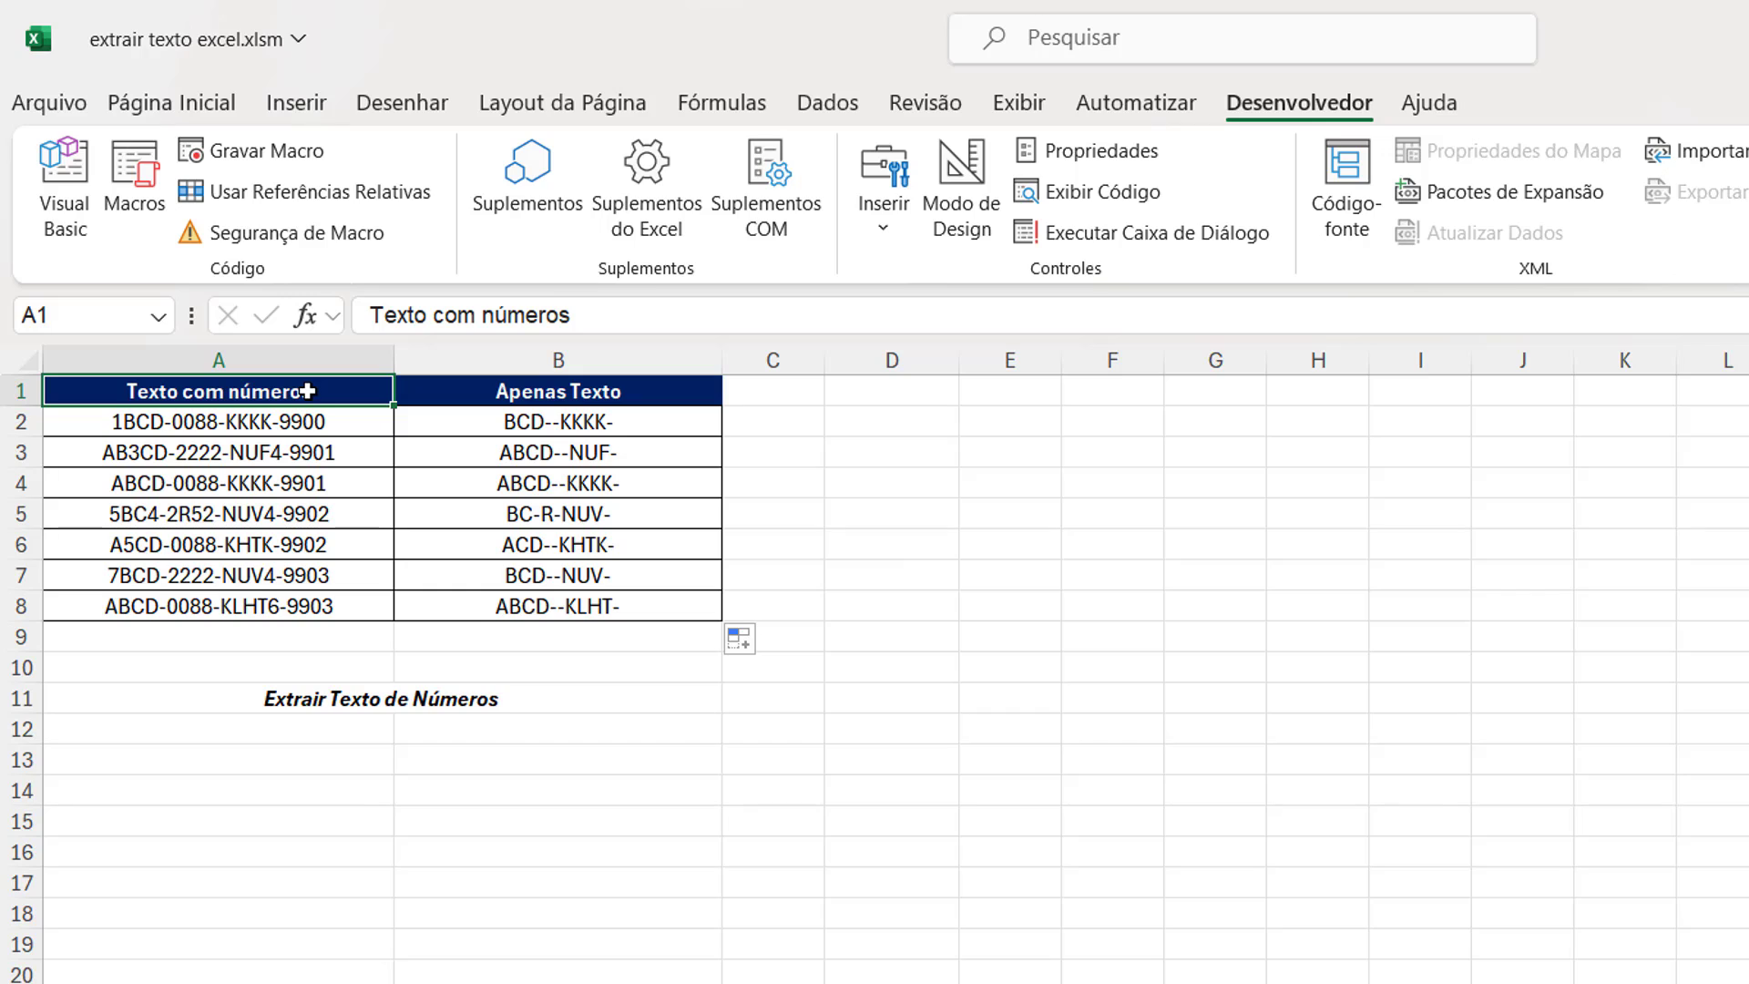